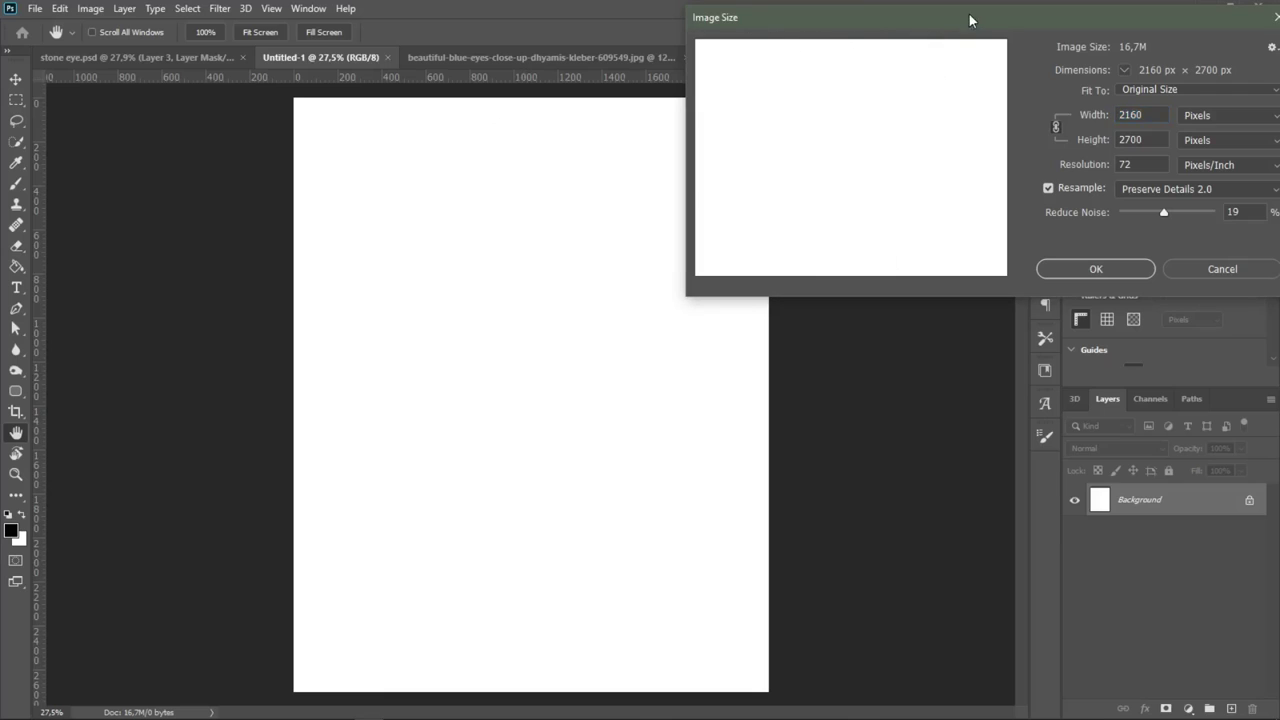
Center the Image Size dialog showing the 2160 × 2700 px canvas at 72 pixels/inch
left_click_drag(969, 20, 580, 190)
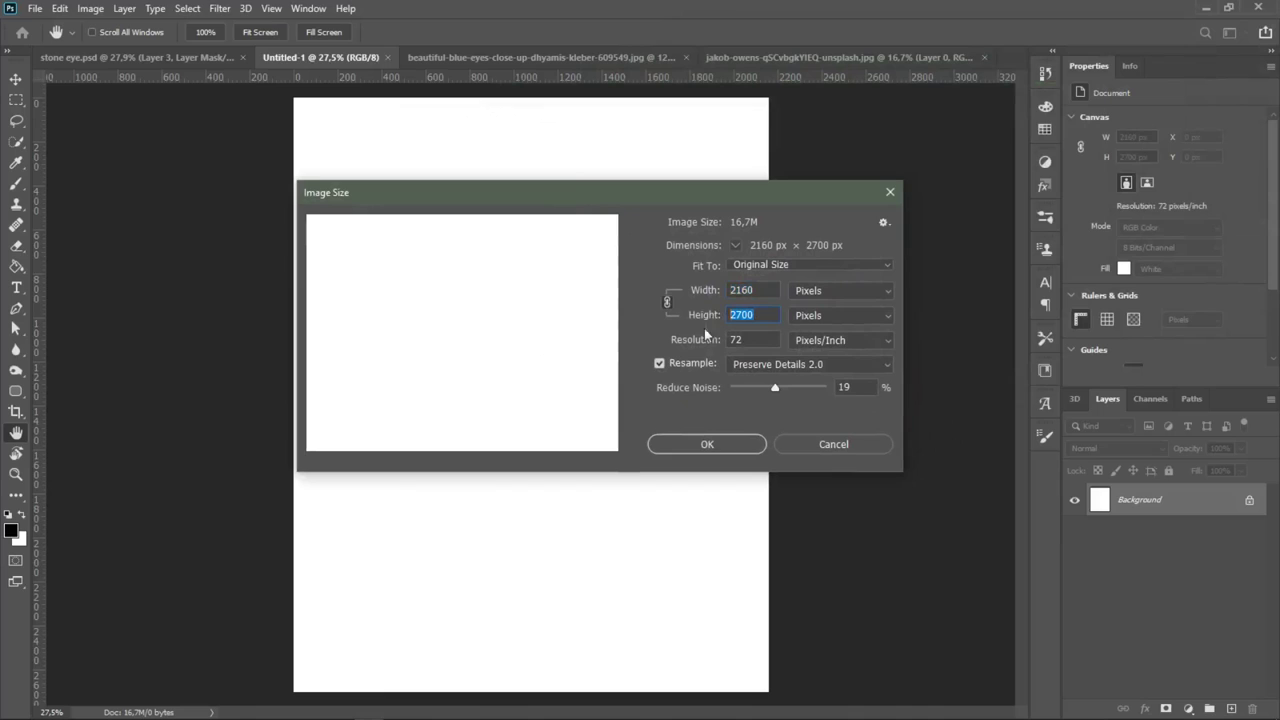
Keep the canvas at 2160 × 2700 px and switch to the beautiful-blue-eyes photo
left_click(716, 449)
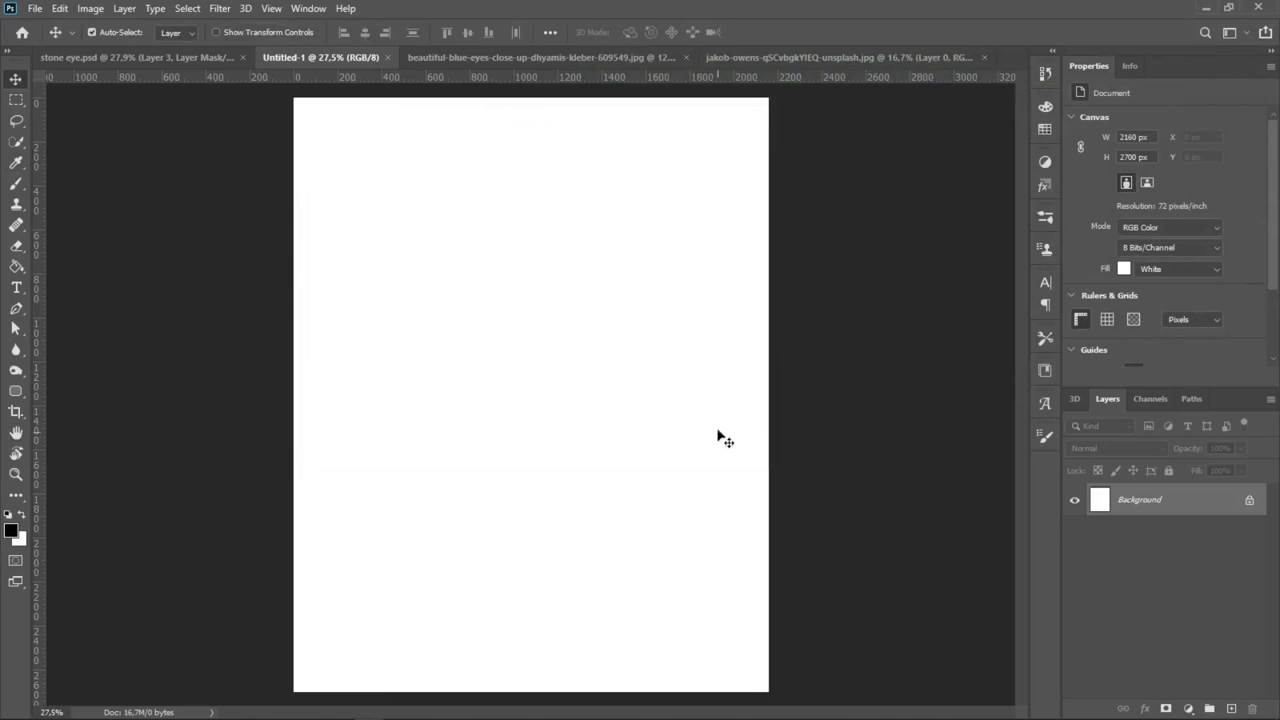
left_click(547, 57)
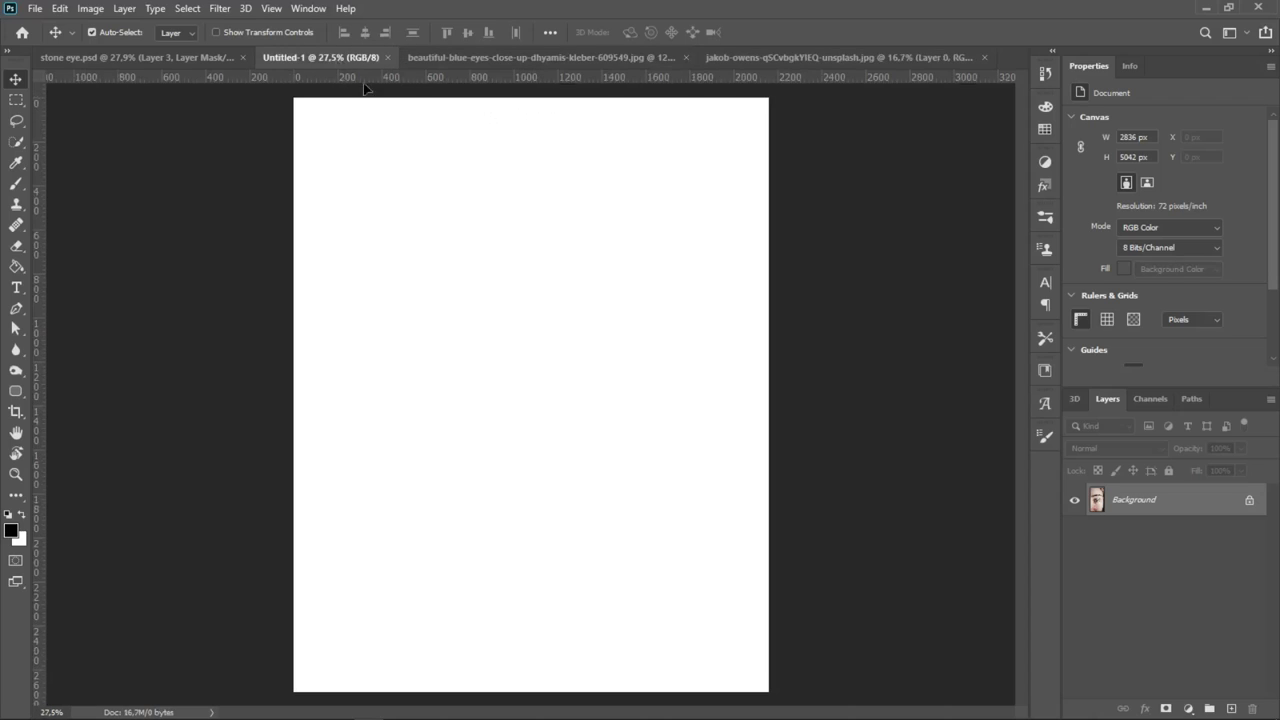
Copy the eye photo into Untitled-1 and convert Layer 1 to a smart object
left_click_drag(336, 59, 560, 366)
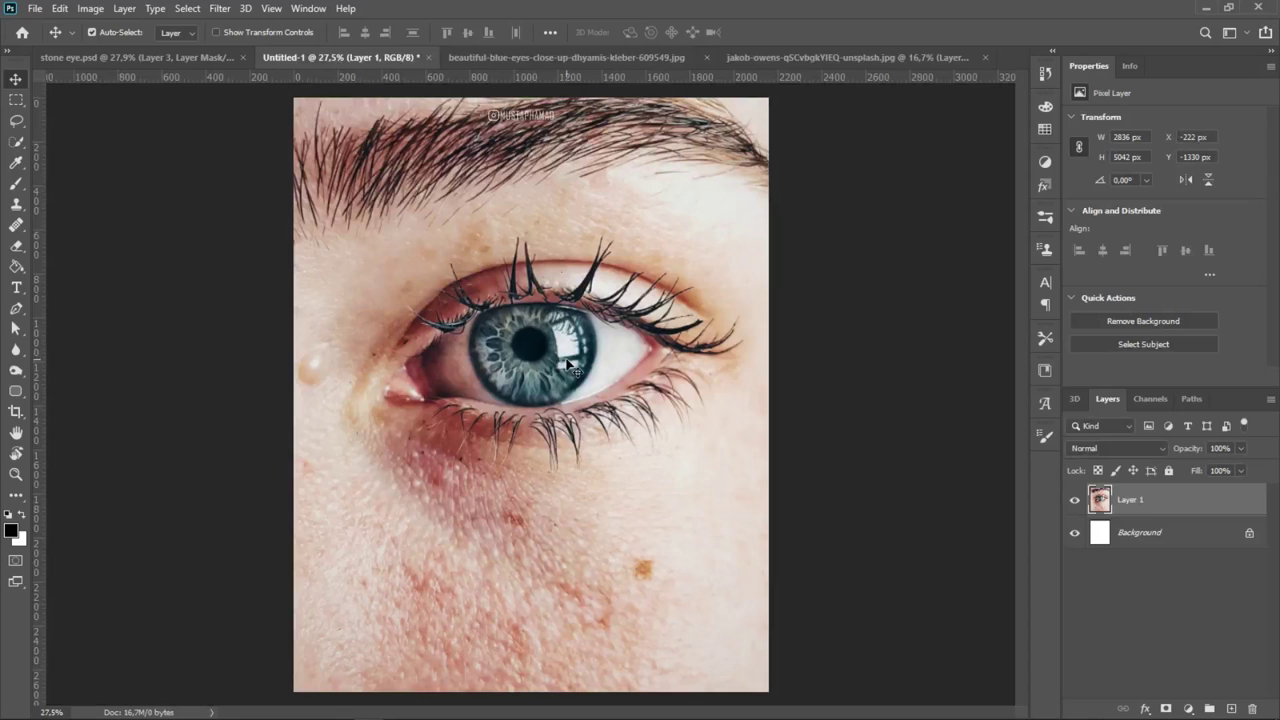
right_click(1137, 499)
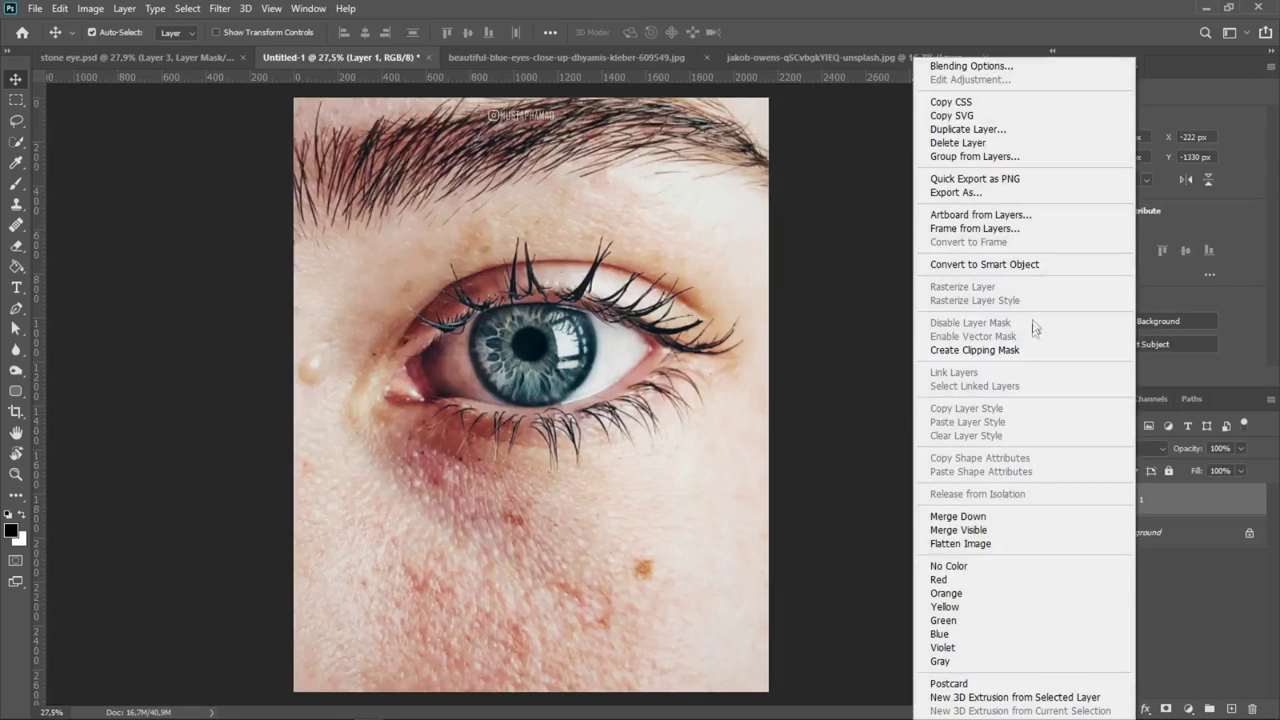
left_click(1031, 267)
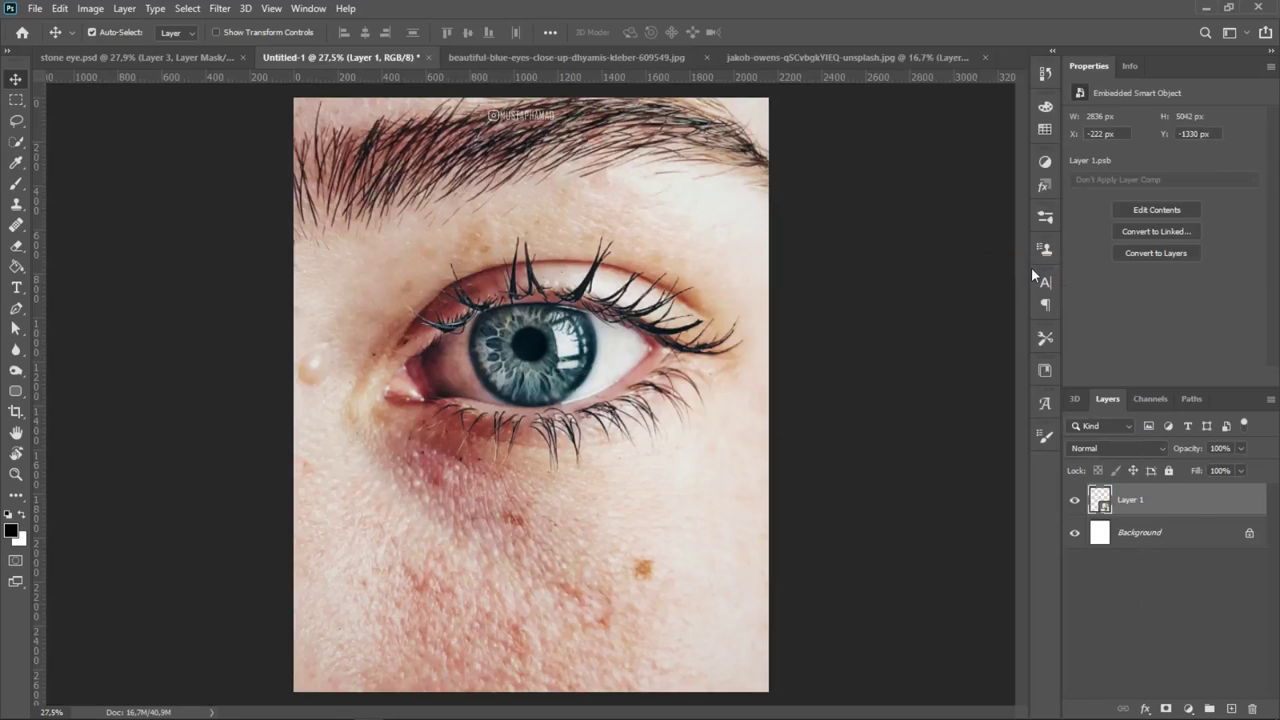
Scale the eye layer to 2160 × 3840 px so it fills the canvas
key("ctrl+t")
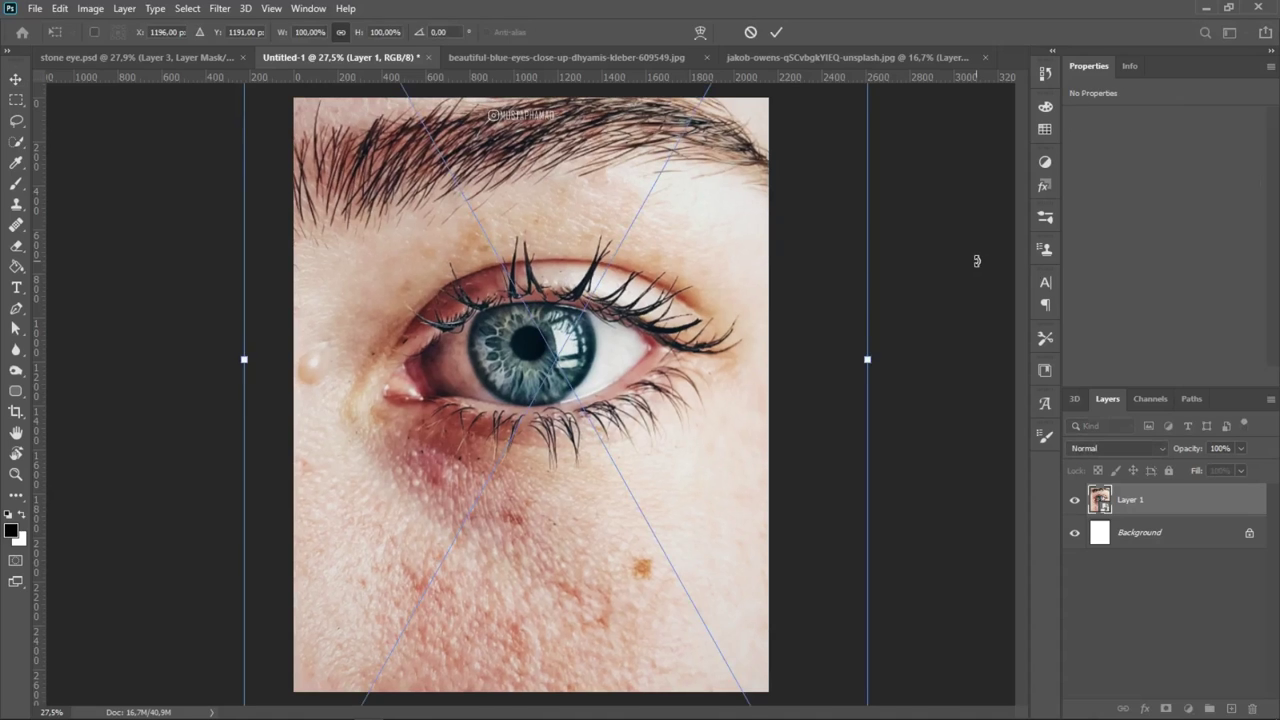
key("ctrl+0")
mouse_move(743, 366)
left_mouse_down()
mouse_move(640, 368)
mouse_move(596, 469)
left_mouse_up()
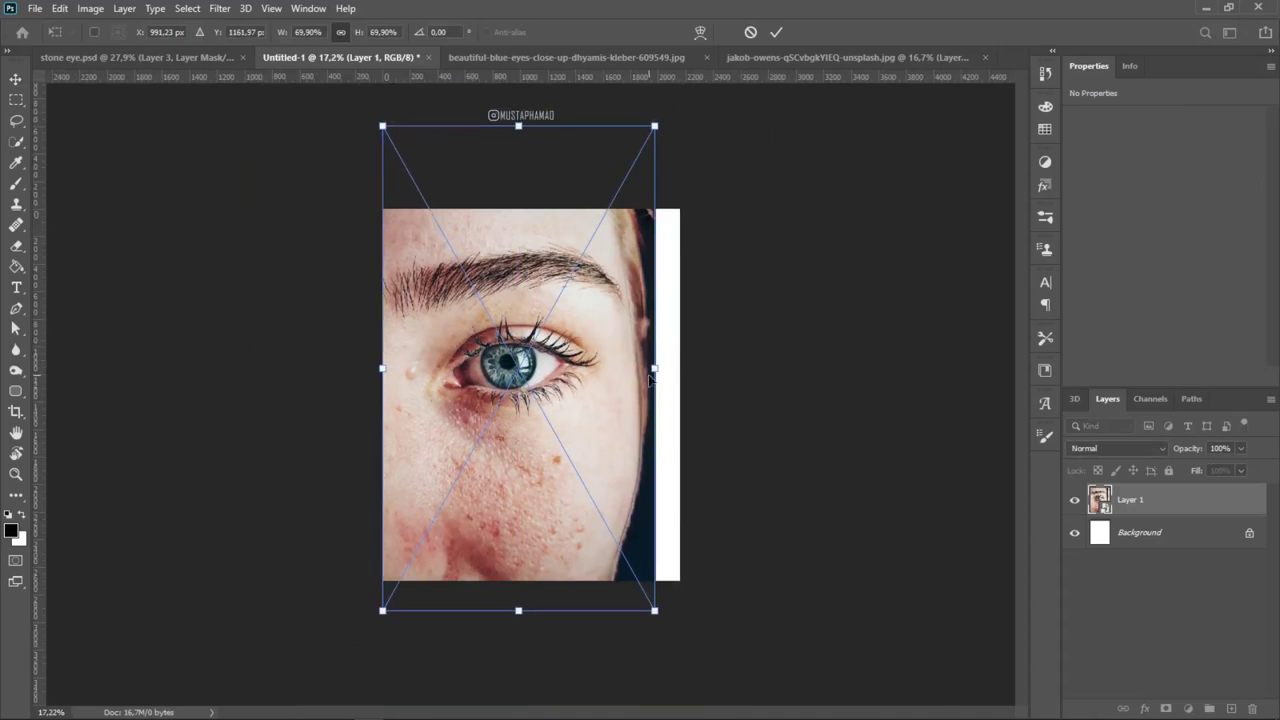
mouse_move(657, 366)
left_mouse_down()
mouse_move(668, 368)
mouse_move(648, 415)
mouse_move(681, 397)
left_mouse_up()
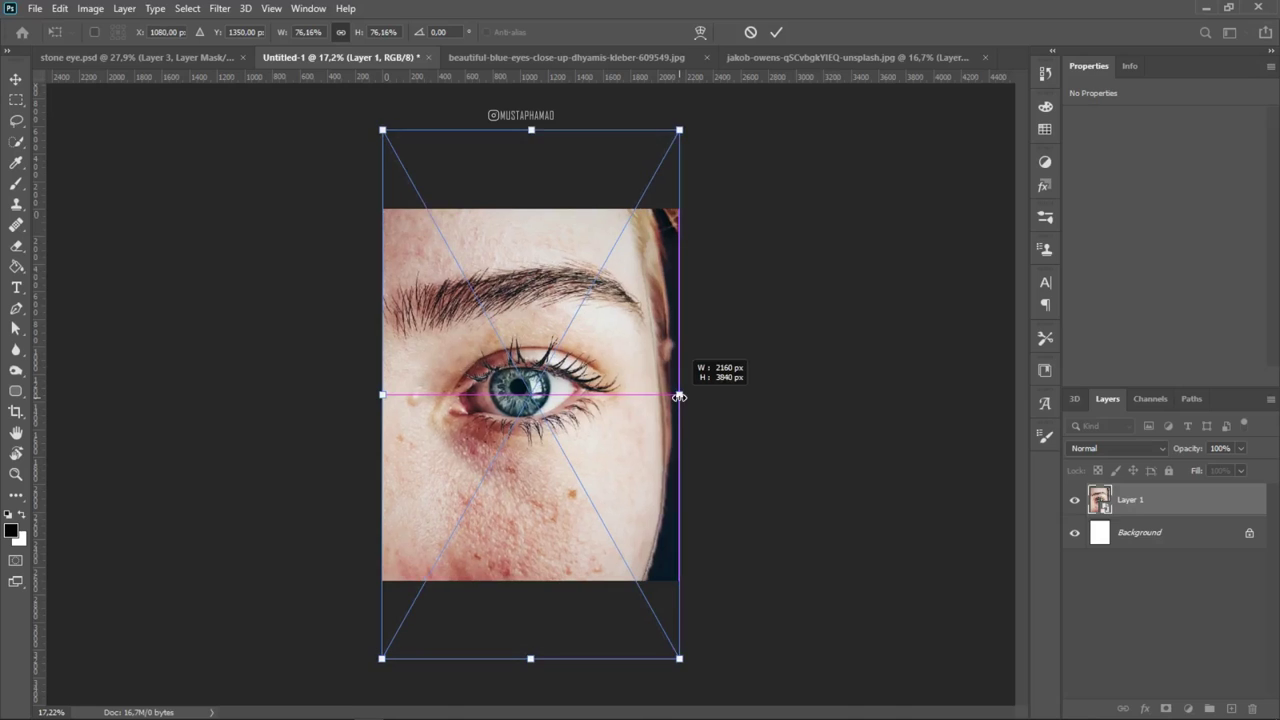
left_click(777, 34)
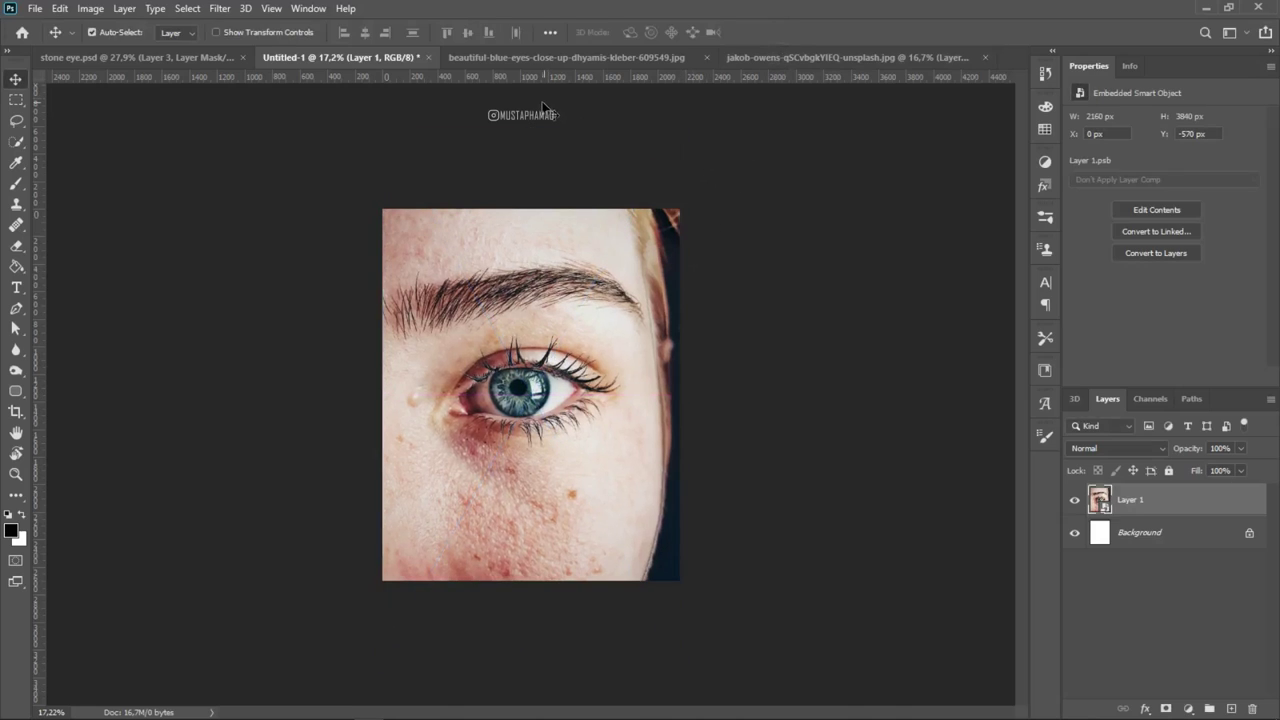
Bring the jakob-owens stone wall photo into Untitled-1 as Layer 2
left_click(571, 55)
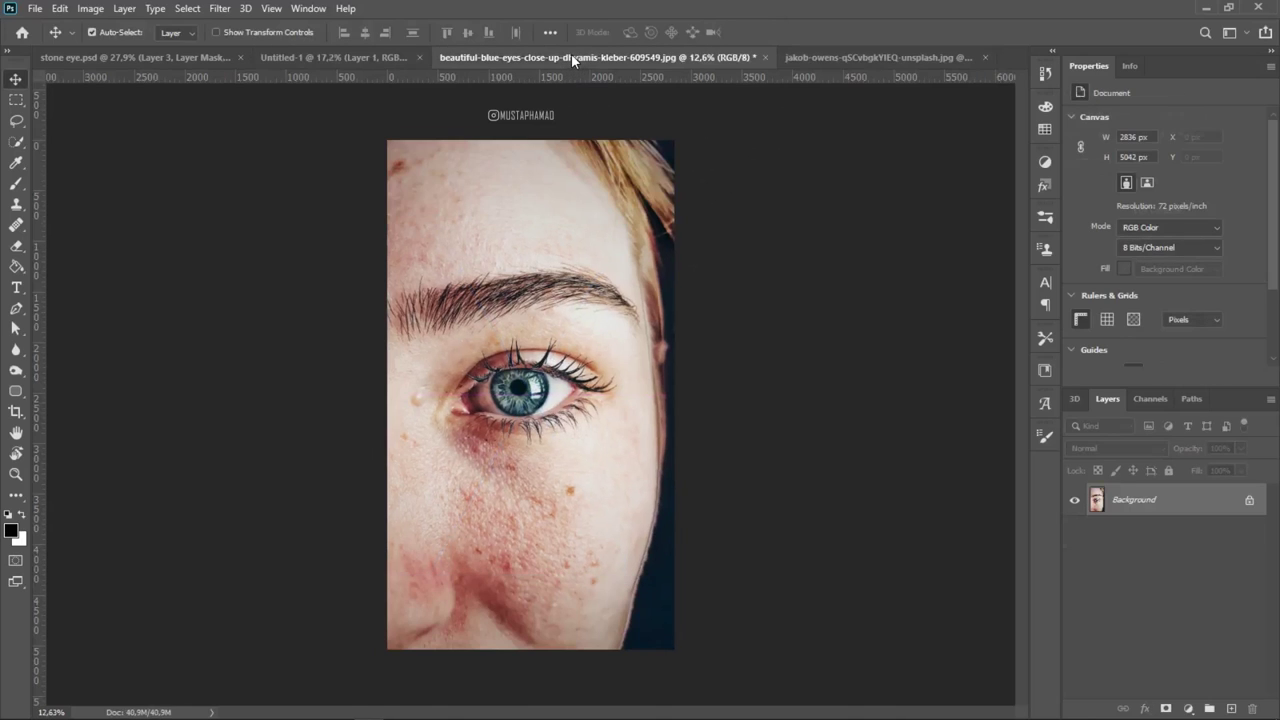
left_click(851, 57)
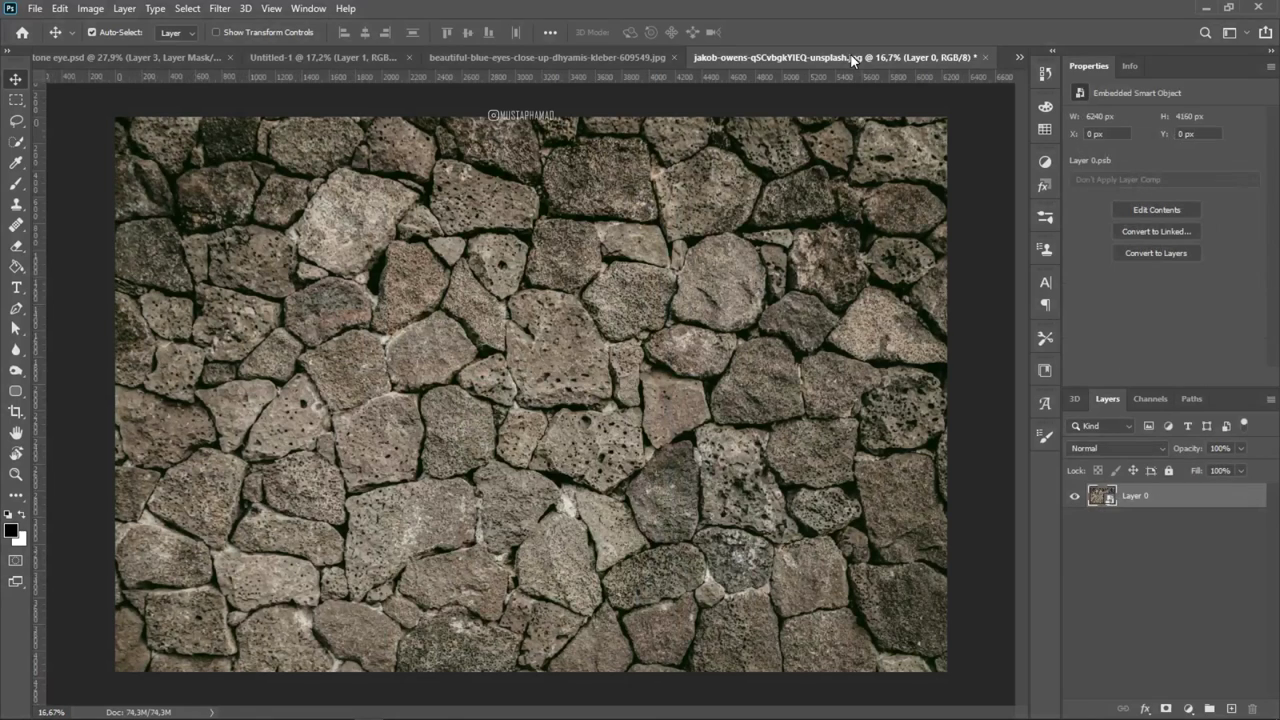
left_click_drag(657, 303, 368, 64)
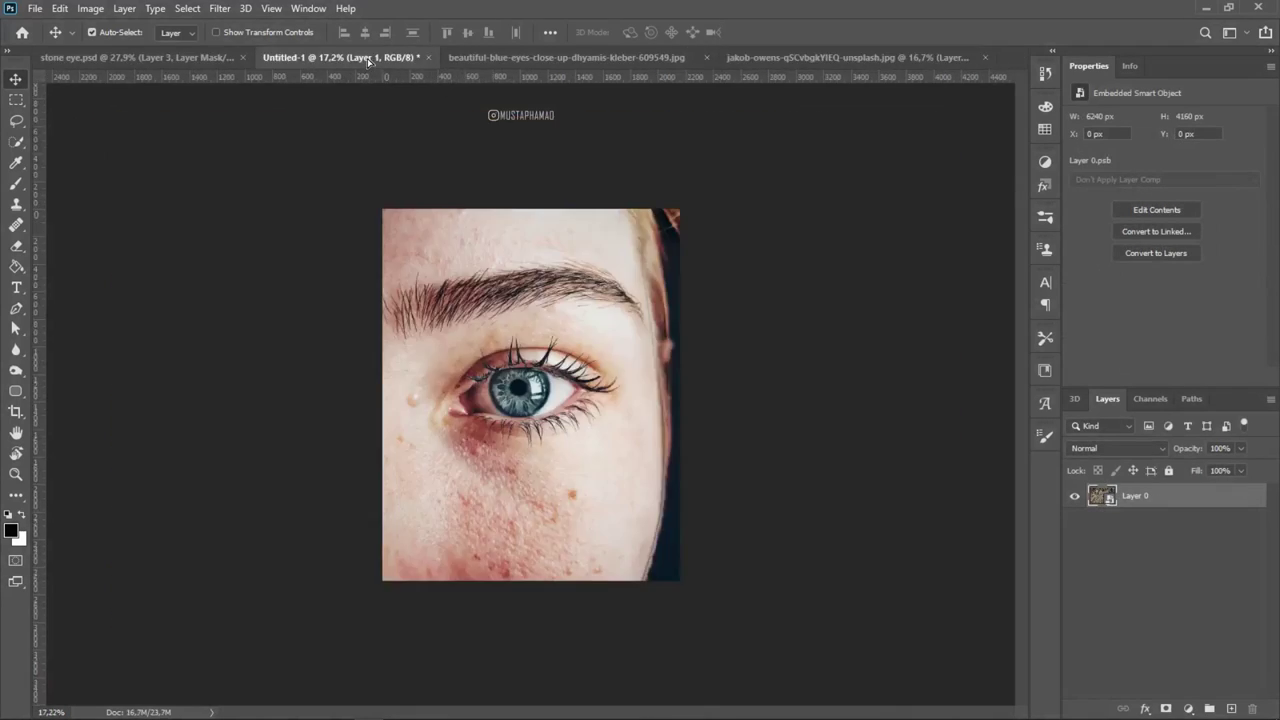
left_click_drag(368, 64, 548, 345)
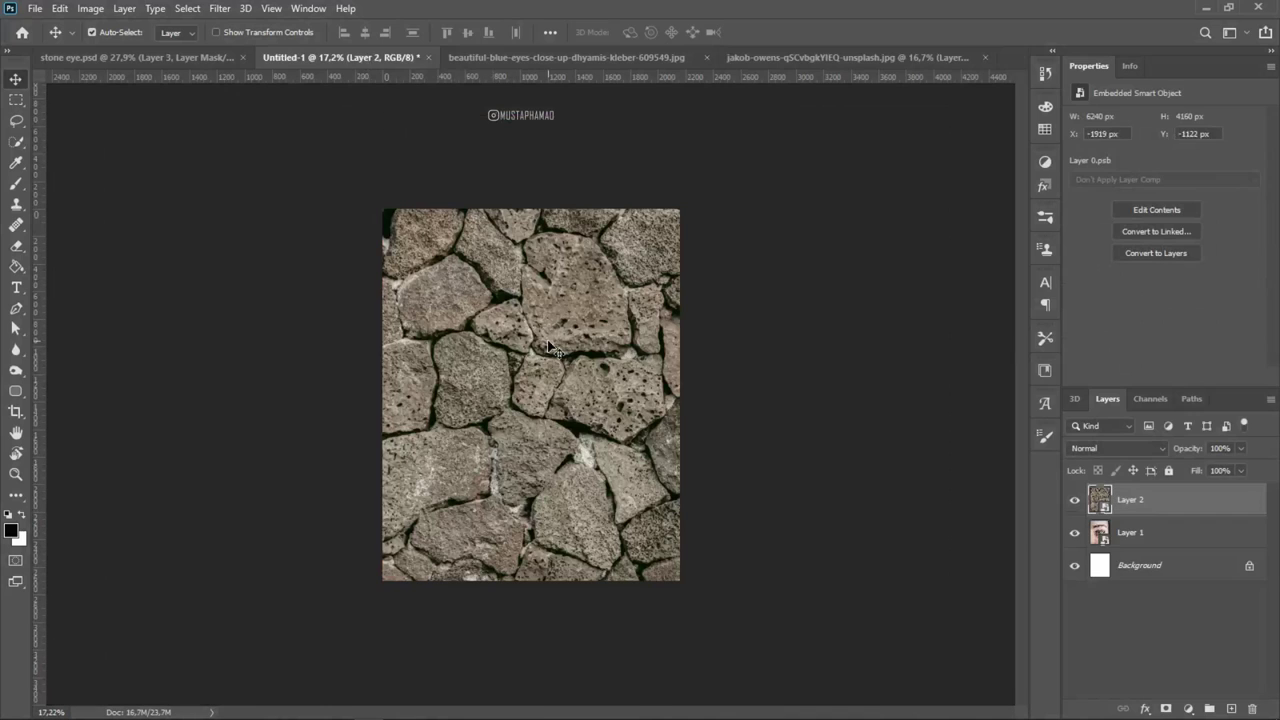
Rotate the stone layer about 89° and scale it to cover the canvas
key("ctrl+t")
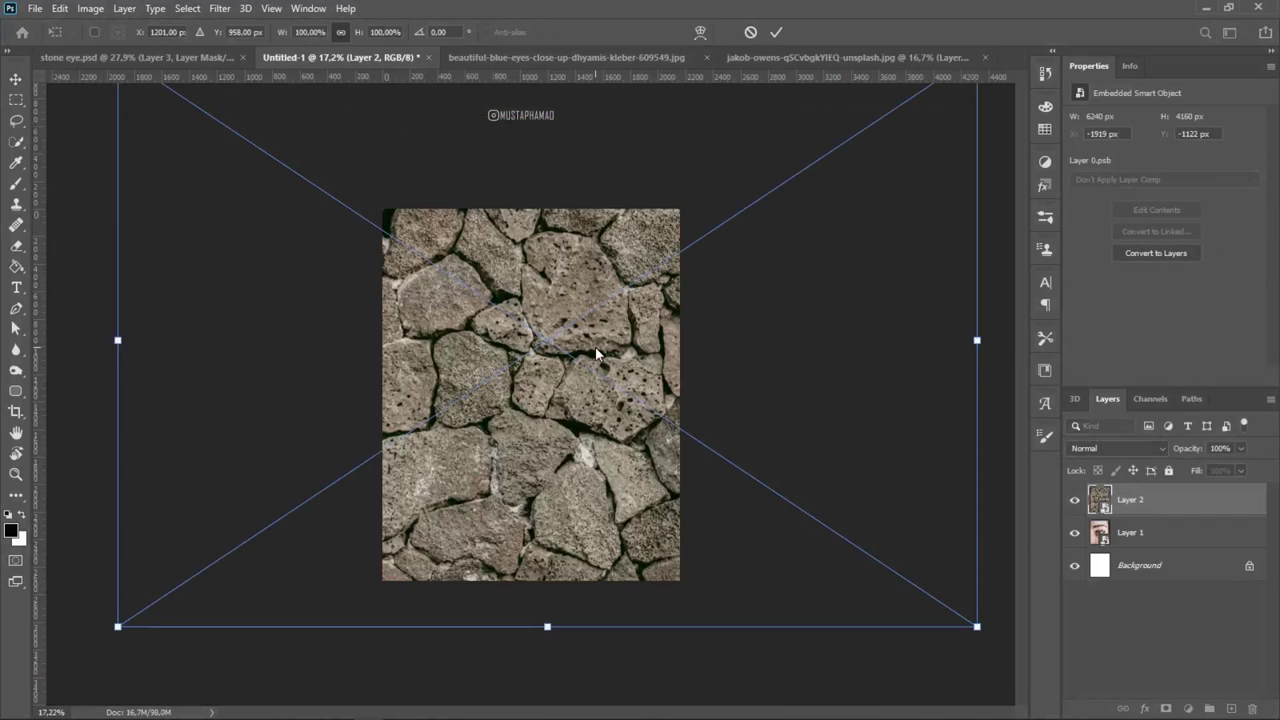
scroll(641, 369, "down", 2)
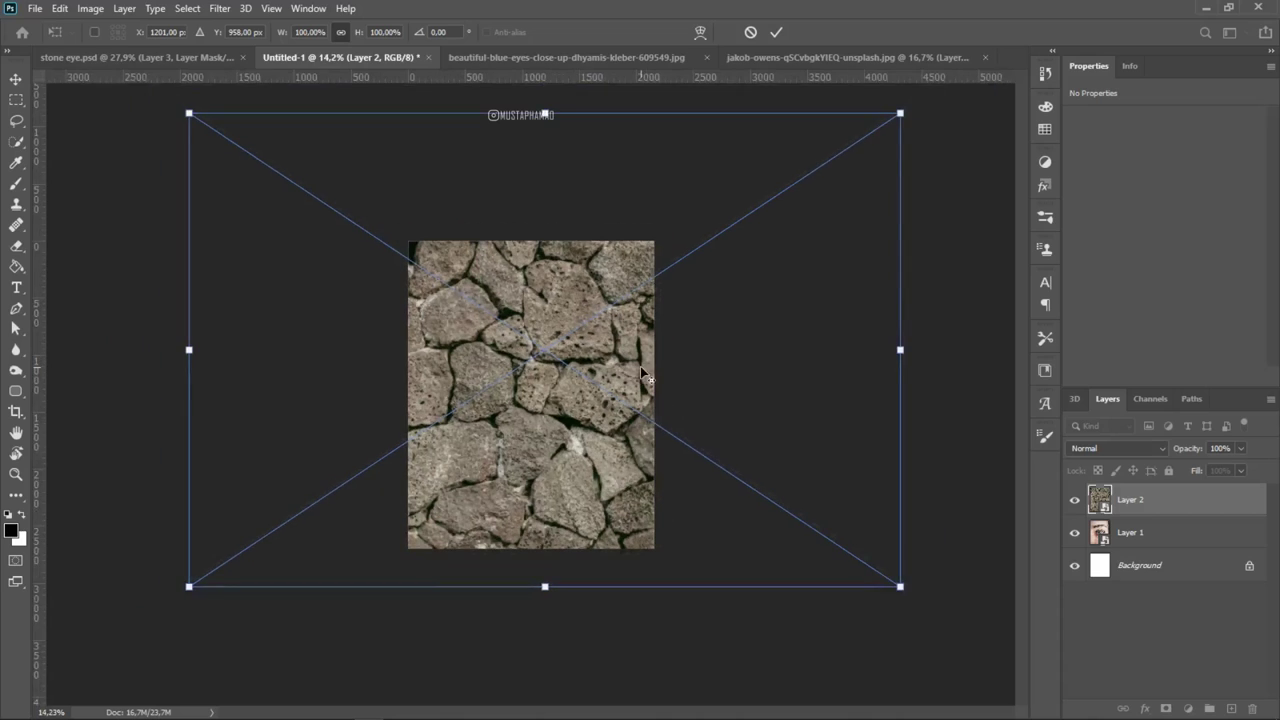
scroll(641, 369, "down", 1)
scroll(641, 369, "down", 1)
mouse_move(834, 157)
left_mouse_down()
mouse_move(681, 265)
mouse_move(766, 371)
mouse_move(543, 600)
mouse_move(623, 177)
mouse_move(576, 249)
mouse_move(649, 257)
left_mouse_up()
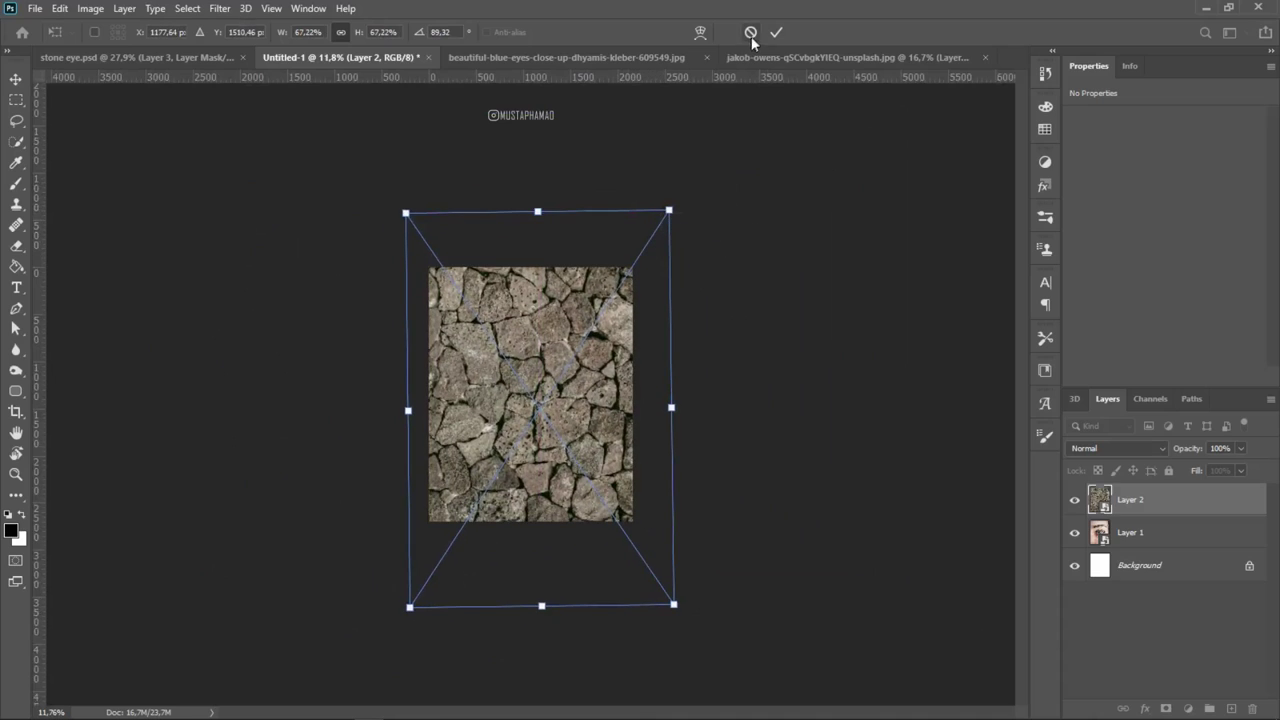
left_click(777, 33)
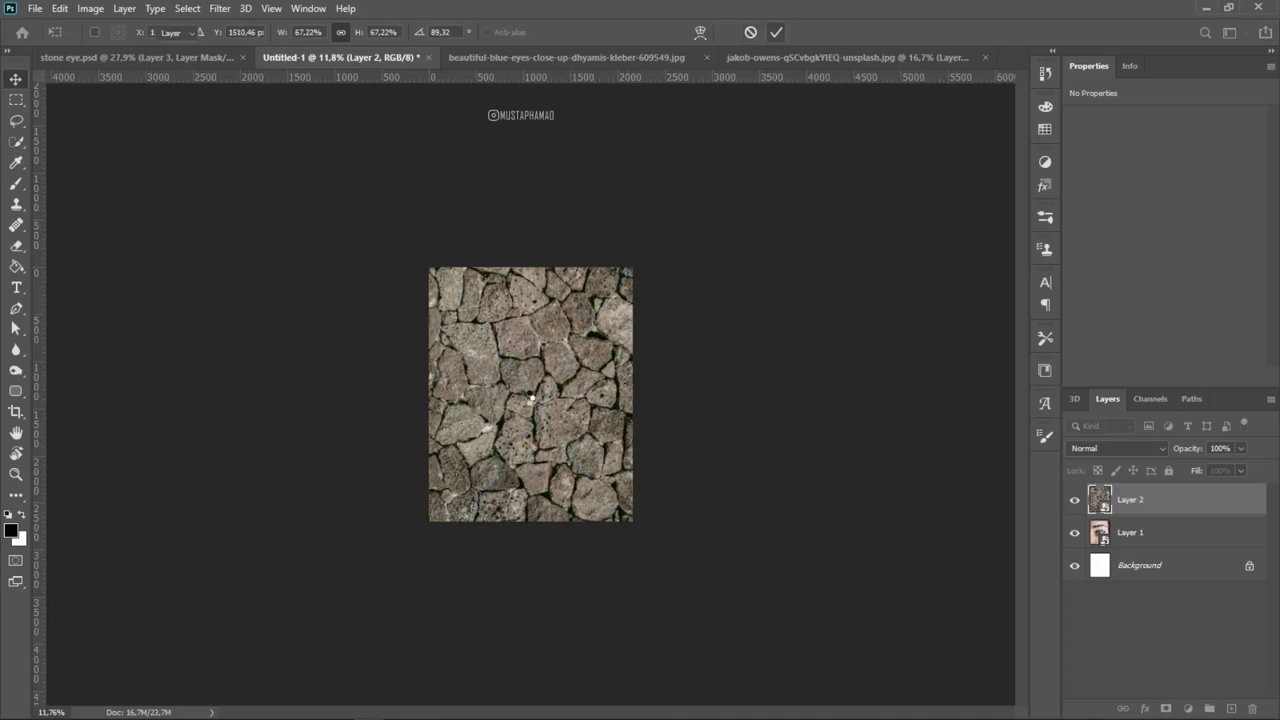
scroll(540, 392, "up", 3)
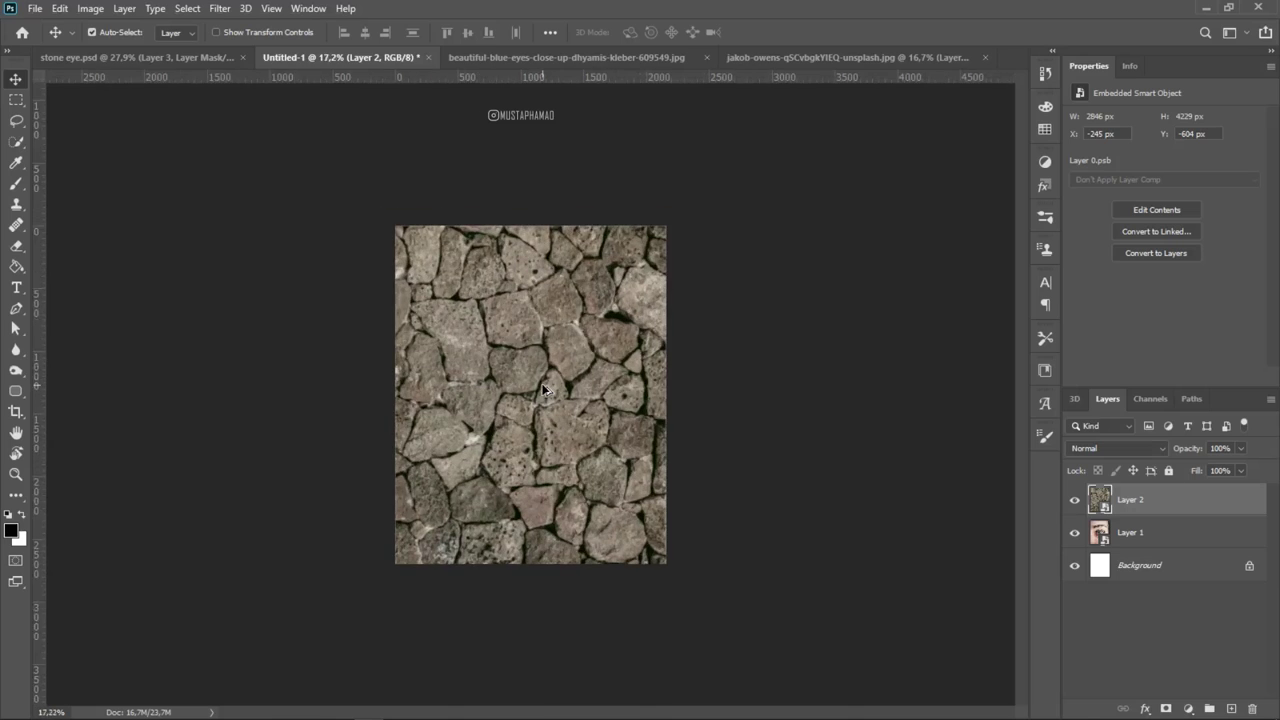
Check the eye under Layer 2, then give the stone layer a white layer mask
left_click(1075, 502)
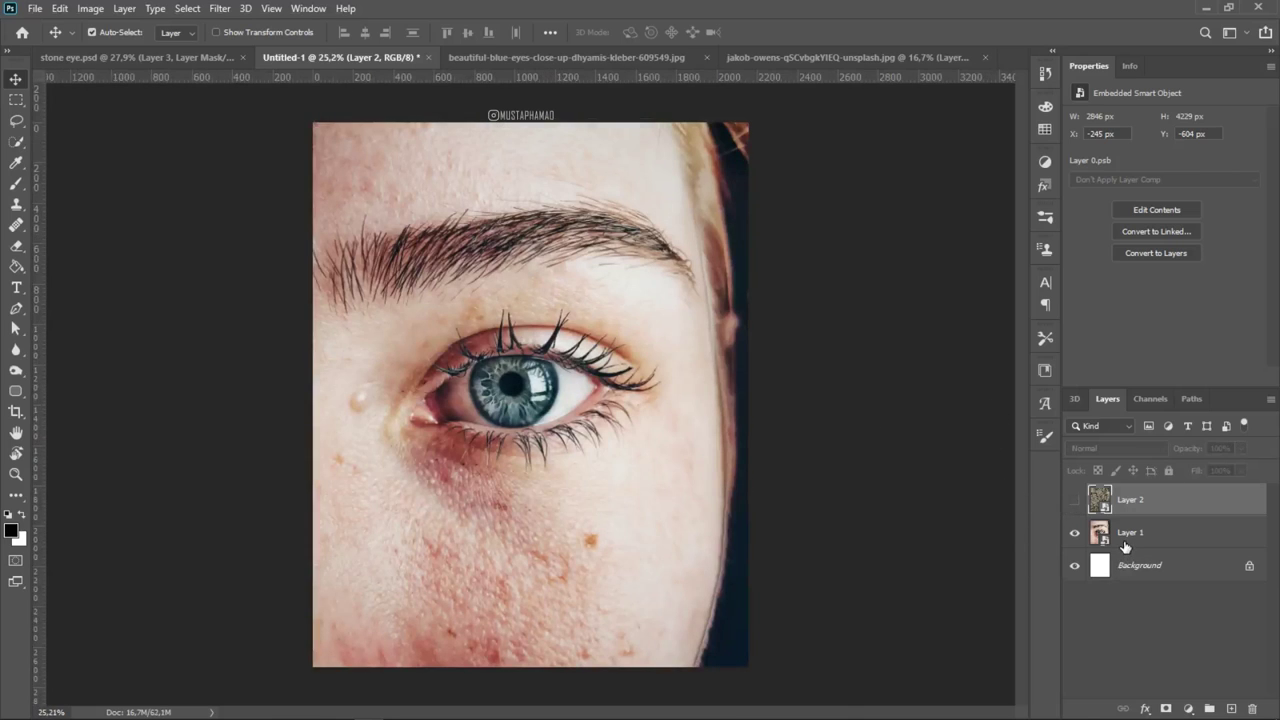
left_click(1075, 500)
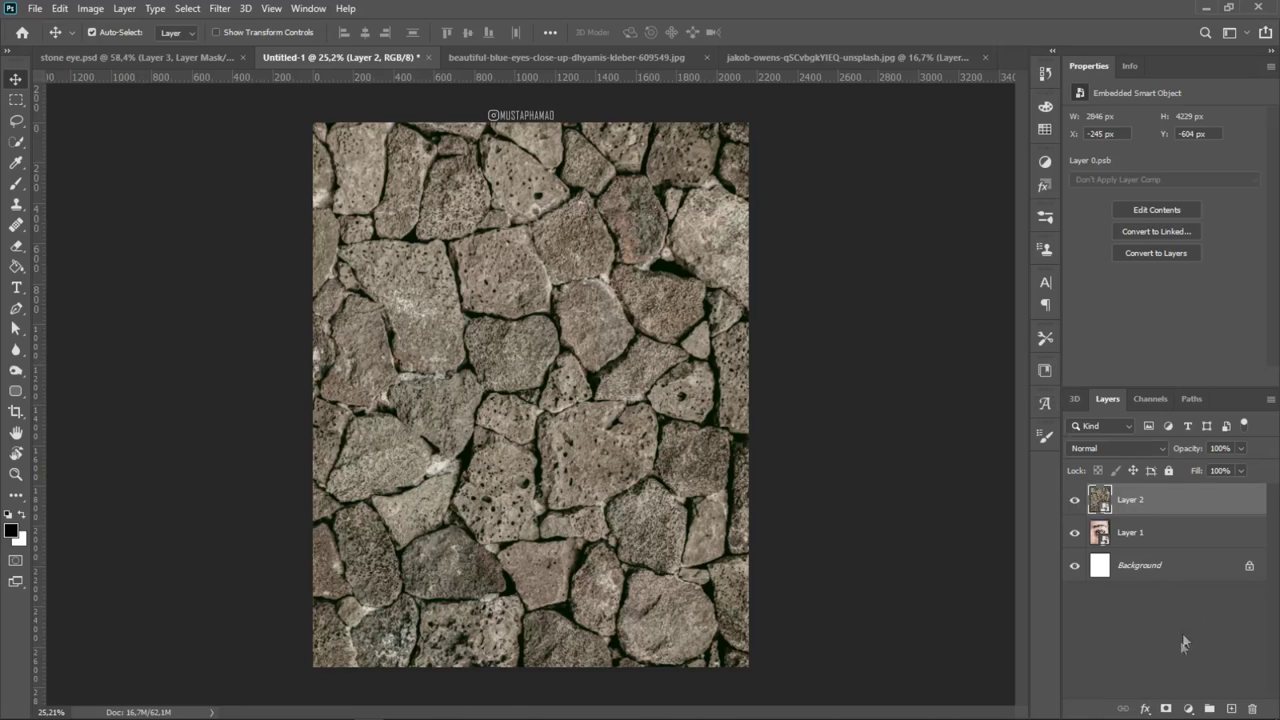
left_click(1167, 708)
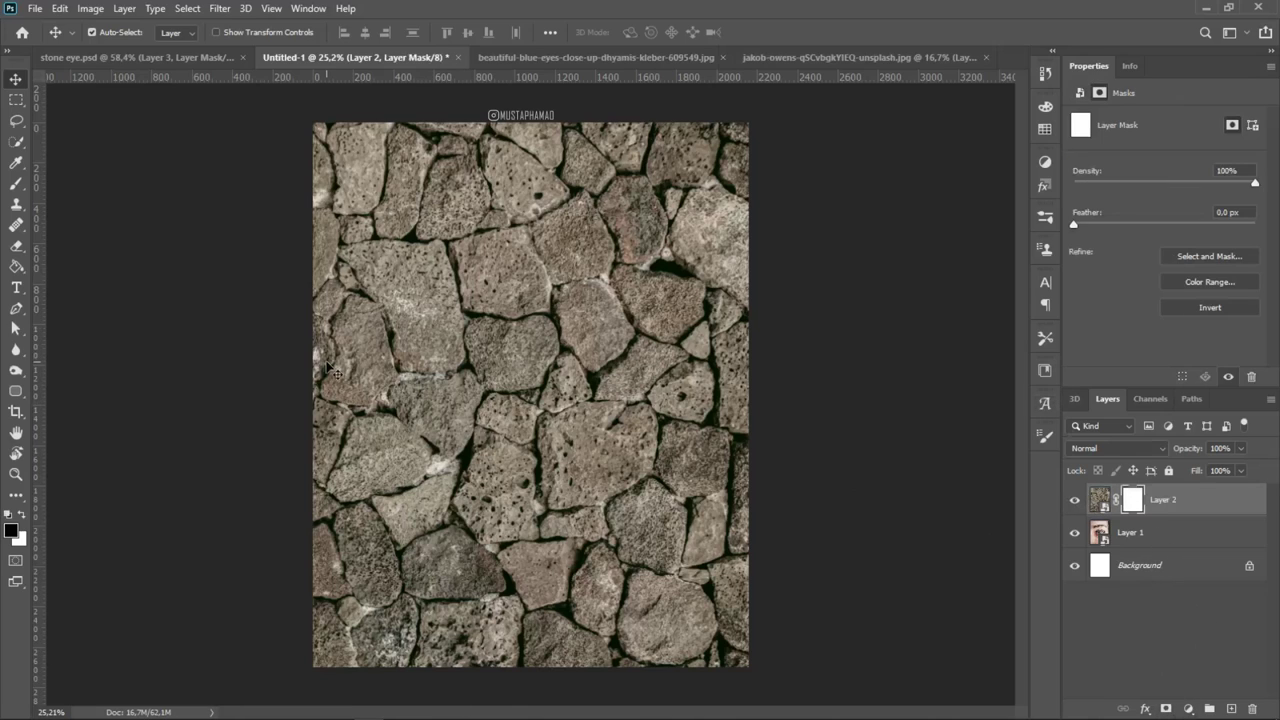
left_click(17, 185)
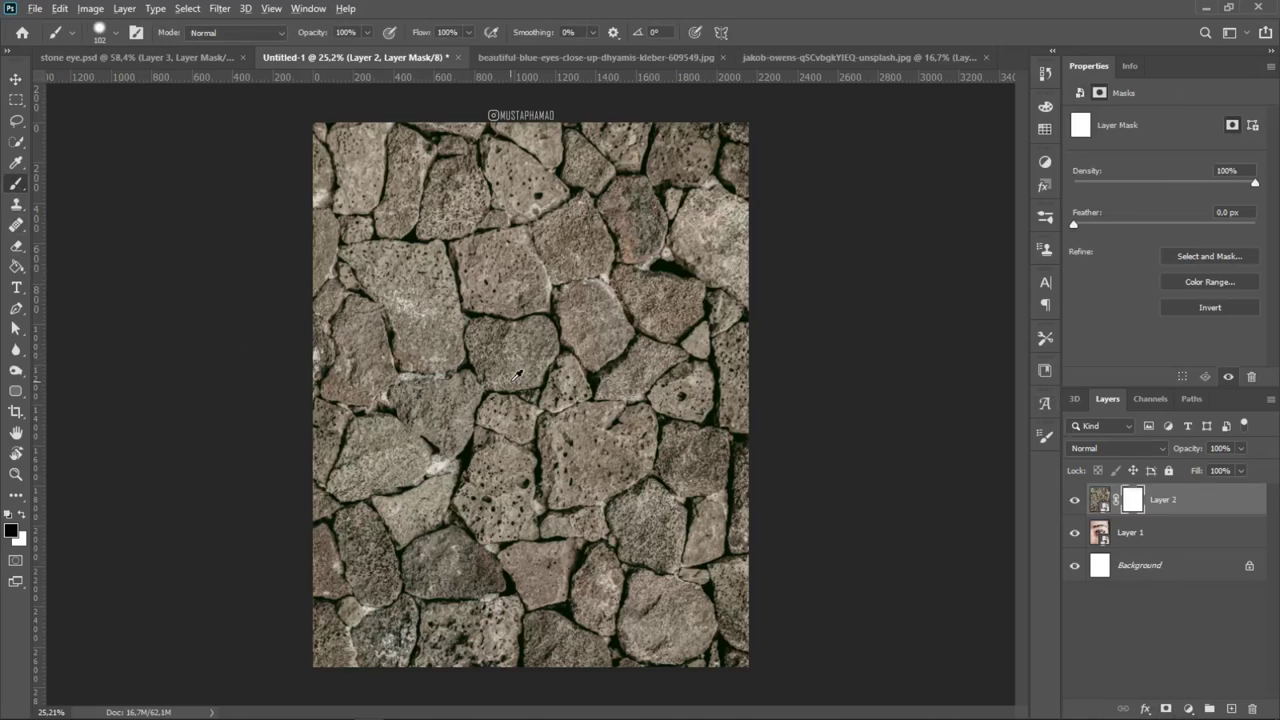
scroll(517, 374, "up", 3)
left_click_drag(550, 378, 578, 394)
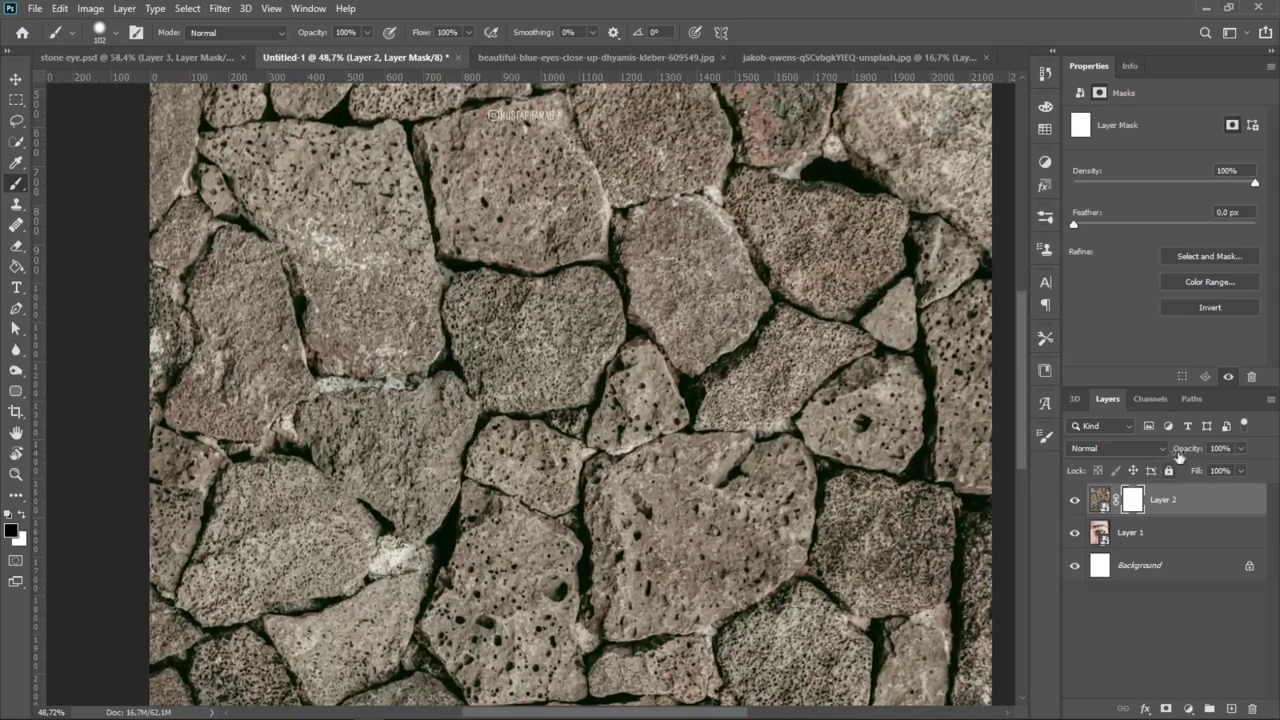
Lower Layer 2 to about 38% and mask stone off the iris, inner corner and lower lid
left_click_drag(1183, 449, 1136, 473)
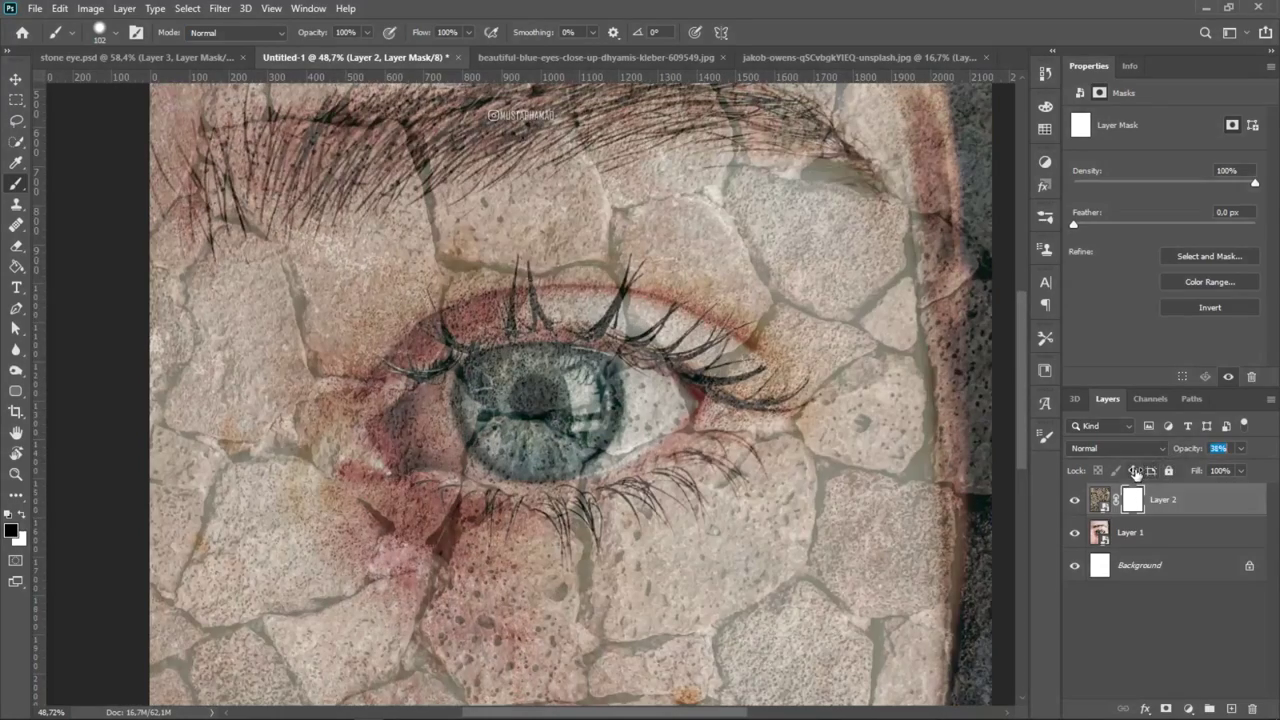
scroll(628, 440, "up", 2)
scroll(628, 440, "up", 1)
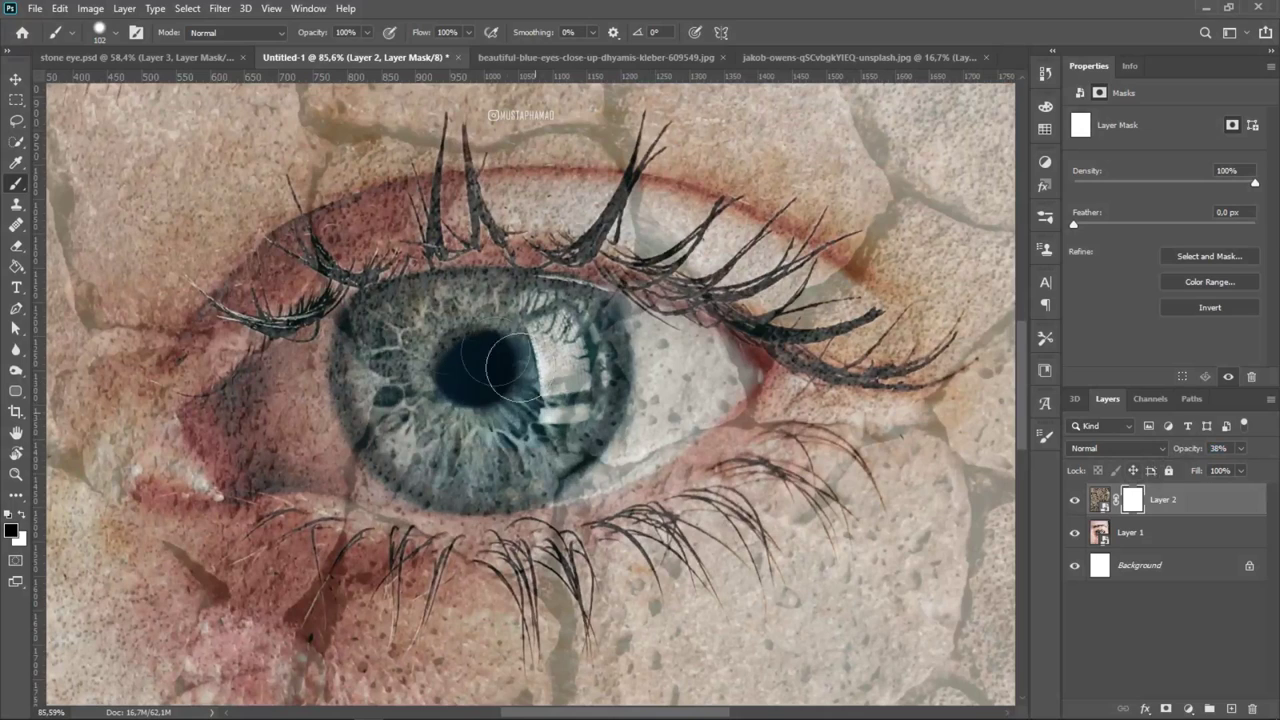
left_click_drag(413, 337, 360, 375)
right_click(230, 420, "alt")
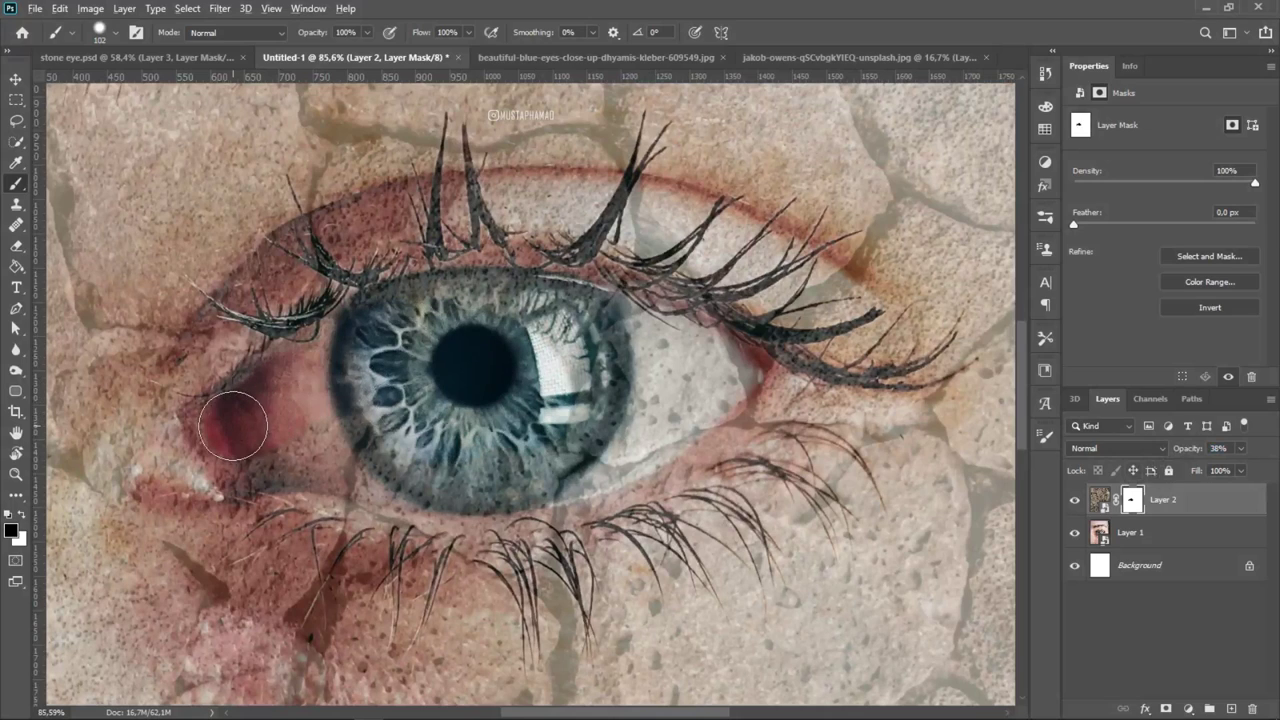
mouse_move(230, 420)
left_mouse_down()
mouse_move(251, 371)
mouse_move(212, 418)
left_mouse_up()
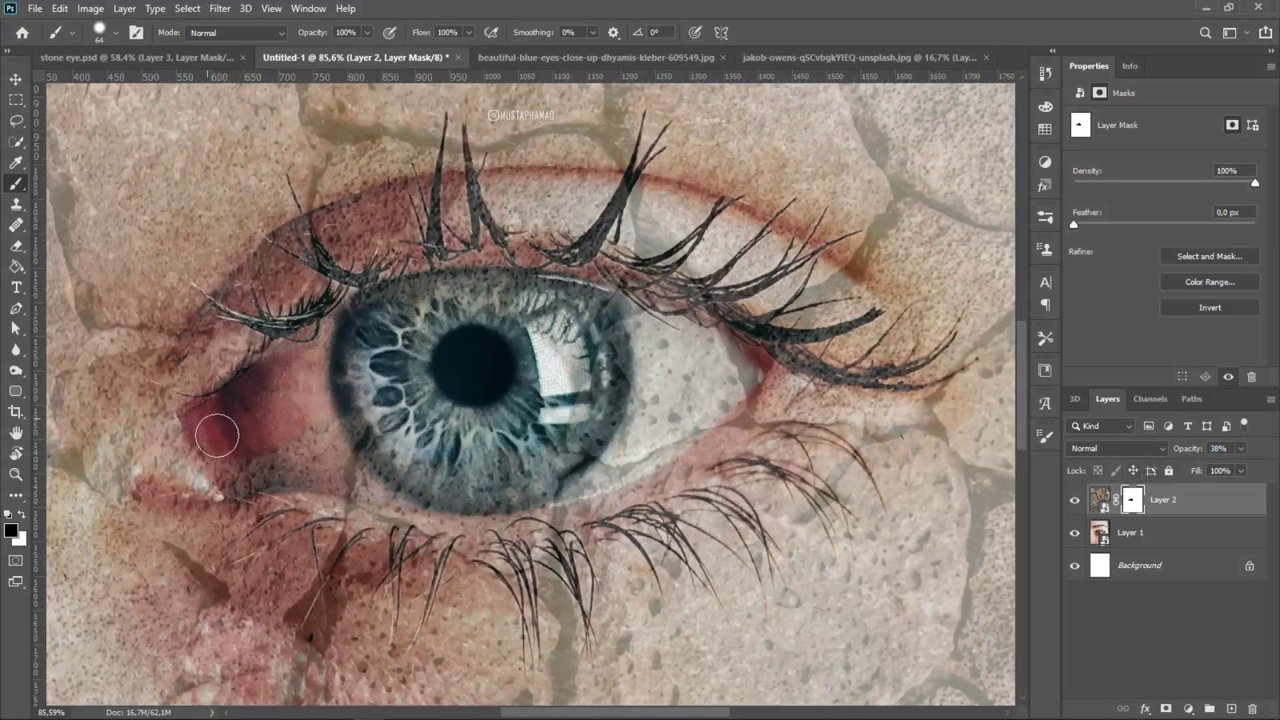
right_click(217, 435, "alt")
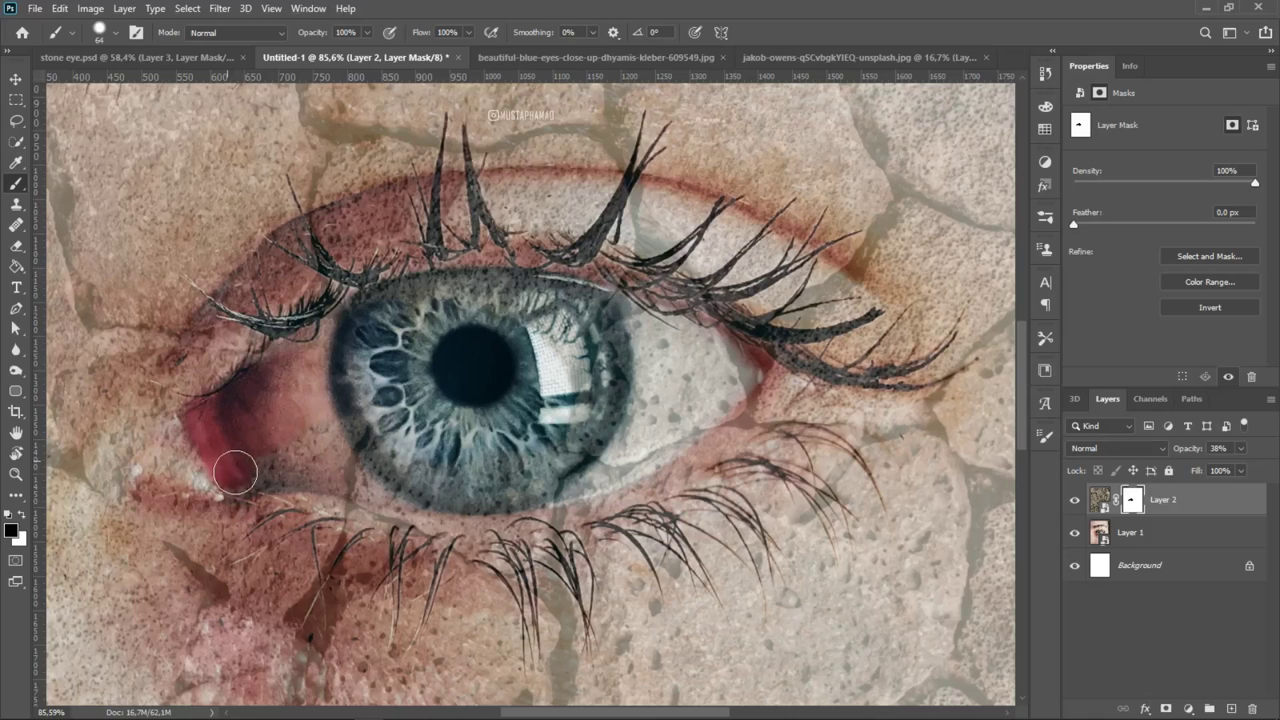
mouse_move(229, 457)
left_mouse_down()
mouse_move(243, 471)
mouse_move(480, 510)
mouse_move(690, 420)
mouse_move(745, 350)
mouse_move(540, 292)
mouse_move(340, 300)
mouse_move(234, 406)
mouse_move(650, 370)
mouse_move(570, 445)
left_mouse_up()
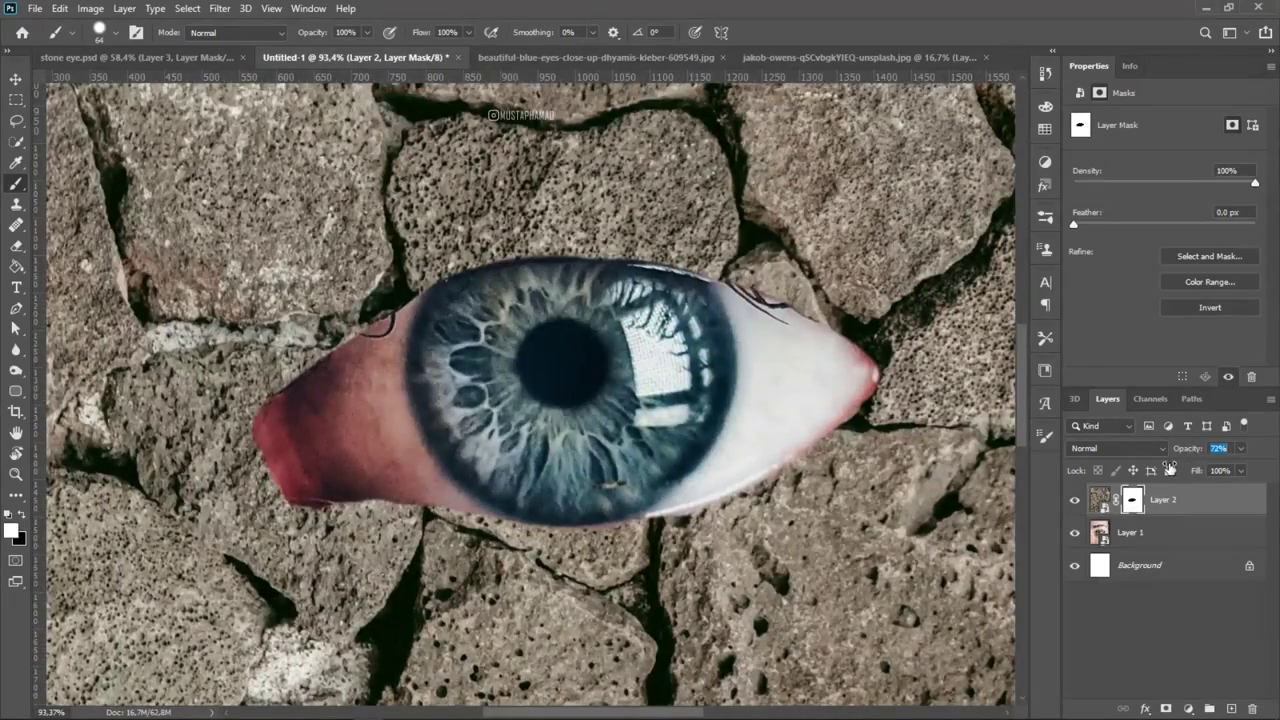
Set Layer 2 opacity to 40% and paint the upper lashes clear on the mask
left_click_drag(1170, 468, 1140, 488)
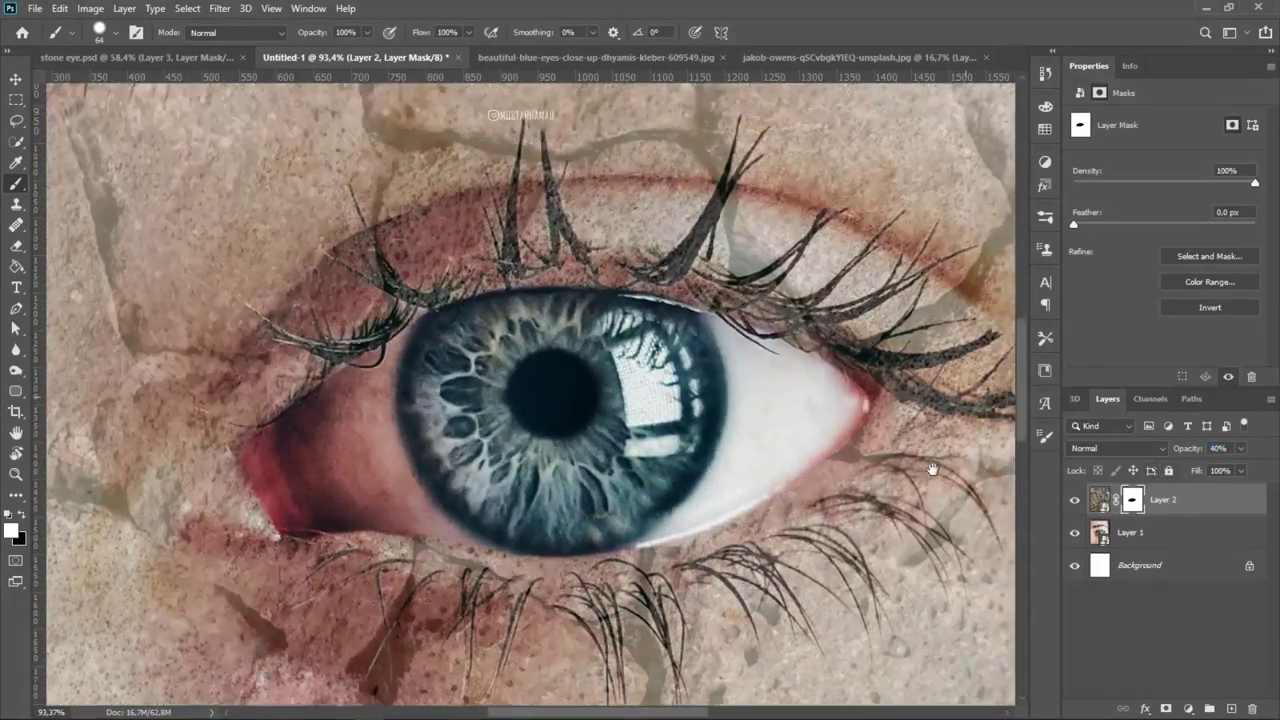
left_click_drag(752, 200, 718, 272)
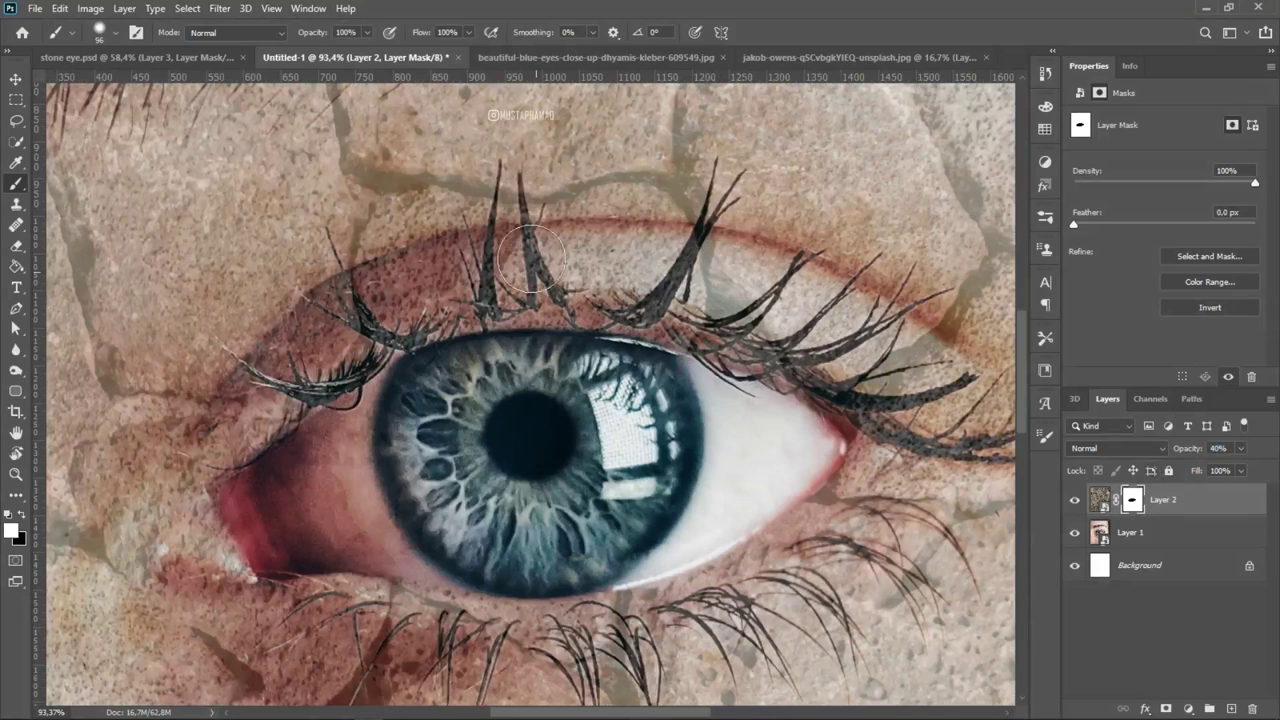
key("x")
left_click_drag(533, 245, 580, 280)
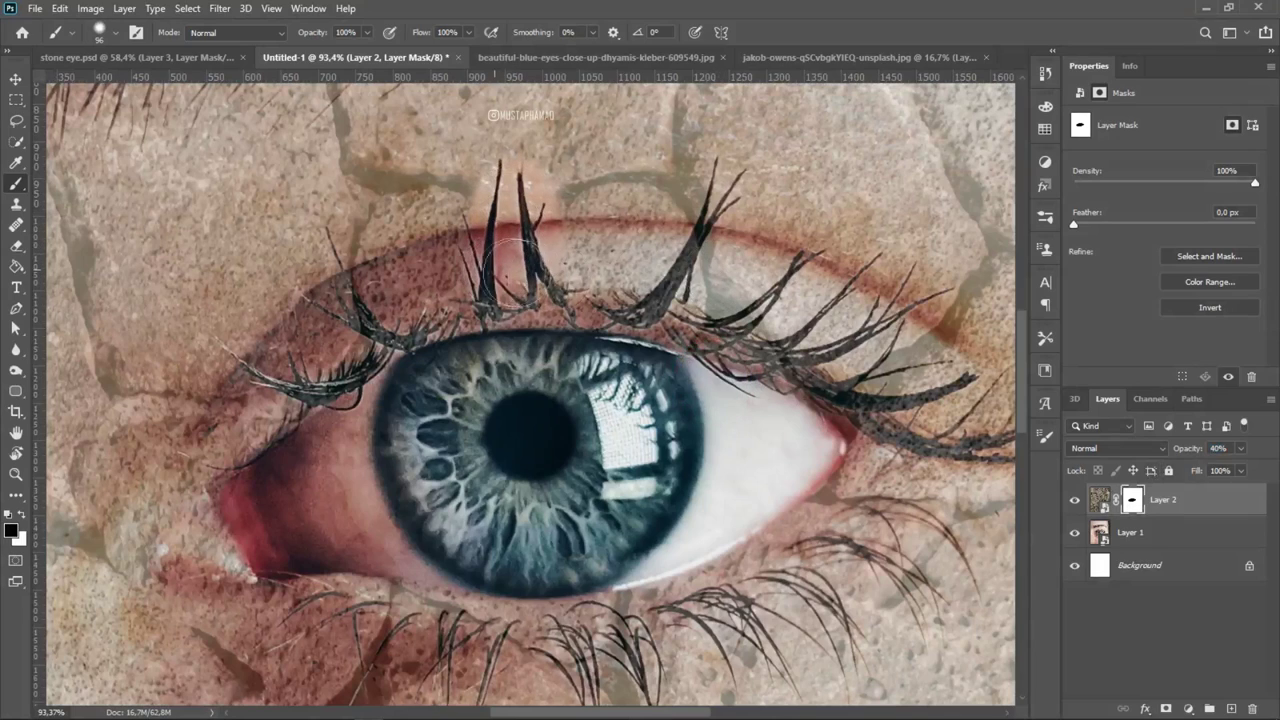
left_click_drag(530, 300, 265, 380)
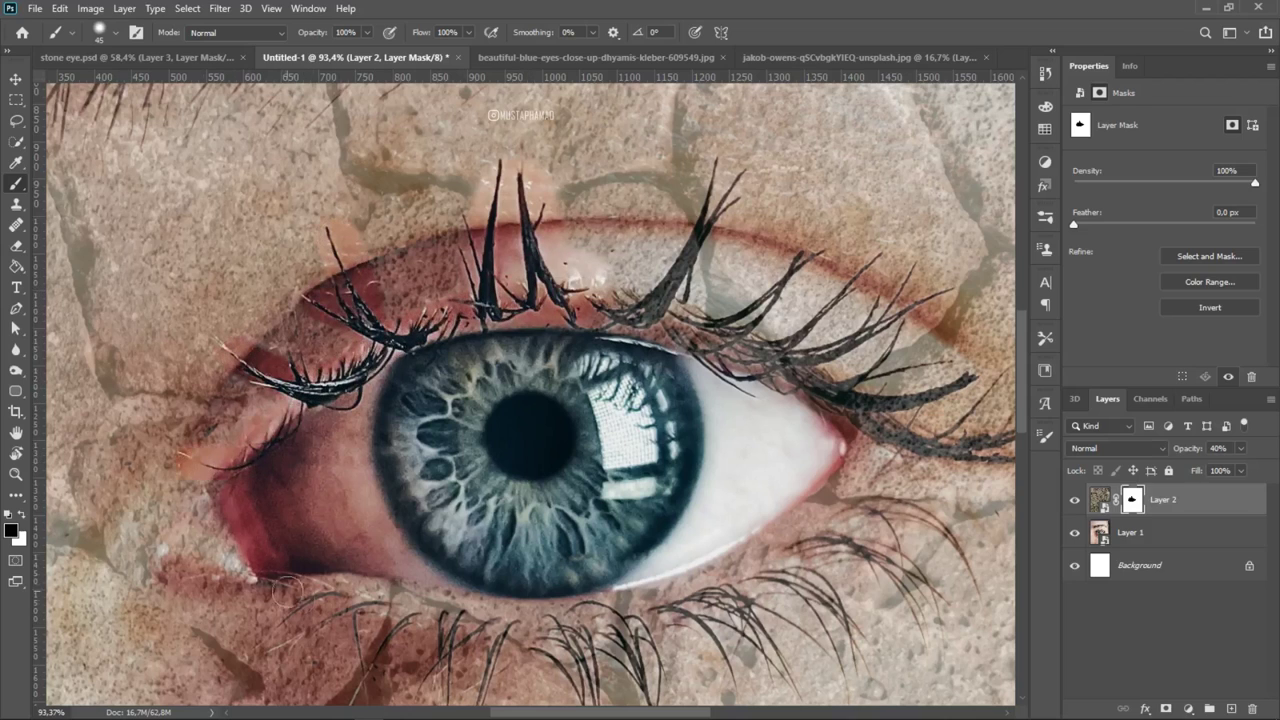
scroll(282, 451, "down", 3)
Uncover the lower lashes and more of the upper lashes through the stone
mouse_move(282, 451)
left_mouse_down()
mouse_move(660, 530)
mouse_move(760, 500)
left_mouse_up()
scroll(760, 500, "right", 5)
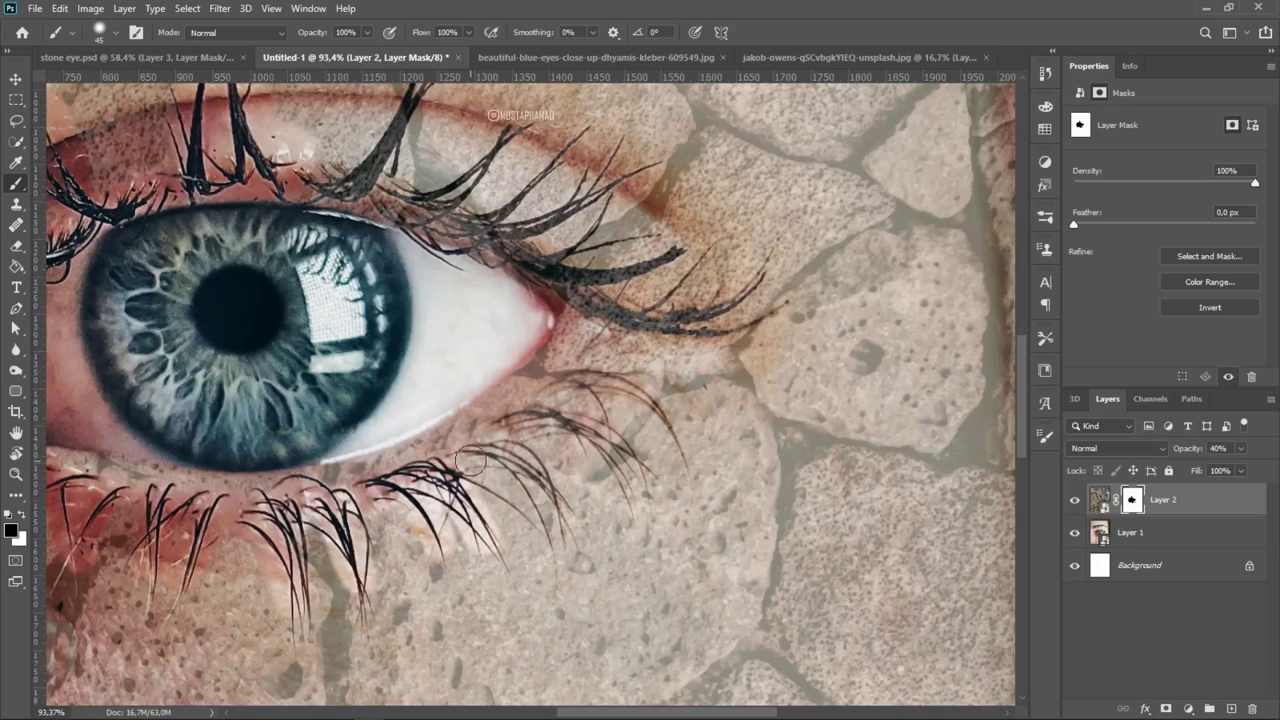
mouse_move(560, 520)
left_mouse_down()
mouse_move(468, 436)
mouse_move(610, 385)
mouse_move(660, 400)
left_mouse_up()
scroll(660, 400, "up", 3)
mouse_move(580, 385)
left_mouse_down()
mouse_move(740, 400)
mouse_move(680, 345)
mouse_move(520, 310)
mouse_move(440, 310)
mouse_move(487, 248)
mouse_move(560, 290)
left_mouse_up()
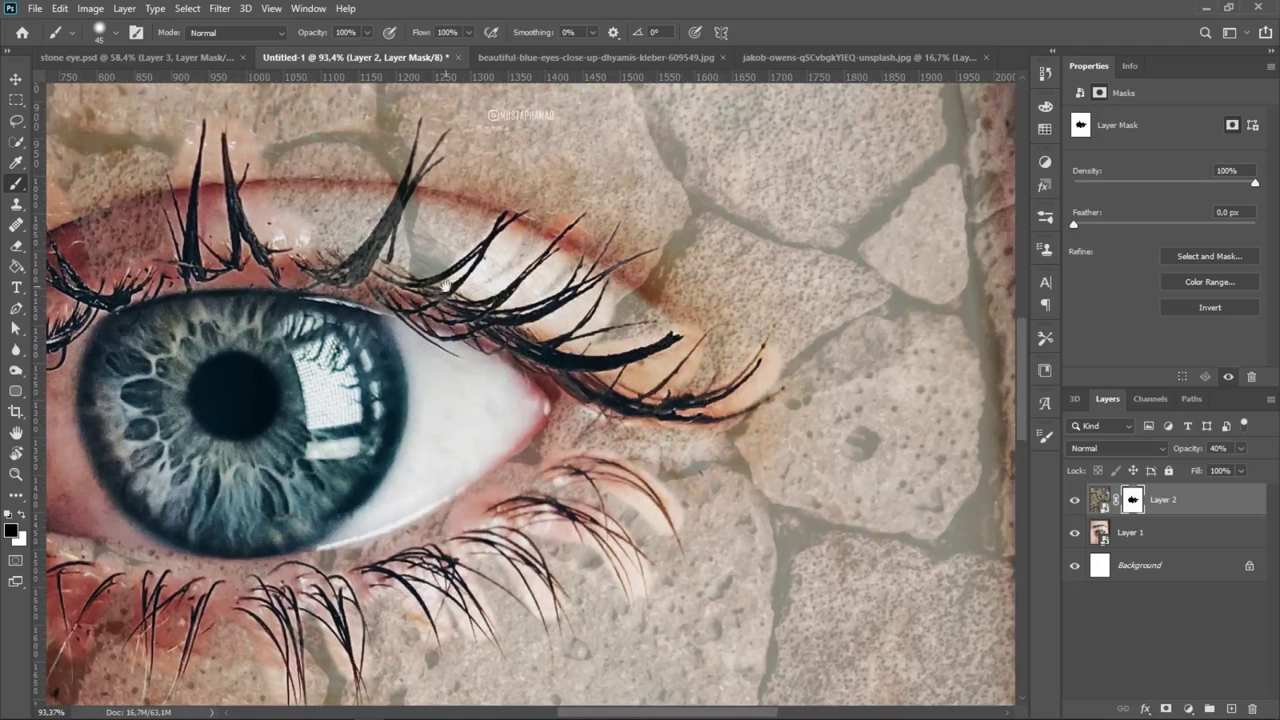
left_click_drag(380, 280, 563, 300)
left_click_drag(600, 170, 491, 281)
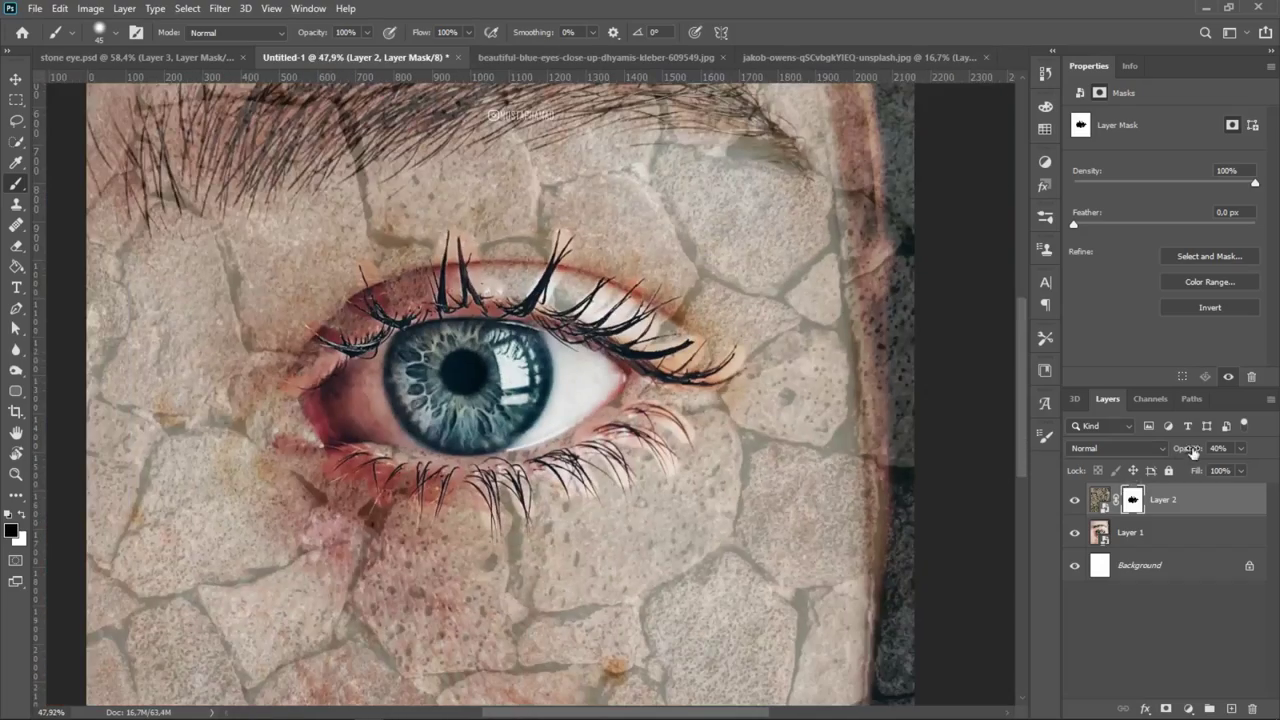
Paint stone back over the red skin and red lash tips near the lid
scroll(476, 490, "up", 5)
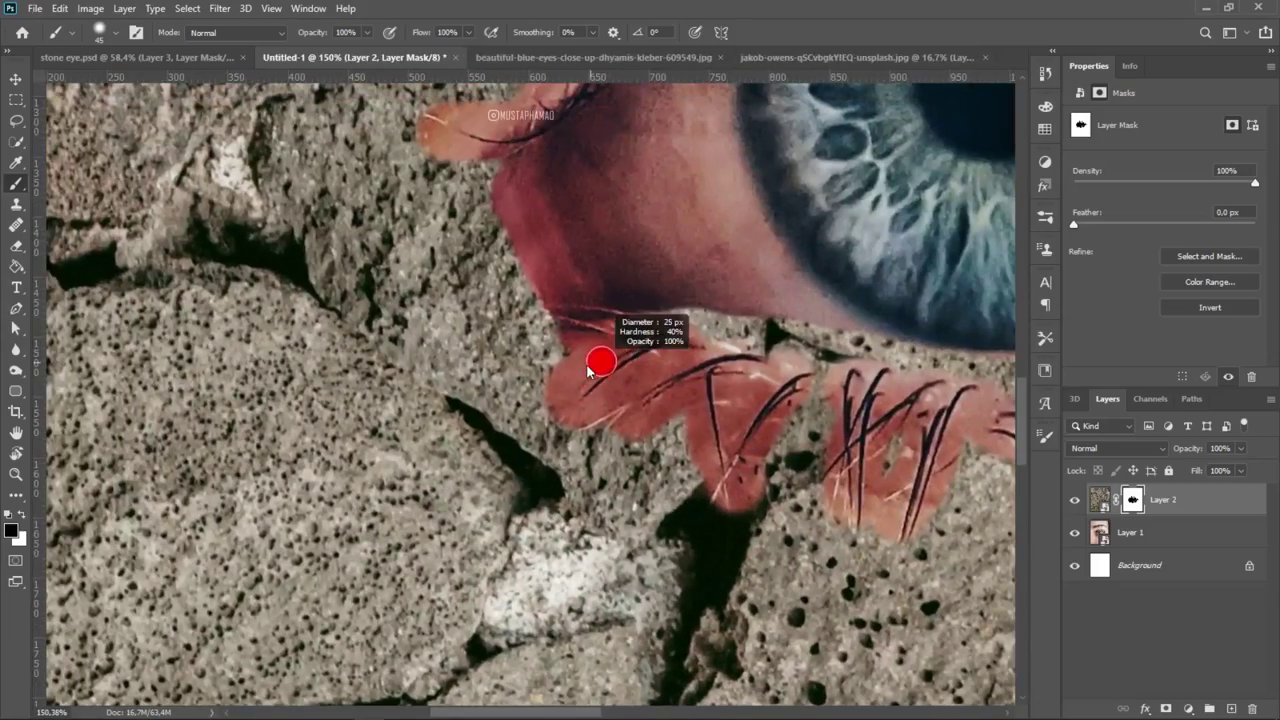
scroll(600, 362, "up", 1)
scroll(590, 358, "up", 1)
left_click_drag(577, 353, 520, 395)
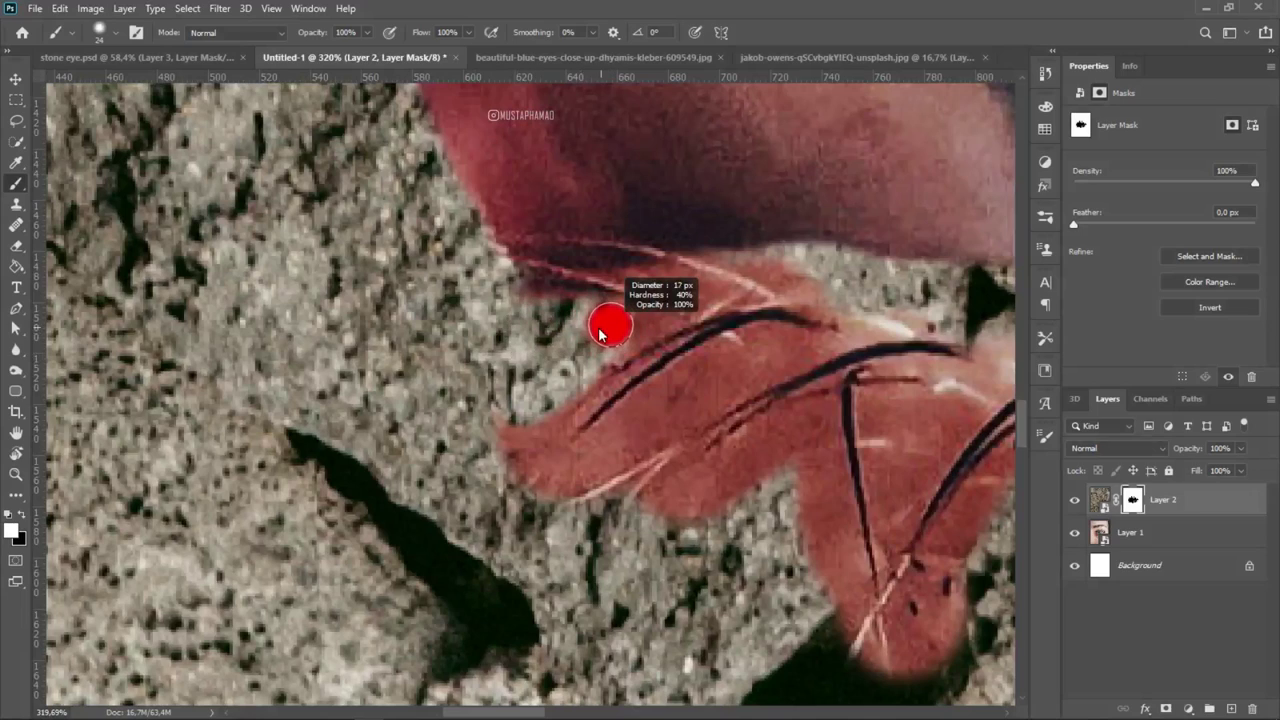
left_click_drag(610, 330, 618, 310)
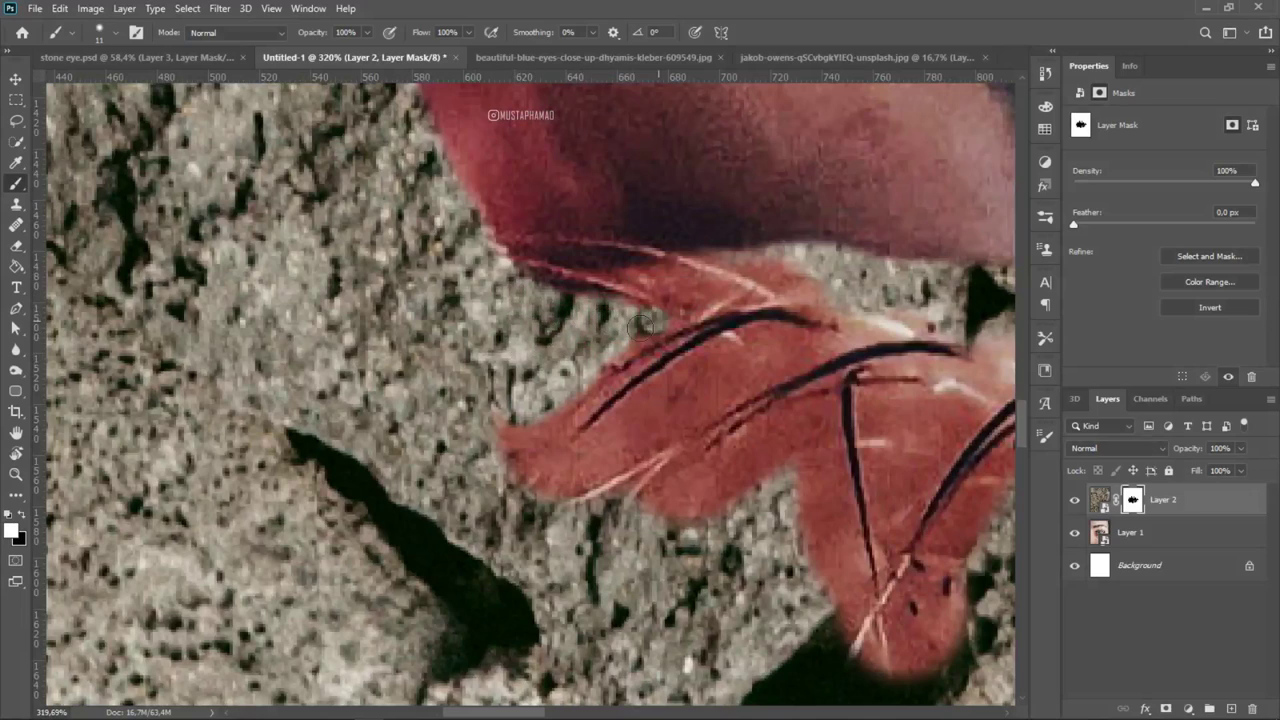
mouse_move(535, 410)
left_mouse_down()
mouse_move(783, 340)
mouse_move(776, 330)
left_mouse_up()
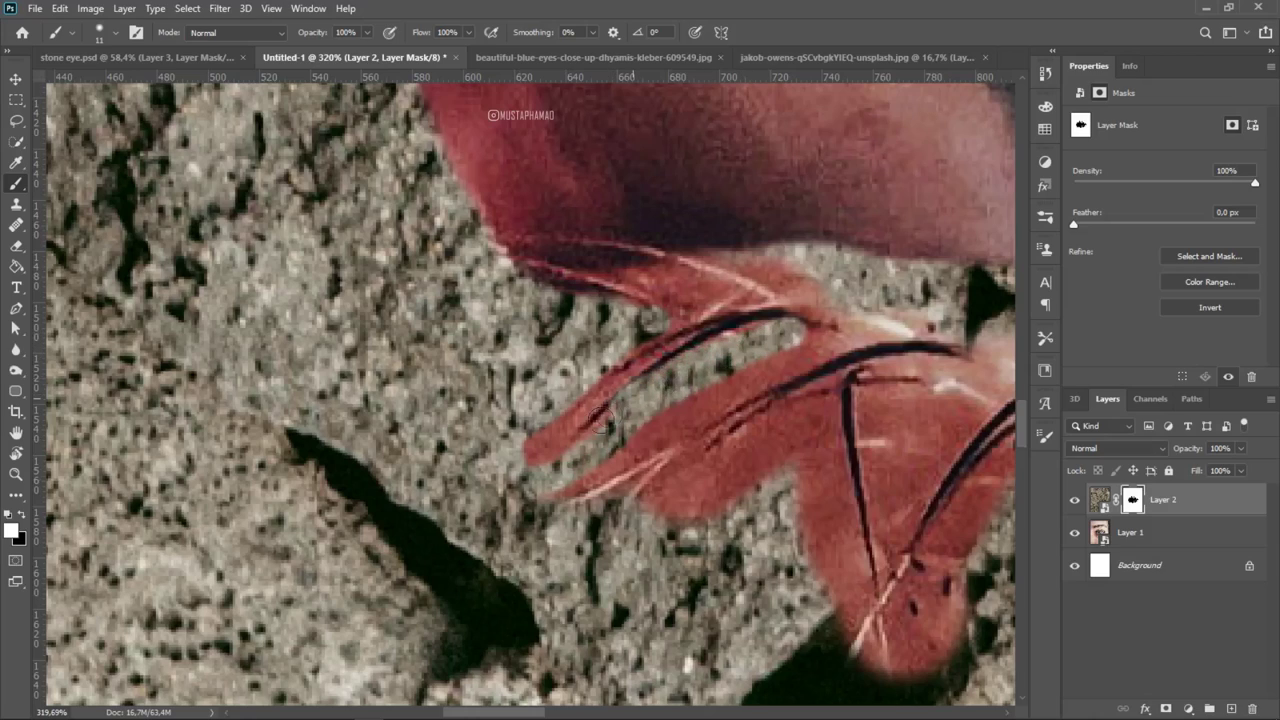
mouse_move(605, 405)
left_mouse_down()
mouse_move(535, 465)
mouse_move(609, 380)
left_mouse_up()
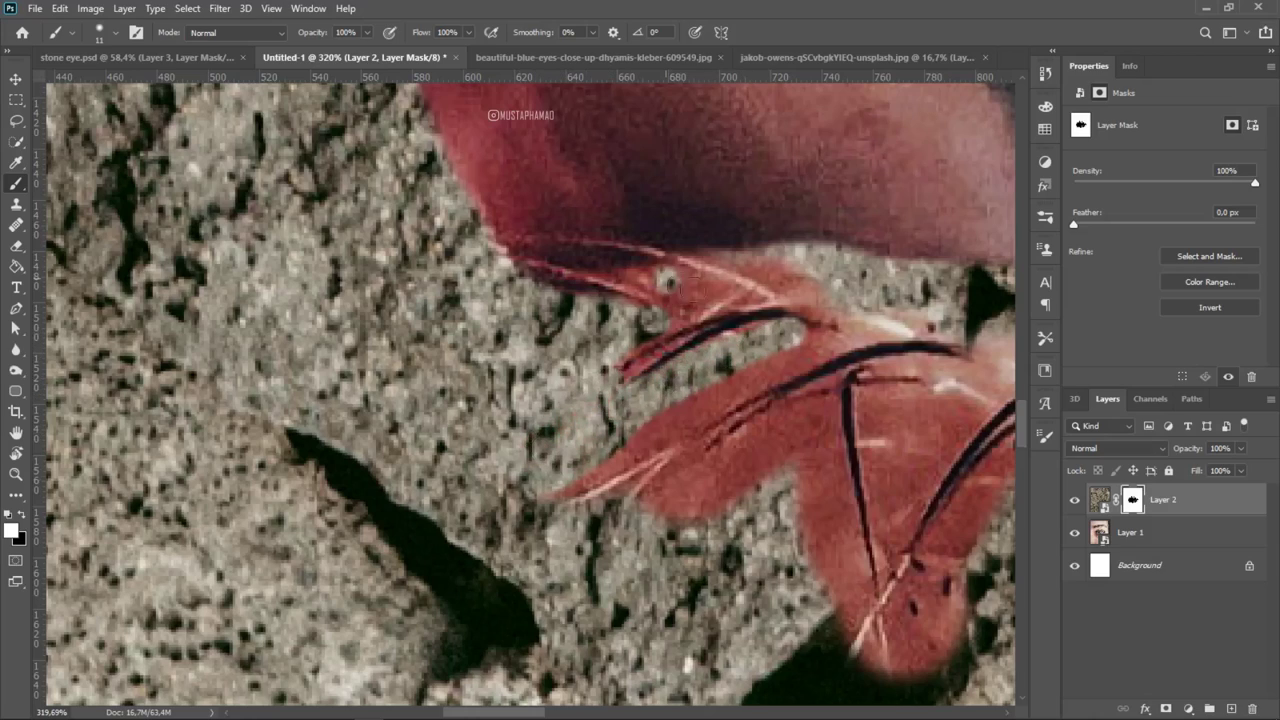
mouse_move(667, 283)
left_mouse_down()
mouse_move(650, 298)
mouse_move(715, 255)
mouse_move(703, 263)
left_mouse_up()
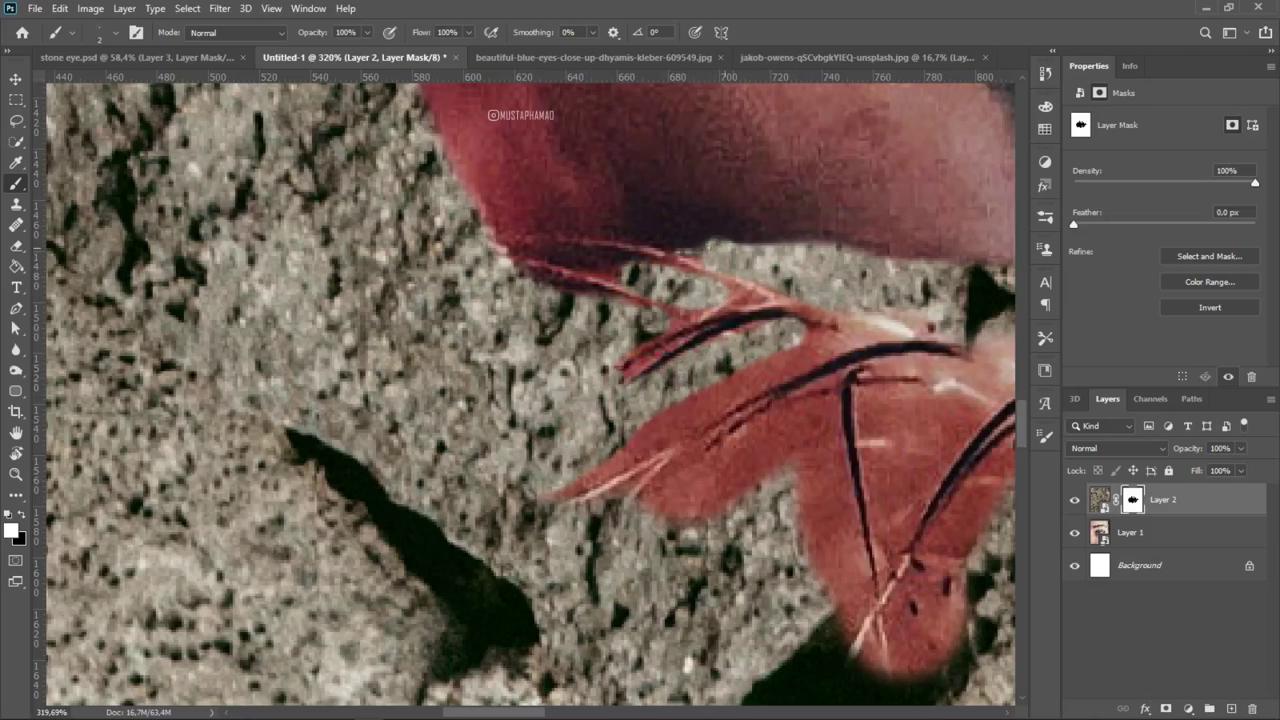
With a slightly larger brush, restore stone over red skin between the lower lashes
key("bracketright")
key("bracketright")
key("bracketright")
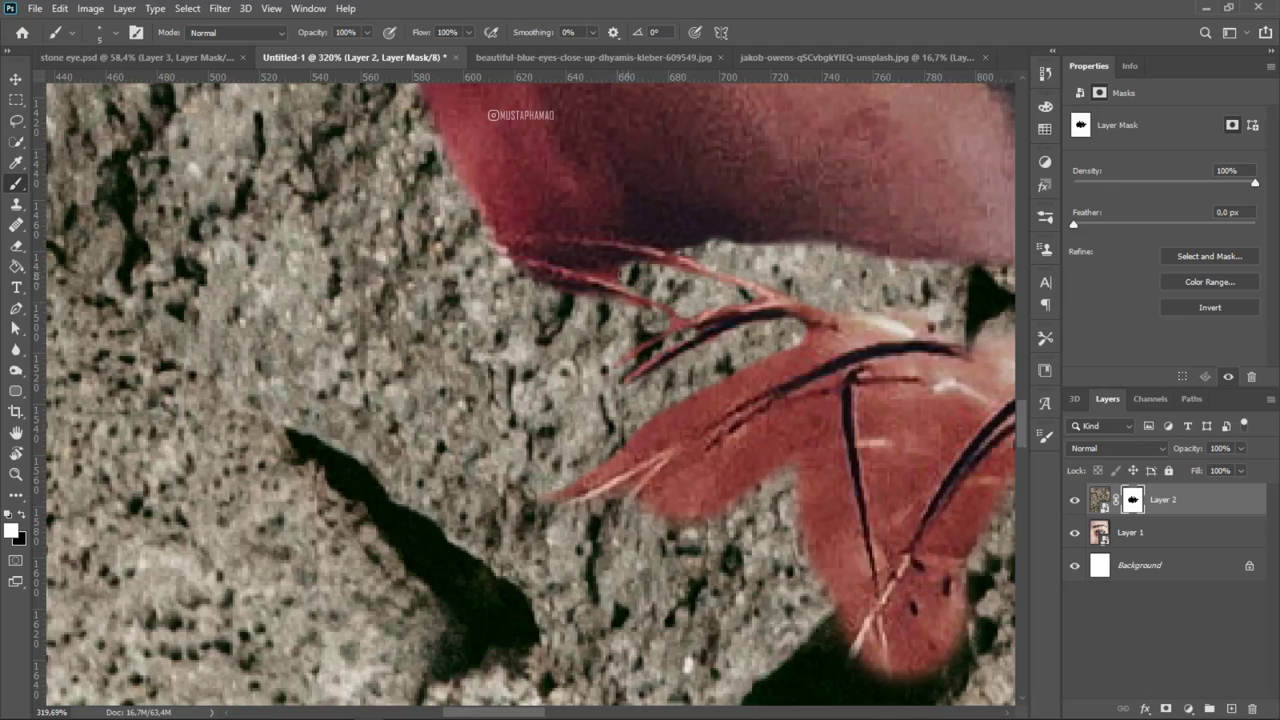
left_click_drag(612, 278, 402, 298)
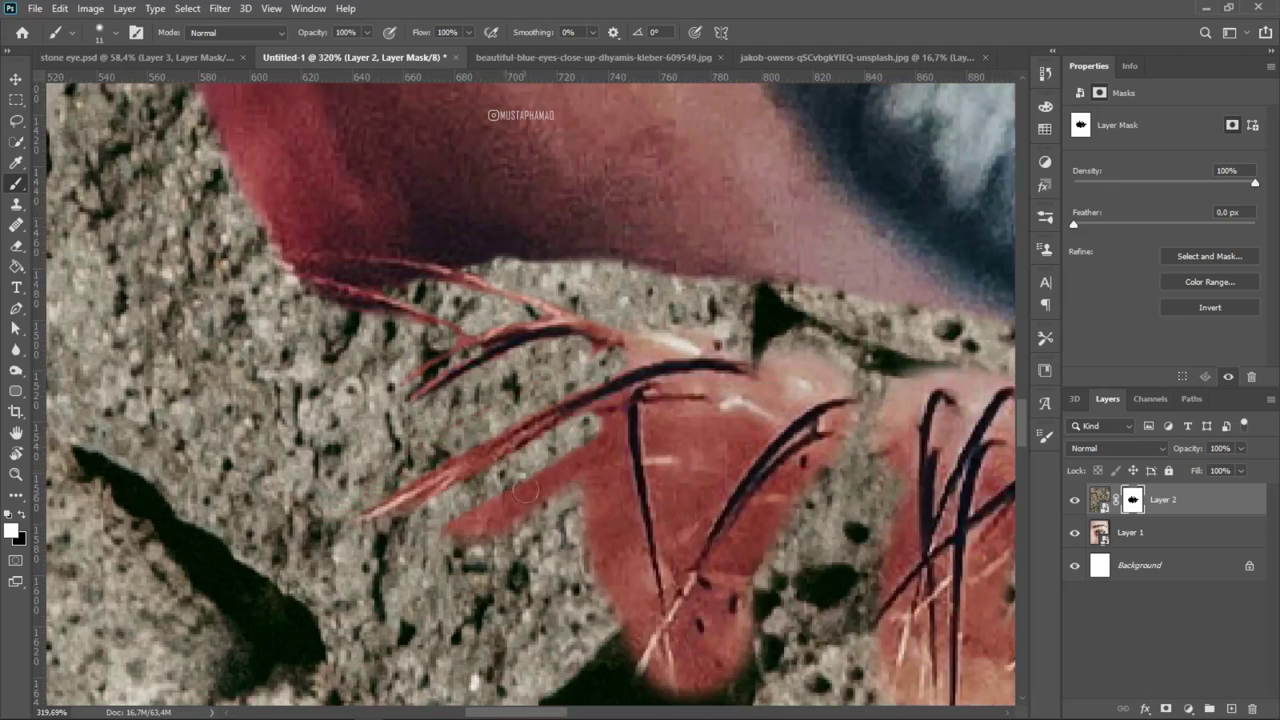
left_click_drag(371, 529, 455, 471)
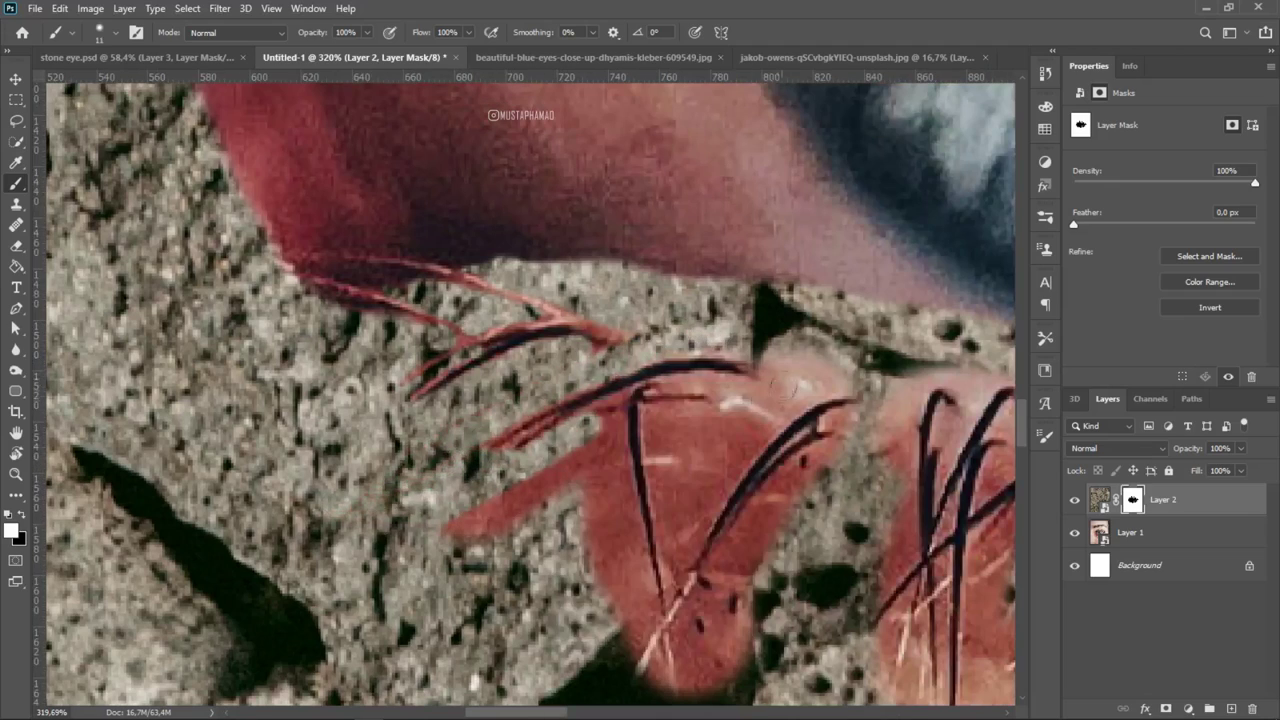
mouse_move(755, 405)
left_mouse_down()
mouse_move(665, 575)
mouse_move(757, 385)
mouse_move(690, 515)
left_mouse_up()
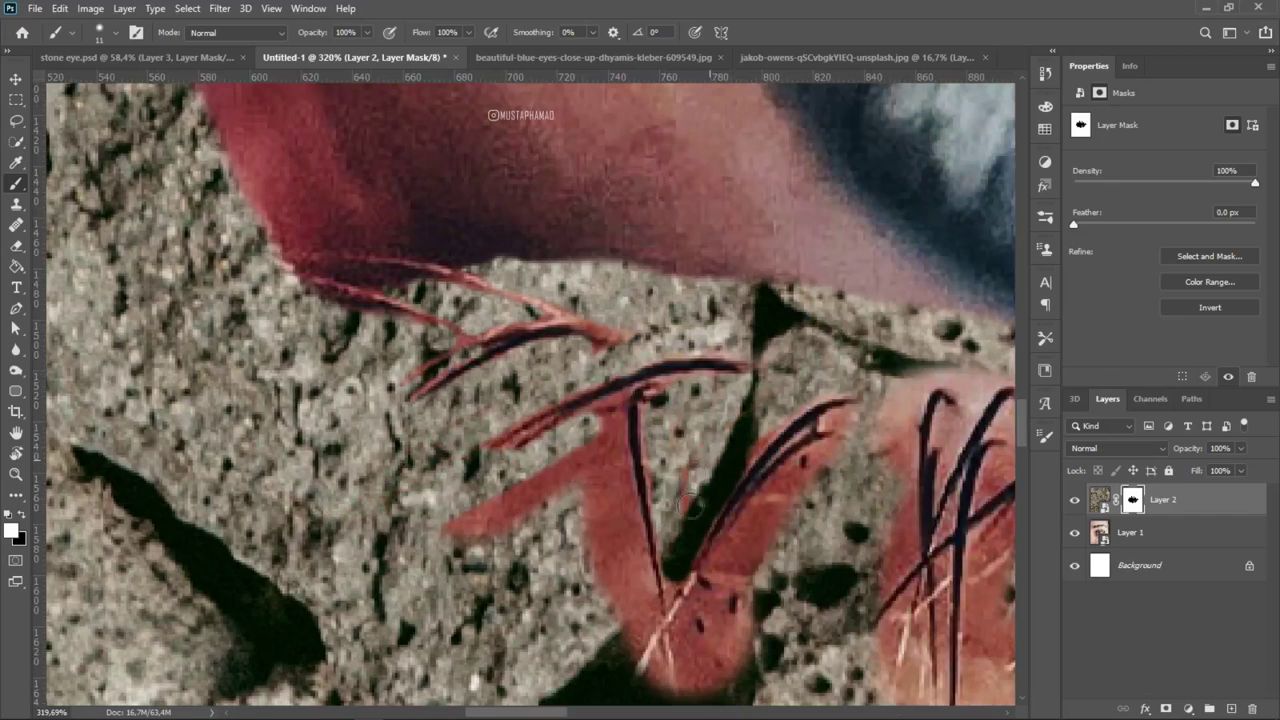
left_click_drag(615, 415, 600, 580)
left_click_drag(600, 440, 445, 530)
mouse_move(630, 480)
left_mouse_down()
mouse_move(640, 630)
mouse_move(615, 598)
left_mouse_up()
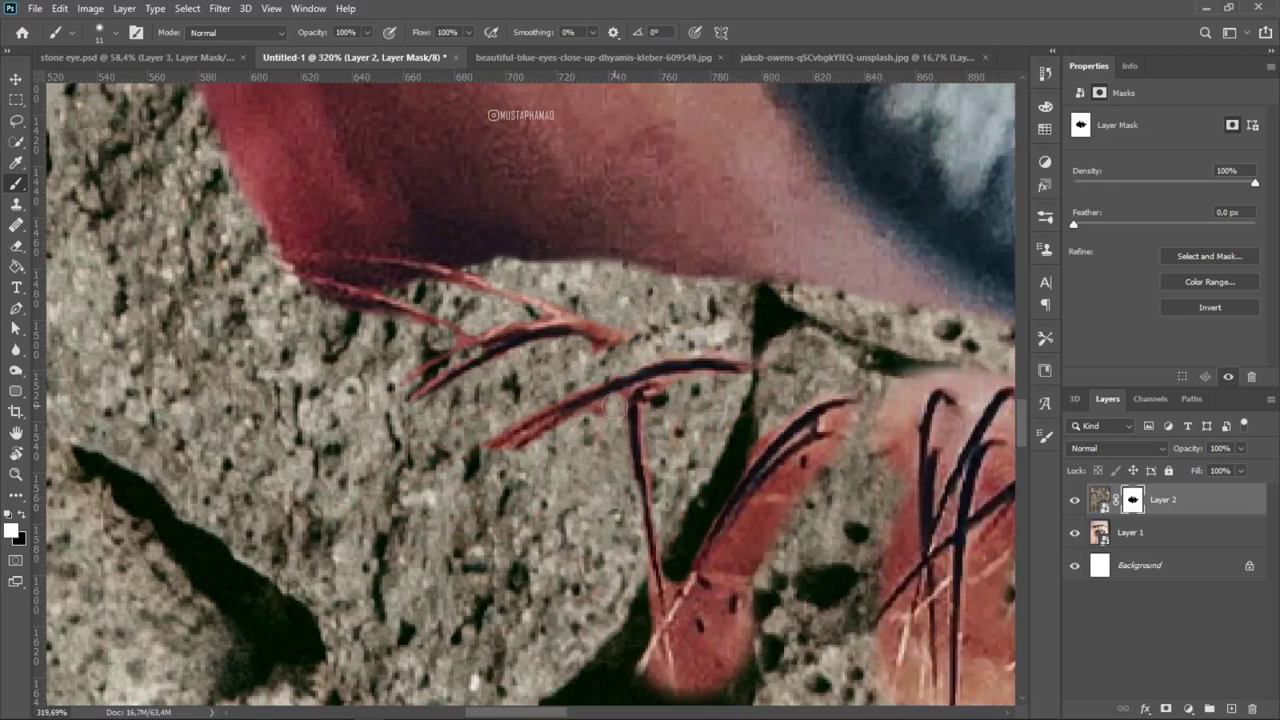
Replace the pink patches around and between the lashes with stone texture
scroll(620, 425, "up", 5)
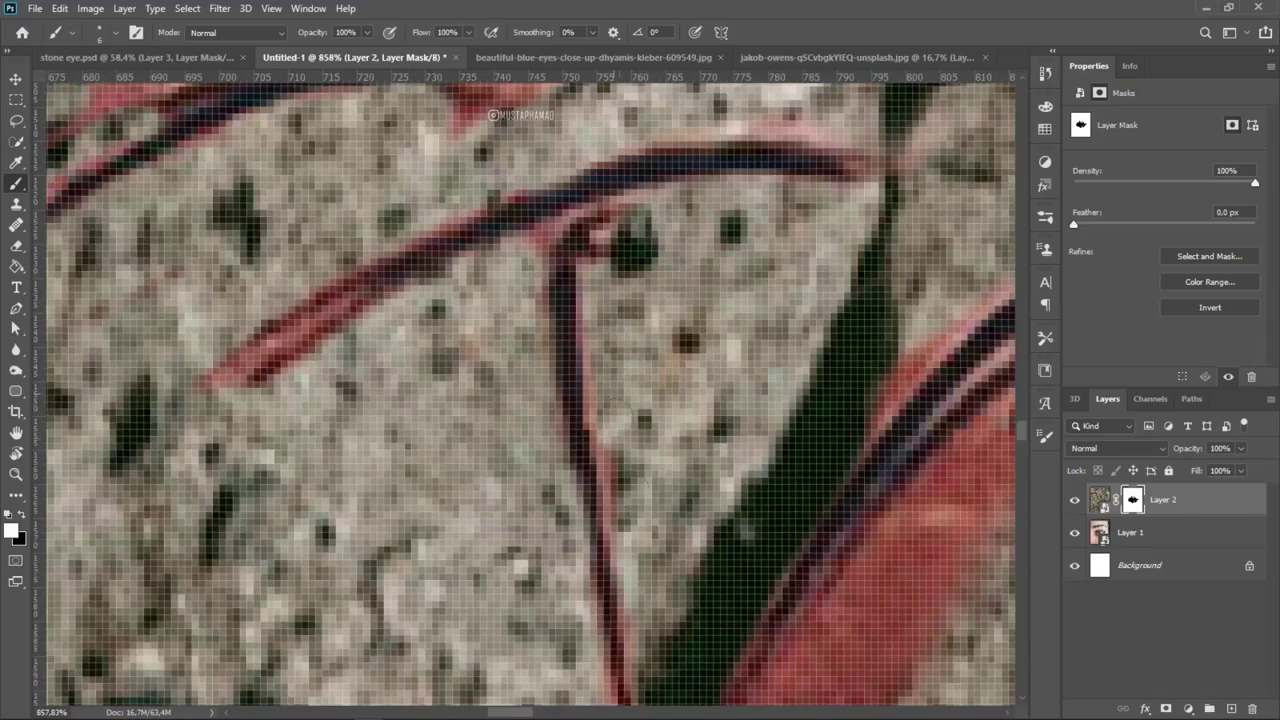
scroll(310, 337, "down", 5)
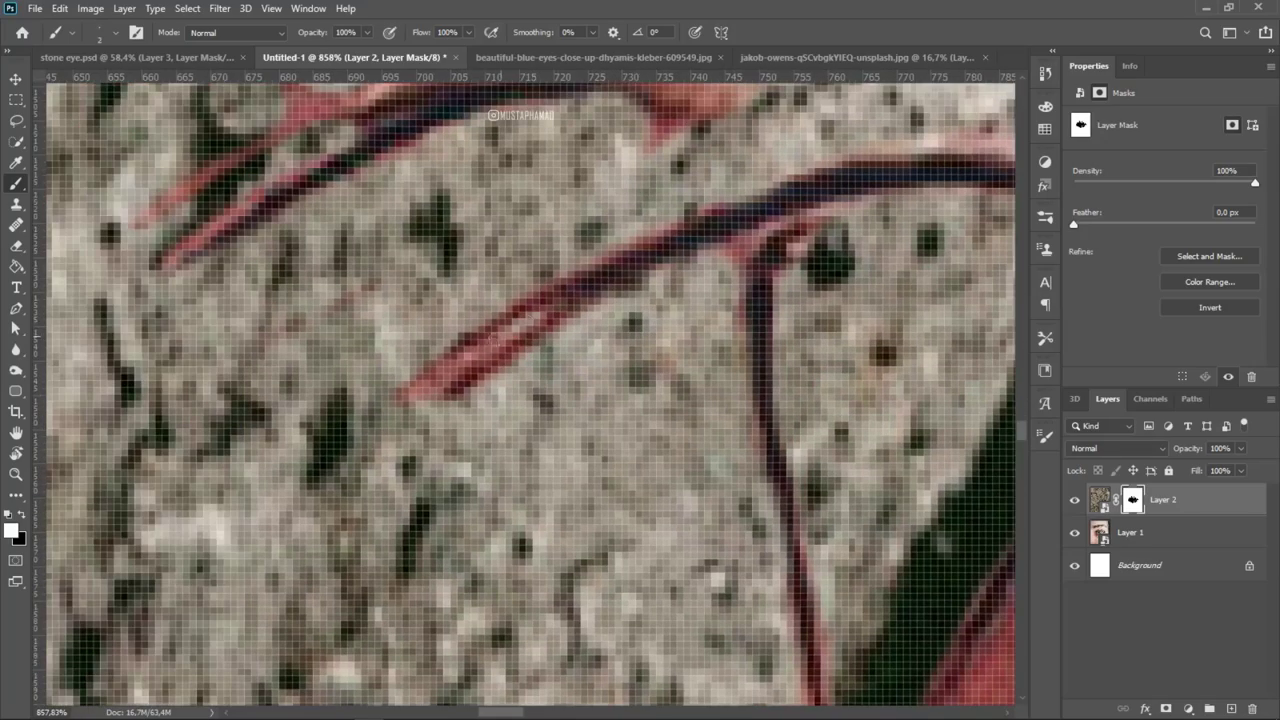
scroll(660, 480, "up", 2)
scroll(660, 480, "up", 2)
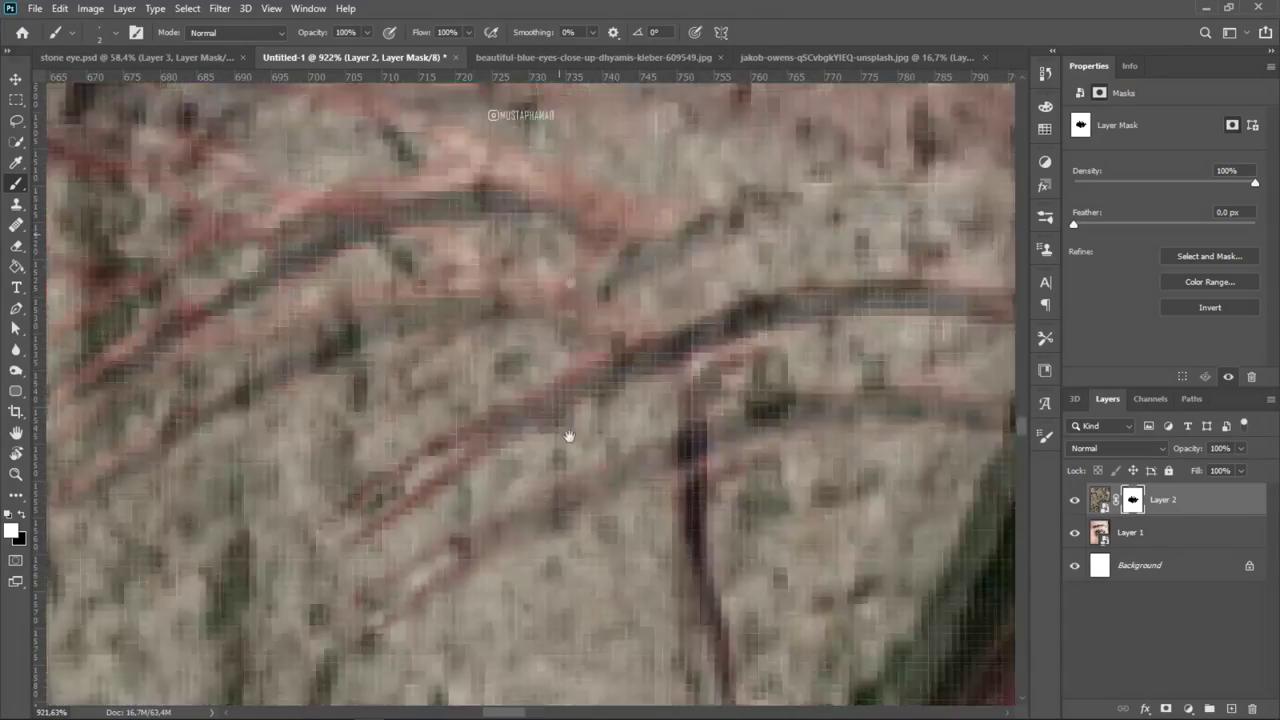
scroll(660, 480, "down", 2)
scroll(660, 480, "down", 3)
scroll(990, 555, "up", 2)
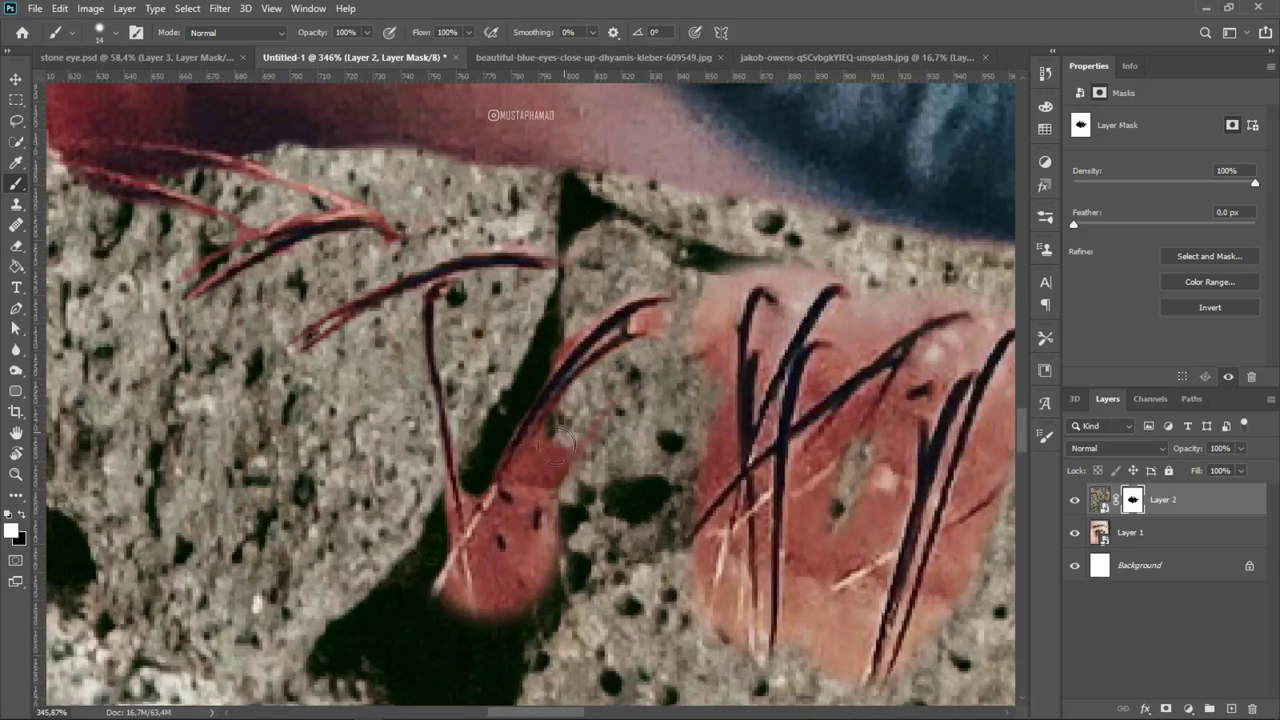
left_click_drag(660, 345, 470, 615)
scroll(664, 343, "up", 1)
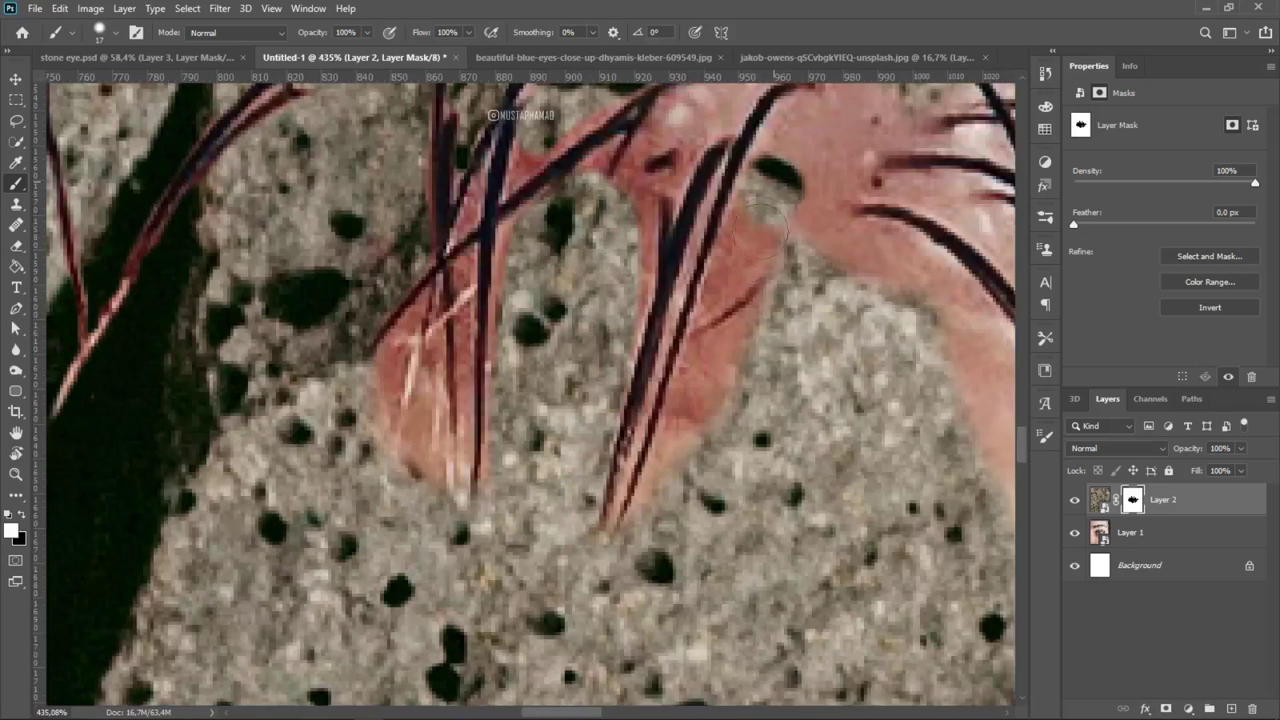
scroll(745, 208, "up", 3)
left_click_drag(745, 210, 611, 308)
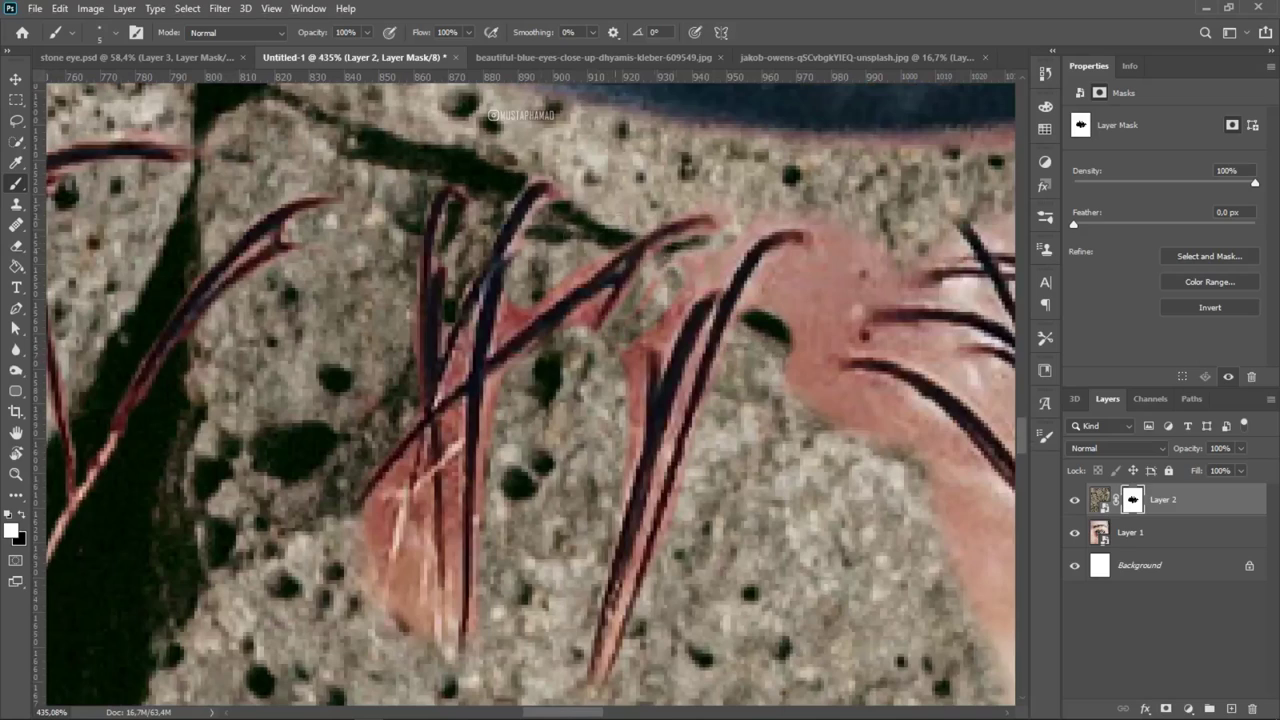
mouse_move(789, 213)
left_mouse_down()
mouse_move(670, 330)
mouse_move(636, 500)
left_mouse_up()
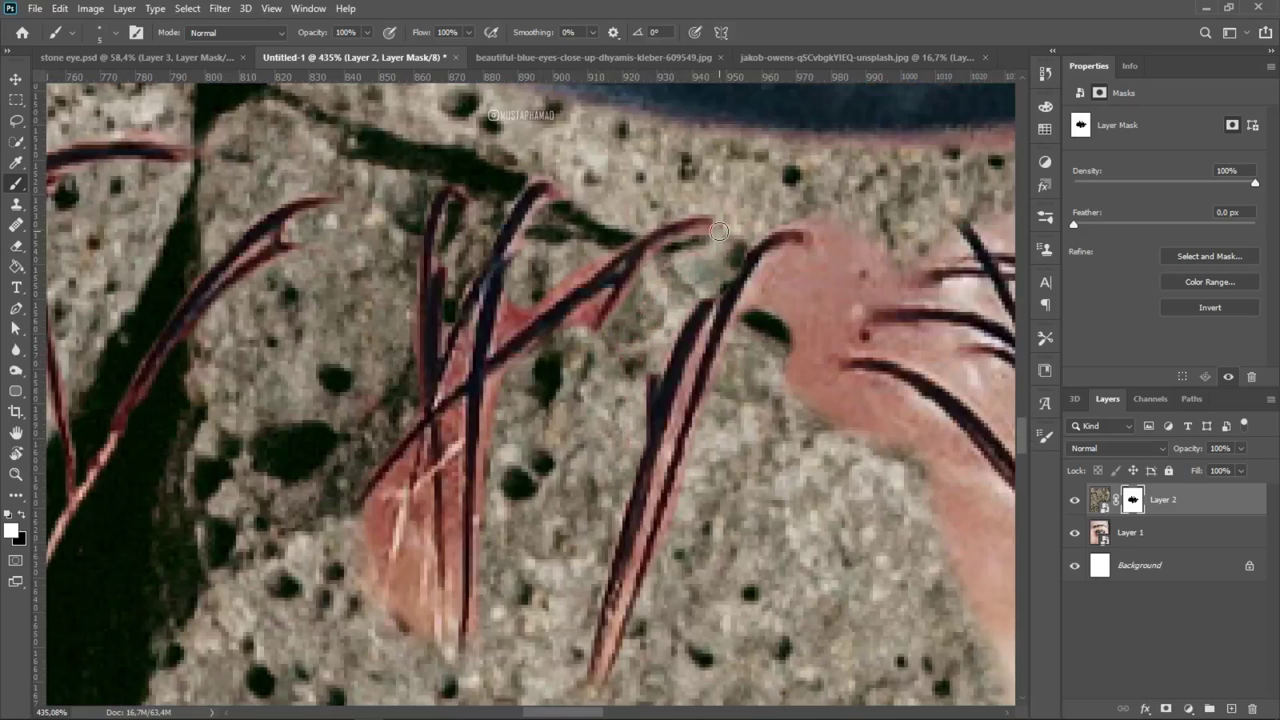
left_click_drag(614, 342, 576, 324)
Cover the pink strip and patches left of the lashes with stone
scroll(608, 248, "up", 4)
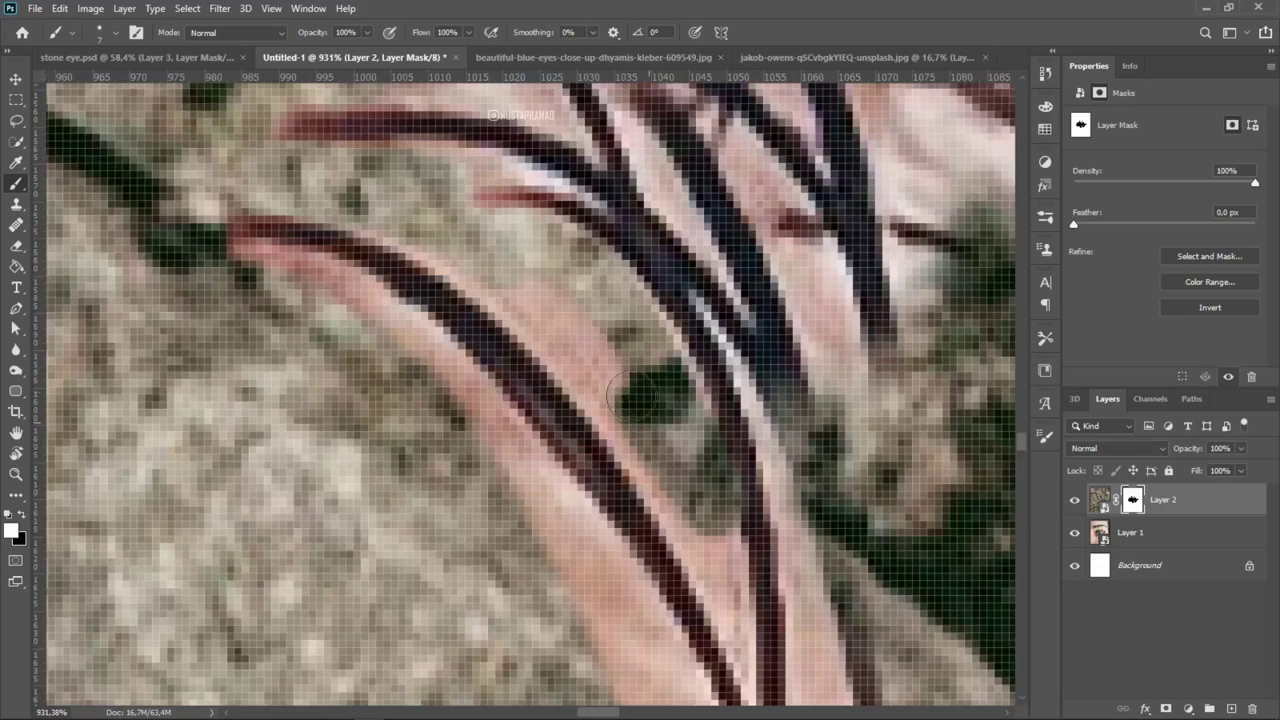
left_click_drag(435, 380, 344, 160)
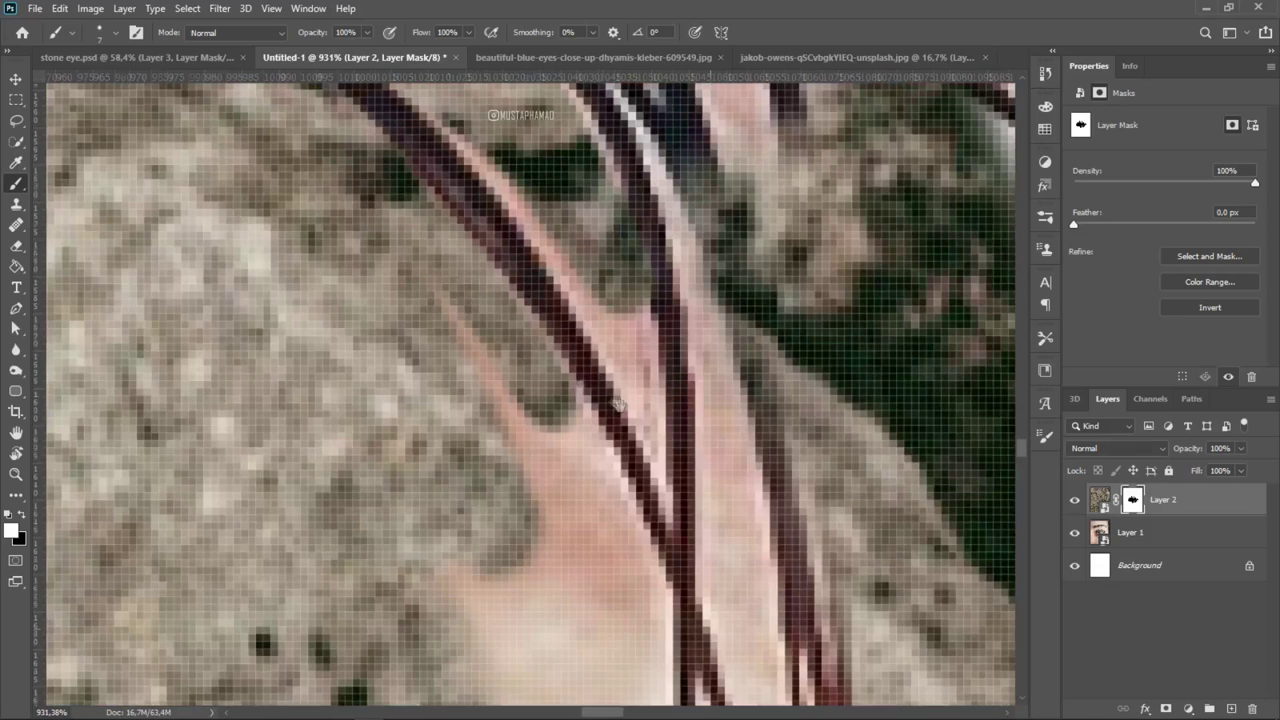
mouse_move(530, 400)
left_mouse_down()
mouse_move(620, 560)
mouse_move(420, 330)
left_mouse_up()
left_click_drag(460, 180, 340, 390)
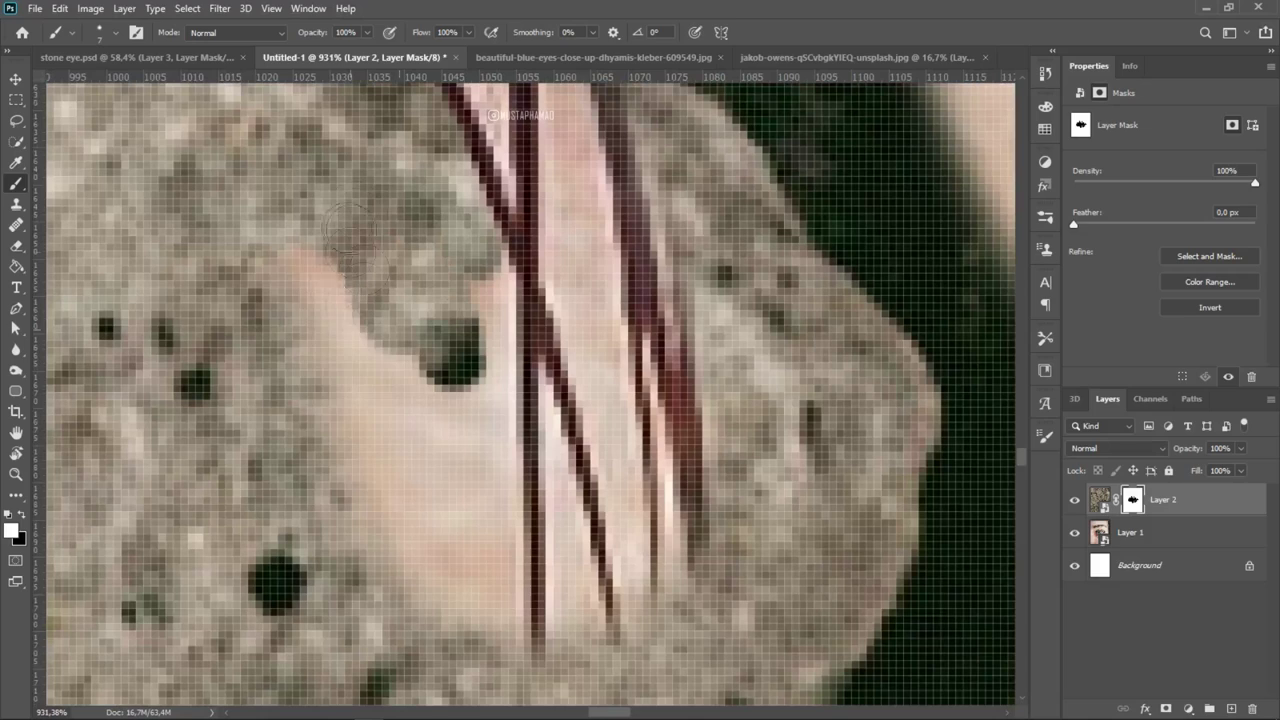
left_click_drag(400, 260, 400, 510)
mouse_move(470, 230)
left_mouse_down()
mouse_move(500, 340)
mouse_move(451, 580)
mouse_move(420, 370)
left_mouse_up()
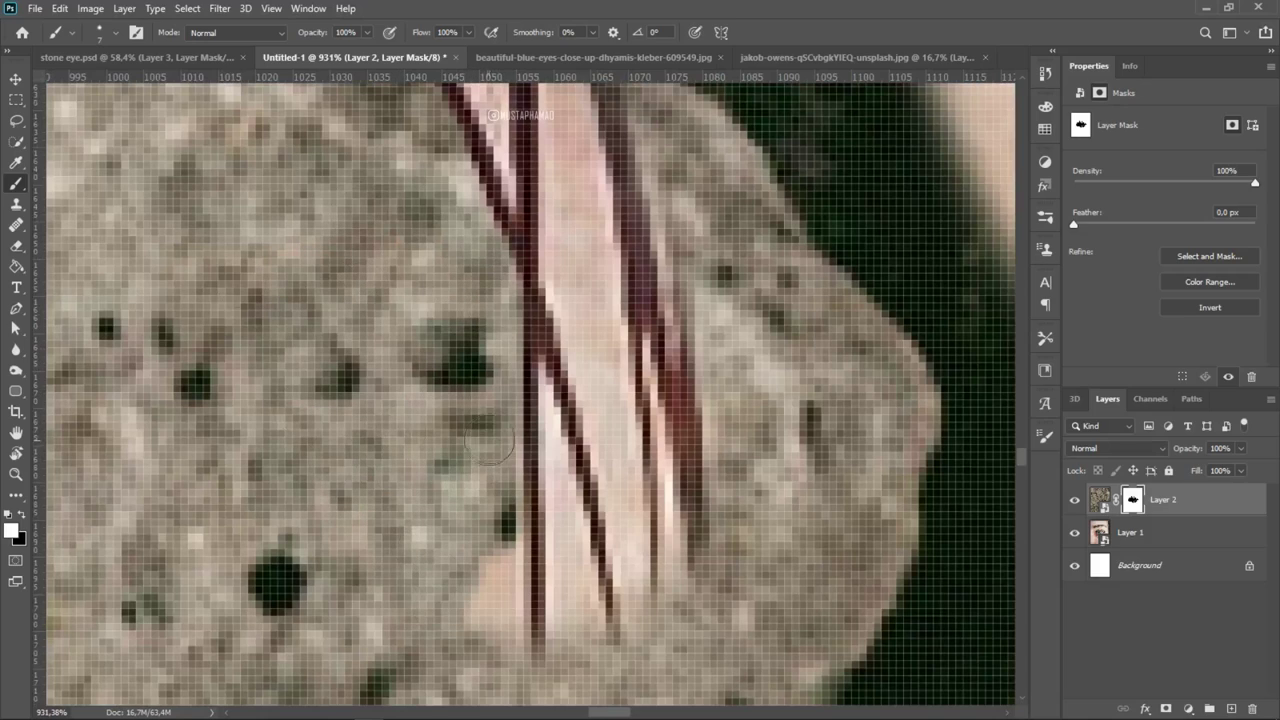
left_click_drag(500, 430, 490, 640)
scroll(490, 500, "down", 1)
mouse_move(490, 500)
left_mouse_down()
mouse_move(345, 203)
mouse_move(500, 450)
mouse_move(480, 430)
mouse_move(470, 200)
left_mouse_up()
scroll(480, 430, "down", 1)
scroll(480, 300, "down", 1)
scroll(463, 307, "up", 1)
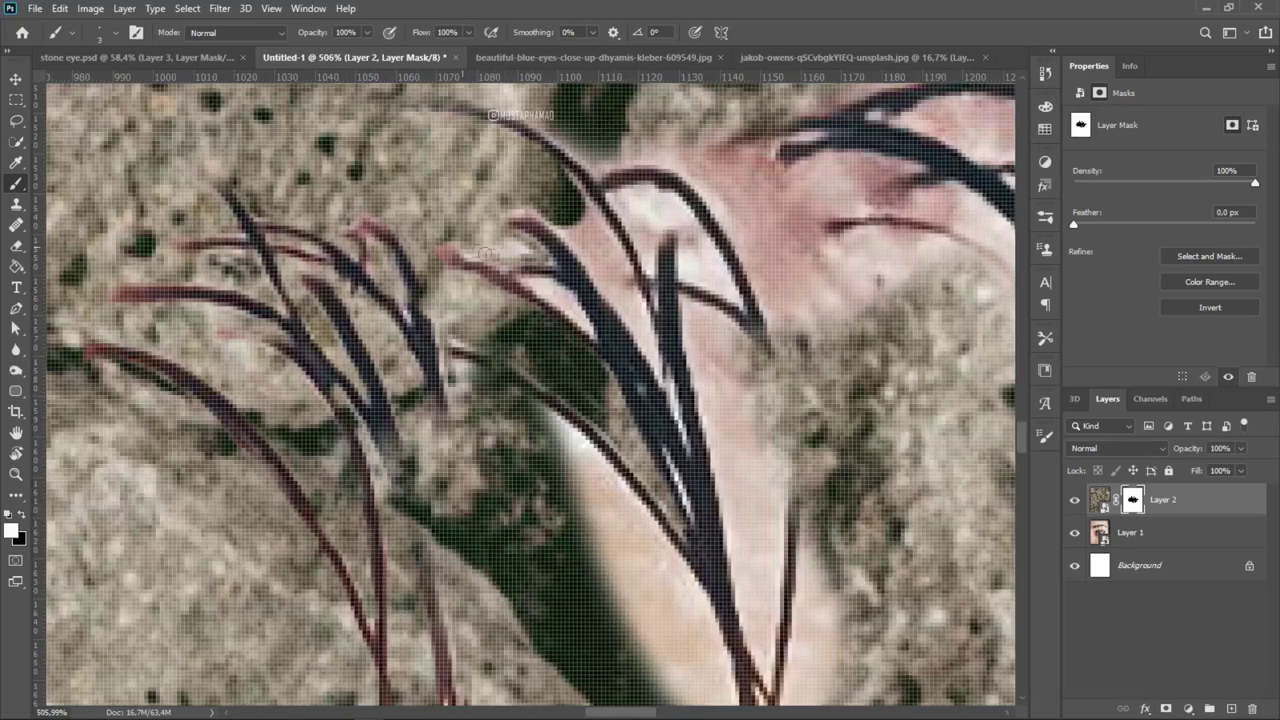
Mask the pink skin along the lid and lash edges back to stone
left_click_drag(537, 424, 491, 349)
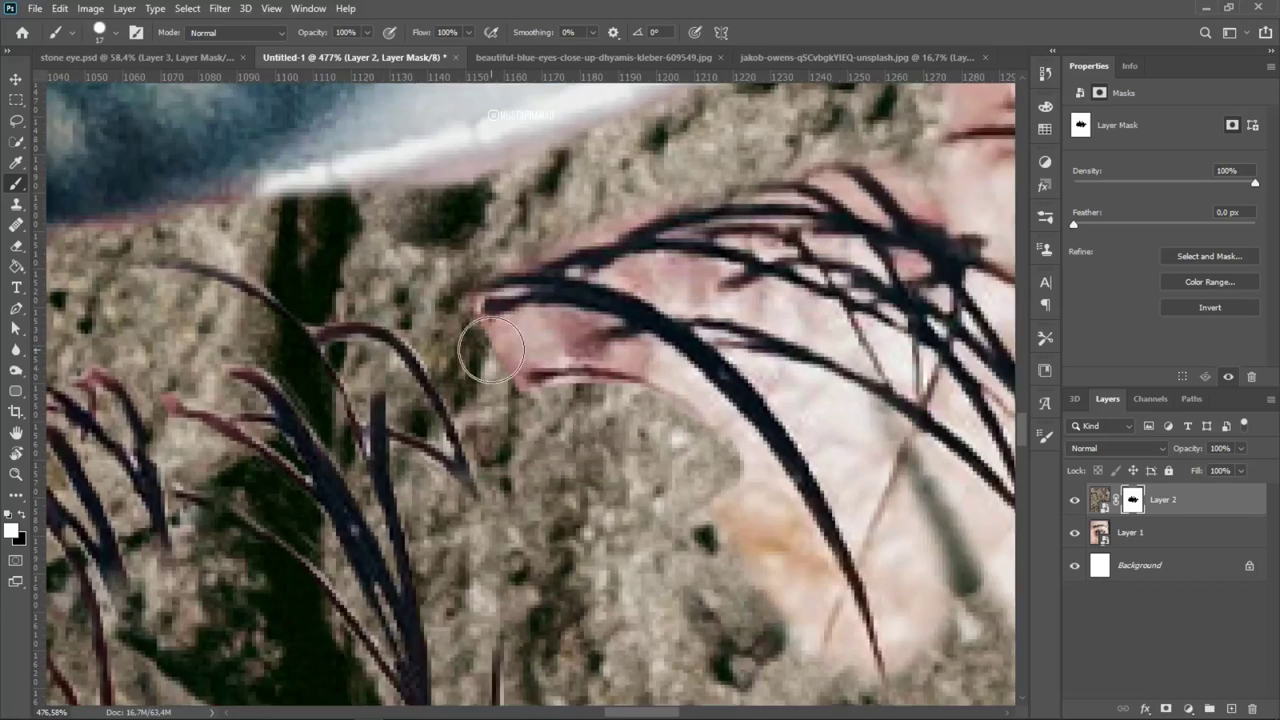
left_click_drag(702, 491, 868, 690)
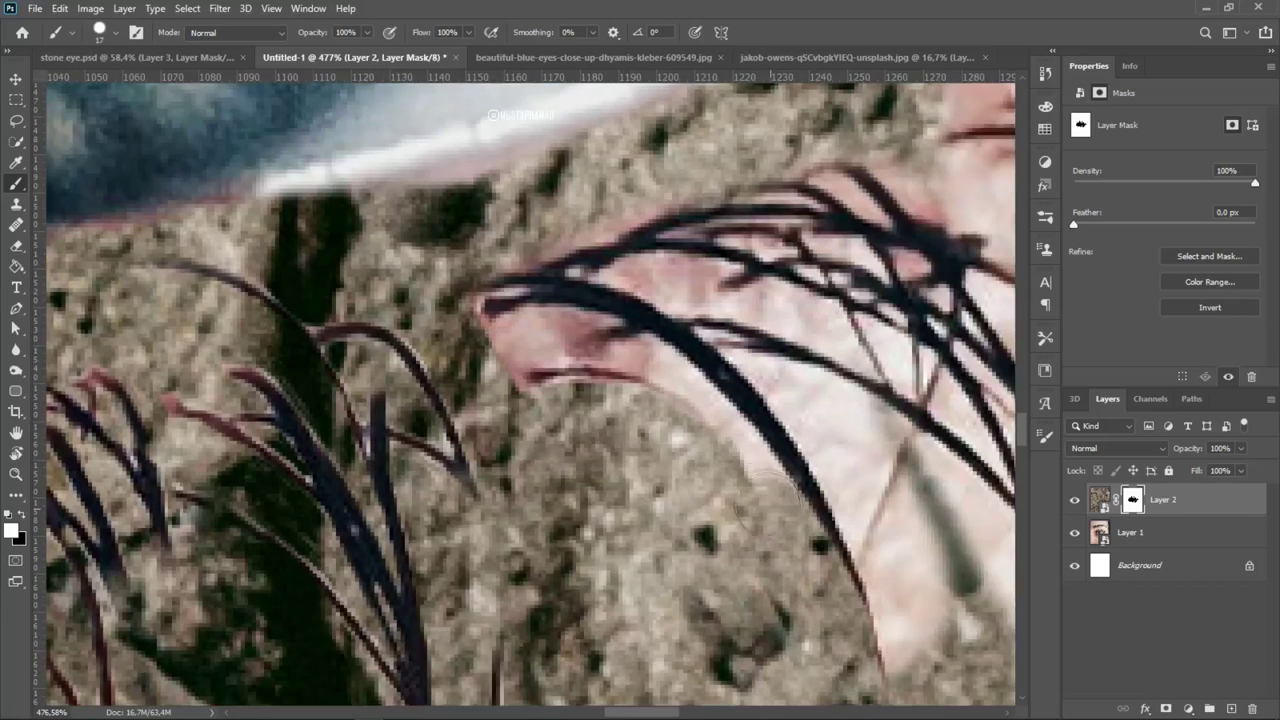
left_click_drag(692, 392, 500, 320)
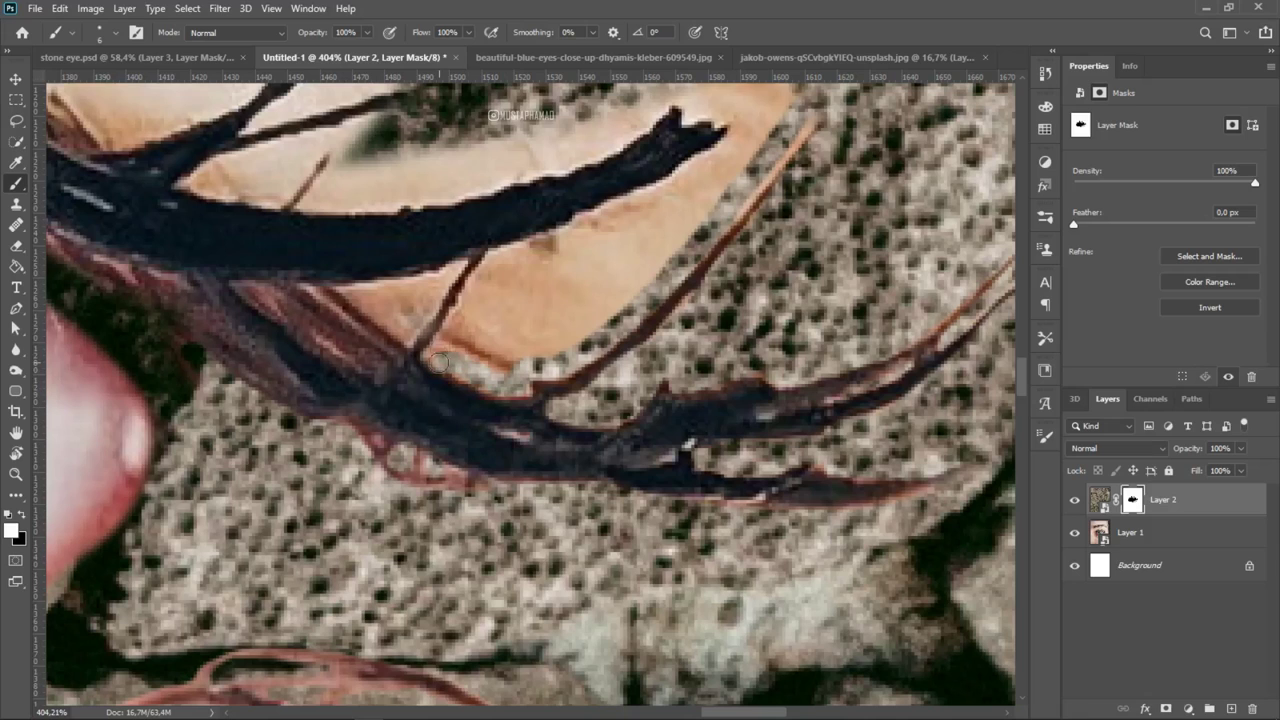
mouse_move(440, 360)
left_mouse_down()
mouse_move(762, 127)
mouse_move(520, 330)
left_mouse_up()
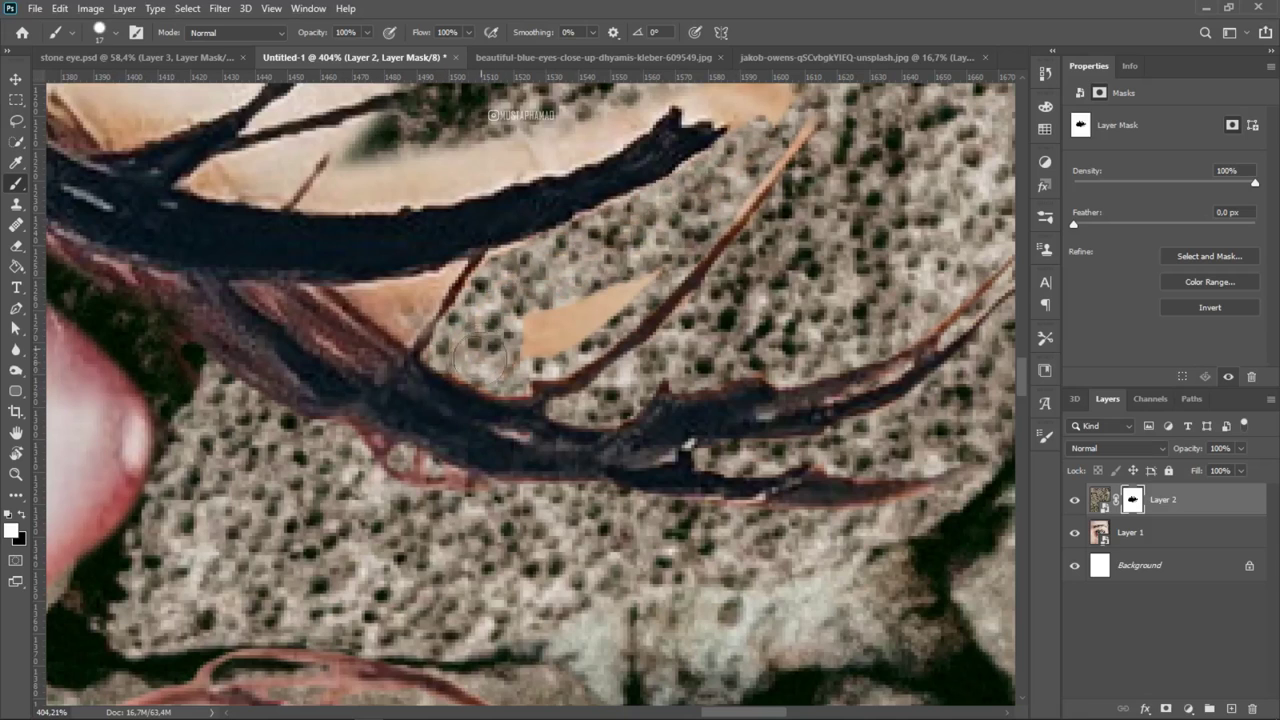
left_click_drag(373, 308, 563, 308)
scroll(563, 308, "up", 3)
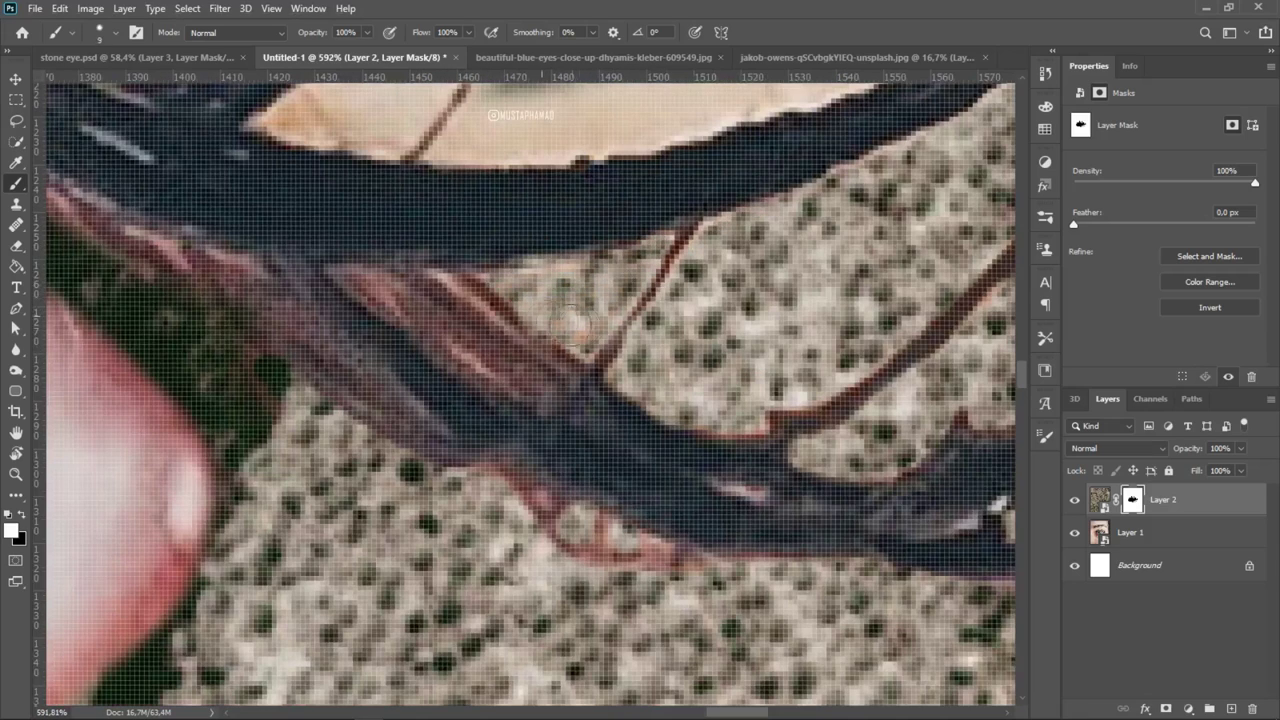
scroll(550, 330, "down", 5)
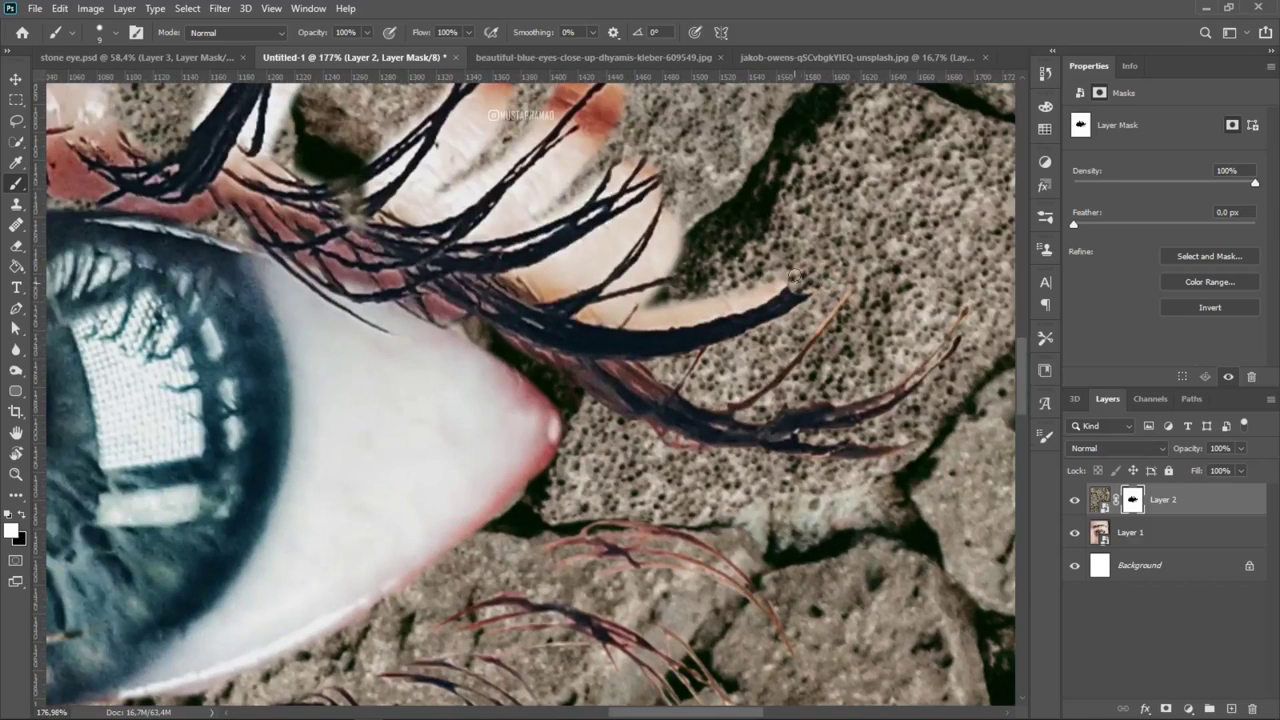
Hide the pink lash tips and the light halos along the lashes' upper edges
left_click_drag(795, 277, 600, 318)
scroll(640, 300, "up", 5)
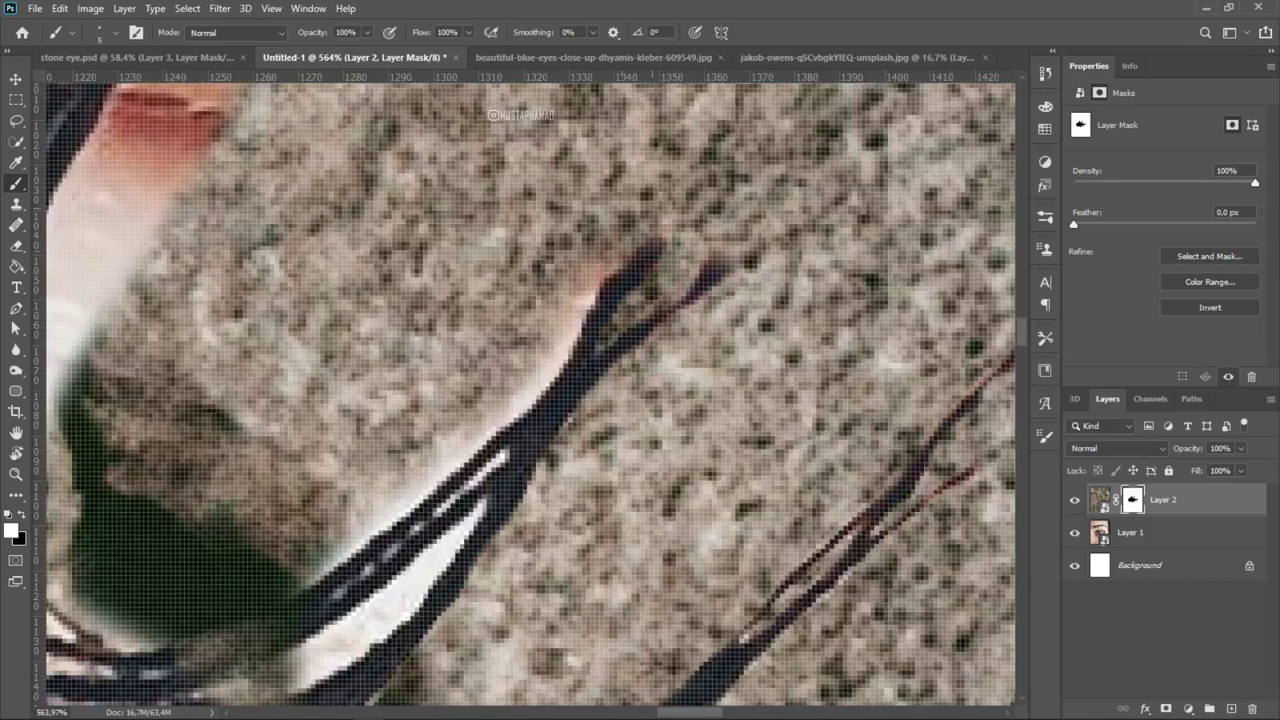
mouse_move(625, 258)
left_mouse_down()
mouse_move(535, 395)
mouse_move(720, 243)
left_mouse_up()
left_click_drag(491, 418, 676, 252)
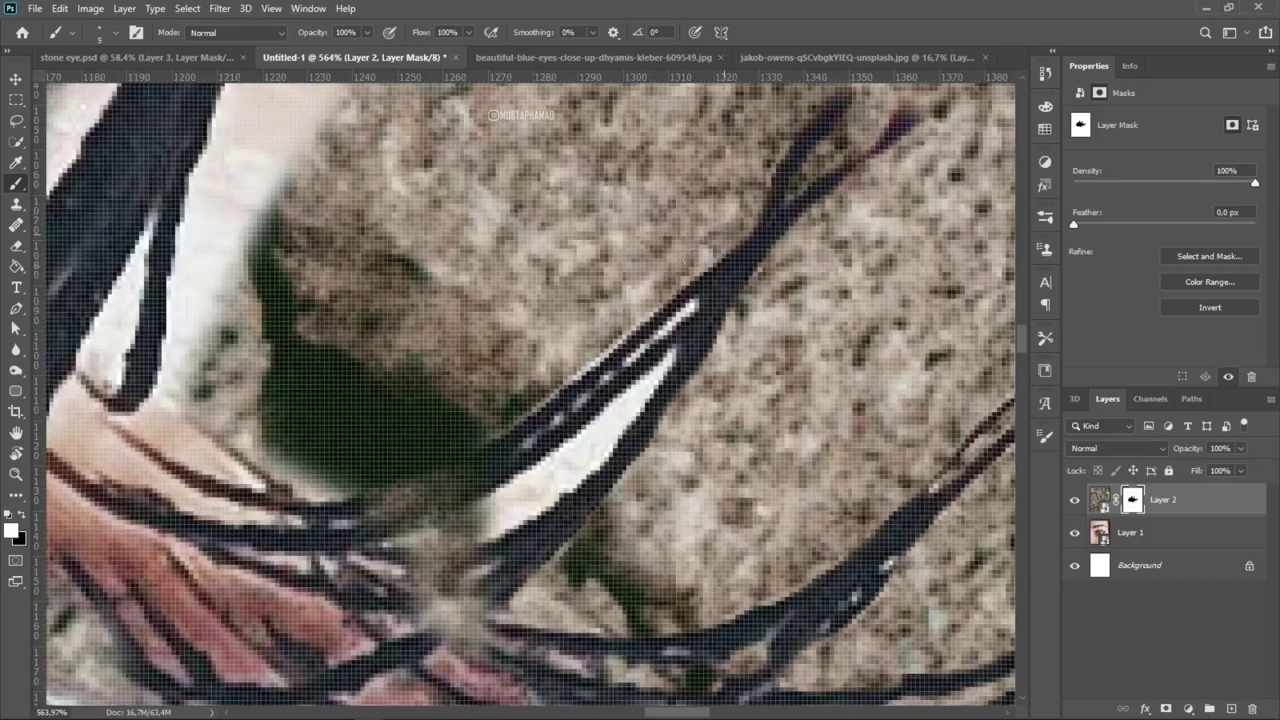
left_click_drag(424, 405, 474, 255)
left_click_drag(550, 370, 618, 302)
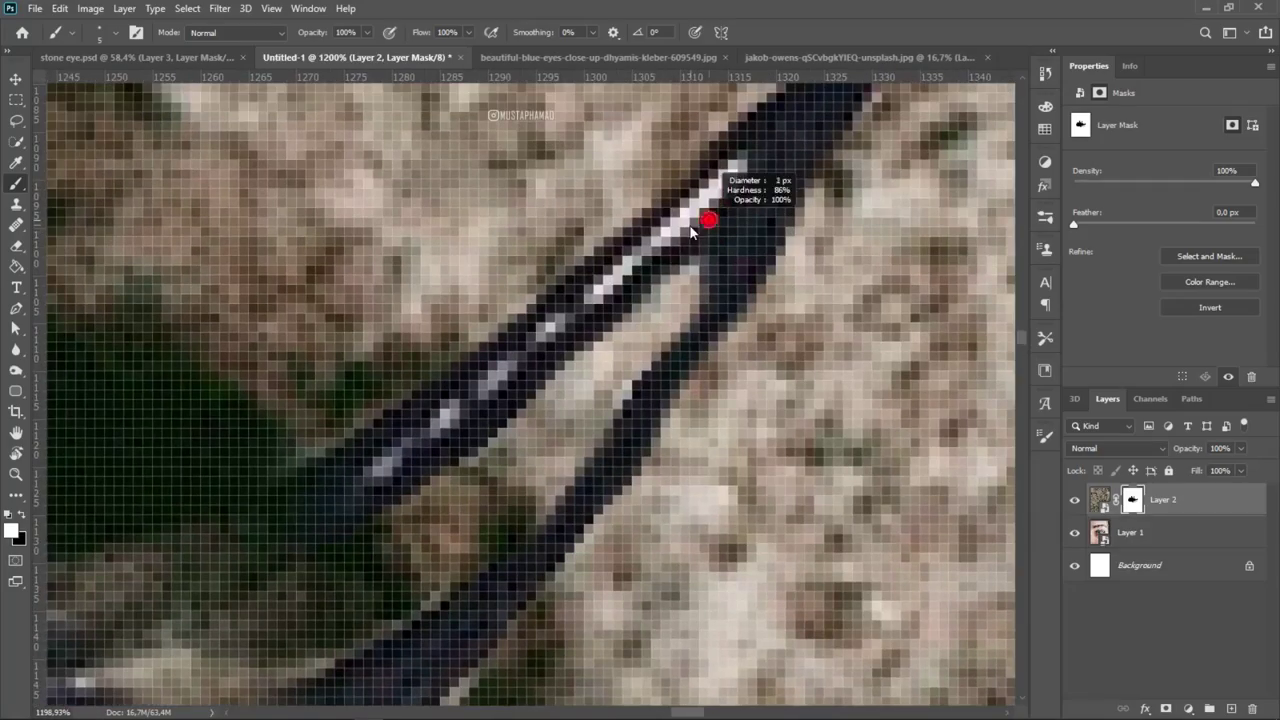
left_click_drag(720, 180, 371, 471)
scroll(371, 471, "down", 3)
Clean up Layer 2's mask along the dark lashes
scroll(648, 298, "down", 2)
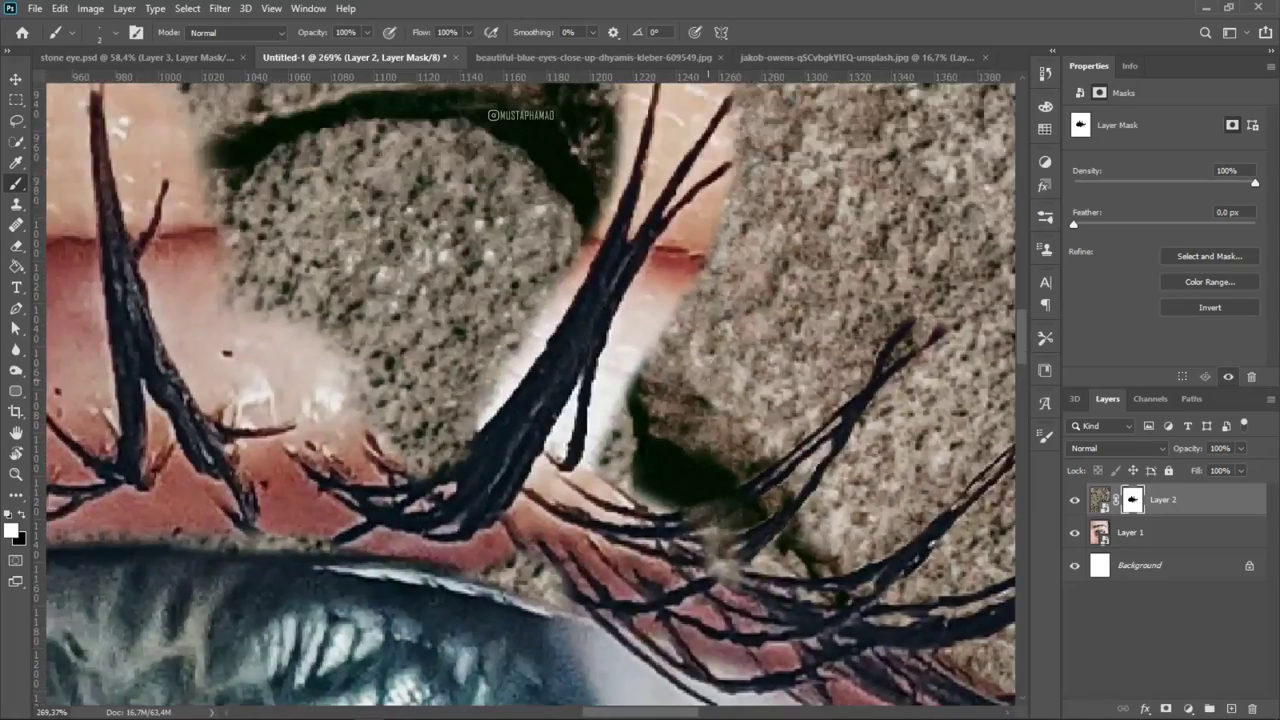
scroll(648, 298, "up", 1)
left_click_drag(648, 298, 726, 403)
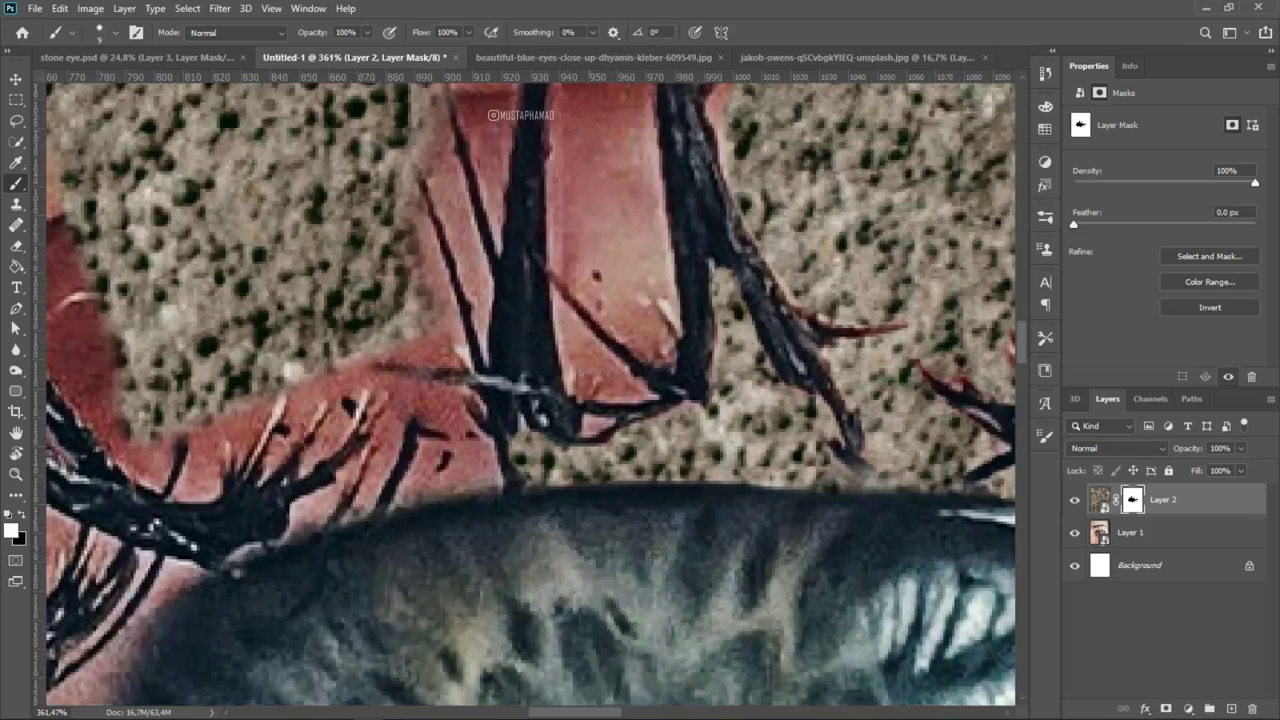
left_click_drag(560, 100, 600, 300)
left_click_drag(630, 150, 660, 350)
left_click_drag(610, 100, 606, 298)
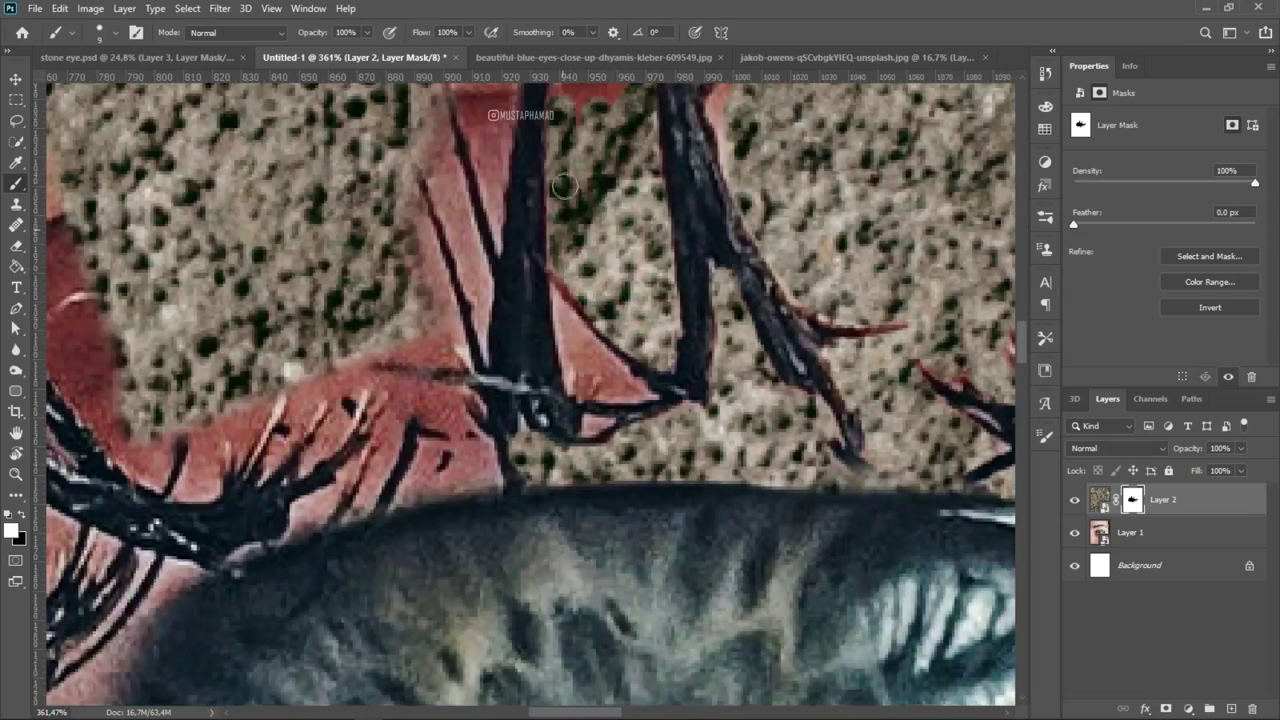
scroll(600, 110, "down", 2)
scroll(395, 185, "up", 2)
left_click_drag(452, 212, 720, 385)
scroll(600, 230, "down", 3)
scroll(597, 260, "down", 2)
scroll(597, 260, "up", 2)
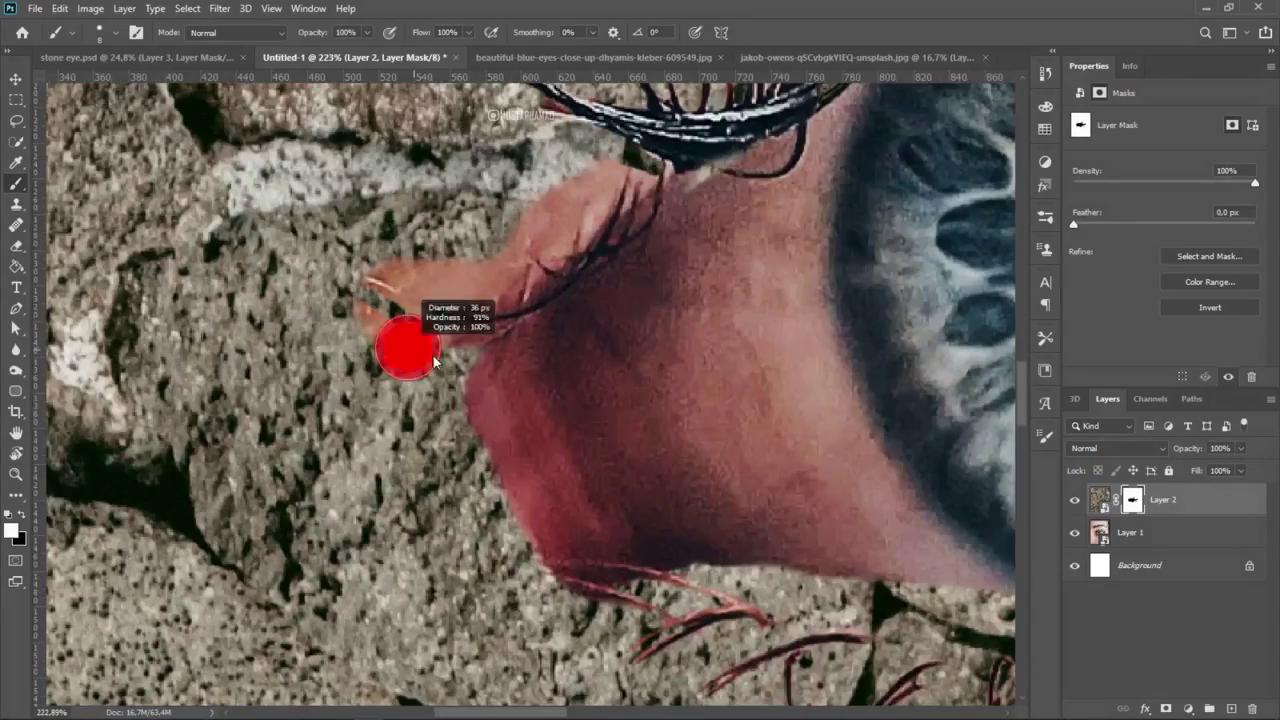
With a brush of about 36 px, mask away the pink lash strands at the corner
mouse_move(370, 280)
left_mouse_down()
mouse_move(515, 295)
mouse_move(610, 175)
left_mouse_up()
scroll(532, 332, "up", 3)
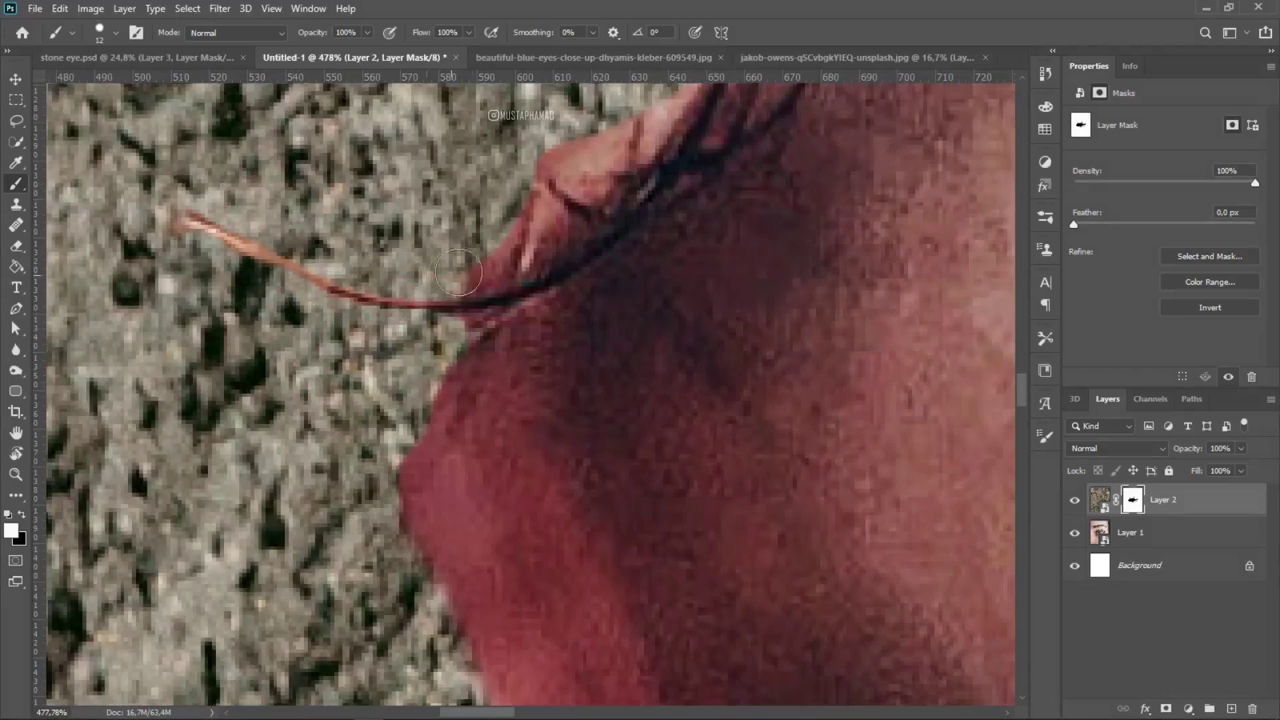
scroll(370, 262, "up", 2)
scroll(370, 262, "up", 1)
left_click_drag(367, 262, 440, 300)
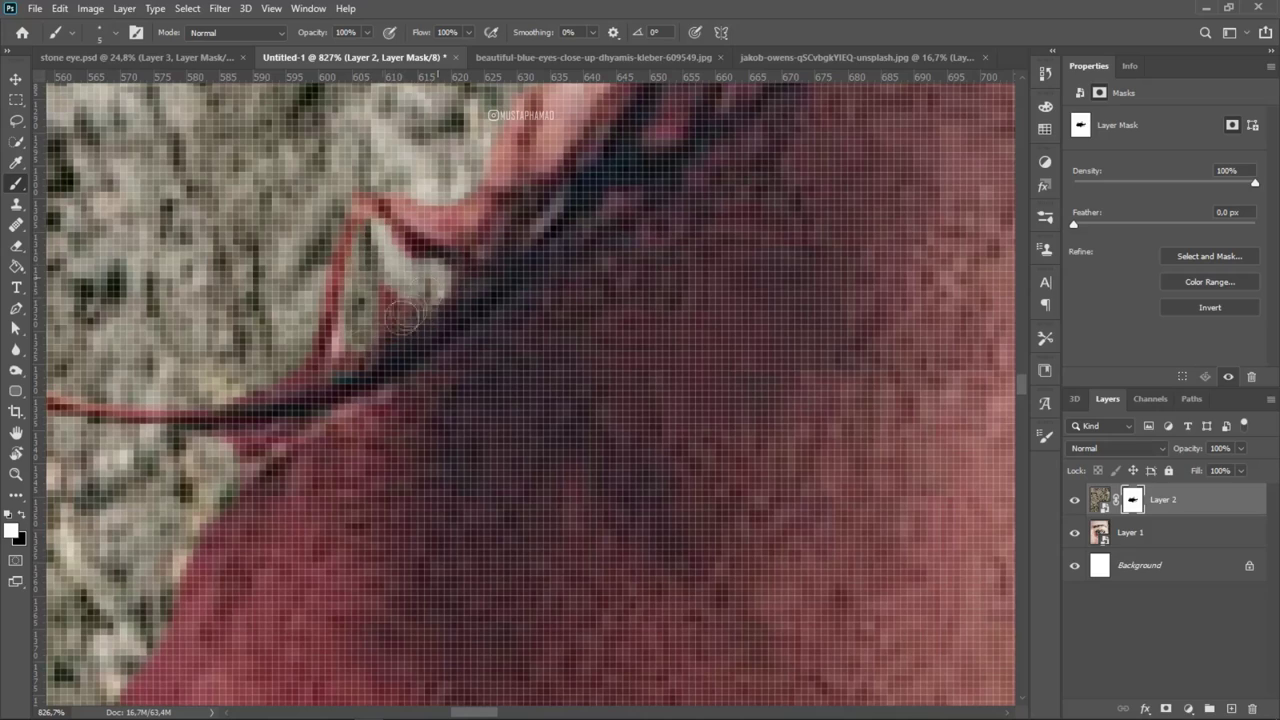
mouse_move(360, 340)
left_mouse_down()
mouse_move(385, 200)
mouse_move(500, 185)
left_mouse_up()
scroll(360, 323, "down", 1)
scroll(360, 323, "up", 1)
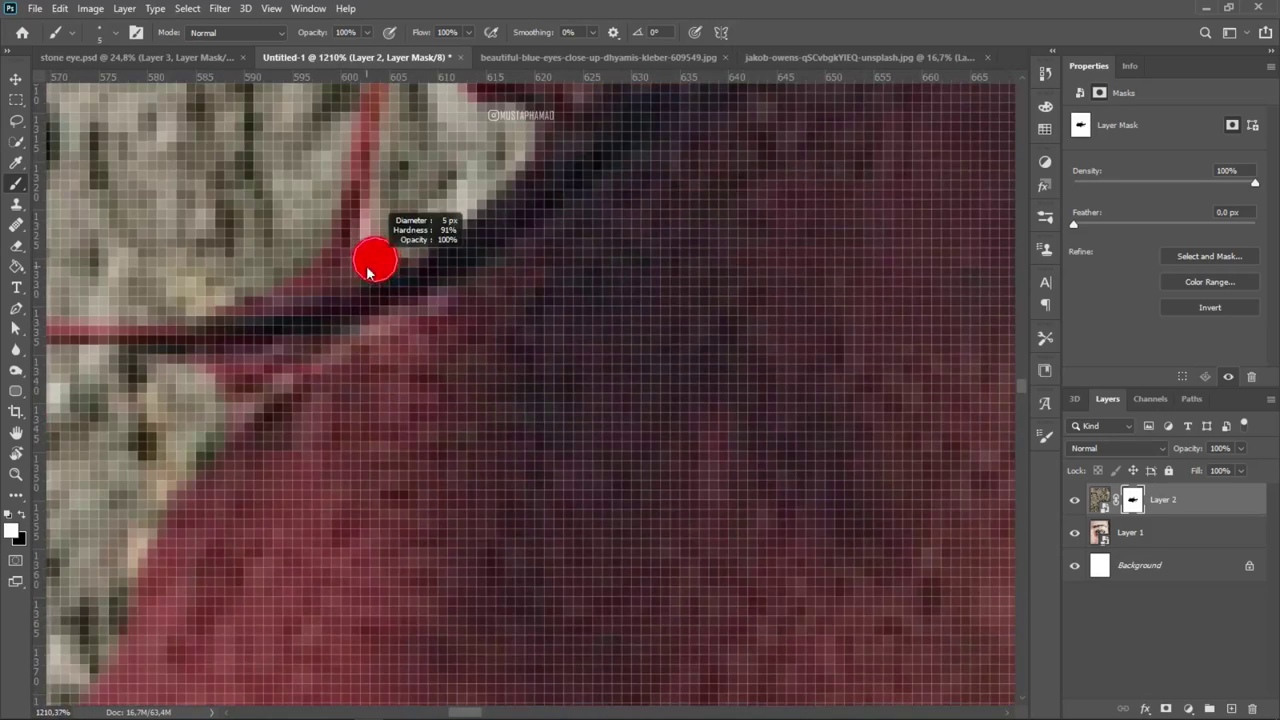
scroll(371, 257, "down", 2)
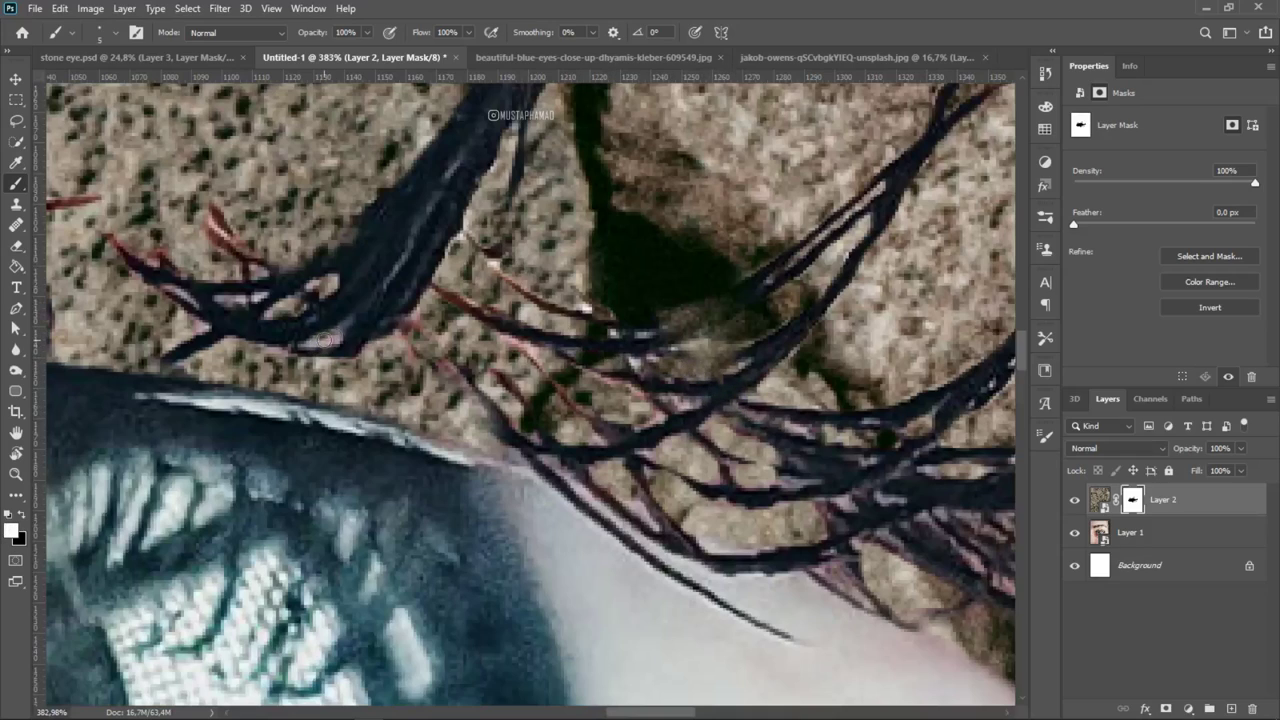
scroll(258, 248, "down", 5)
Bring the wall's right edge into view and place the first pen point below the image
scroll(150, 300, "down", 3)
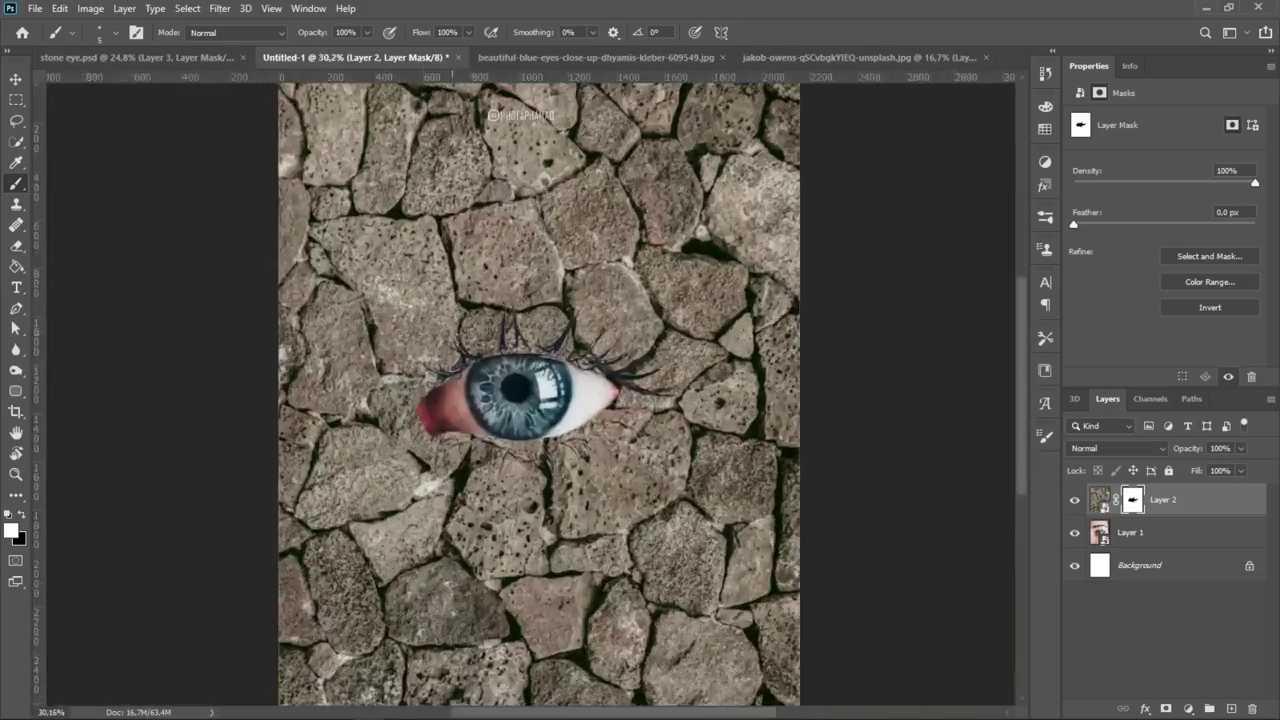
scroll(66, 363, "down", 2)
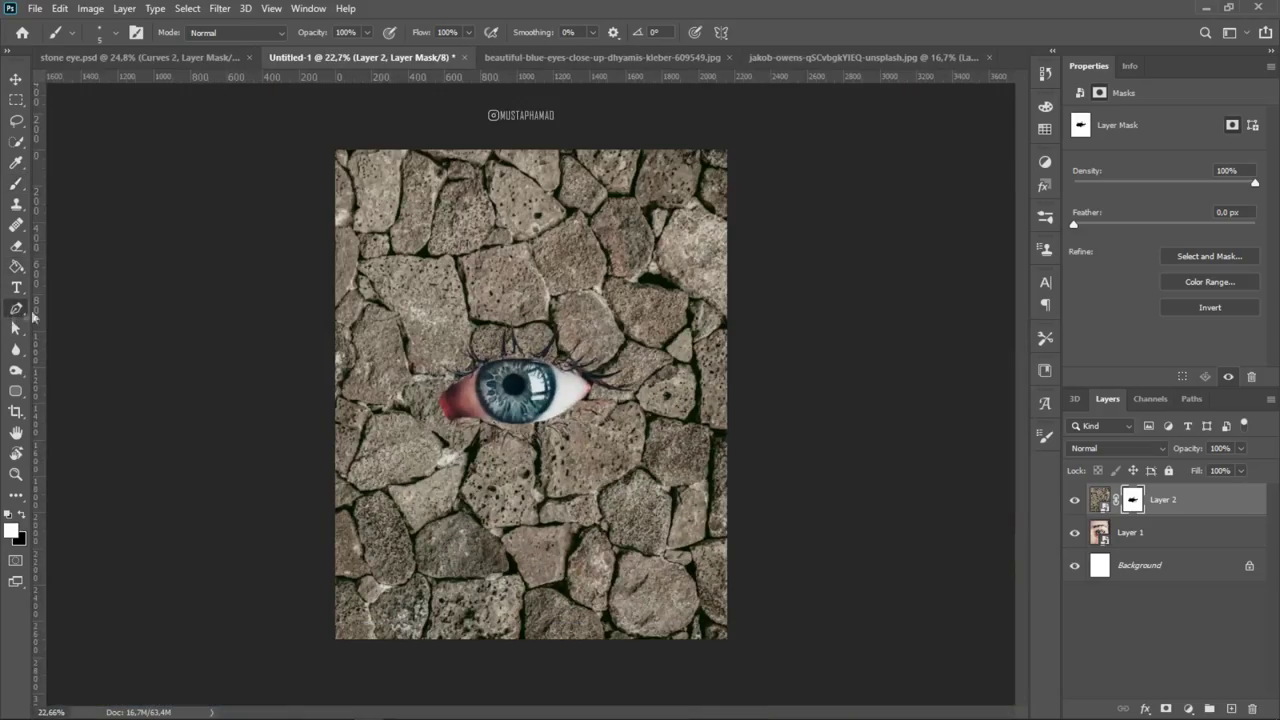
scroll(685, 350, "up", 3)
left_click_drag(712, 257, 541, 398)
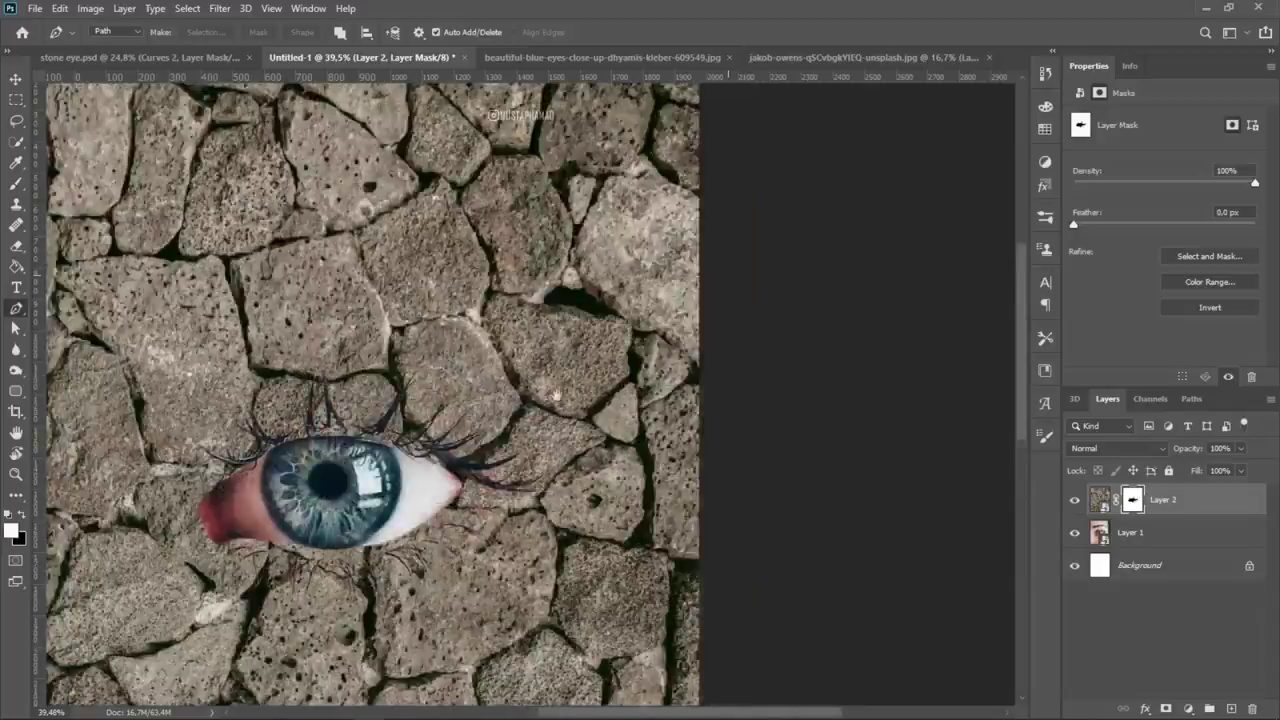
scroll(563, 160, "down", 1)
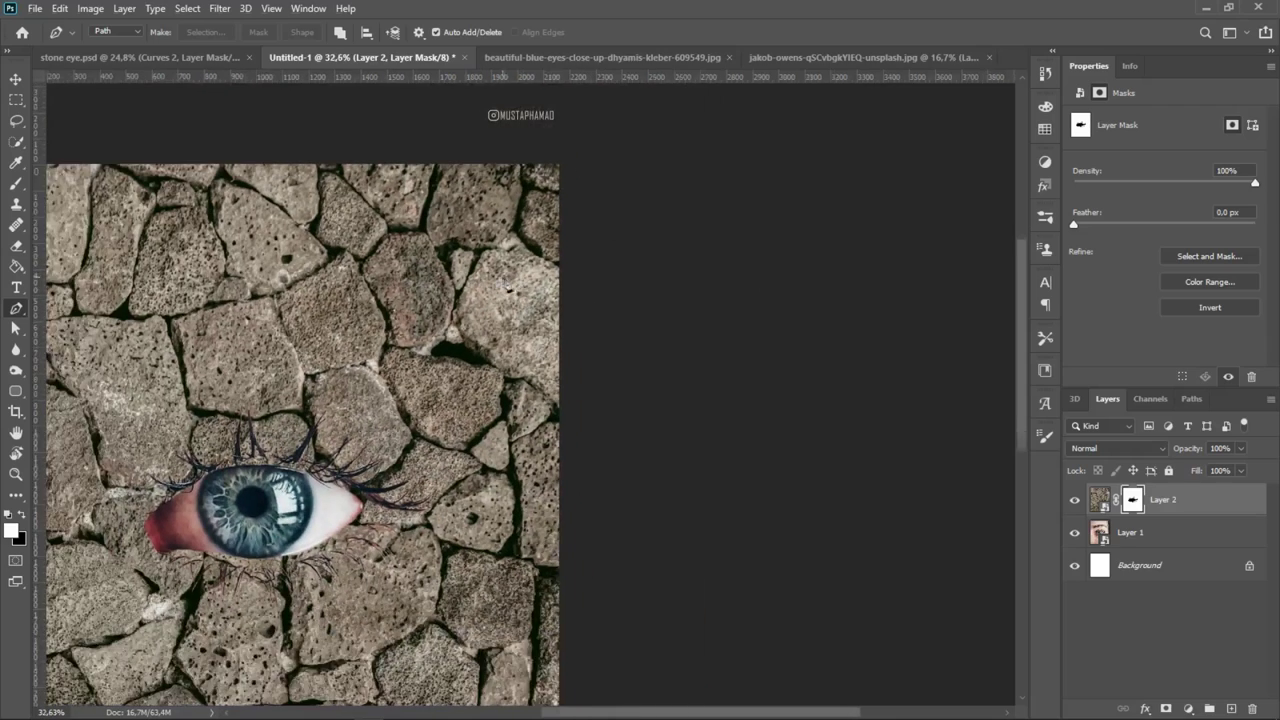
scroll(530, 152, "down", 1)
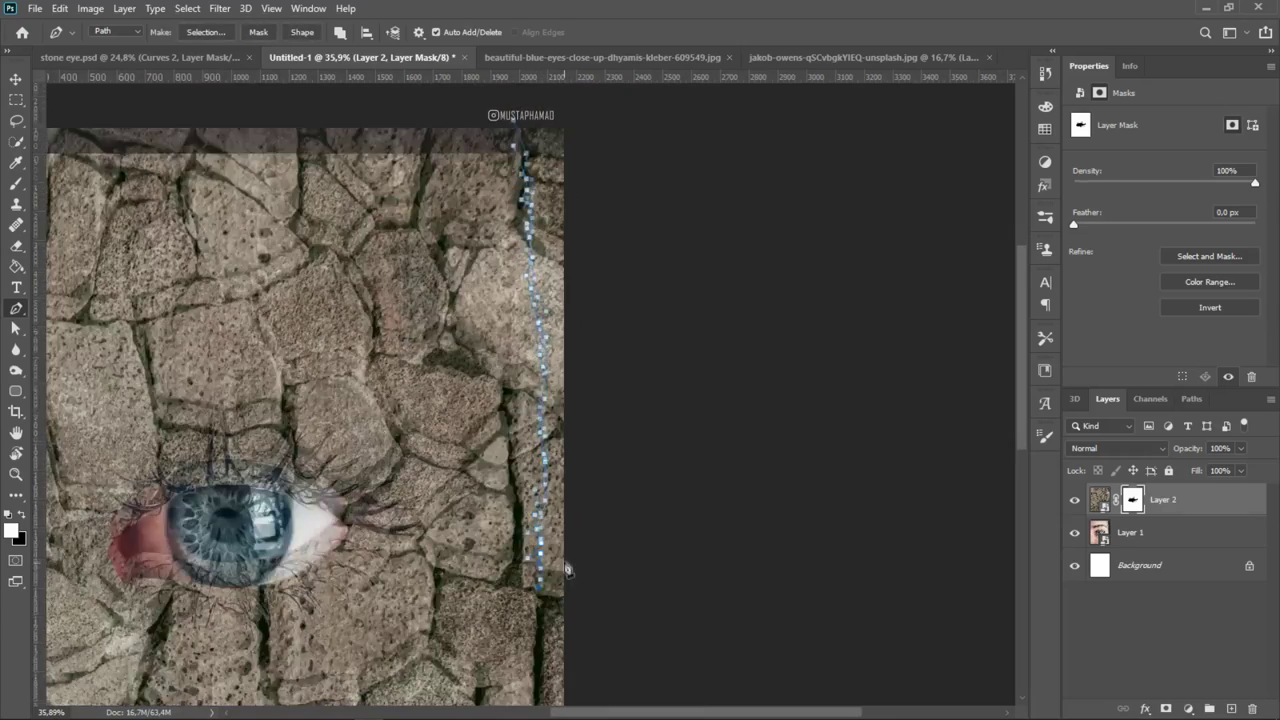
scroll(537, 530, "down", 2)
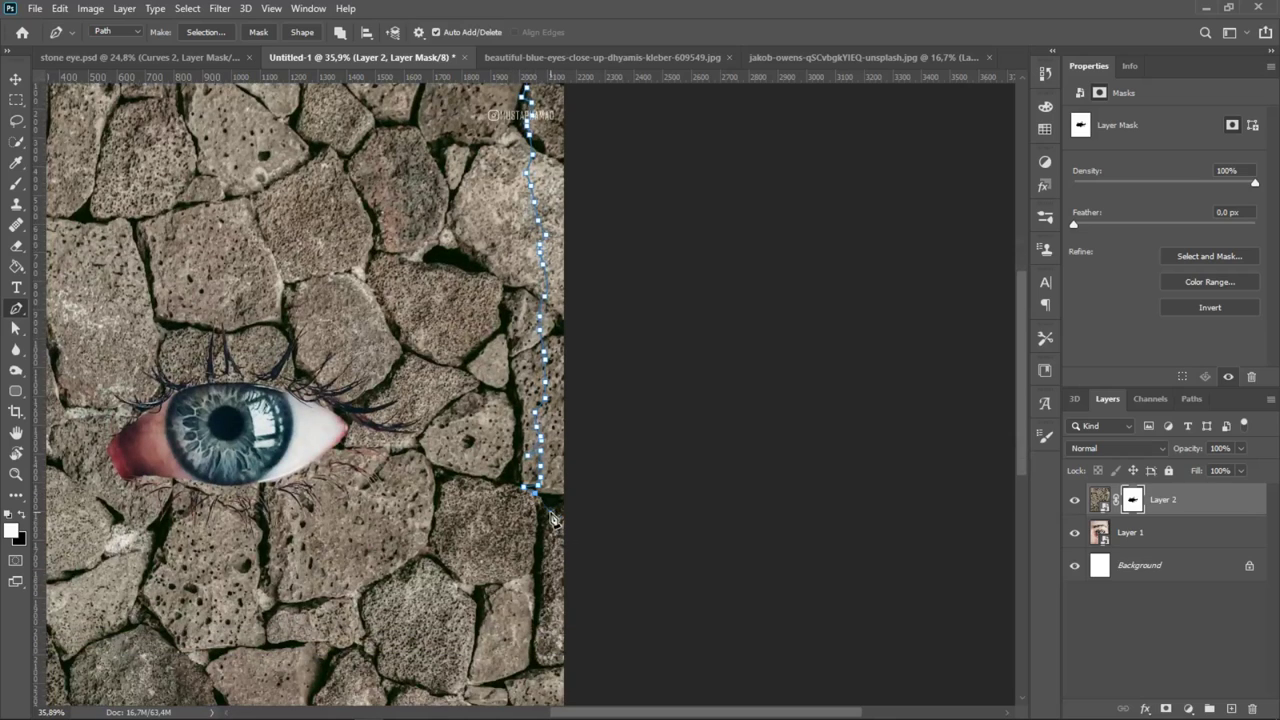
scroll(526, 474, "down", 4)
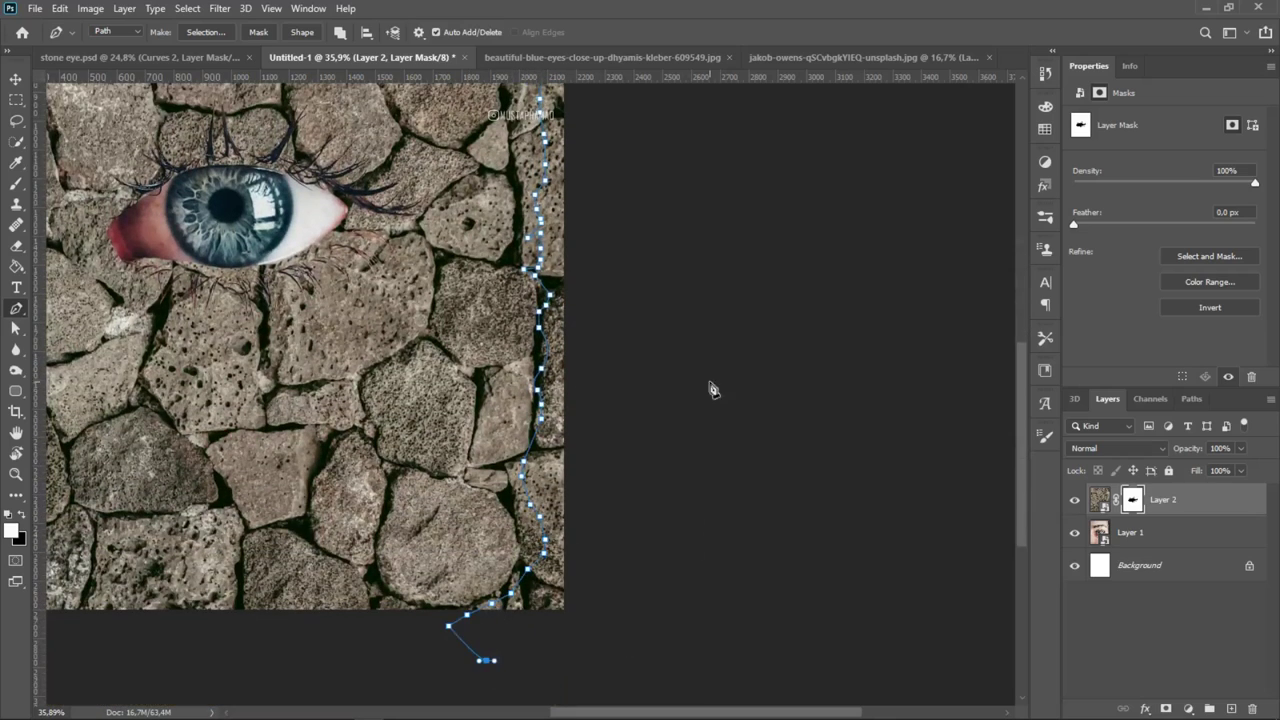
left_click(700, 160)
Trace pen points outside the right and top edges, close the path, and convert it to a selection
scroll(715, 290, "up", 3)
scroll(600, 260, "up", 4)
left_click(676, 195)
left_click(620, 154)
left_click_drag(561, 153, 566, 146)
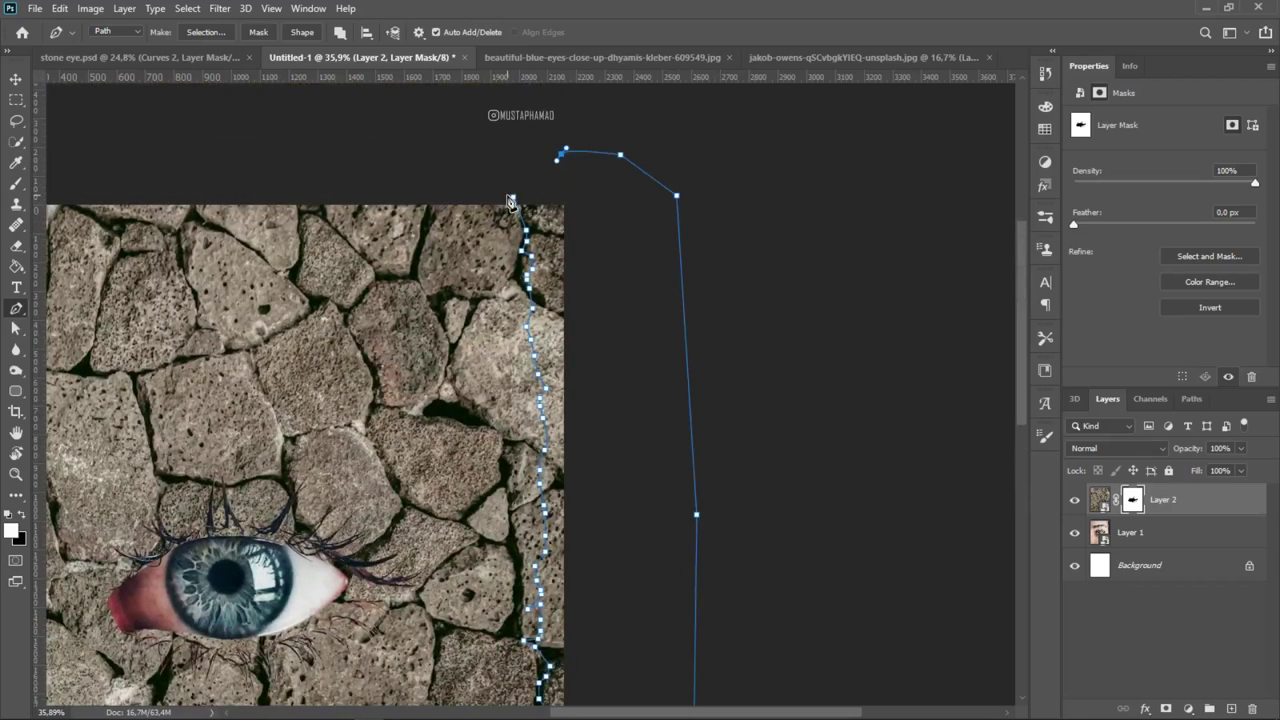
left_click(547, 229)
key("ctrl+Return")
scroll(463, 222, "down", 2)
Paint black with a ~910 px brush to mask the selected right-edge strip, then deselect
scroll(463, 222, "down", 2)
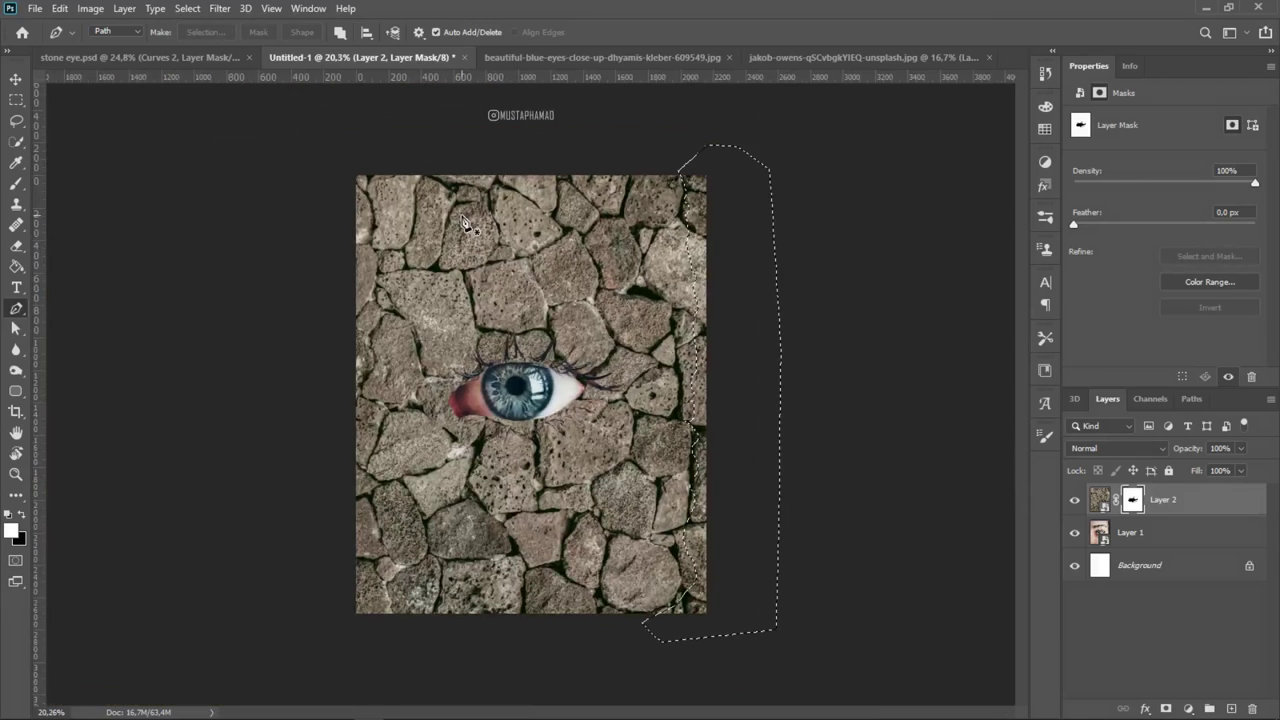
scroll(672, 270, "up", 2)
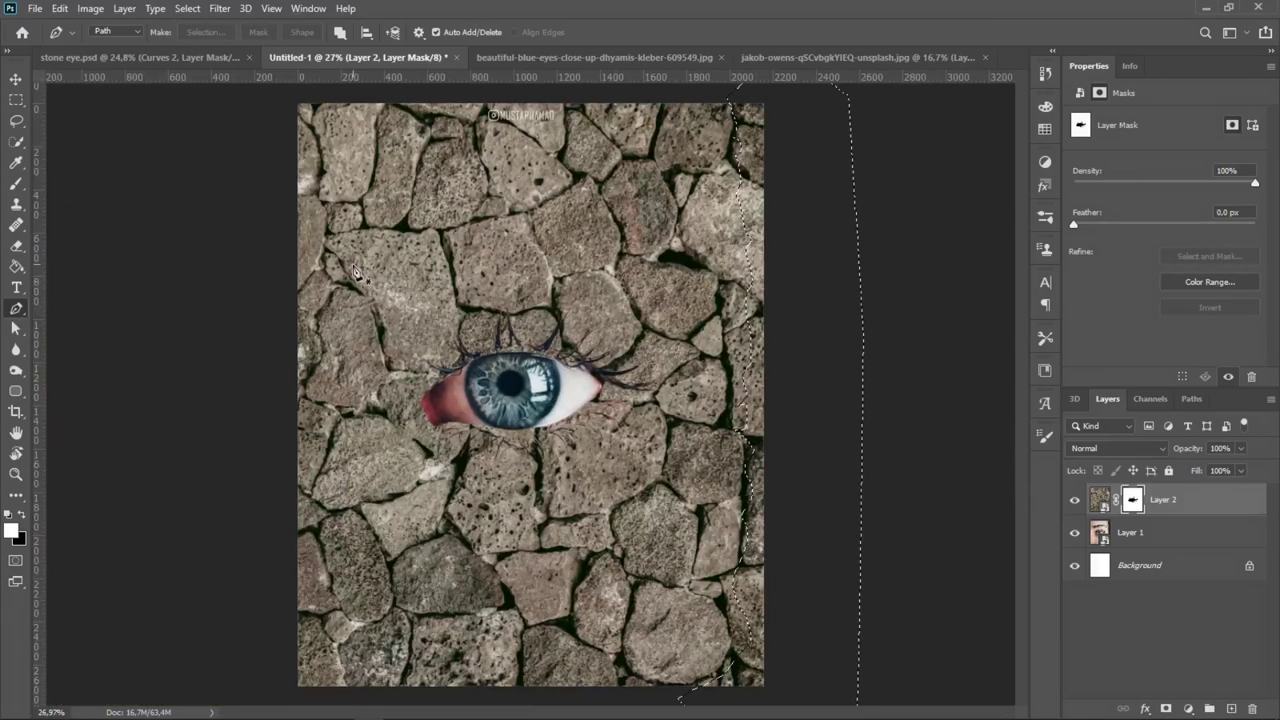
left_click(16, 183)
right_click(711, 339)
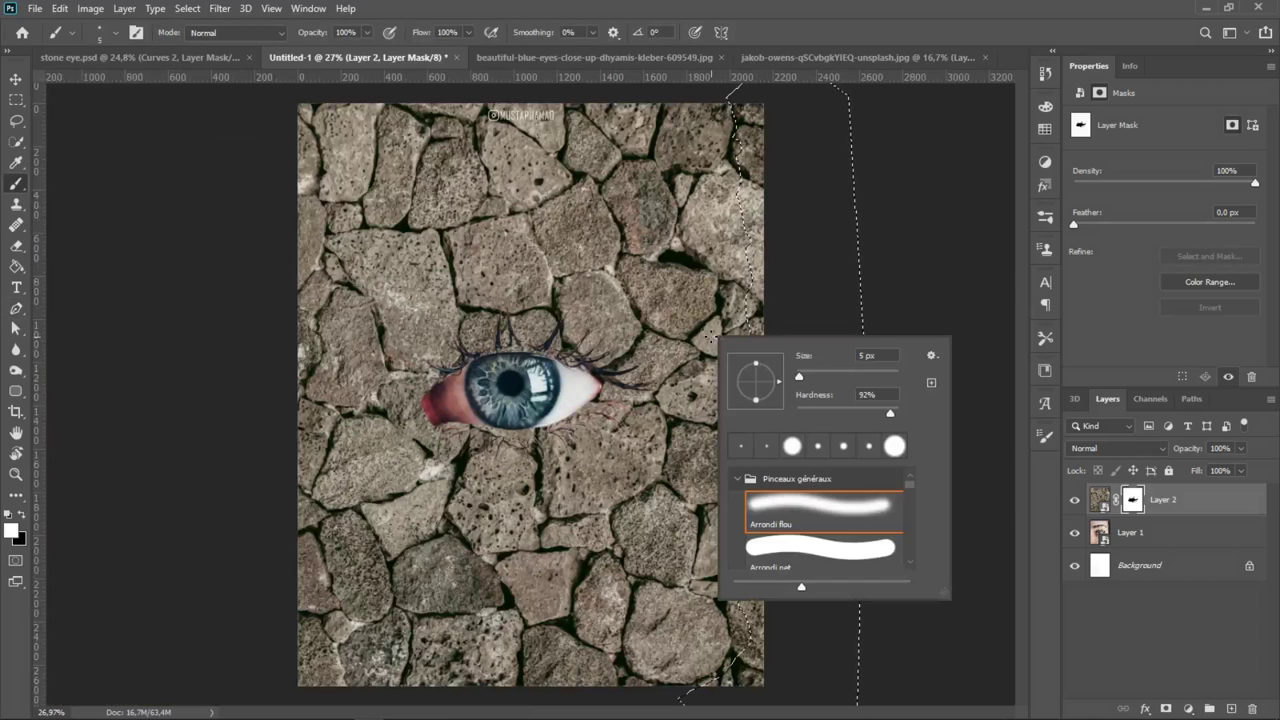
left_click_drag(765, 318, 885, 318)
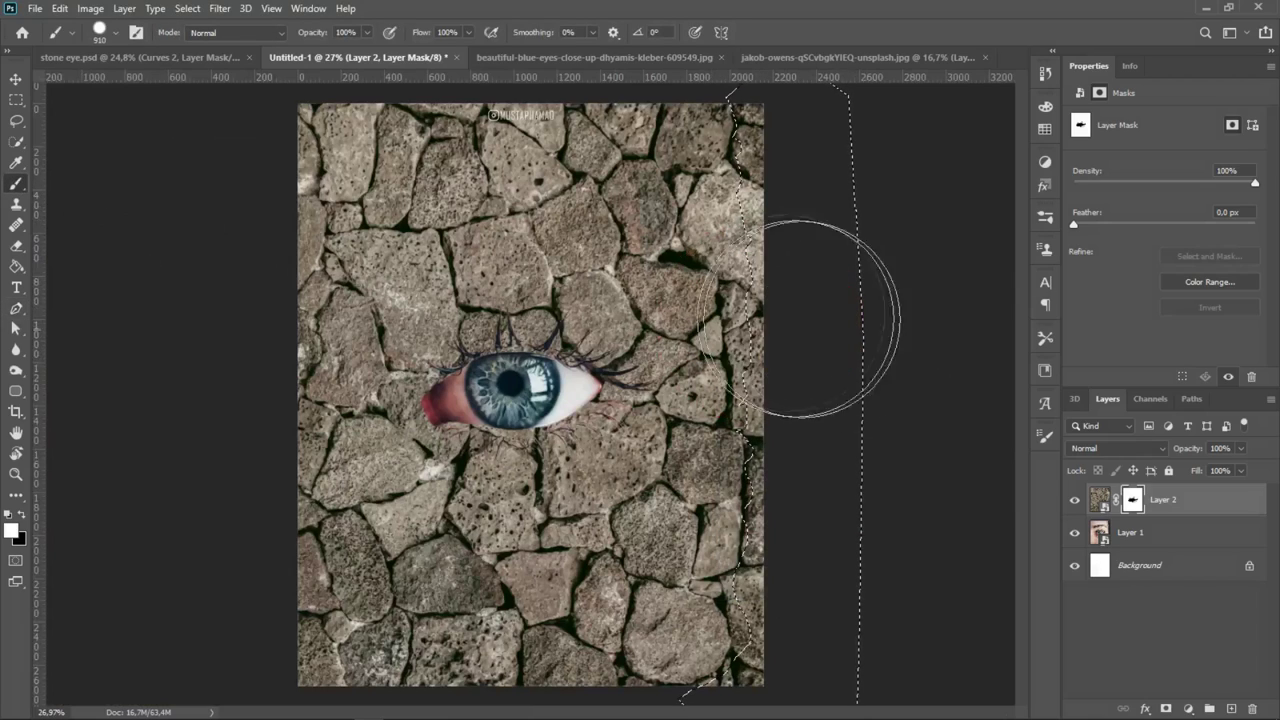
key("x")
mouse_move(780, 290)
left_mouse_down()
mouse_move(830, 655)
mouse_move(830, 115)
mouse_move(785, 607)
left_mouse_up()
key("ctrl+d")
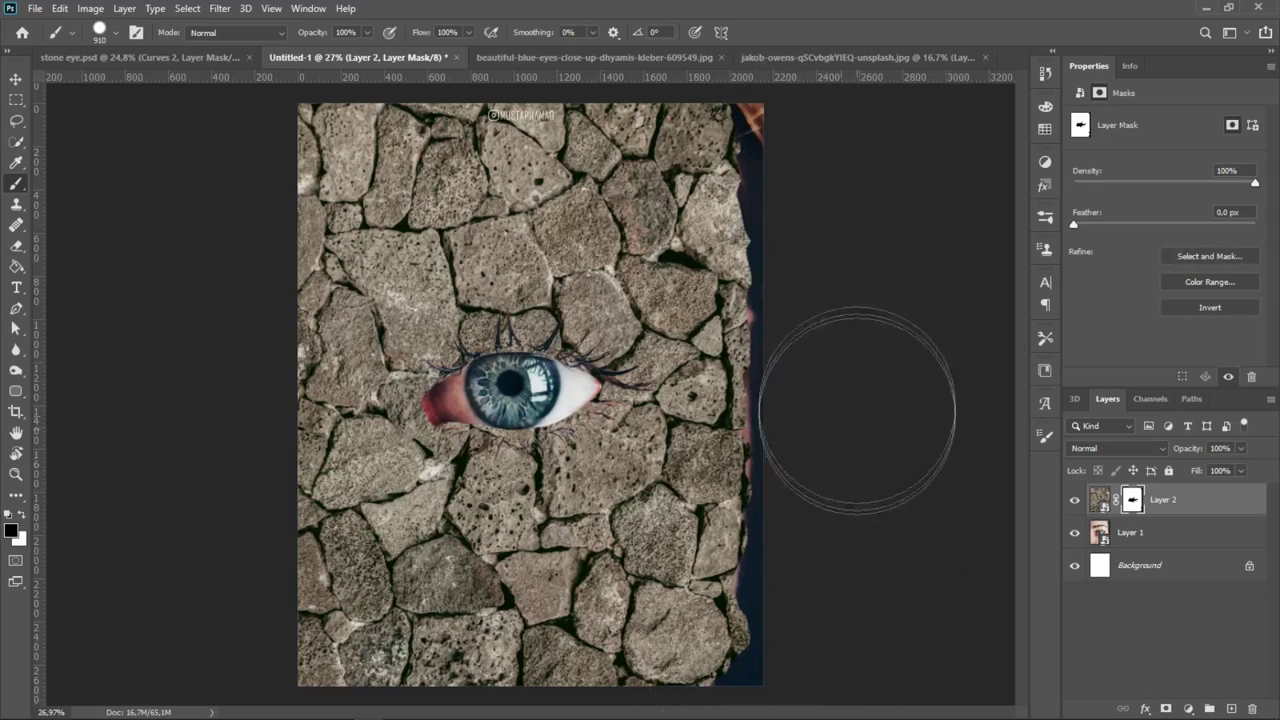
Mask a stroke along the top stone edge with a 14 px brush, then target the Background layer
scroll(725, 338, "up", 5)
scroll(725, 338, "up", 3)
scroll(725, 338, "up", 2)
key("bracketleft")
key("bracketleft")
key("bracketleft")
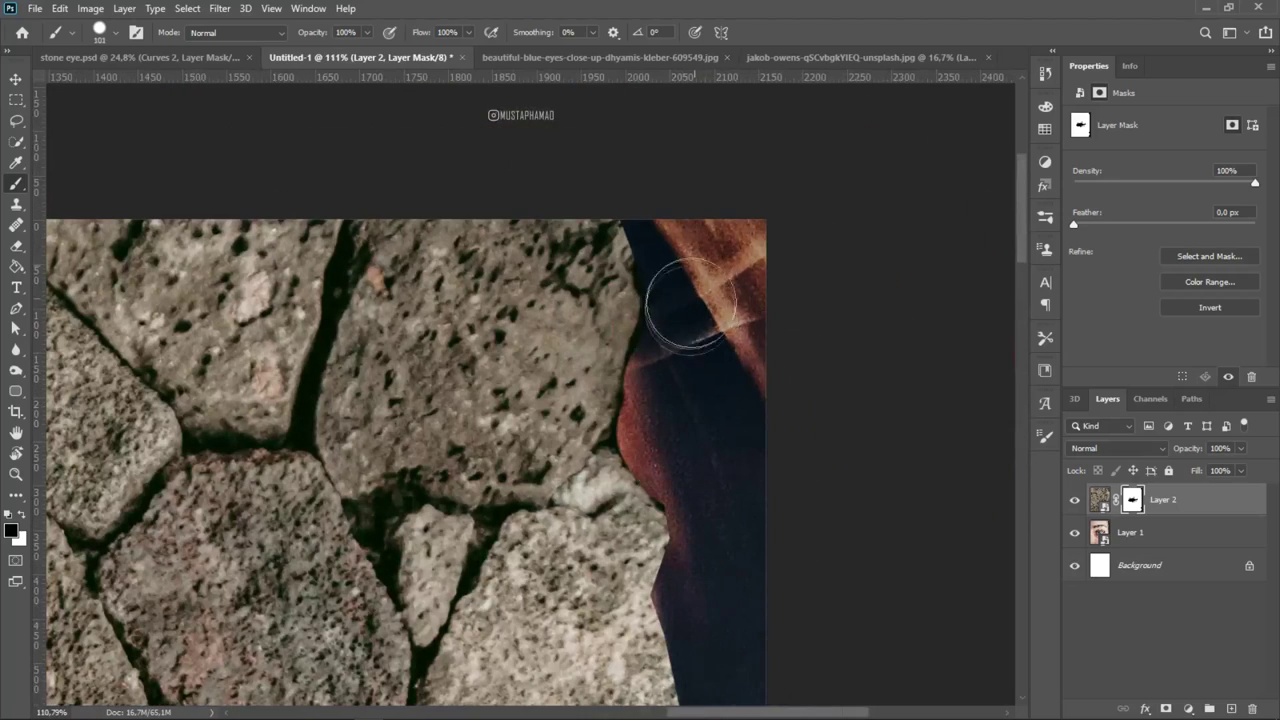
right_click(674, 255, "alt")
left_click_drag(640, 258, 590, 230)
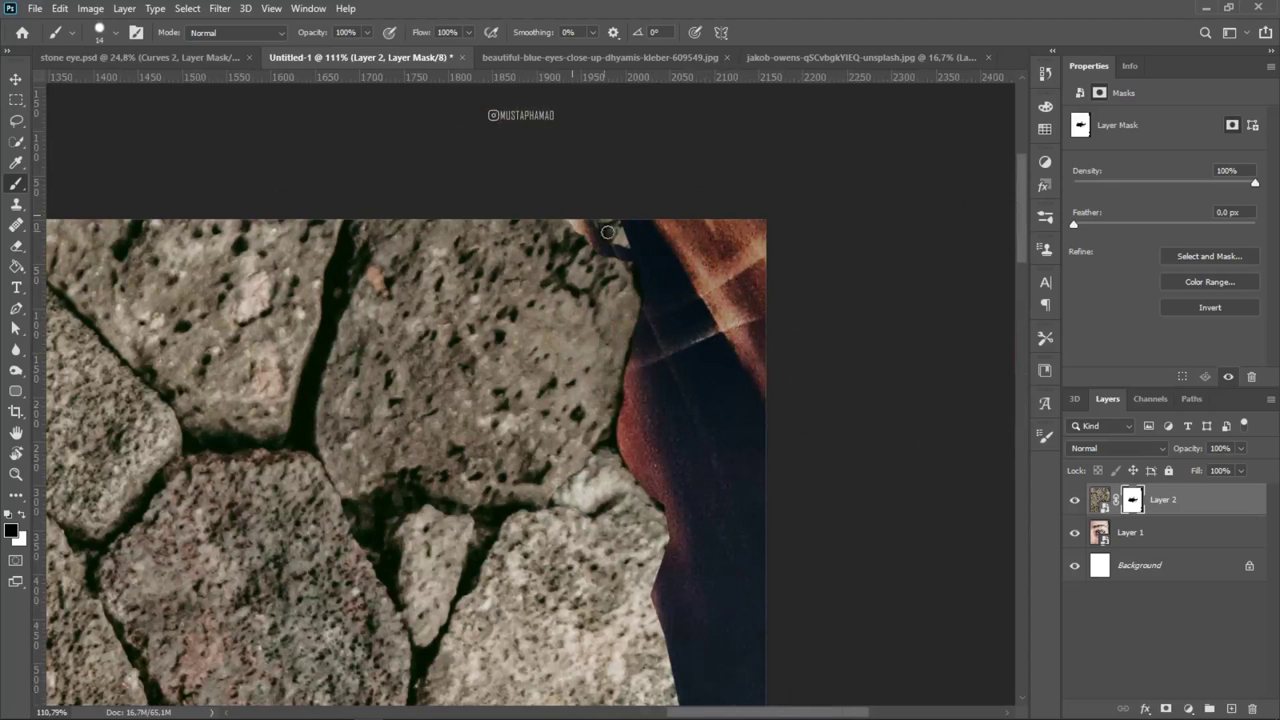
scroll(646, 278, "down", 5)
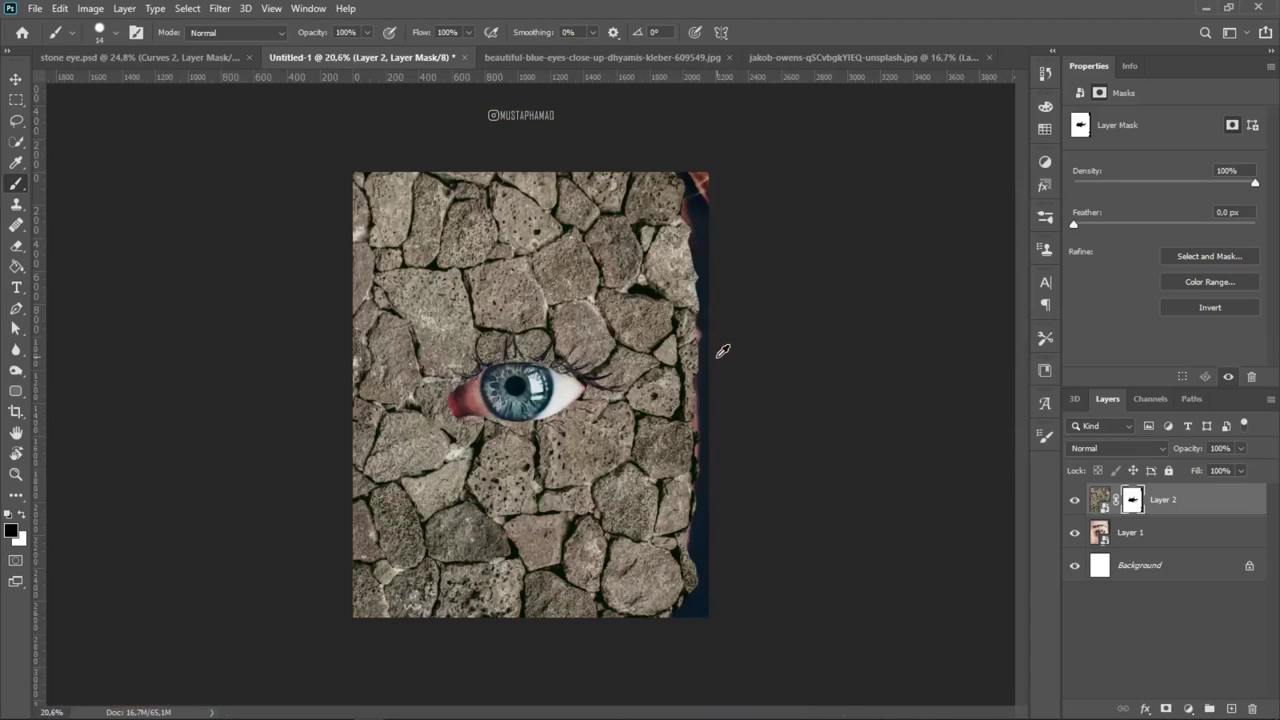
scroll(722, 351, "up", 1)
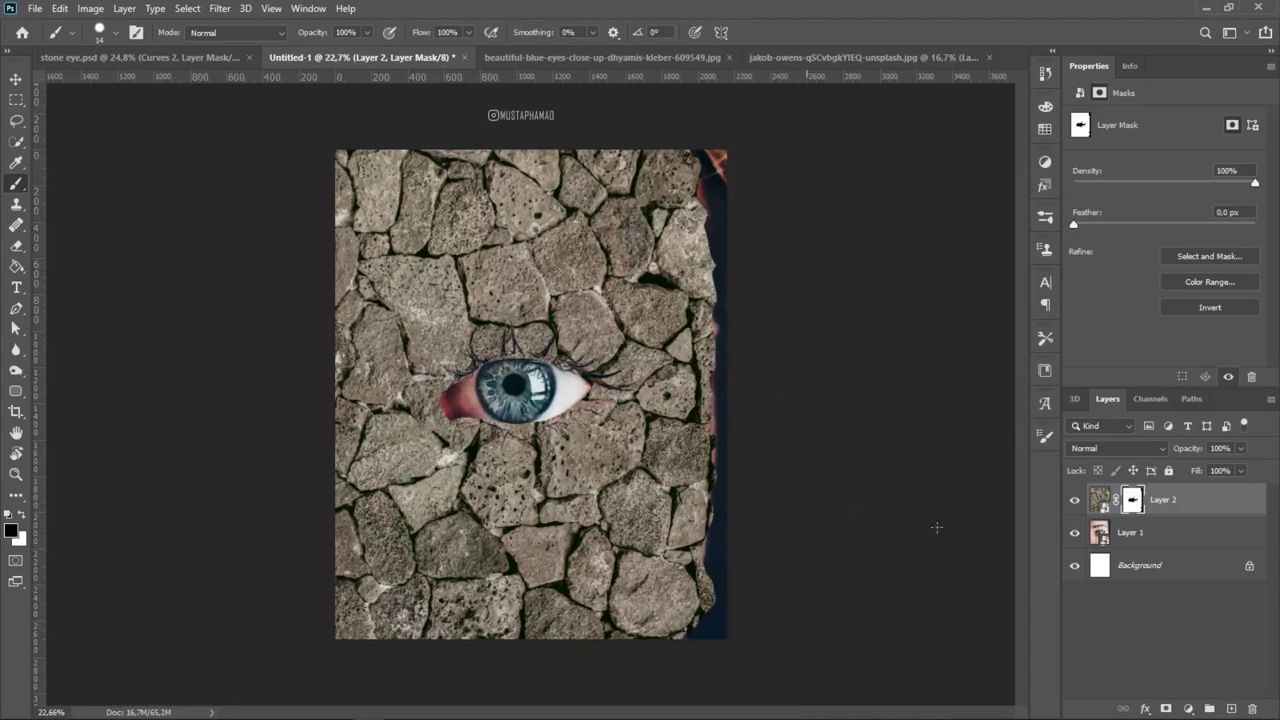
left_click(1166, 565)
left_click(1187, 709)
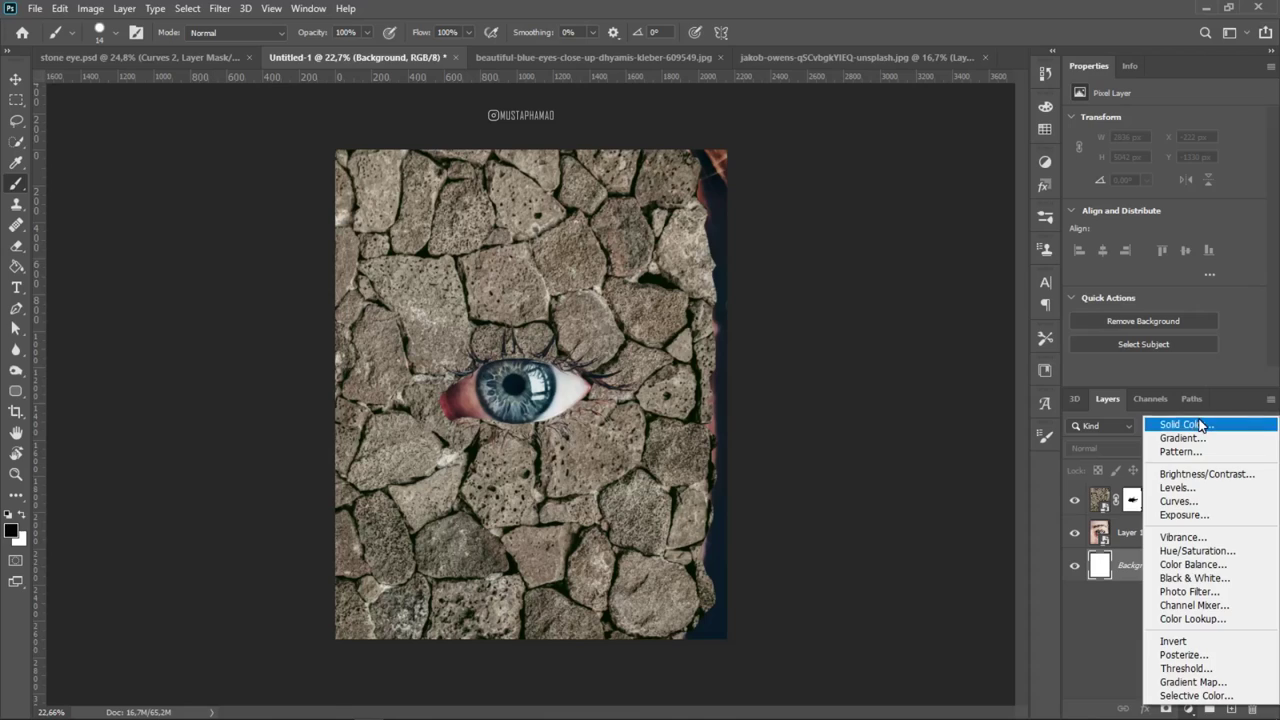
Add a black #000000 Solid Color fill layer and give Layer 1 a layer mask
key("Escape")
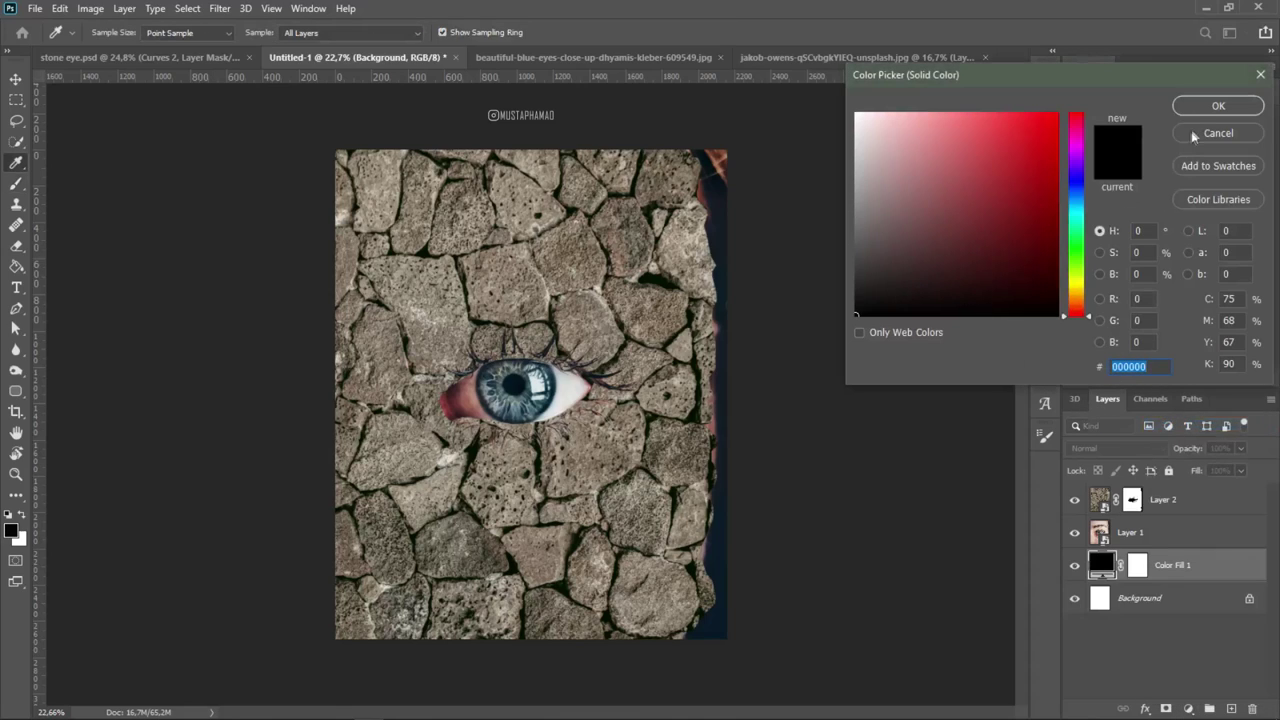
left_click(1199, 108)
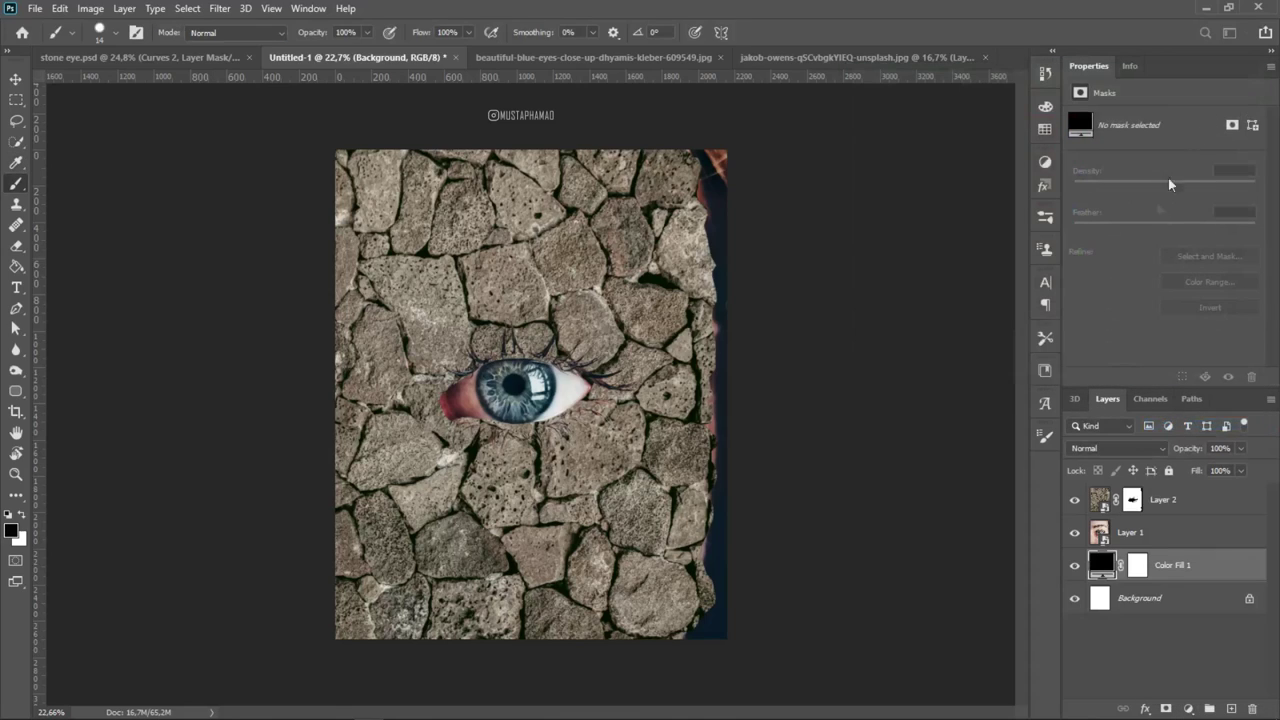
left_click(1130, 541)
left_click(1167, 709)
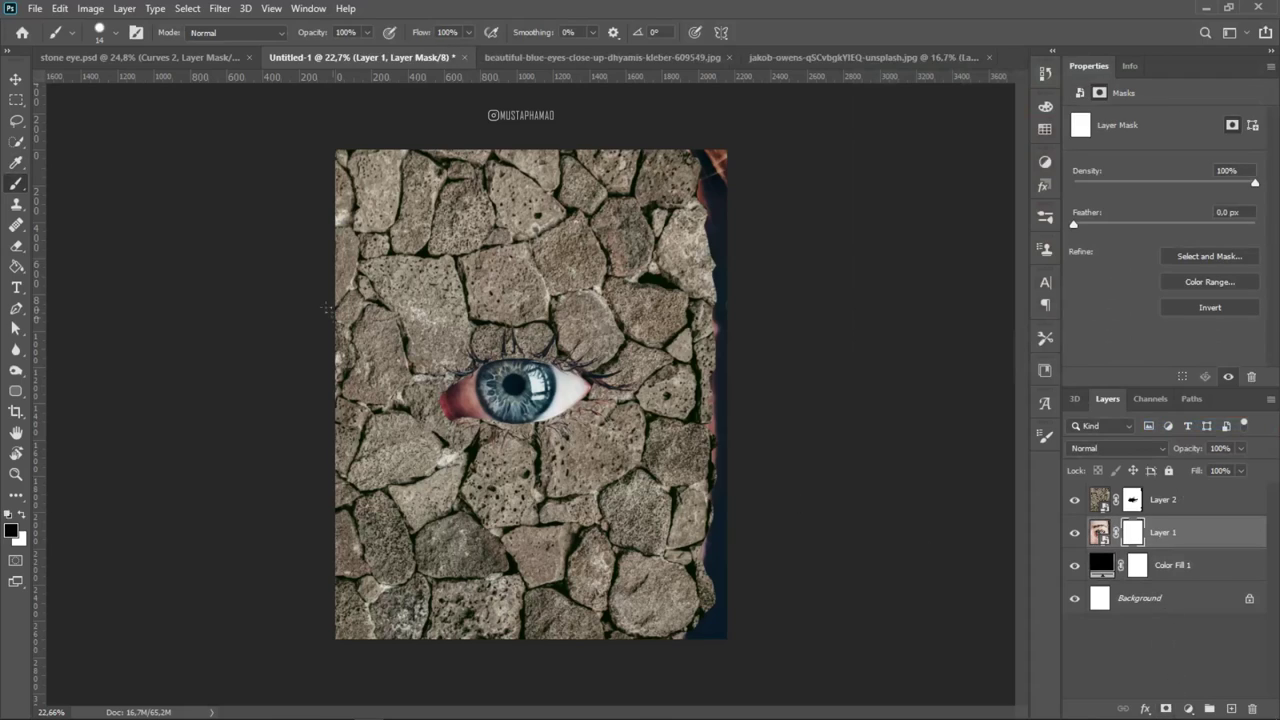
Hide the coloured fringe along Layer 1's right edge with an ~870 px black brush
left_click_drag(634, 266, 660, 270)
left_click_drag(530, 305, 590, 150)
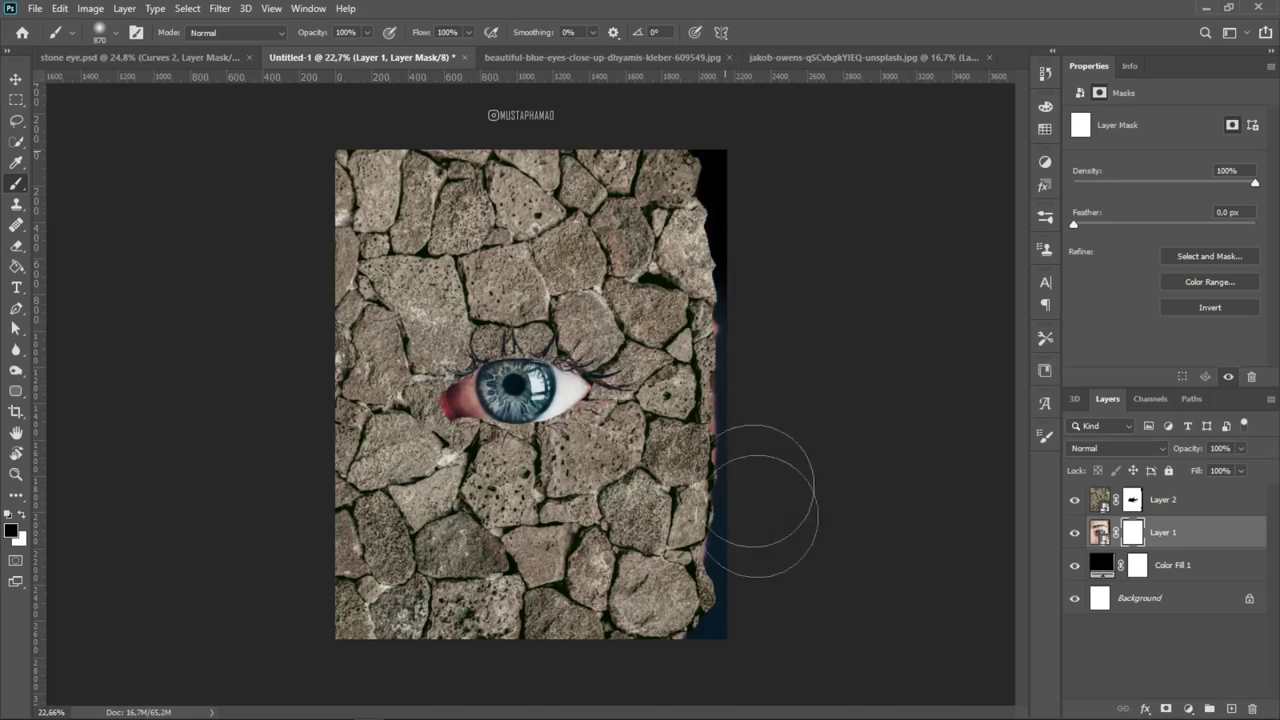
left_click_drag(763, 697, 709, 666)
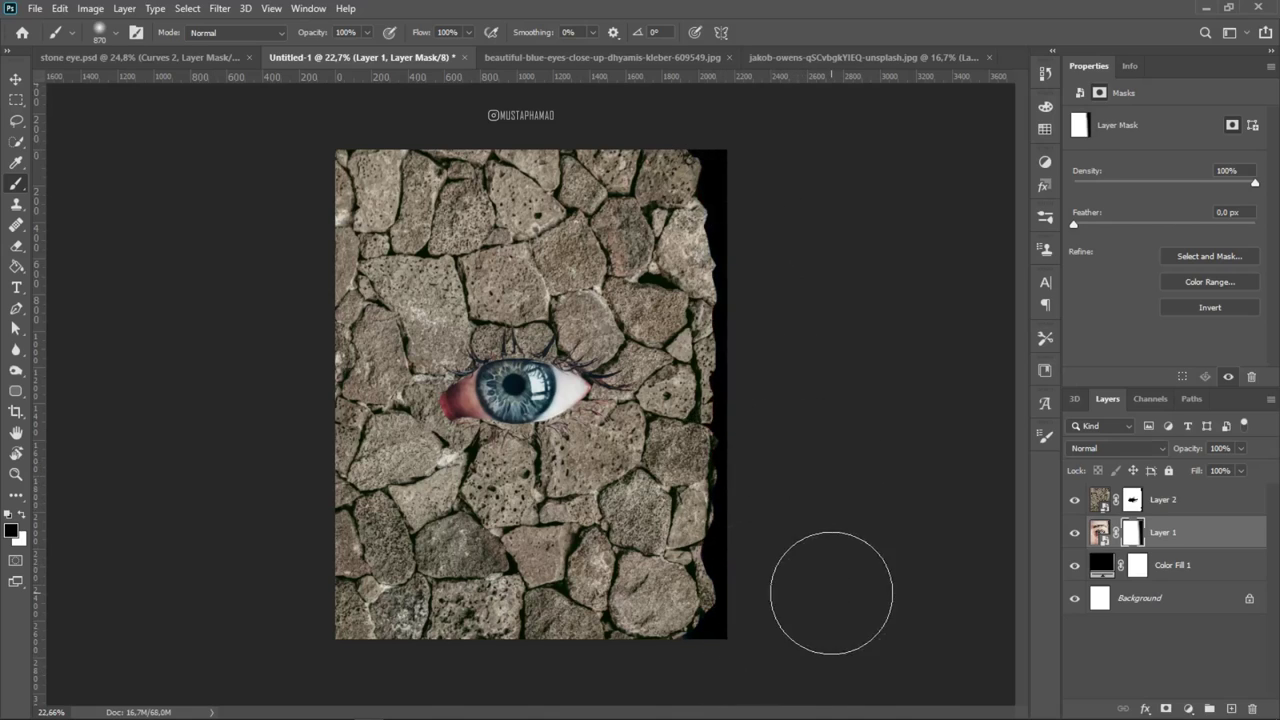
scroll(637, 535, "down", 1)
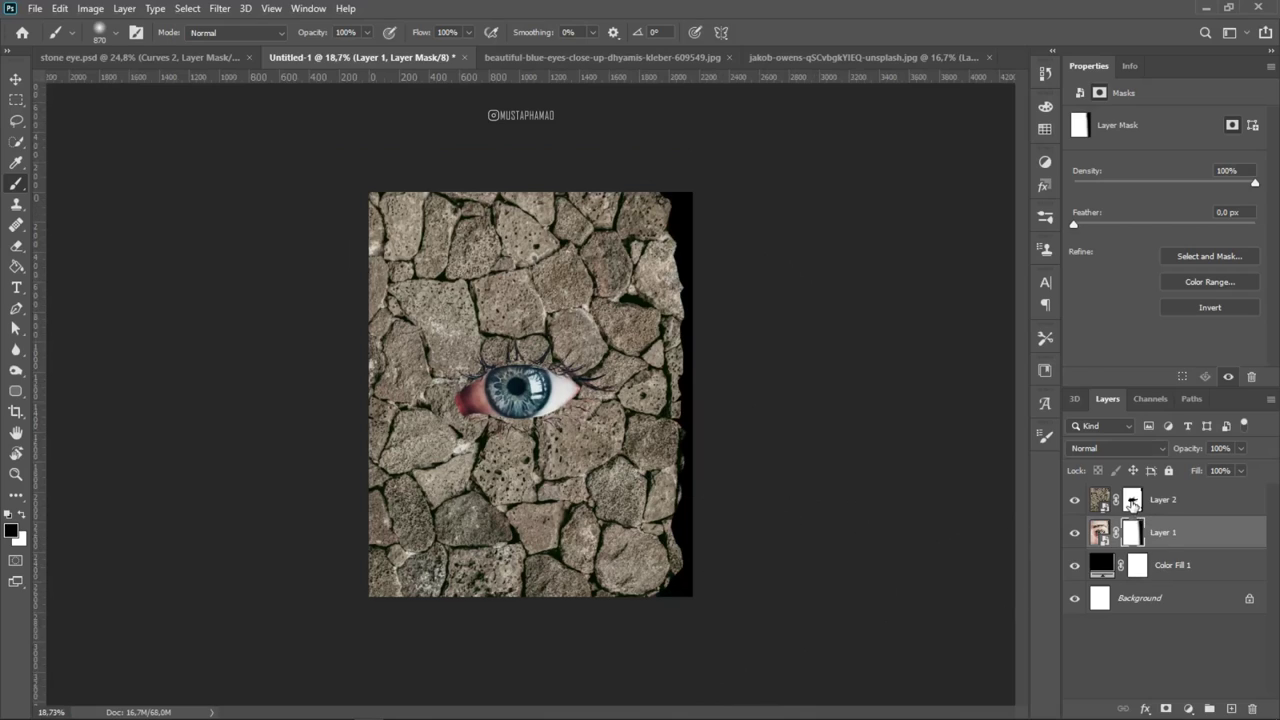
left_click(1132, 503)
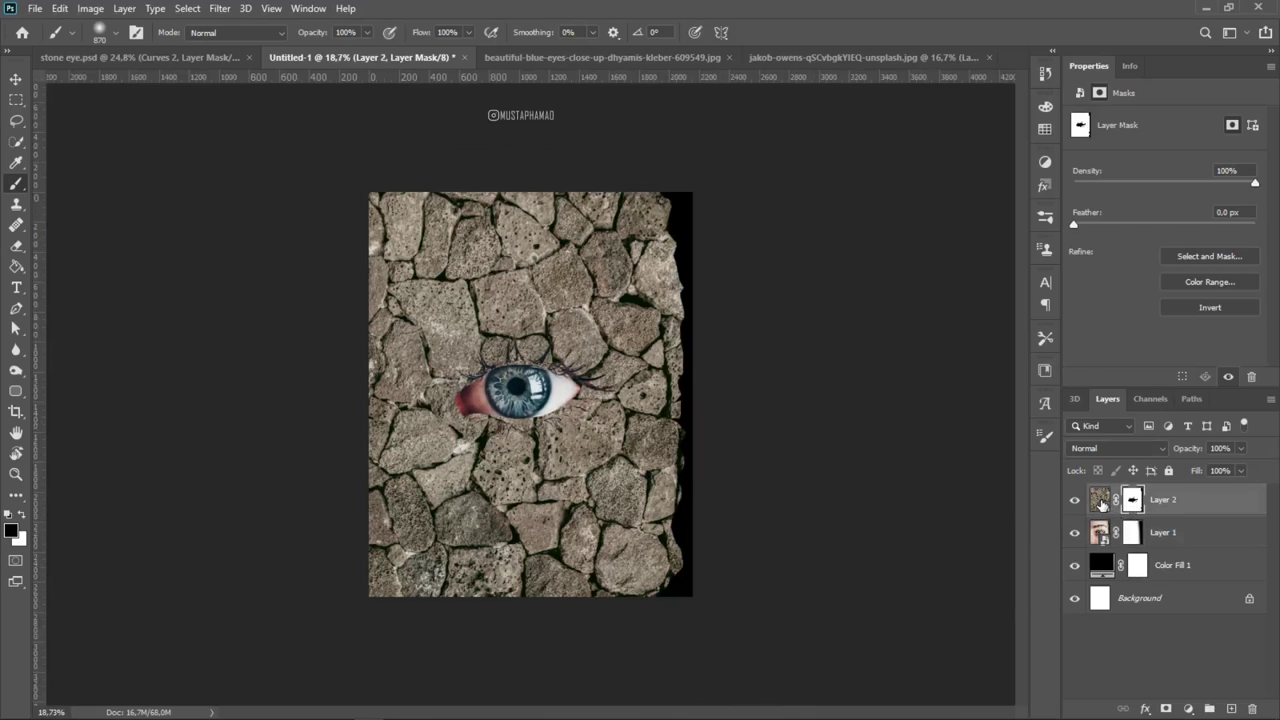
left_click(1101, 500)
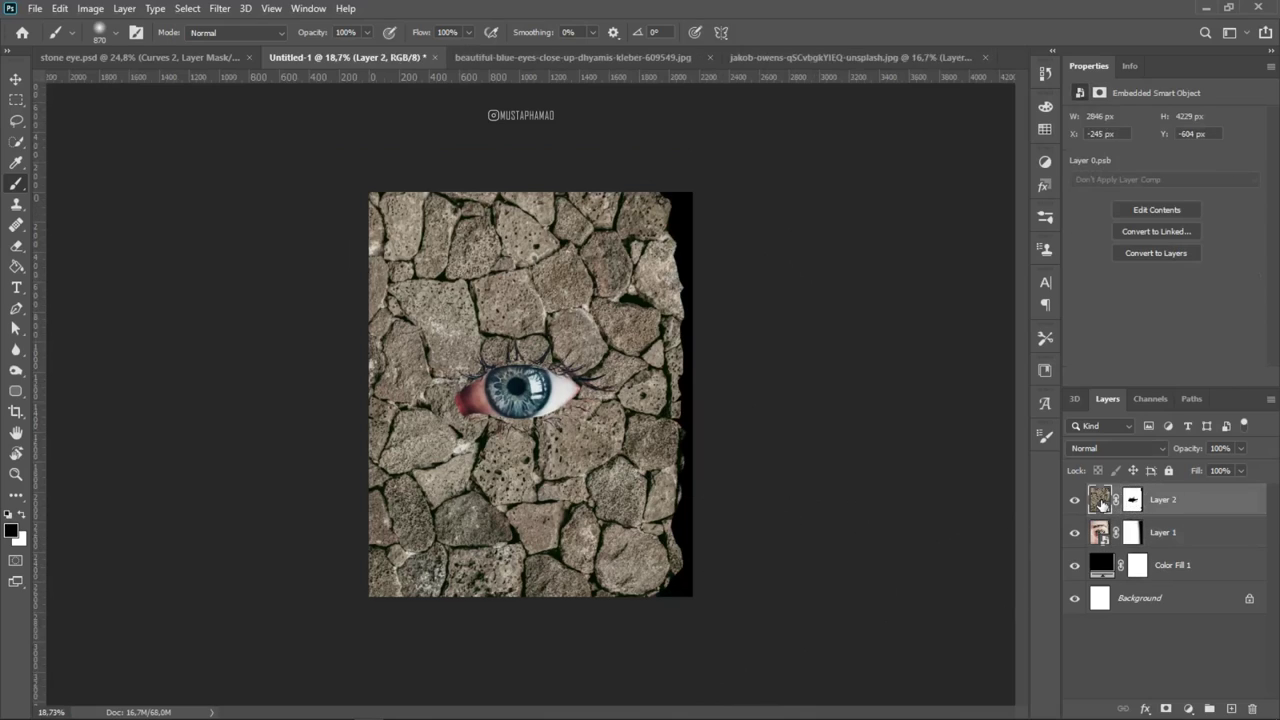
Apply Liquify with an enlarged brush, pushing the stone wall's top-right edge inward
left_click(220, 10)
left_click(300, 134)
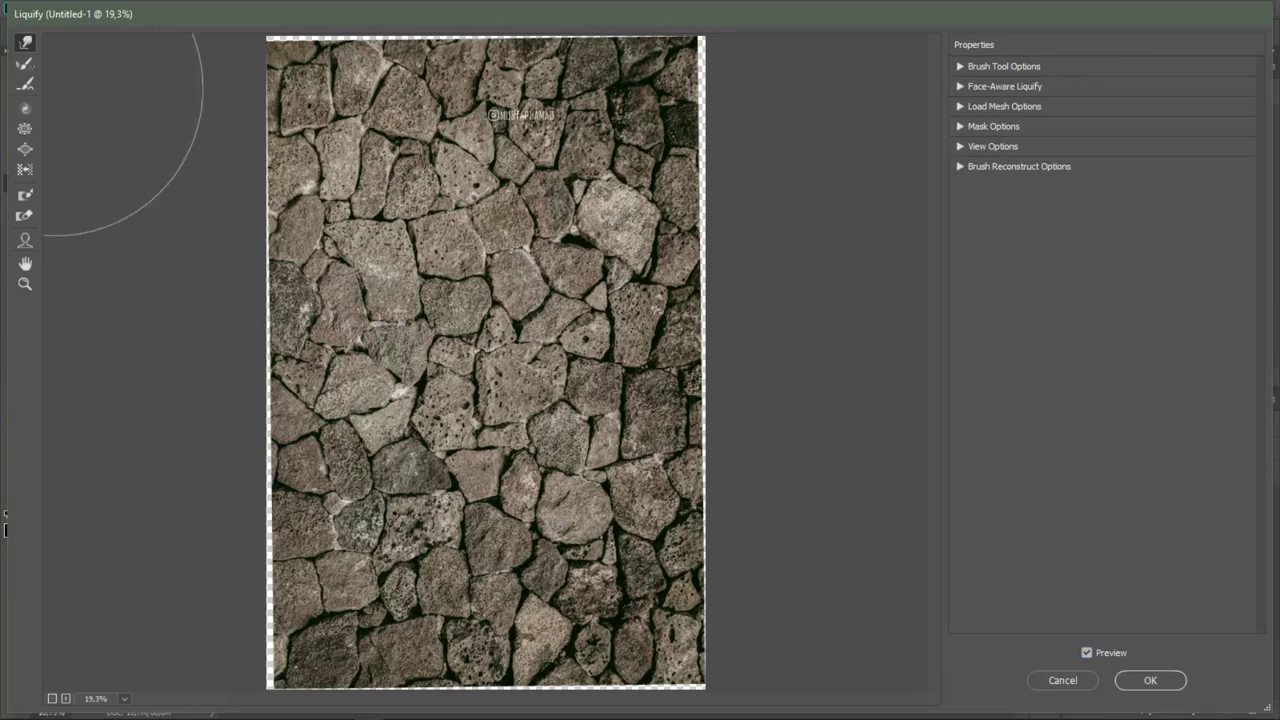
left_click(25, 148)
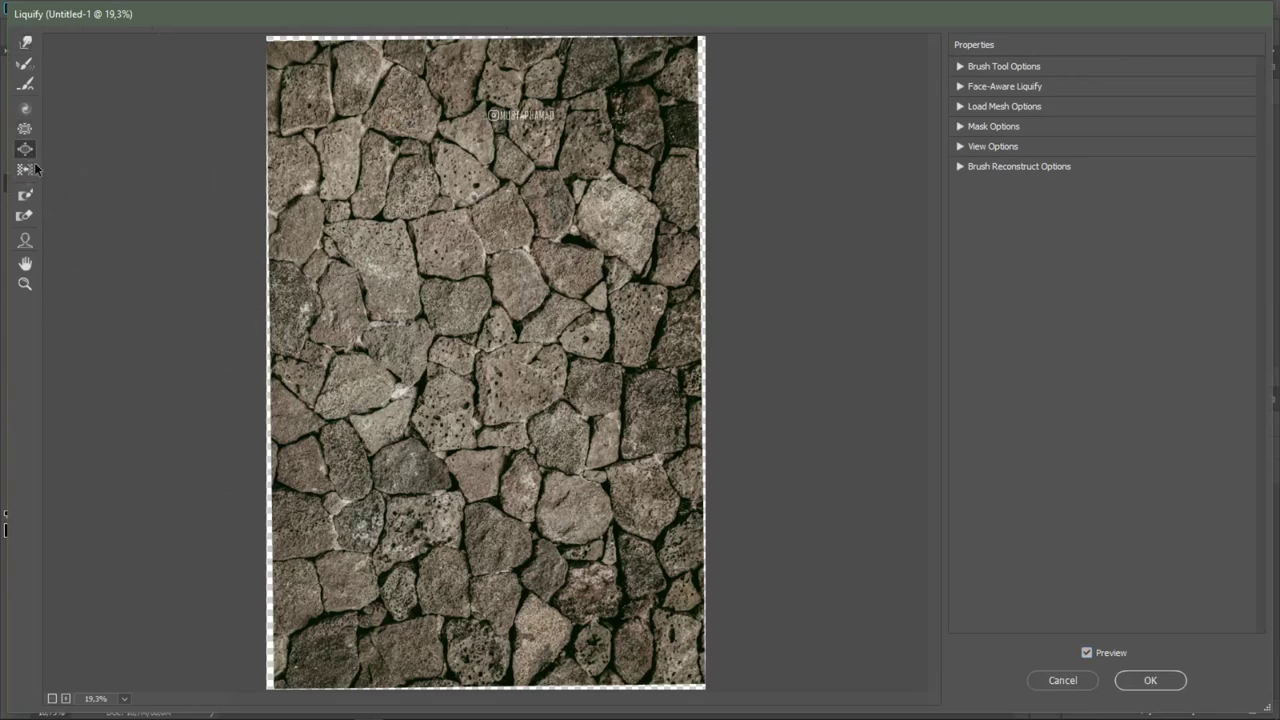
left_click(338, 444)
left_click_drag(338, 444, 222, 414)
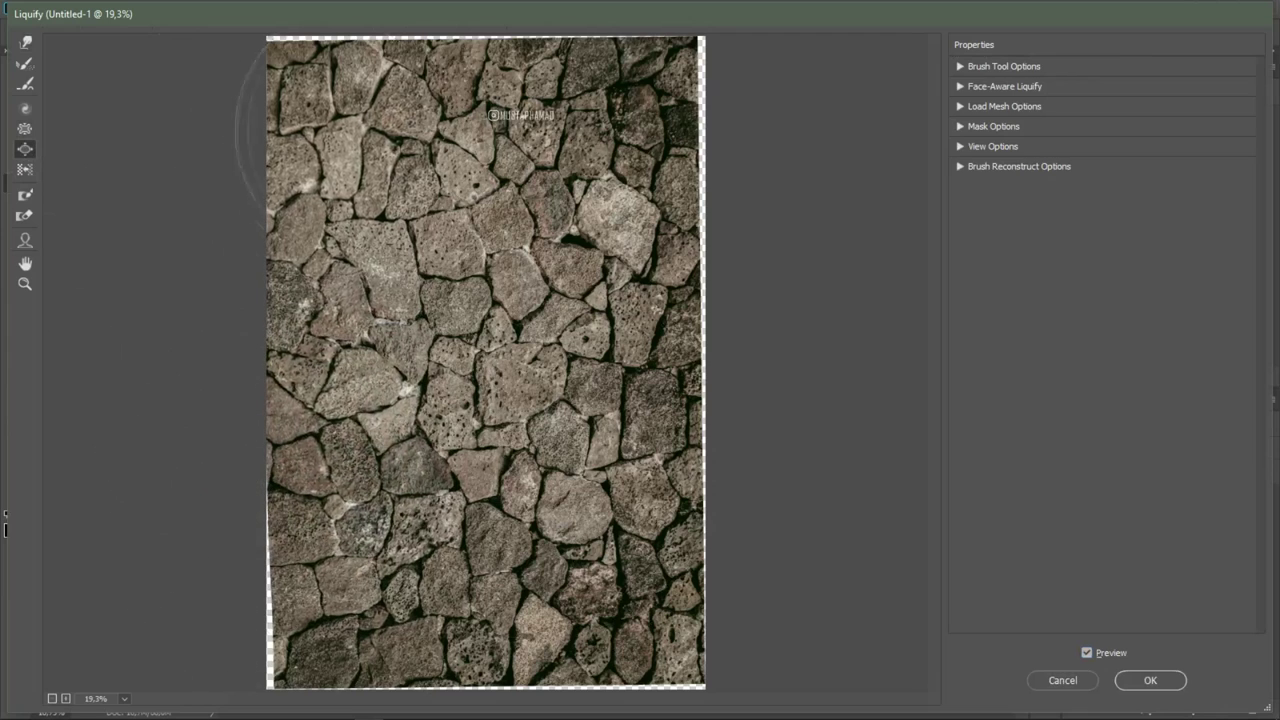
left_click_drag(763, 190, 763, 110)
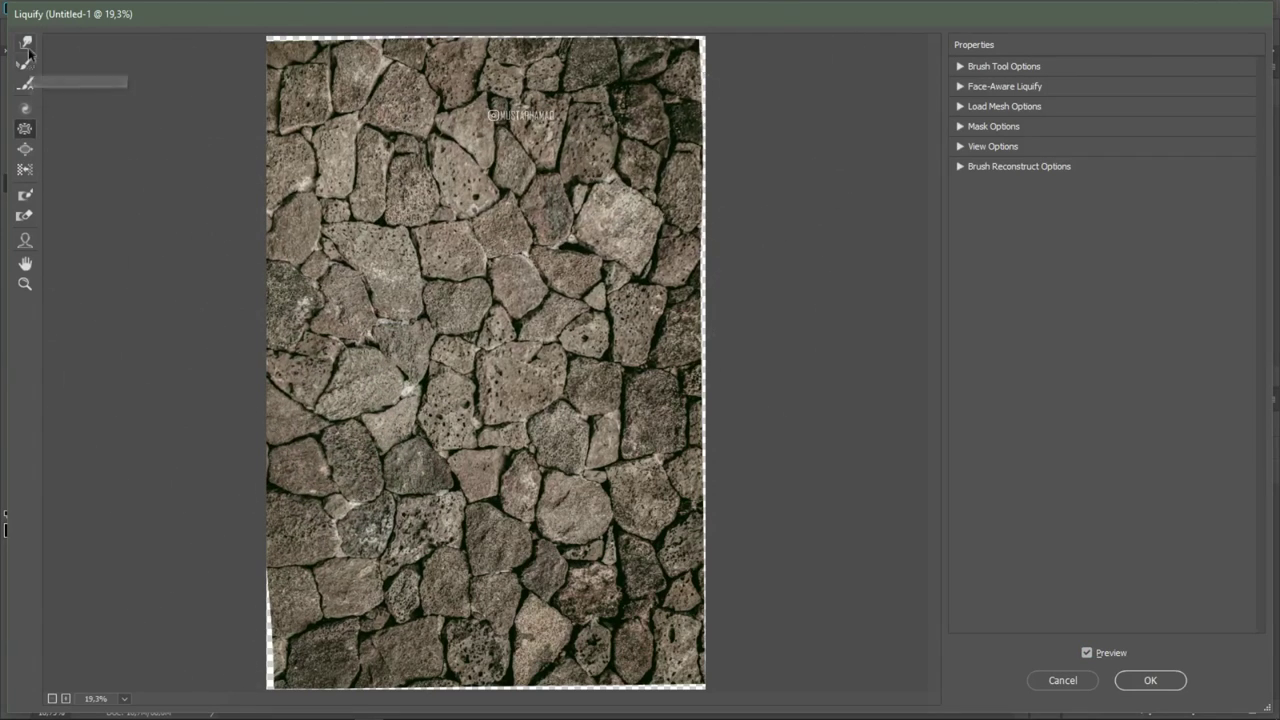
left_click(25, 42)
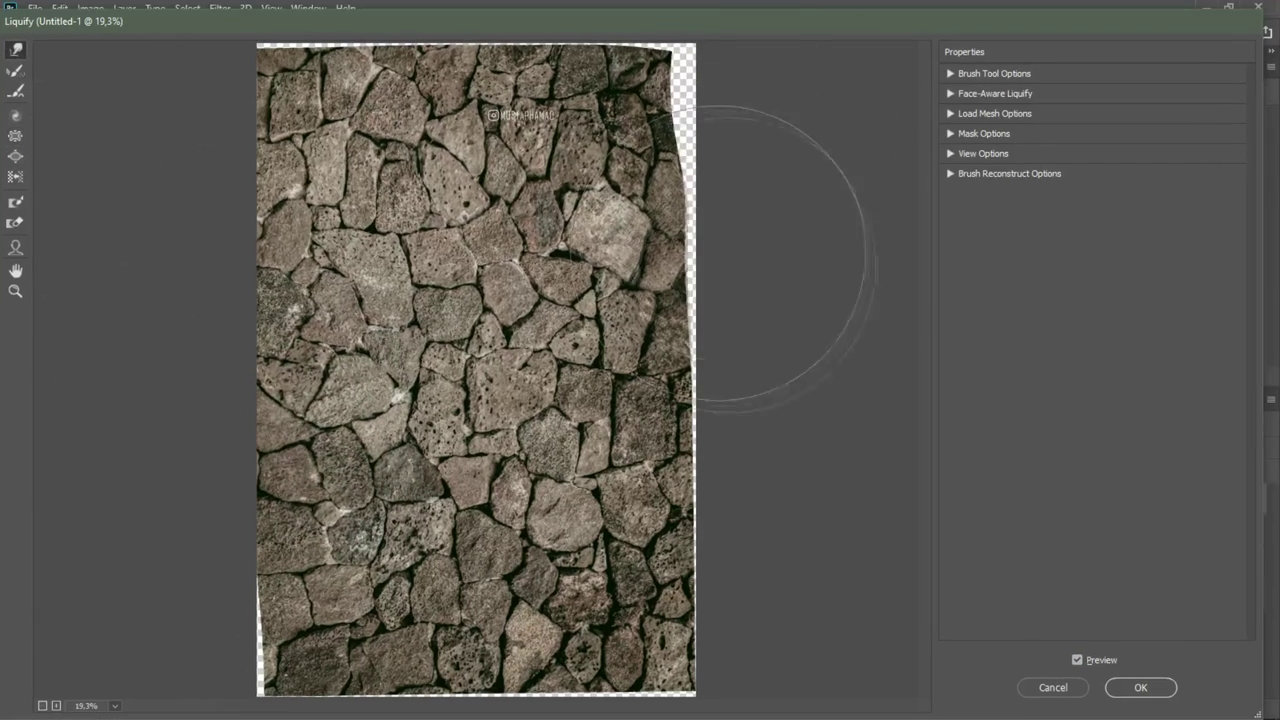
left_click(1140, 687)
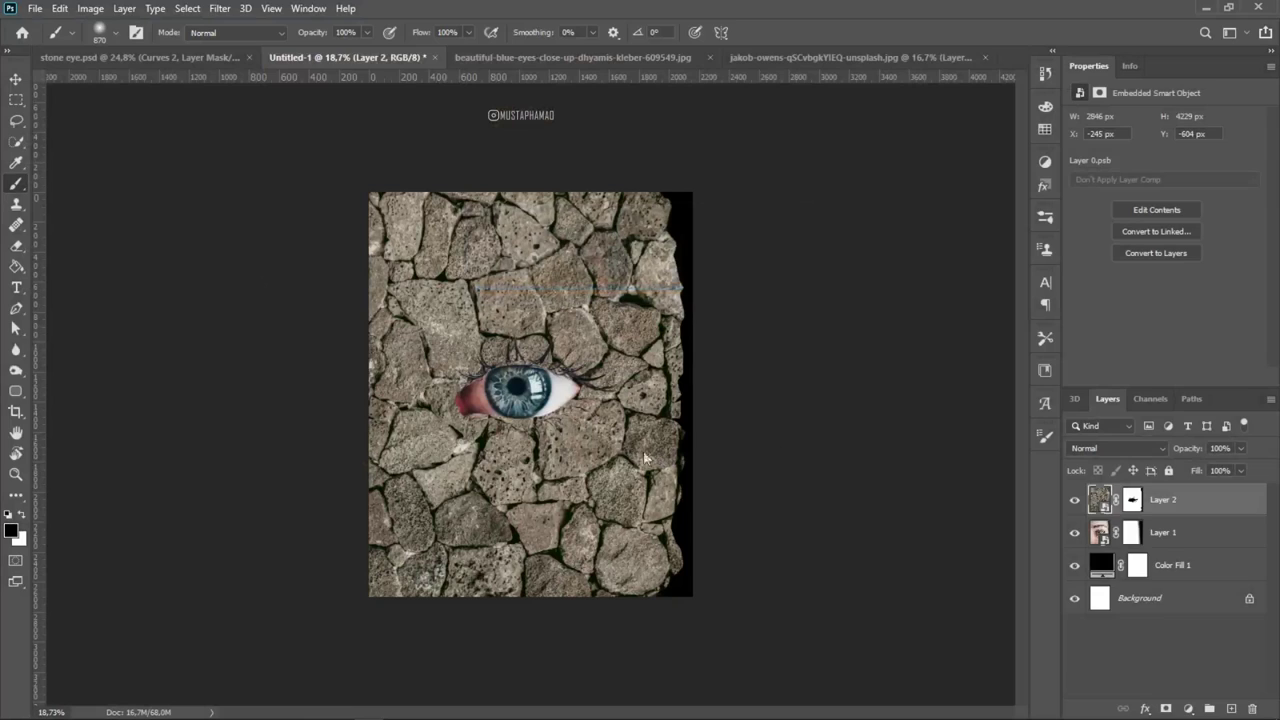
Scroll through the Layers panel and select Layer 1, the eye photo
scroll(540, 425, "up", 1)
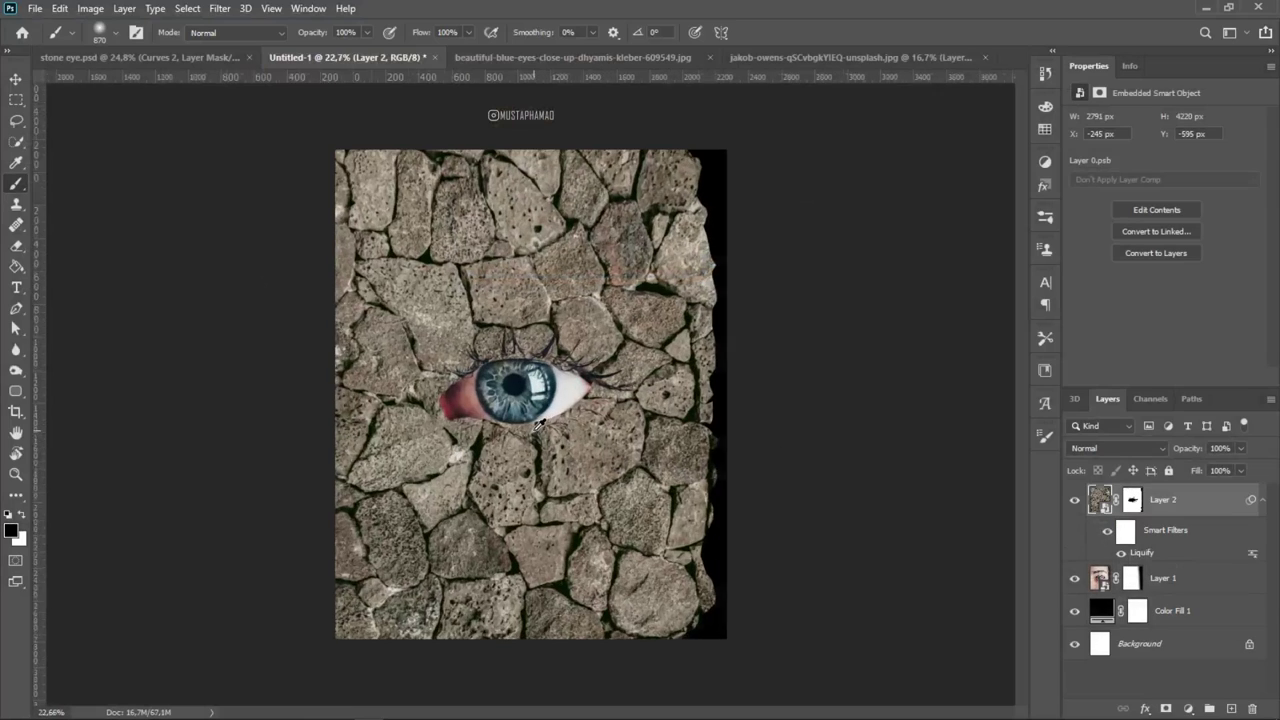
scroll(540, 425, "up", 2)
scroll(545, 425, "up", 2)
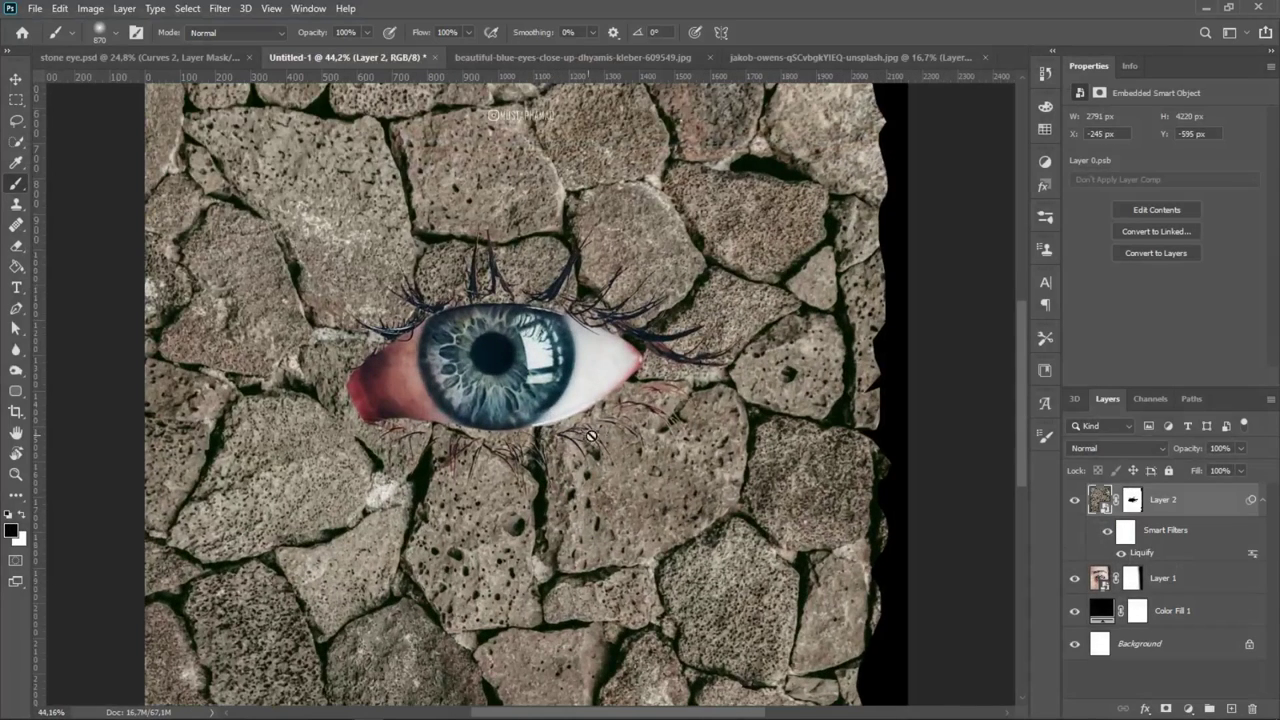
scroll(591, 436, "down", 1)
scroll(600, 432, "down", 1)
scroll(615, 428, "down", 1)
scroll(630, 425, "down", 1)
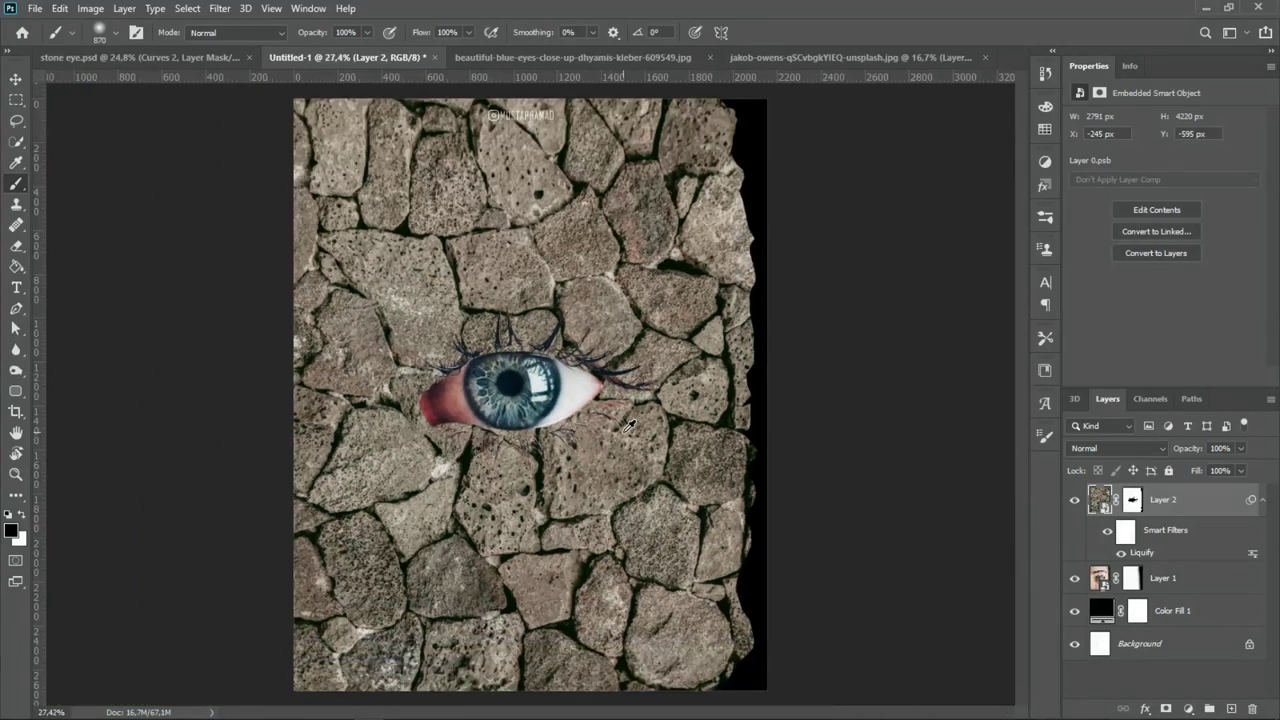
scroll(630, 425, "down", 1)
scroll(622, 432, "down", 1)
left_click(1198, 580)
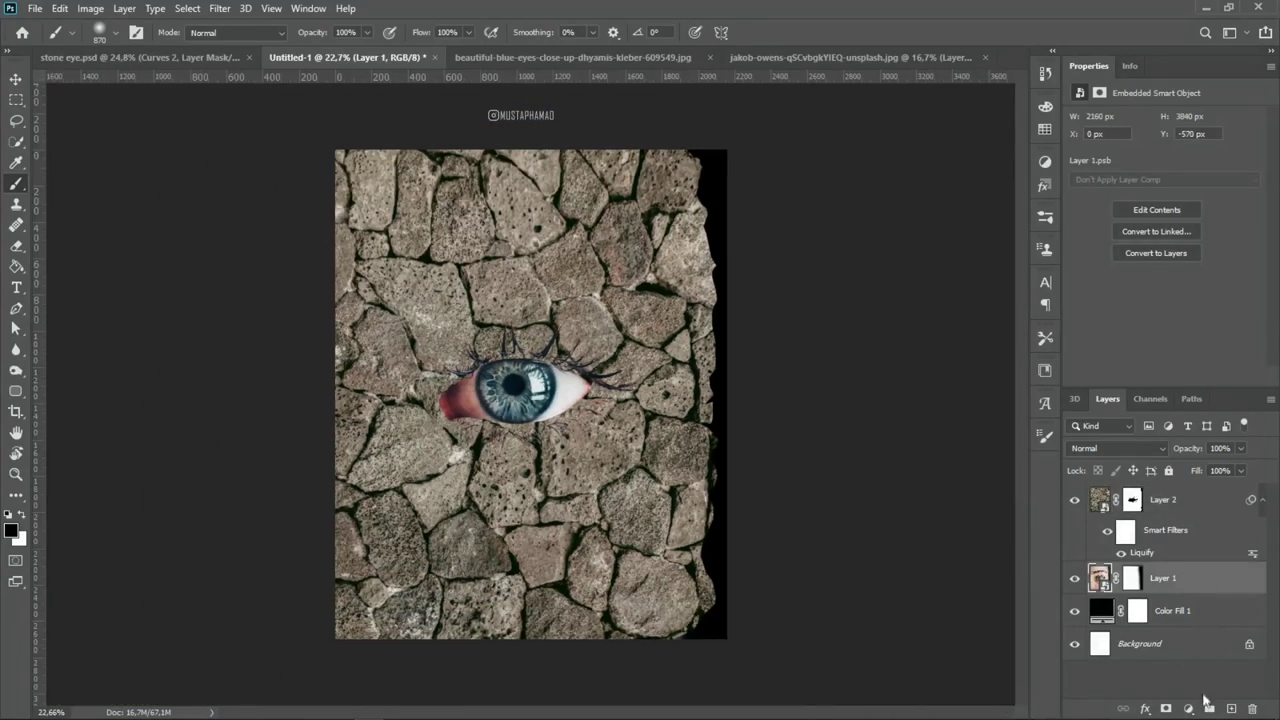
Add a Curves adjustment above Layer 1, lowered to Input 142, Output 74 to darken the eye
left_click(1189, 710)
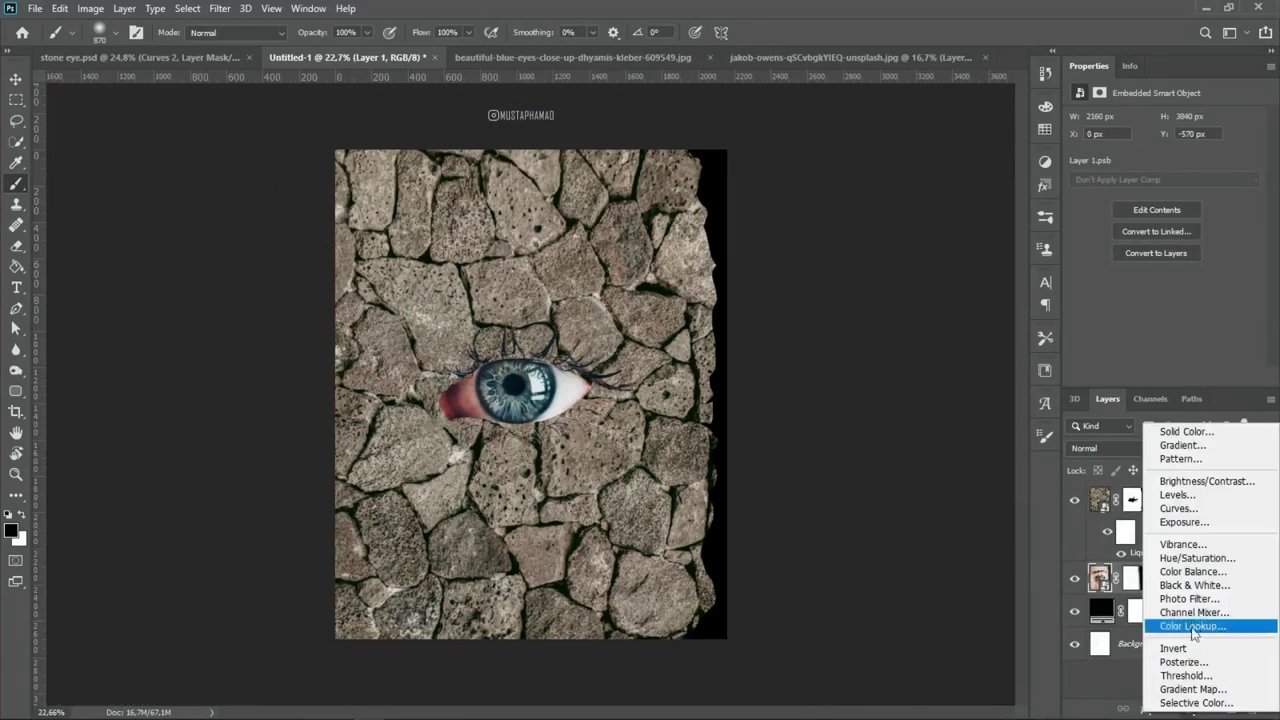
left_click(1197, 509)
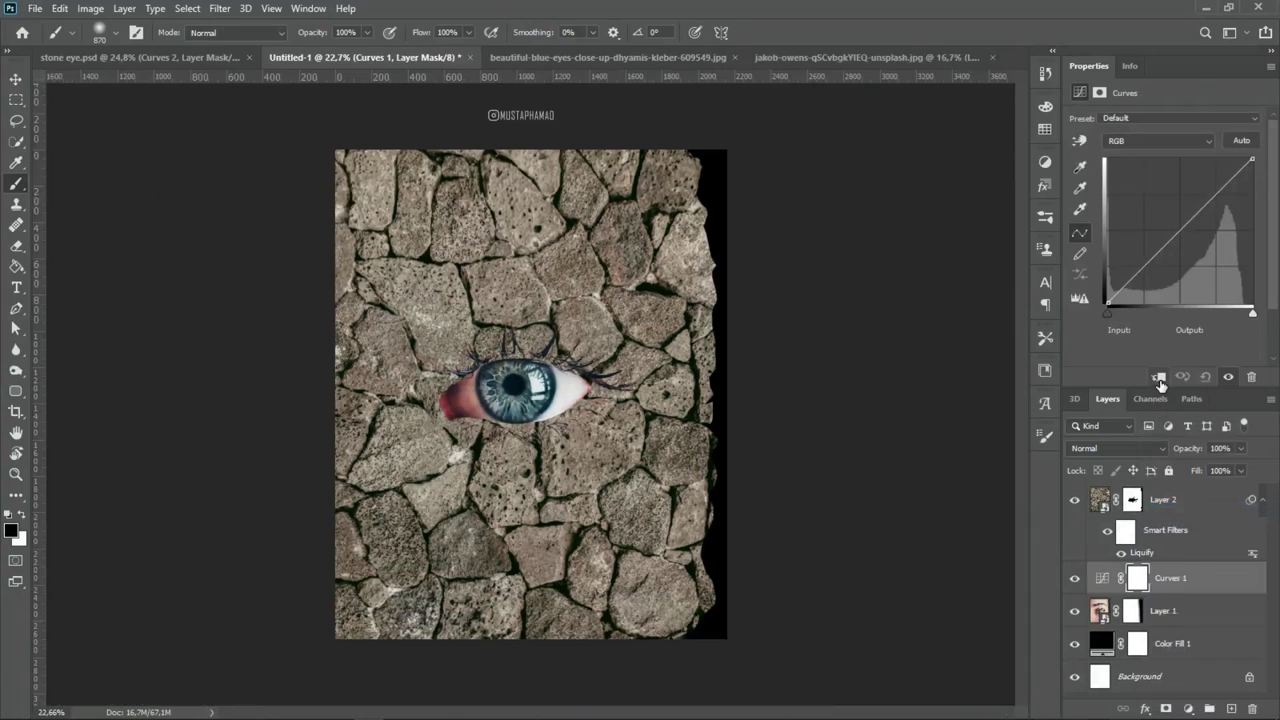
left_click_drag(1170, 241, 1187, 265)
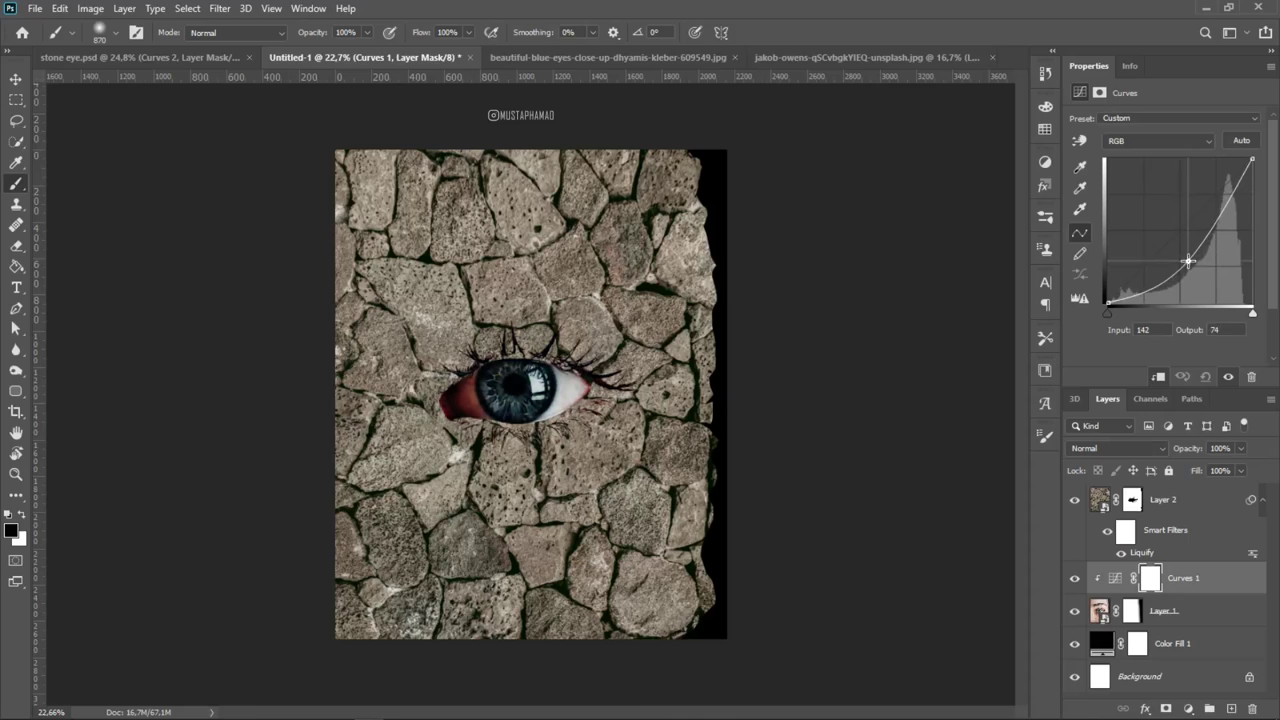
left_click(1183, 377)
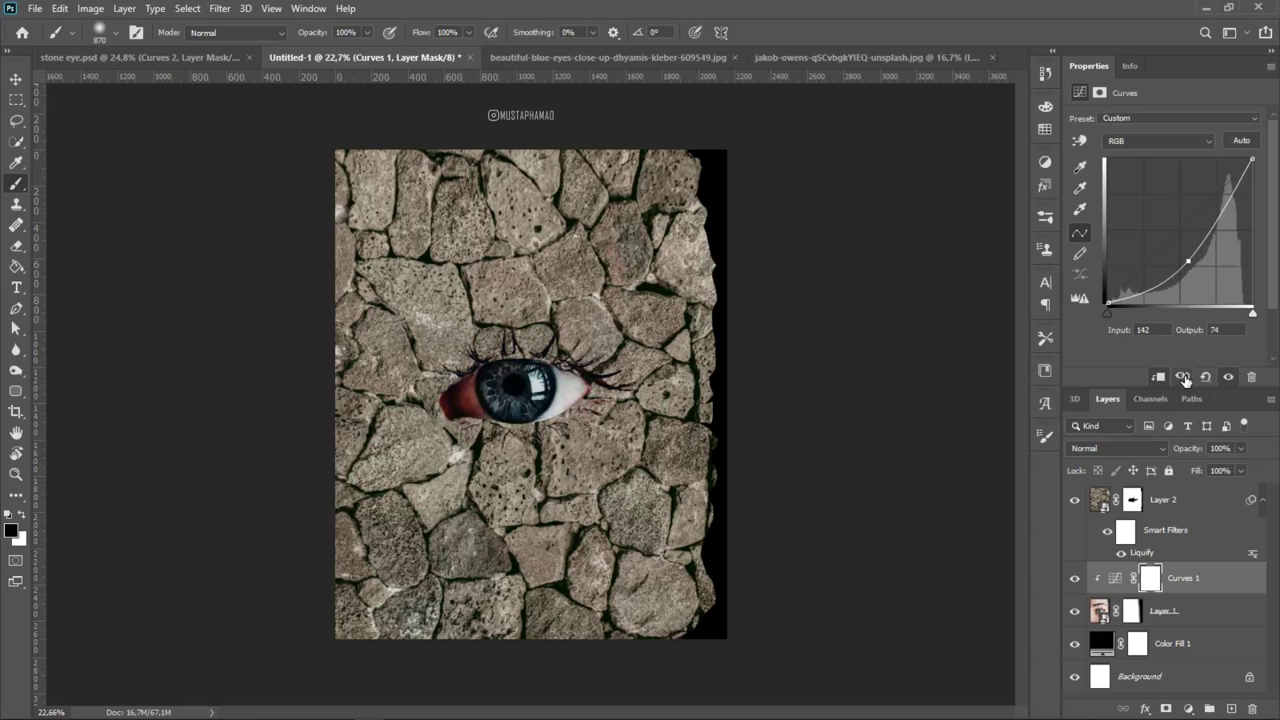
Paint the Curves 1 mask with 391, 110 and 256 px brushes to keep the iris bright
scroll(615, 421, "up", 4)
left_click_drag(546, 400, 680, 420)
right_click(600, 350, "alt")
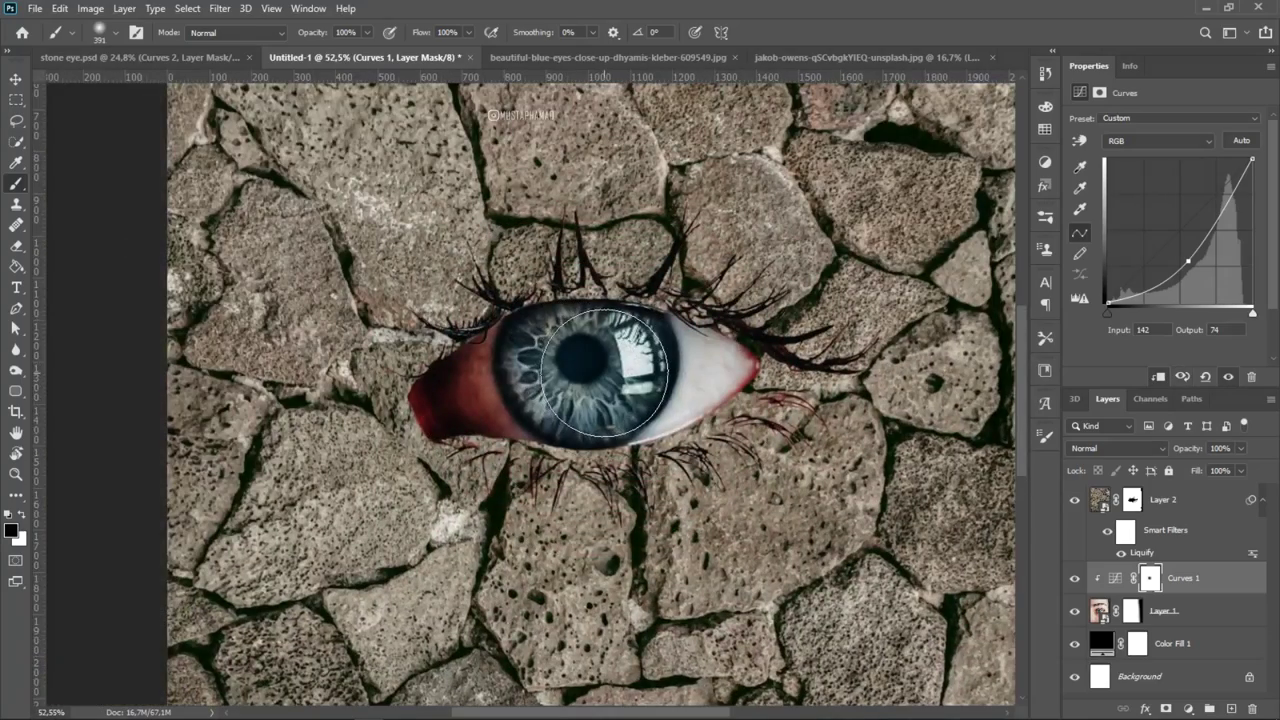
left_click_drag(567, 363, 605, 375)
scroll(578, 362, "up", 3)
right_click(714, 371, "alt")
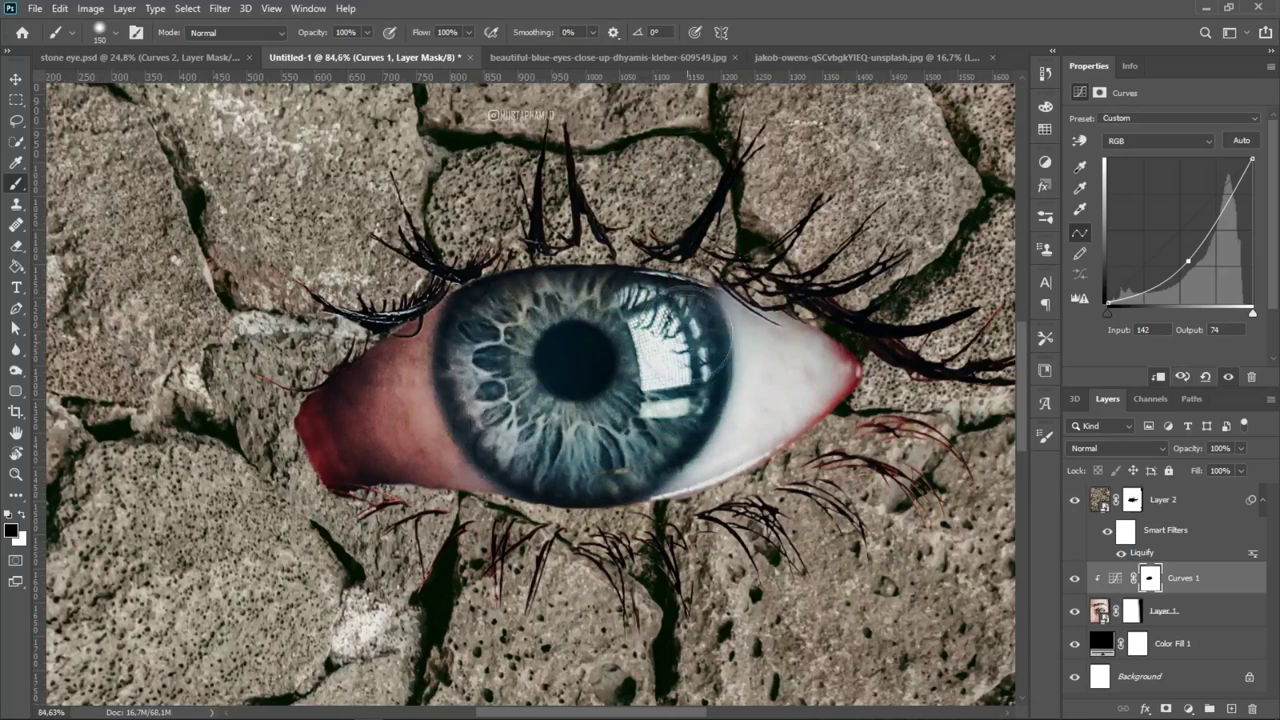
mouse_move(690, 470)
left_mouse_down()
mouse_move(520, 480)
mouse_move(440, 355)
left_mouse_up()
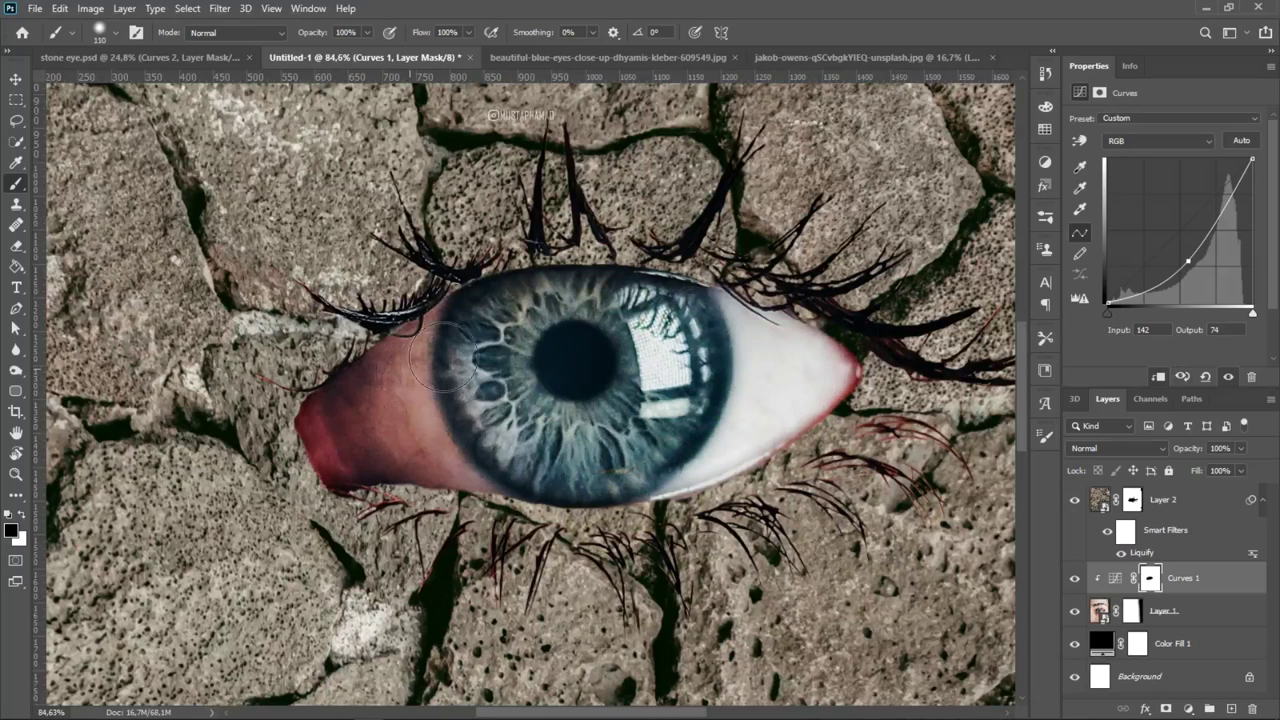
scroll(600, 470, "down", 1)
right_click(600, 470, "alt")
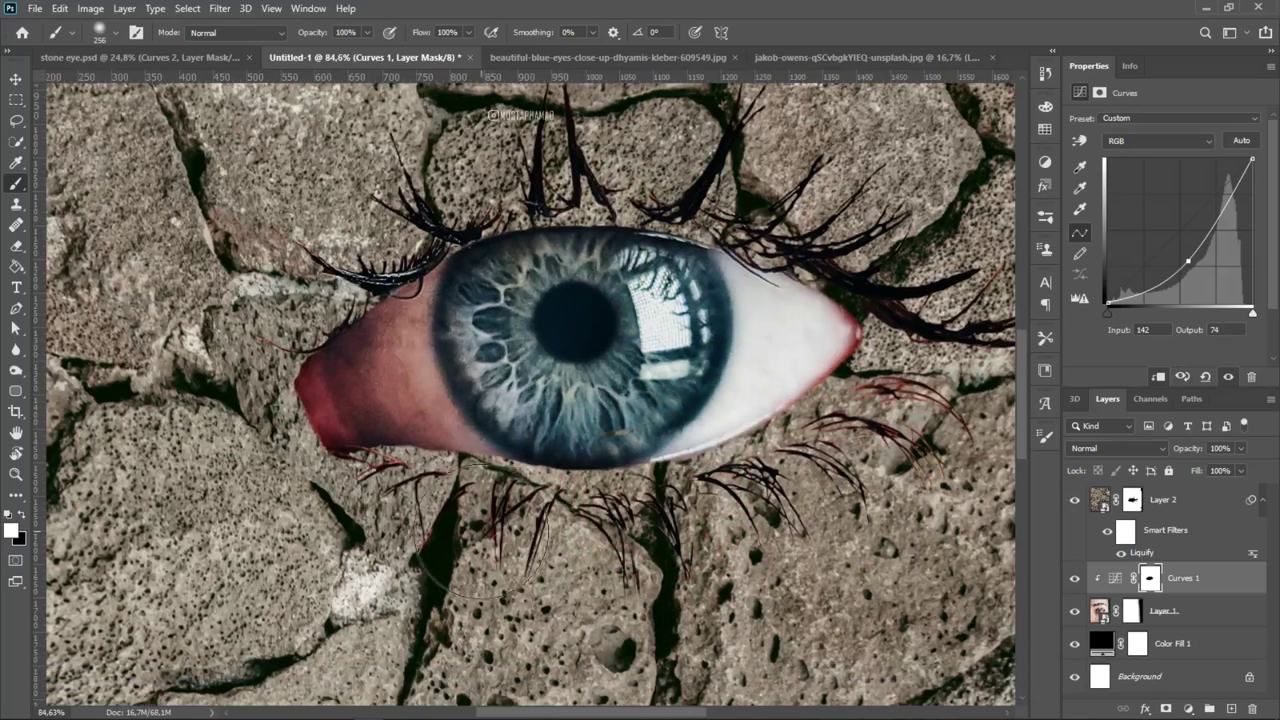
mouse_move(327, 425)
left_mouse_down()
mouse_move(400, 285)
mouse_move(580, 245)
mouse_move(800, 290)
mouse_move(790, 400)
left_mouse_up()
Fit the image in view and toggle Curves 1 off and on to compare
key("ctrl+0")
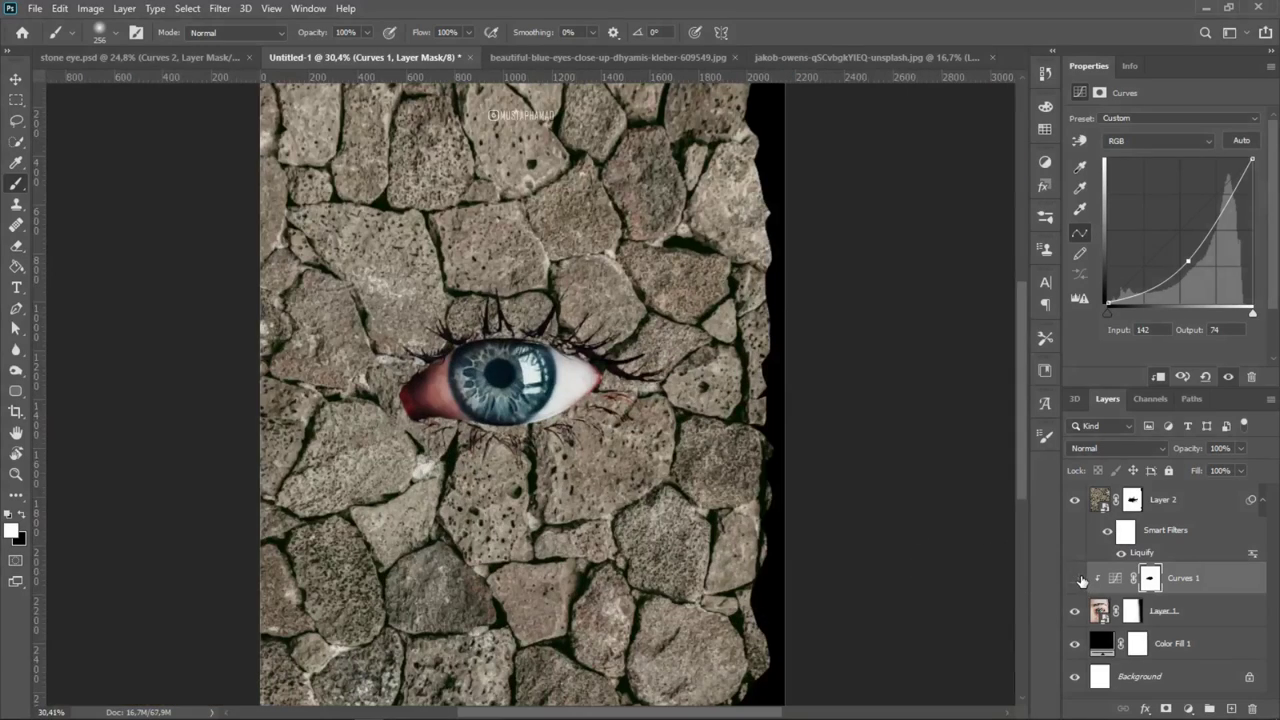
left_click(1076, 578)
left_click(1076, 578)
scroll(731, 502, "up", 3)
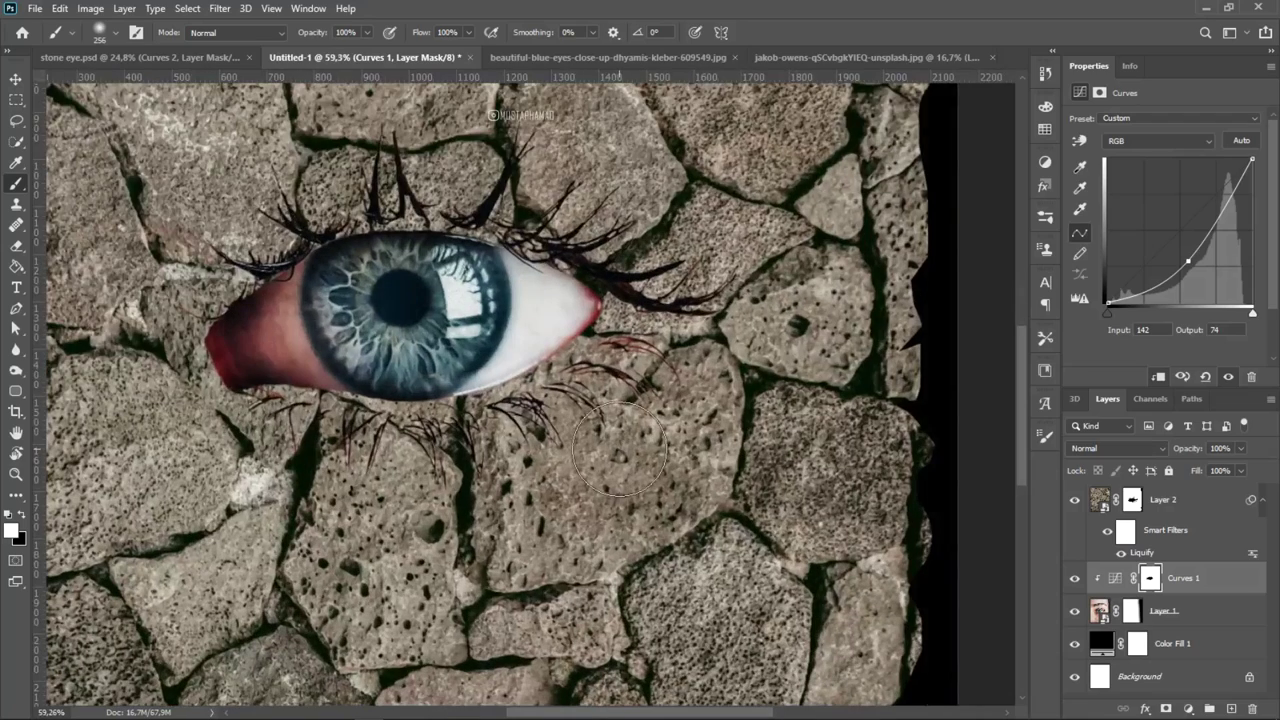
scroll(731, 502, "up", 1)
left_click_drag(731, 502, 735, 504)
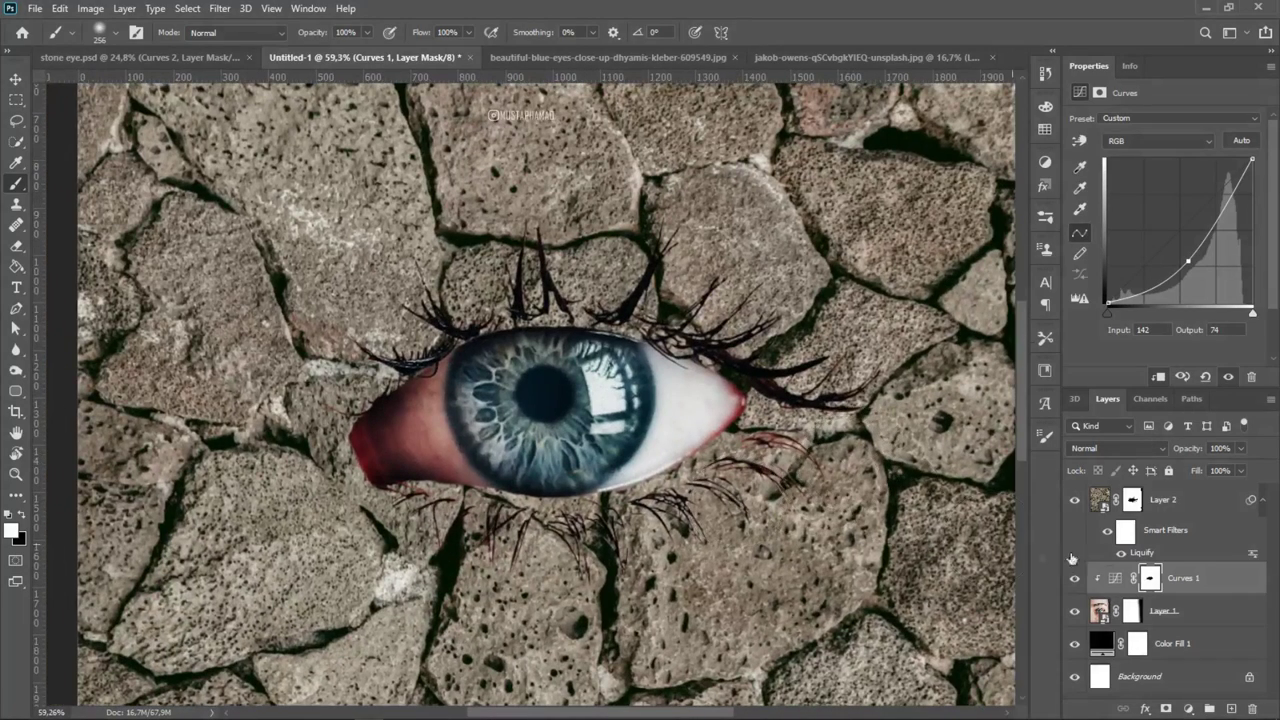
Add a clipped Levels layer with midtones 0.55 and white output 68, then invert its mask
left_click(1192, 709)
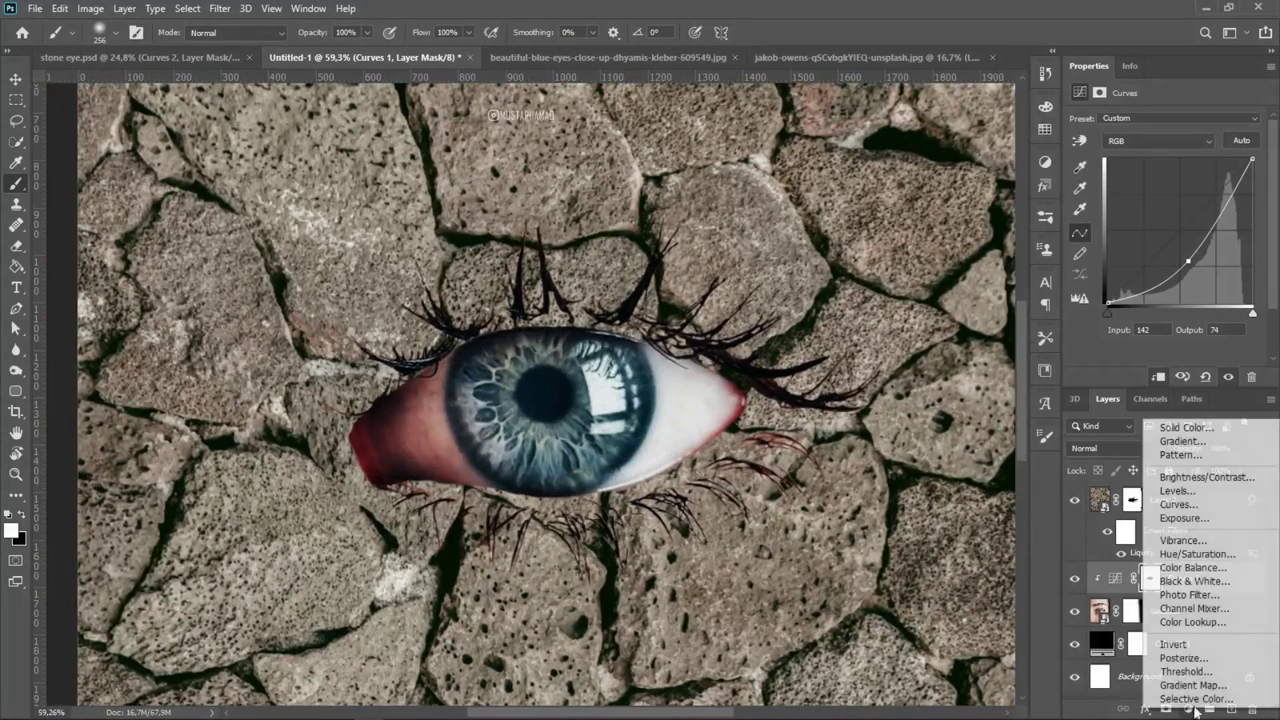
left_click(1194, 493)
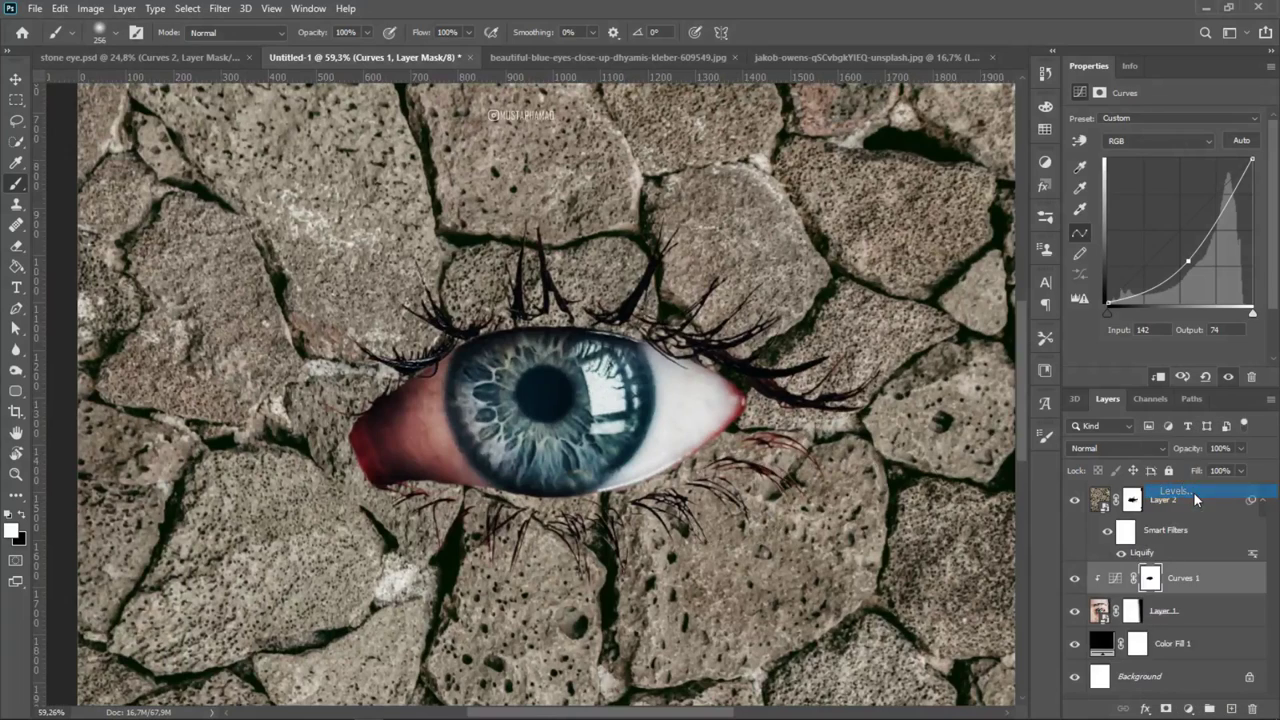
left_click(1159, 378)
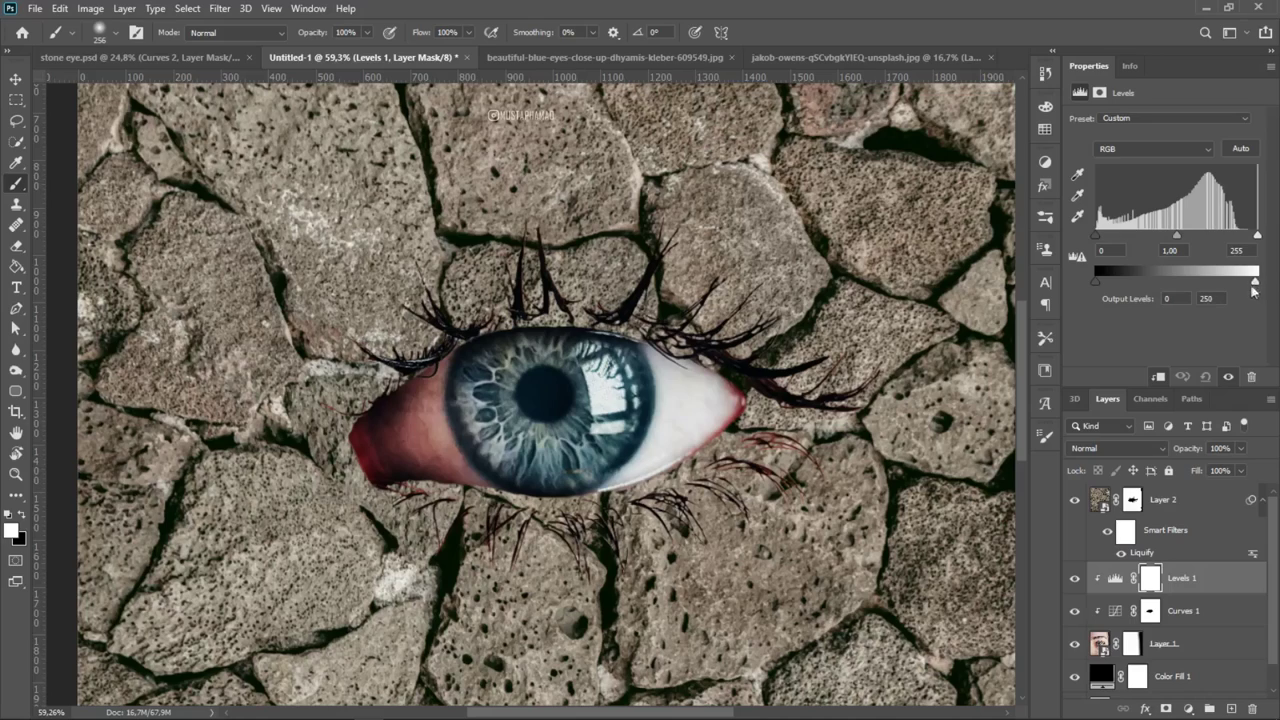
left_click_drag(1252, 290, 1181, 310)
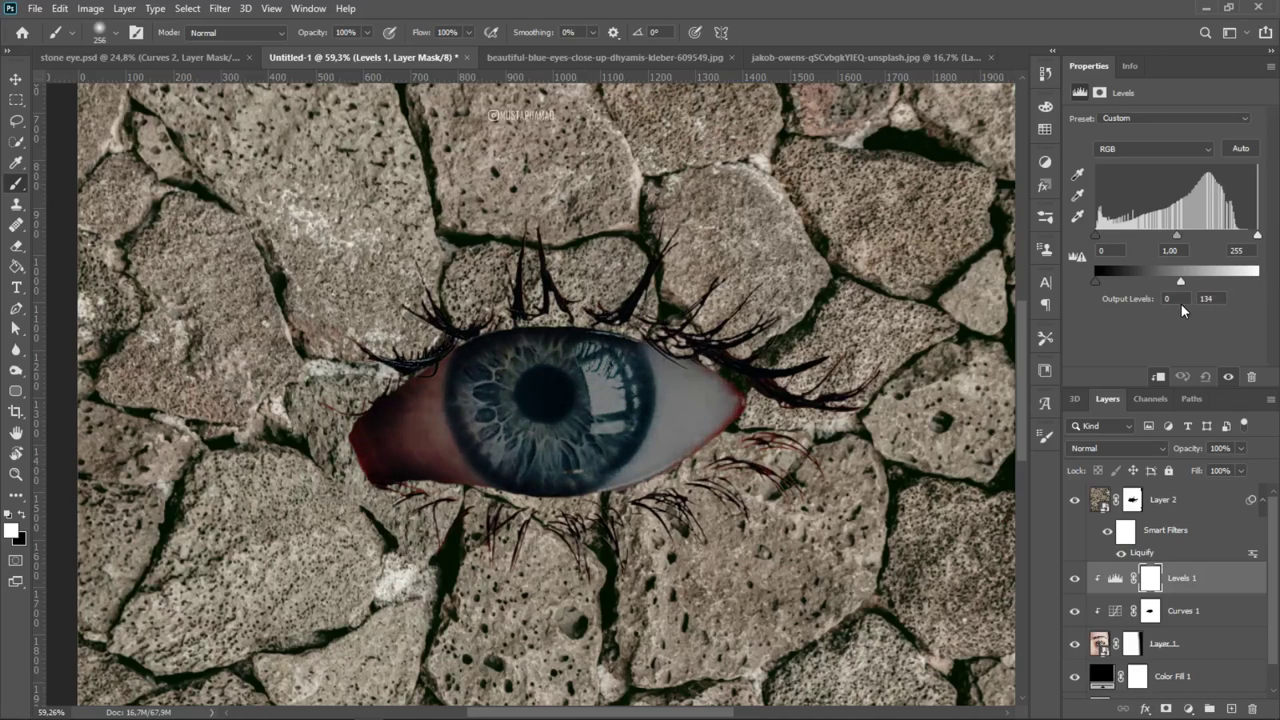
left_click_drag(1176, 236, 1199, 236)
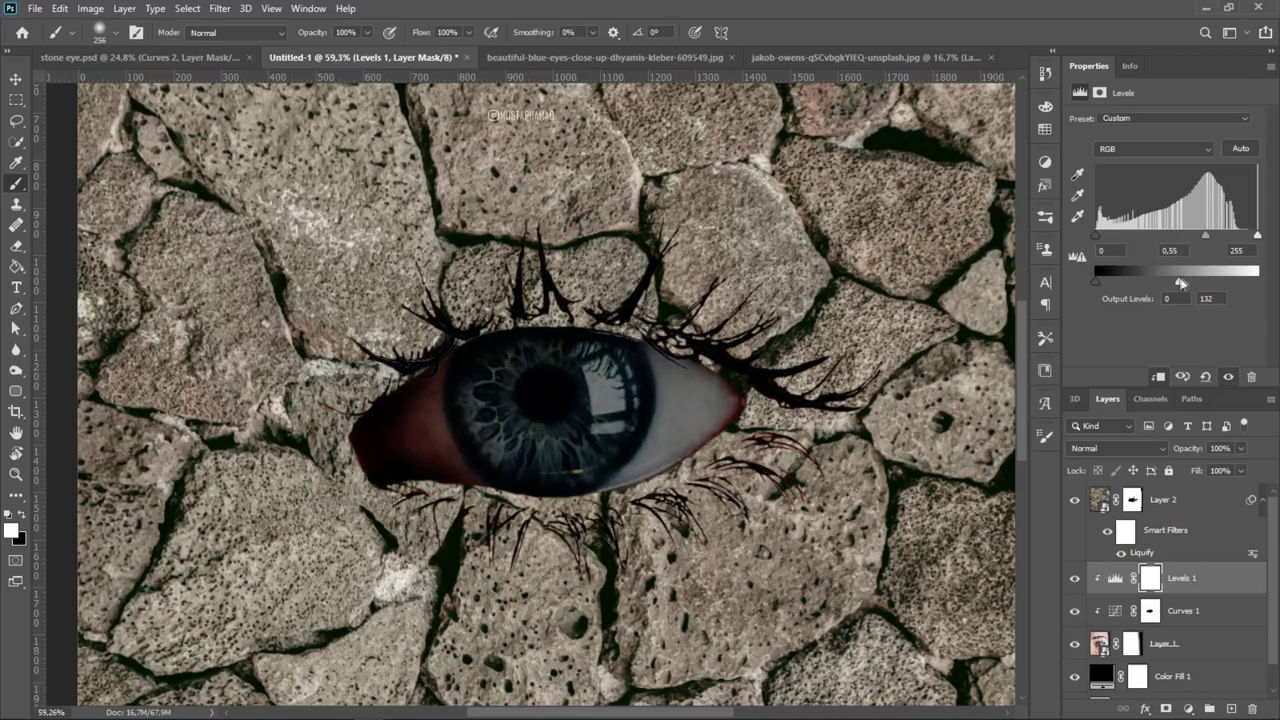
left_click_drag(1179, 282, 1138, 294)
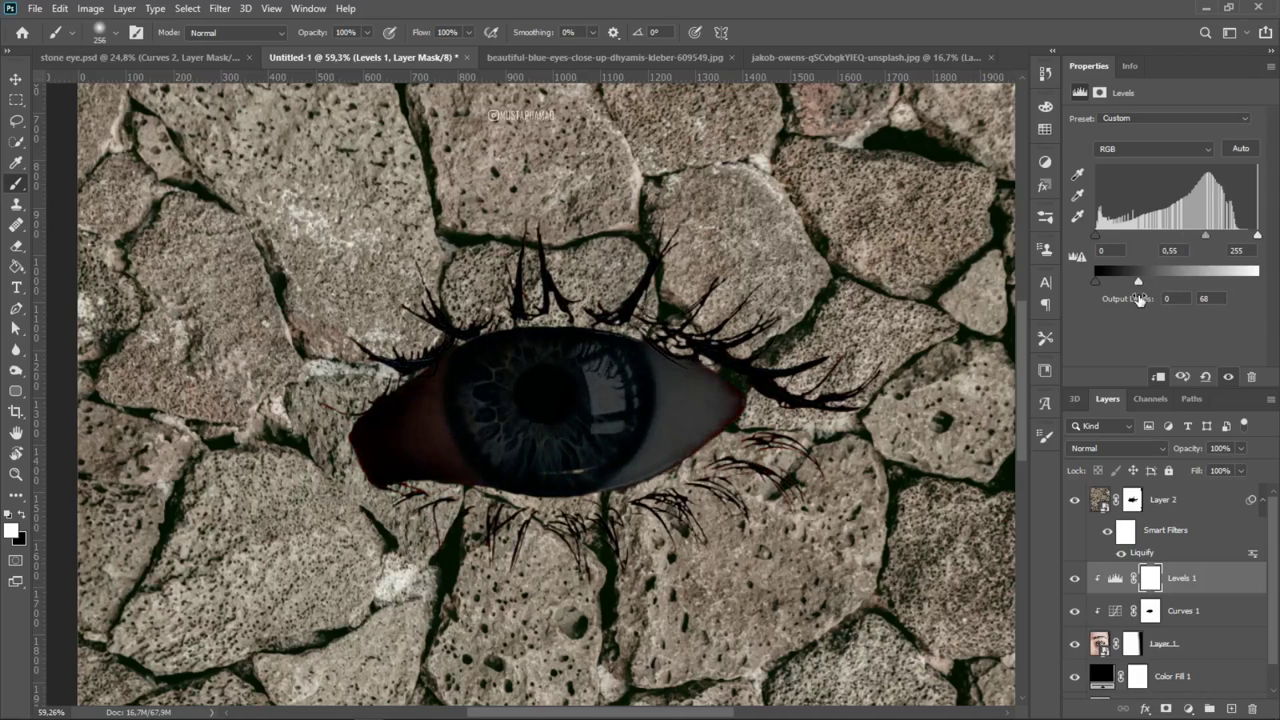
key("backslash")
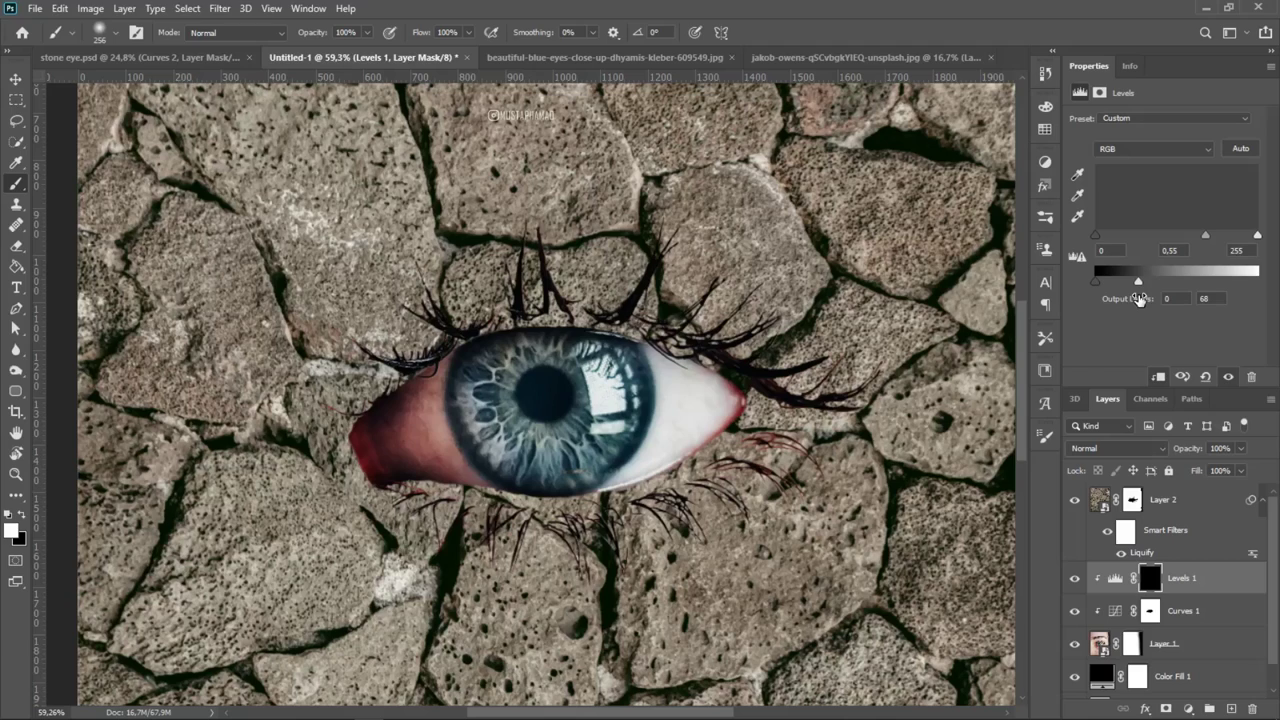
Paint the Levels darkening back over the upper and lower lashes and left eye corner
scroll(670, 315, "up", 3)
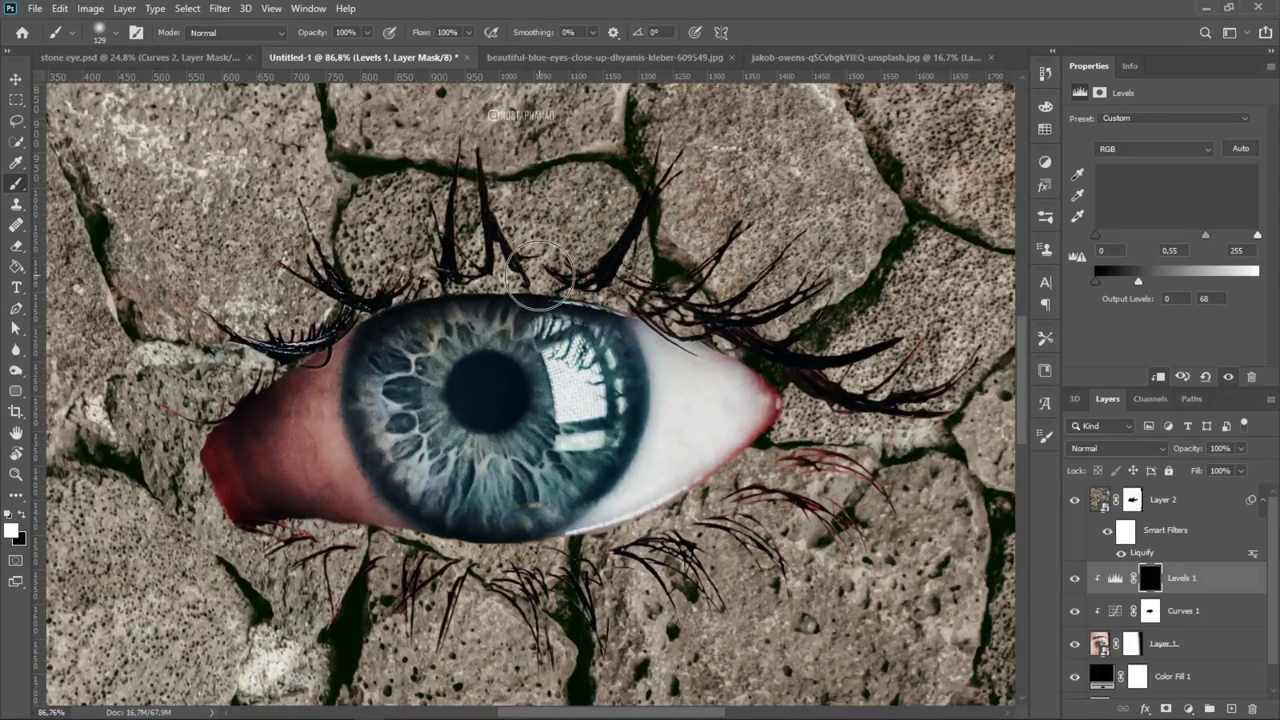
left_click_drag(600, 275, 790, 380)
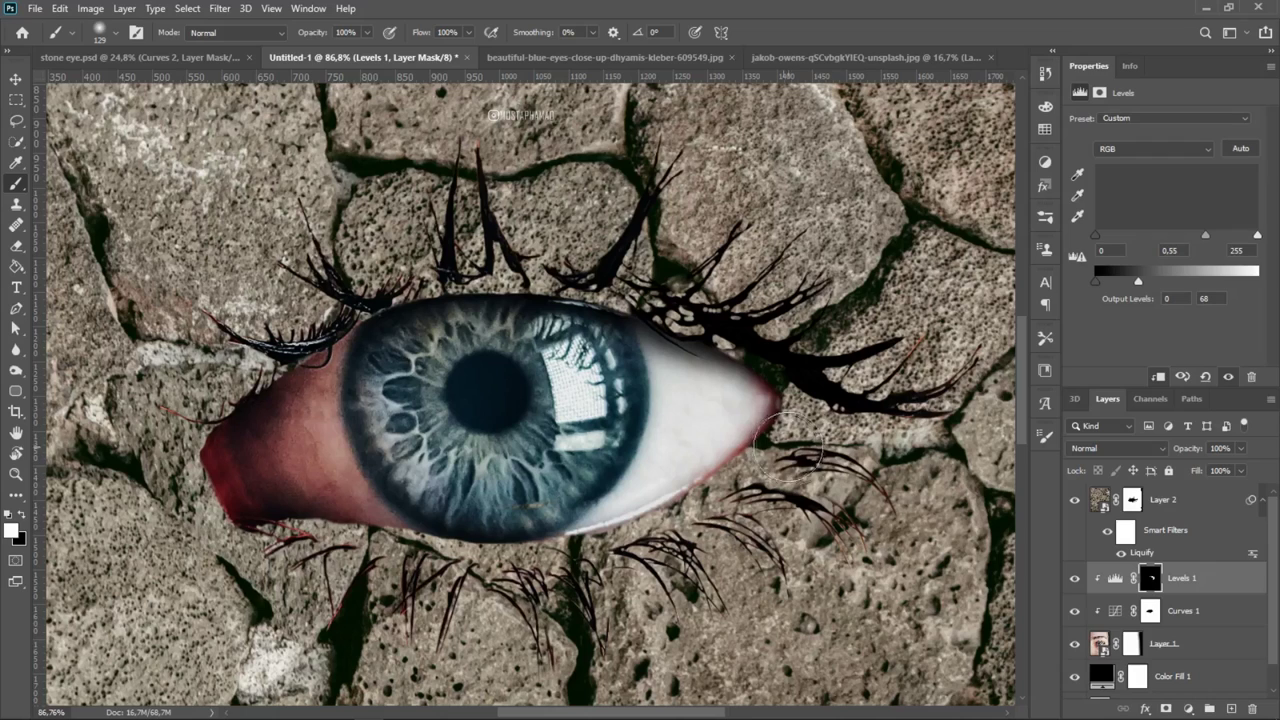
mouse_move(788, 448)
left_mouse_down()
mouse_move(545, 570)
mouse_move(767, 440)
left_mouse_up()
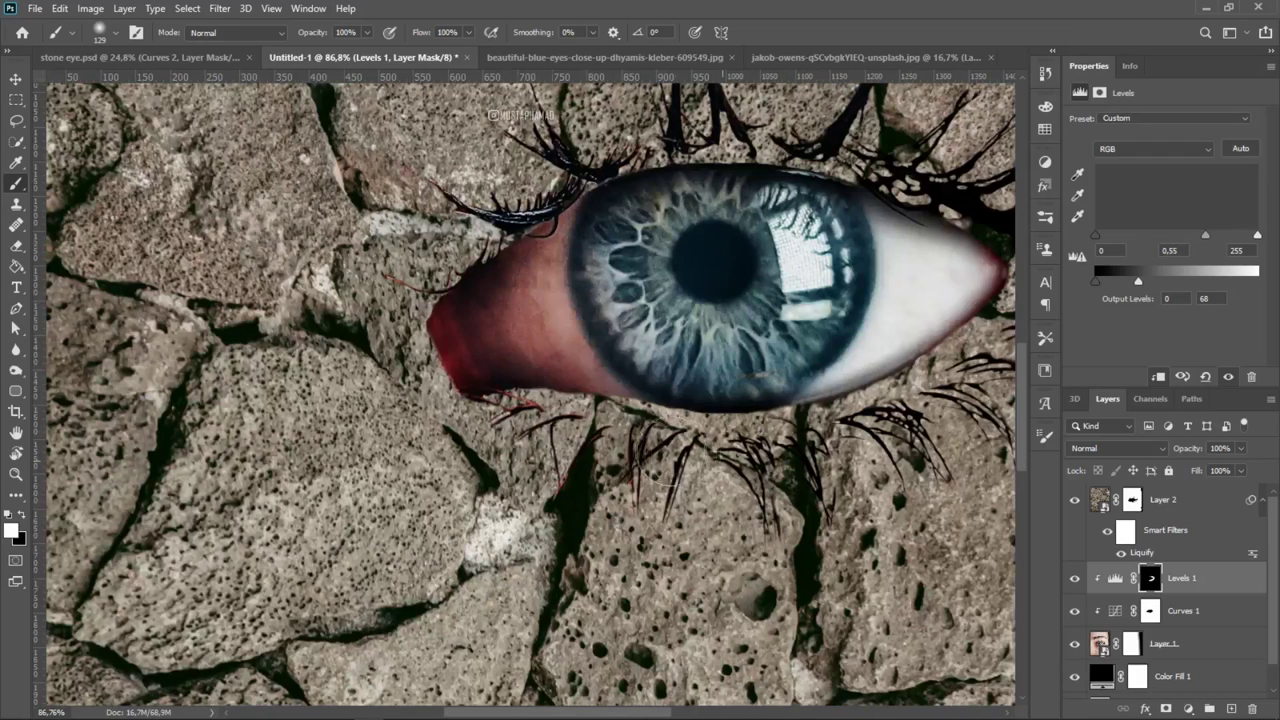
left_click_drag(640, 390, 565, 275)
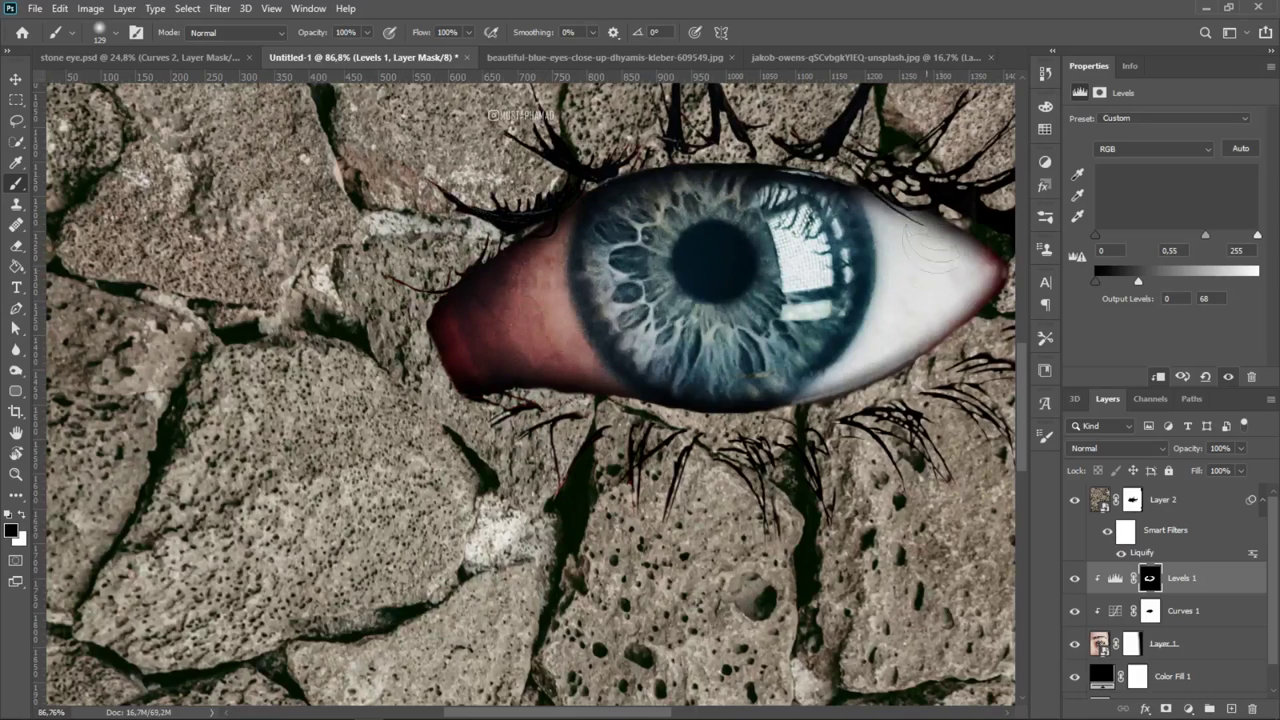
key("x")
key("x")
key("x")
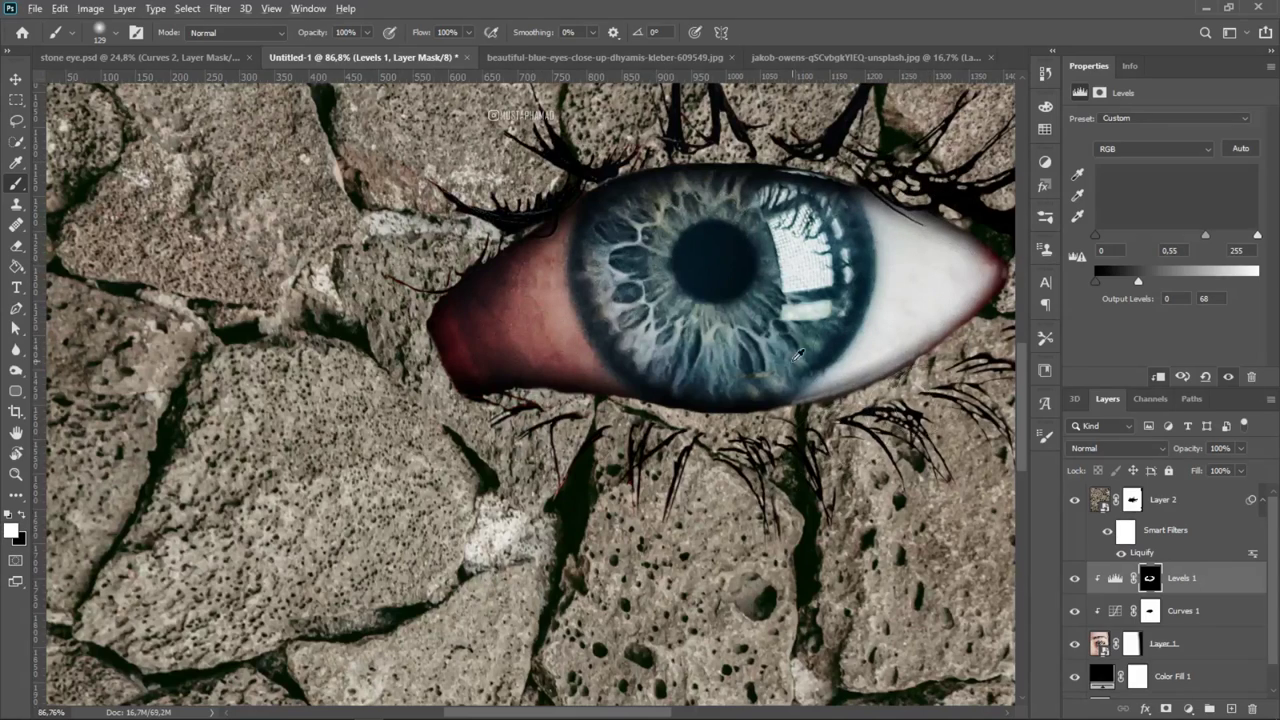
key("ctrl+0")
scroll(600, 400, "up", 5)
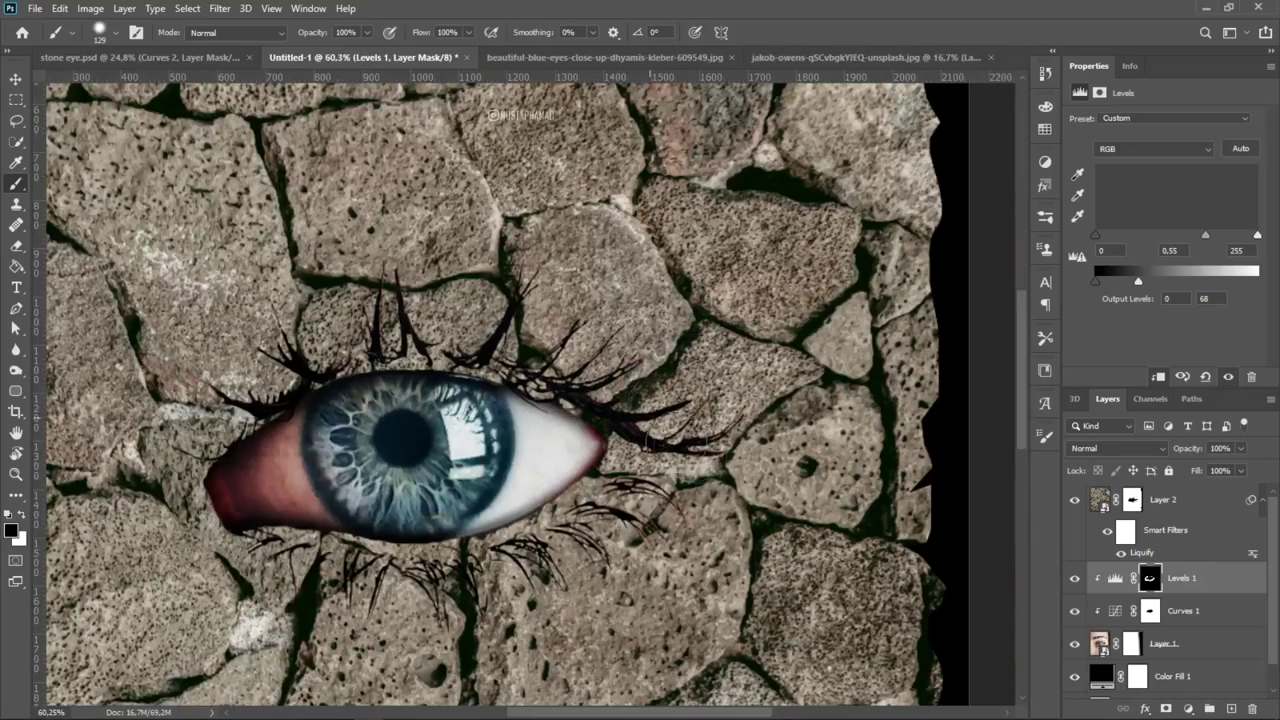
left_click_drag(290, 390, 405, 295)
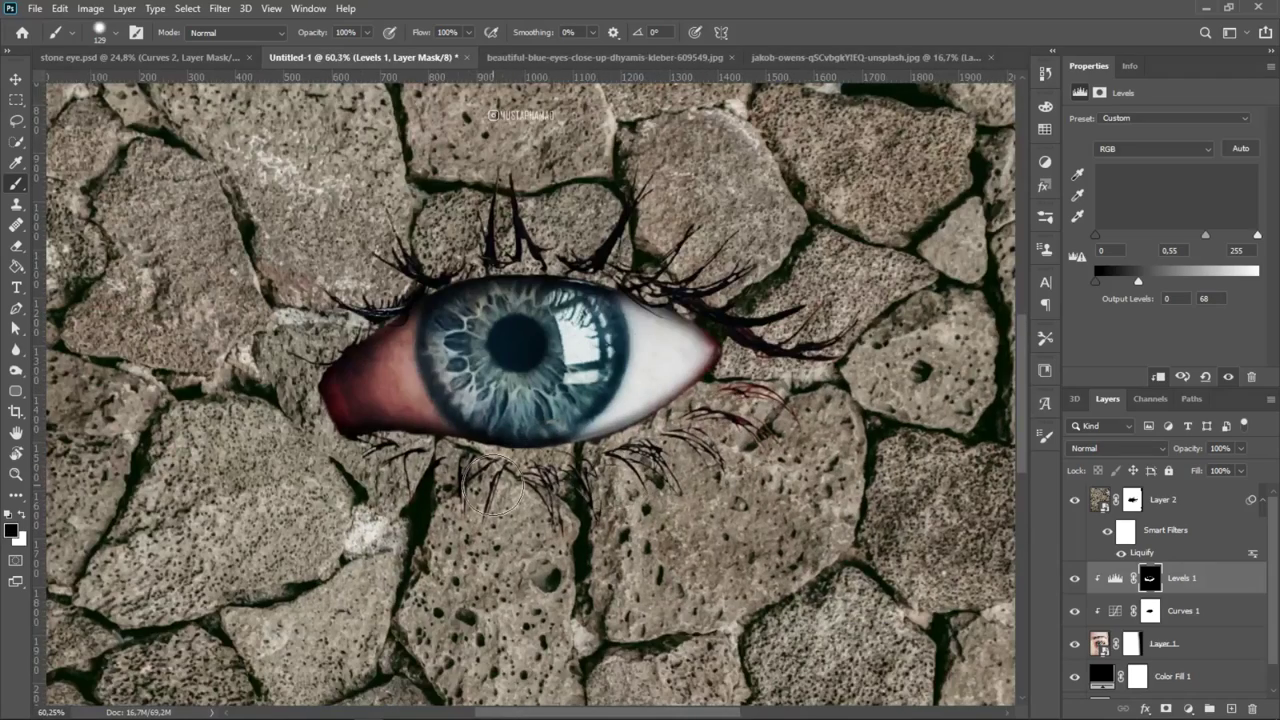
mouse_move(740, 418)
left_mouse_down()
mouse_move(646, 480)
mouse_move(440, 460)
left_mouse_up()
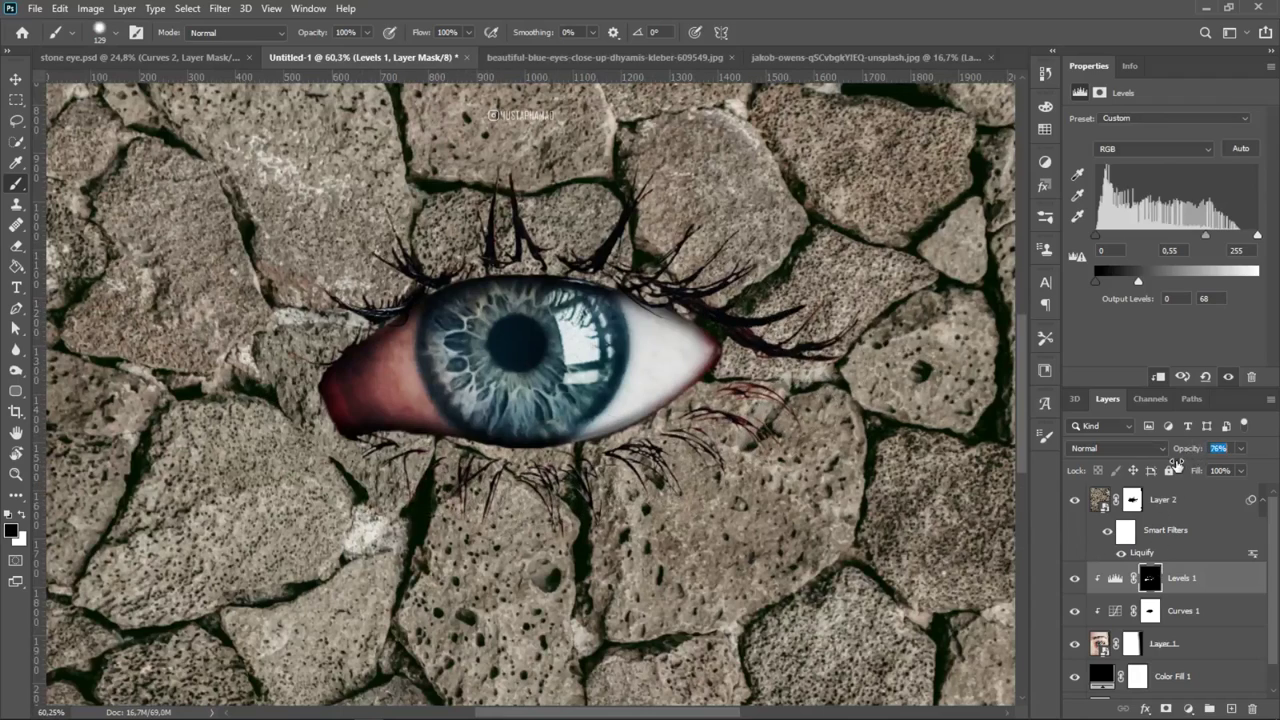
Set Levels 1 opacity to 70%, compare with Curves 1, and create empty Layer 3
left_click_drag(1178, 466, 1164, 478)
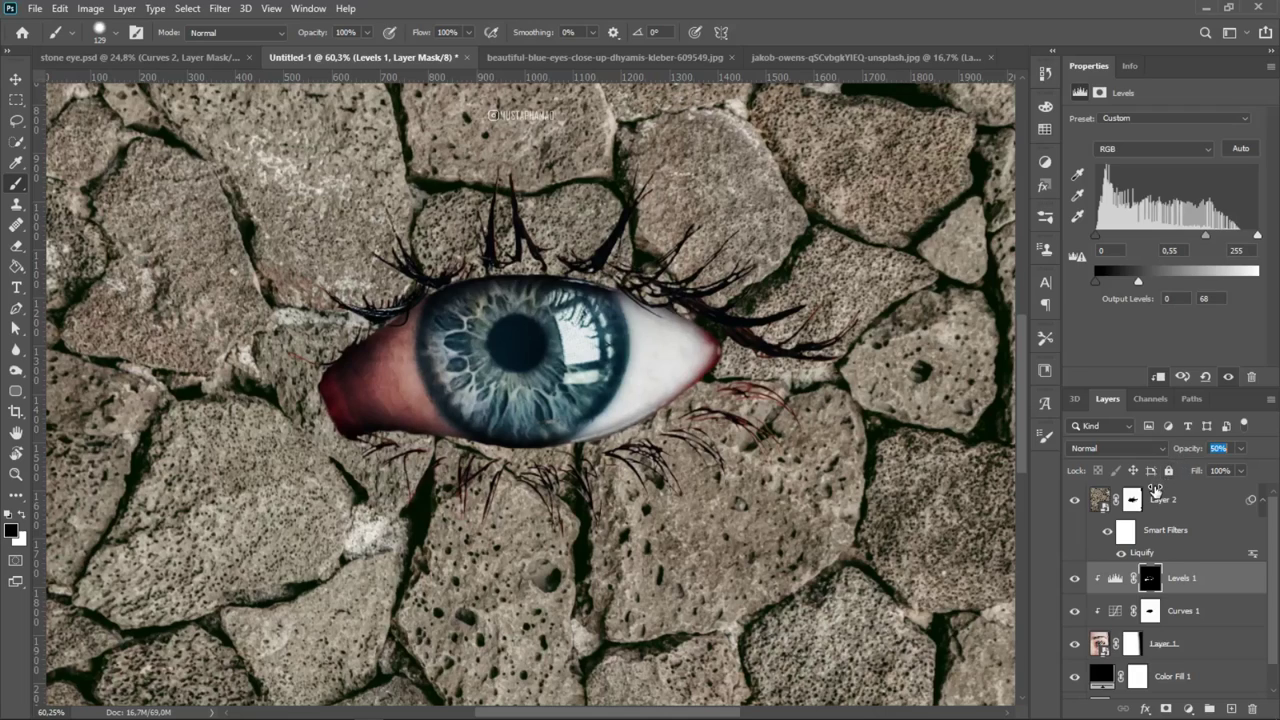
type("70")
key("Return")
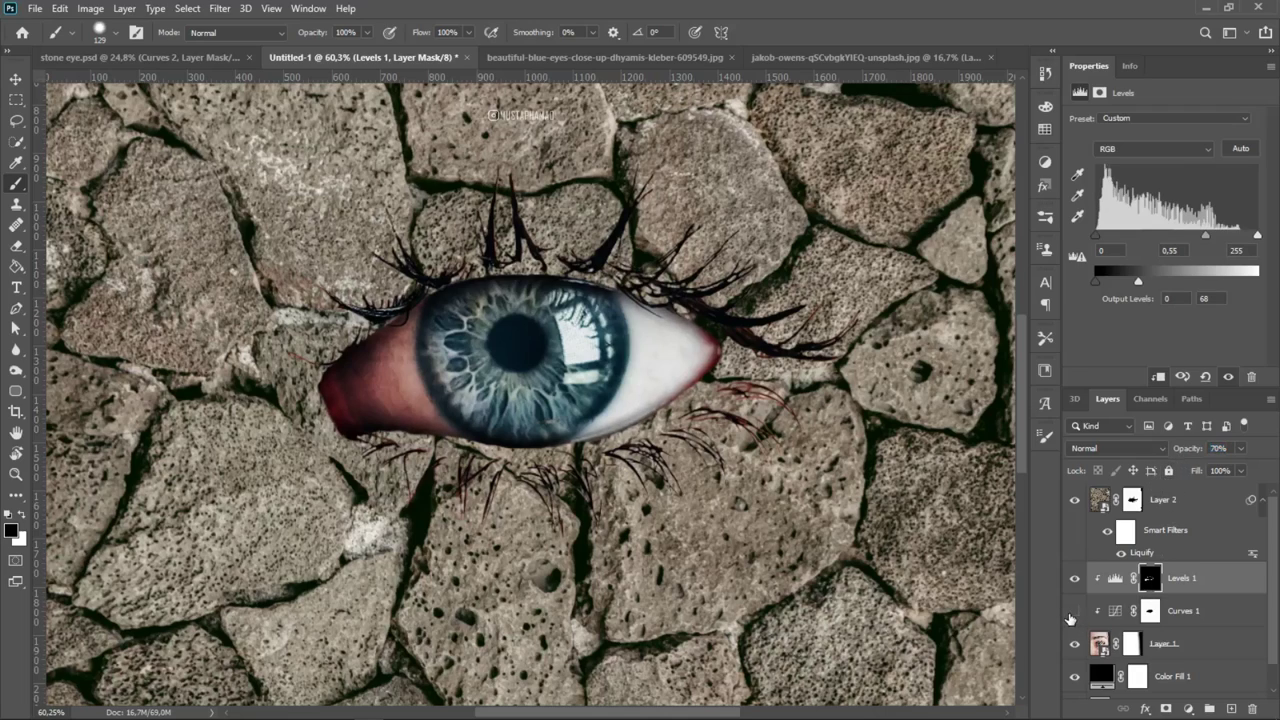
left_click(1074, 611)
left_click(1075, 611)
scroll(881, 508, "down", 3)
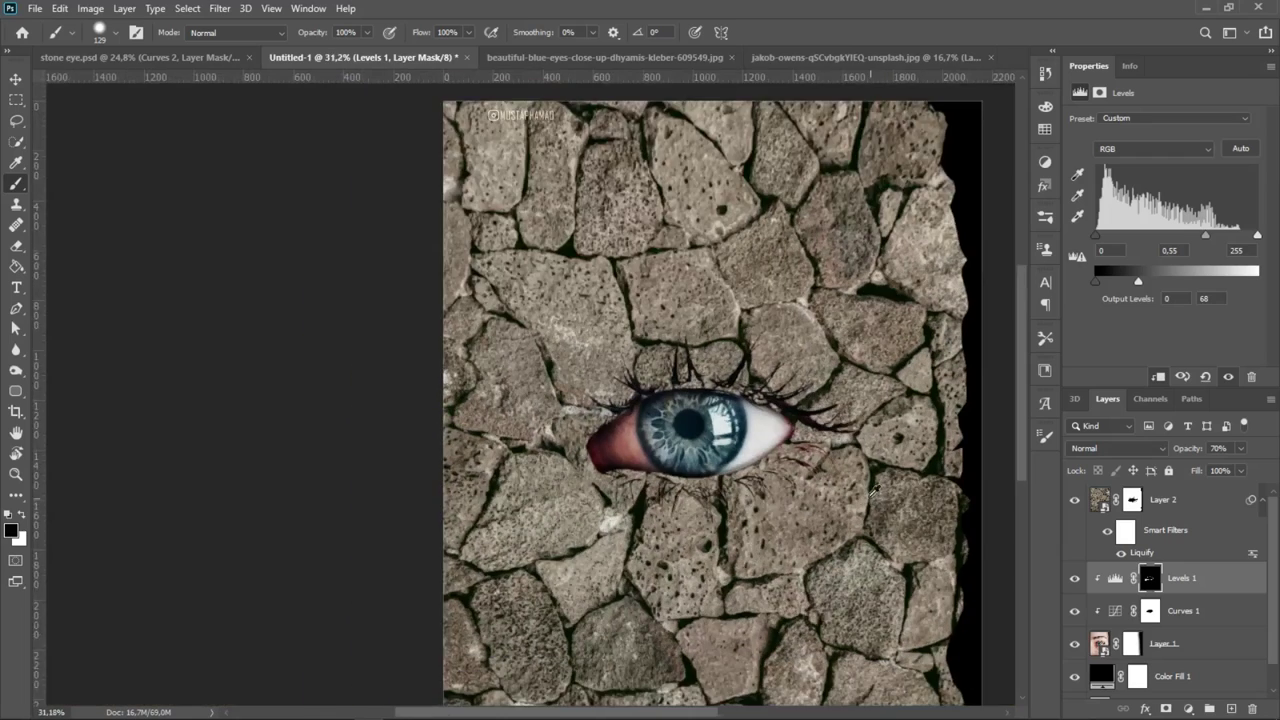
scroll(704, 436, "down", 2)
scroll(704, 436, "up", 1)
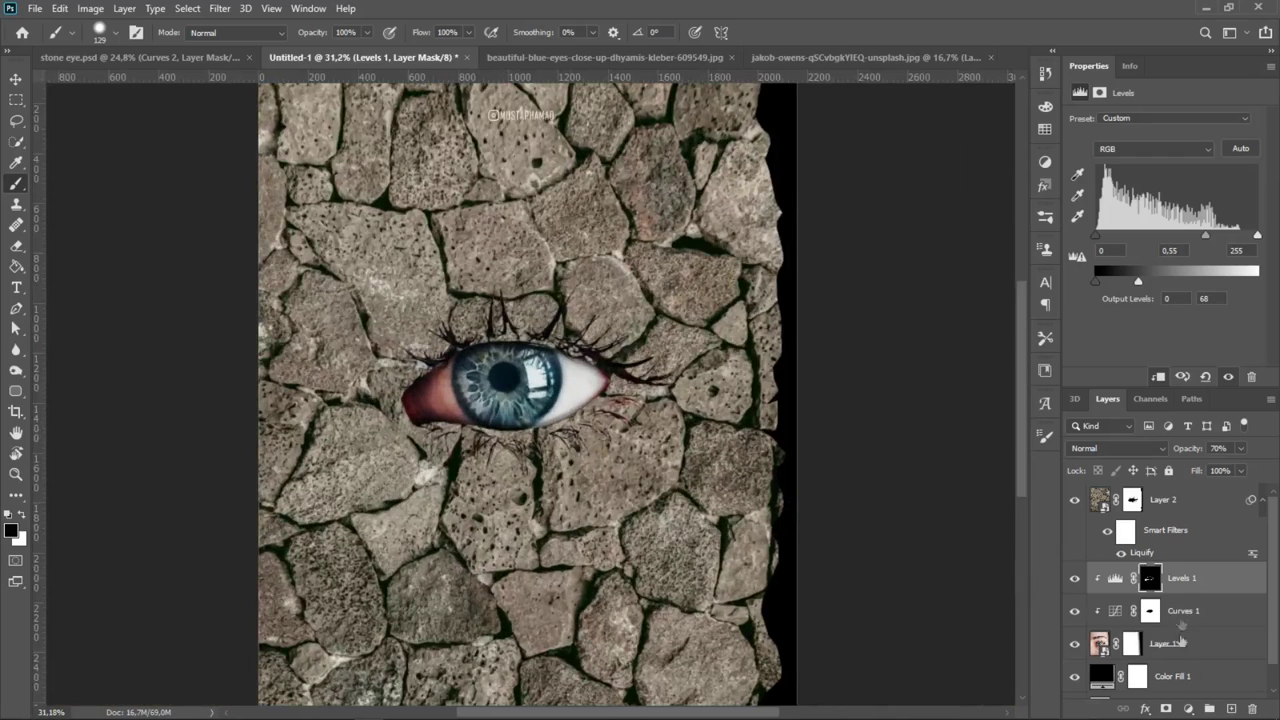
left_click(1231, 708)
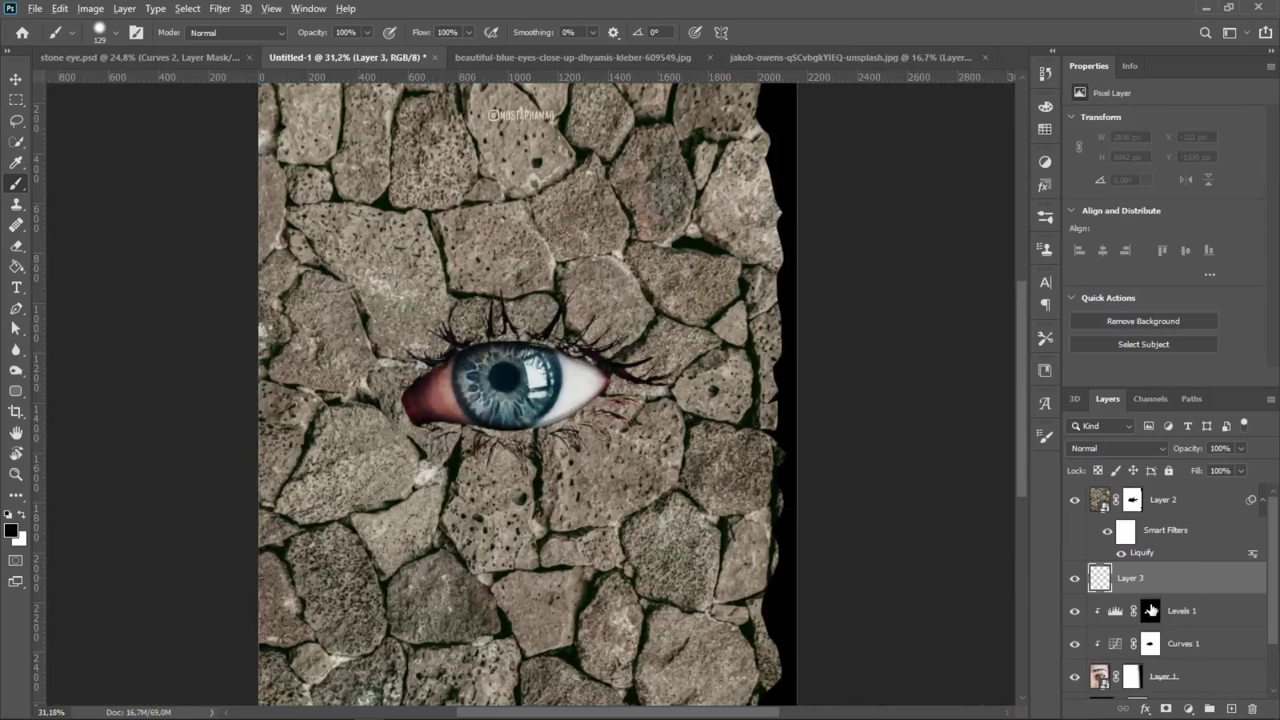
Clip Layer 3 to the layers beneath and make it the active painting layer
left_click(1110, 588, "alt")
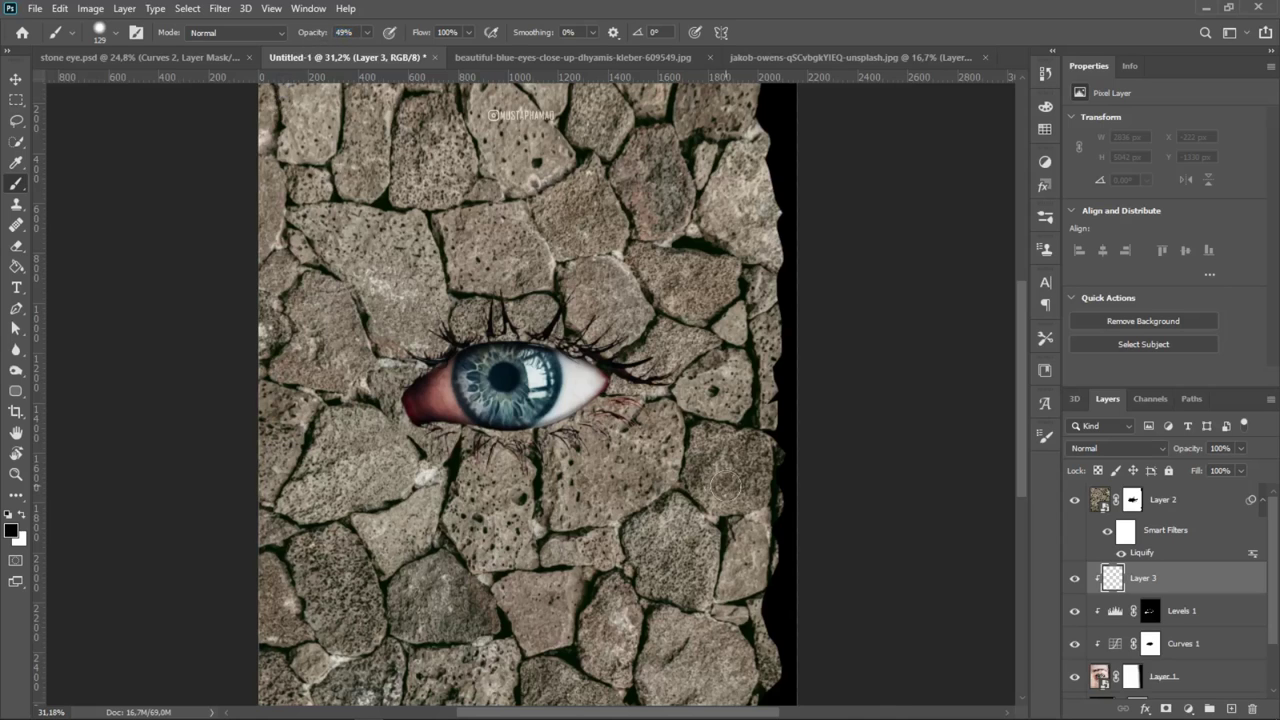
scroll(645, 460, "up", 2)
scroll(645, 460, "up", 2)
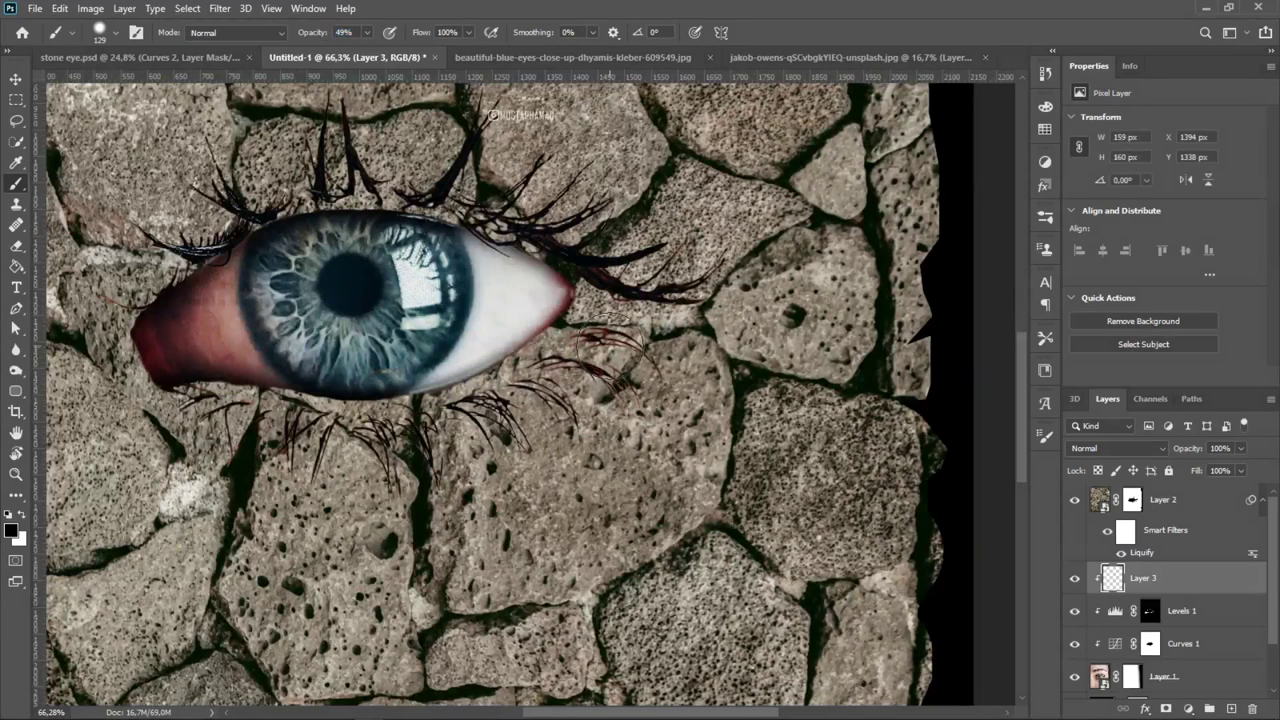
scroll(648, 388, "up", 2)
scroll(648, 388, "up", 2)
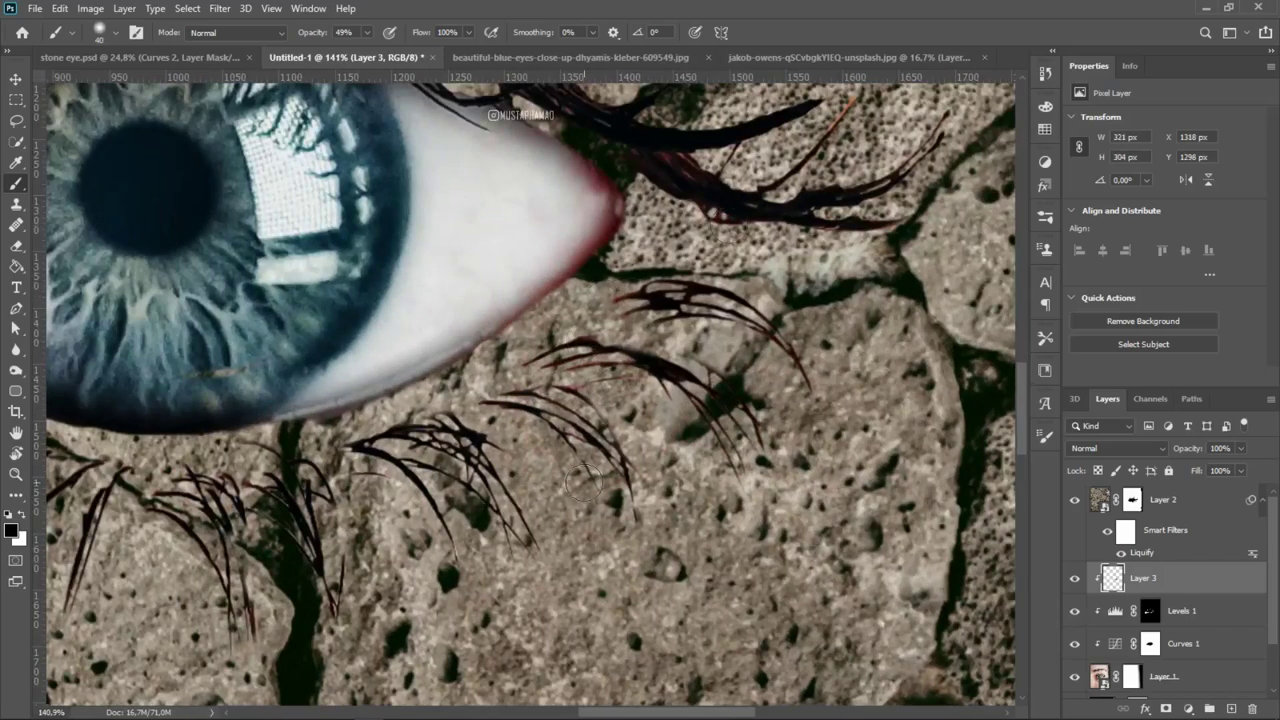
scroll(585, 483, "down", 1)
scroll(500, 490, "up", 2)
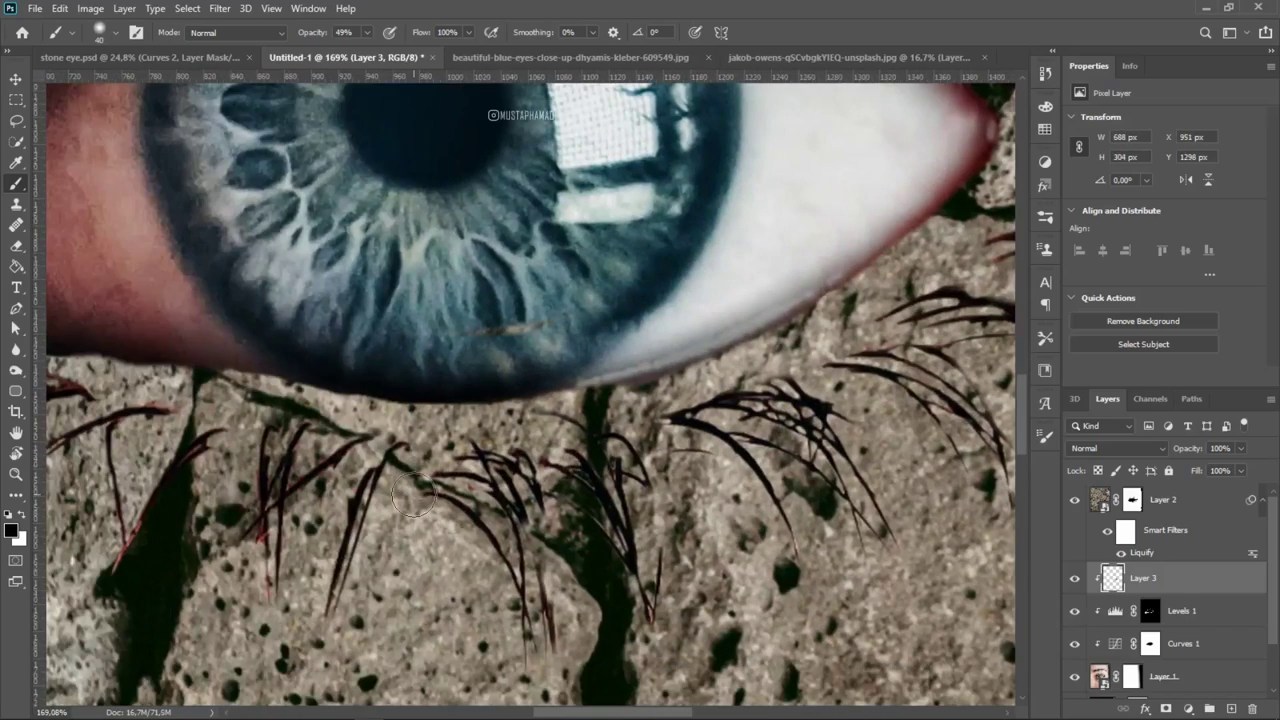
left_click(1132, 500)
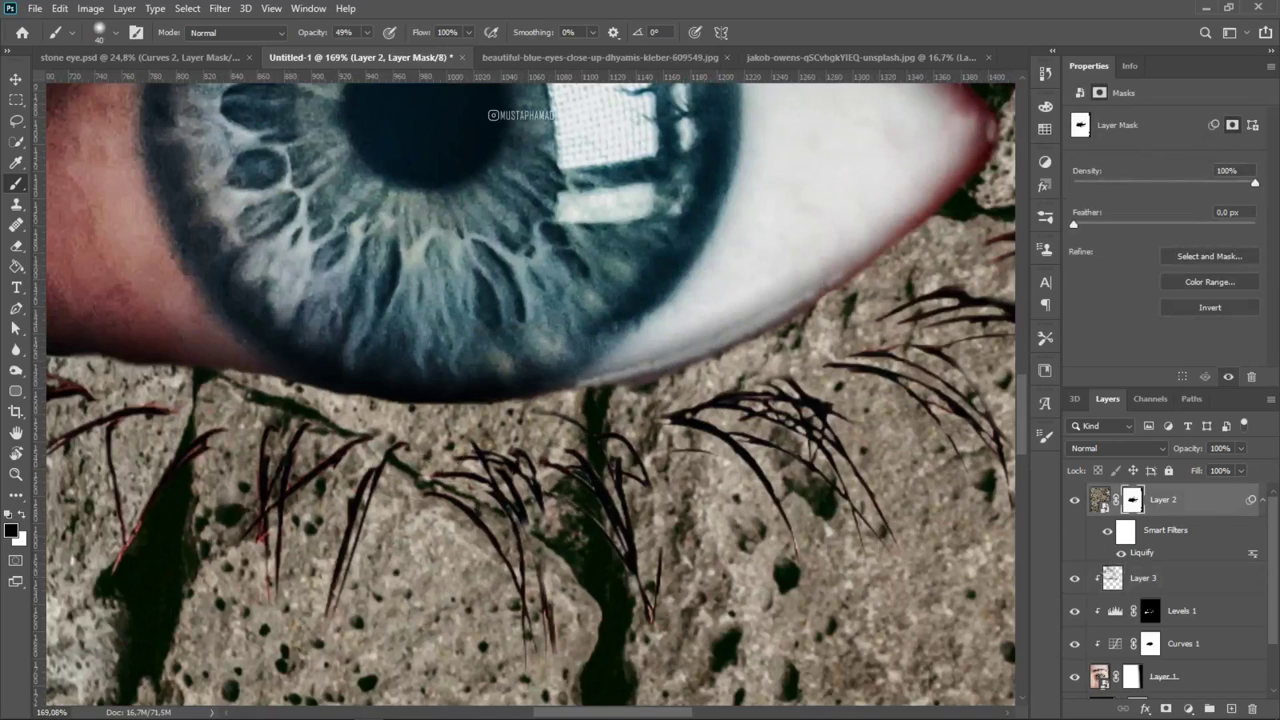
left_click(1143, 578)
Paint soft 49%-opacity, 40 px dark strokes among the lower lashes, toggling Layer 3 to compare
left_click_drag(545, 594, 558, 652)
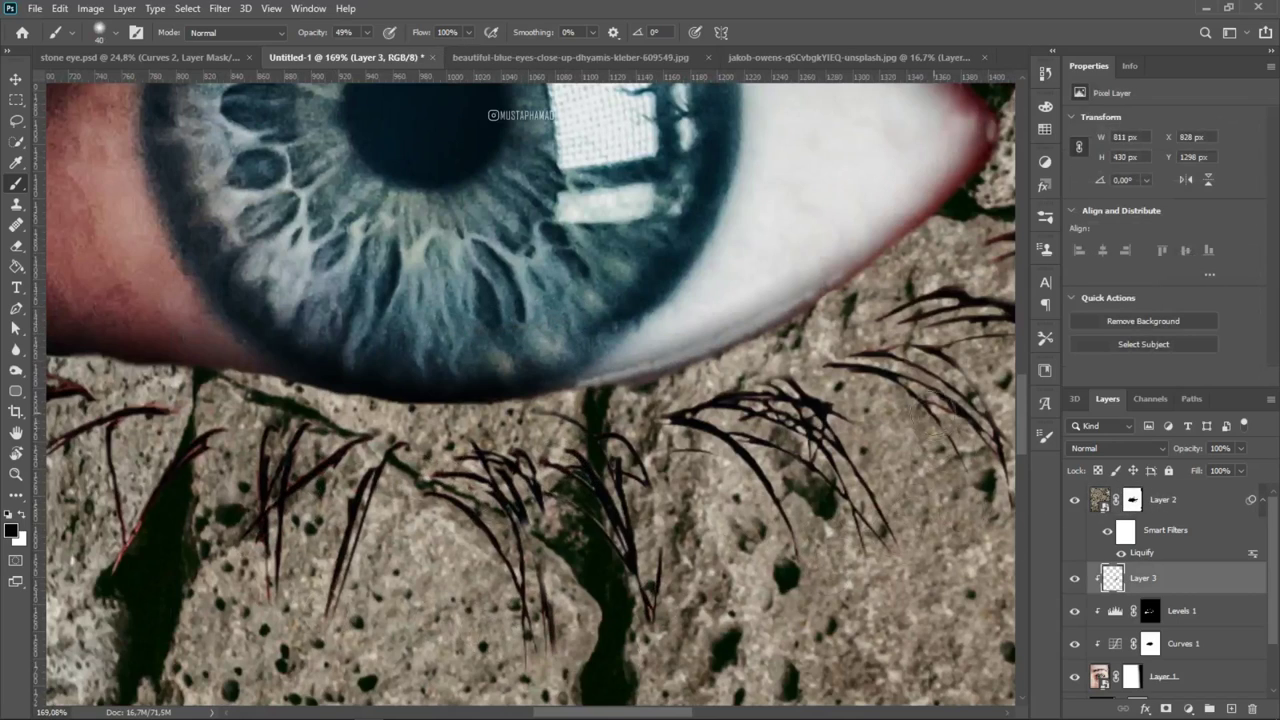
left_click_drag(500, 450, 720, 420)
left_click_drag(402, 427, 632, 492)
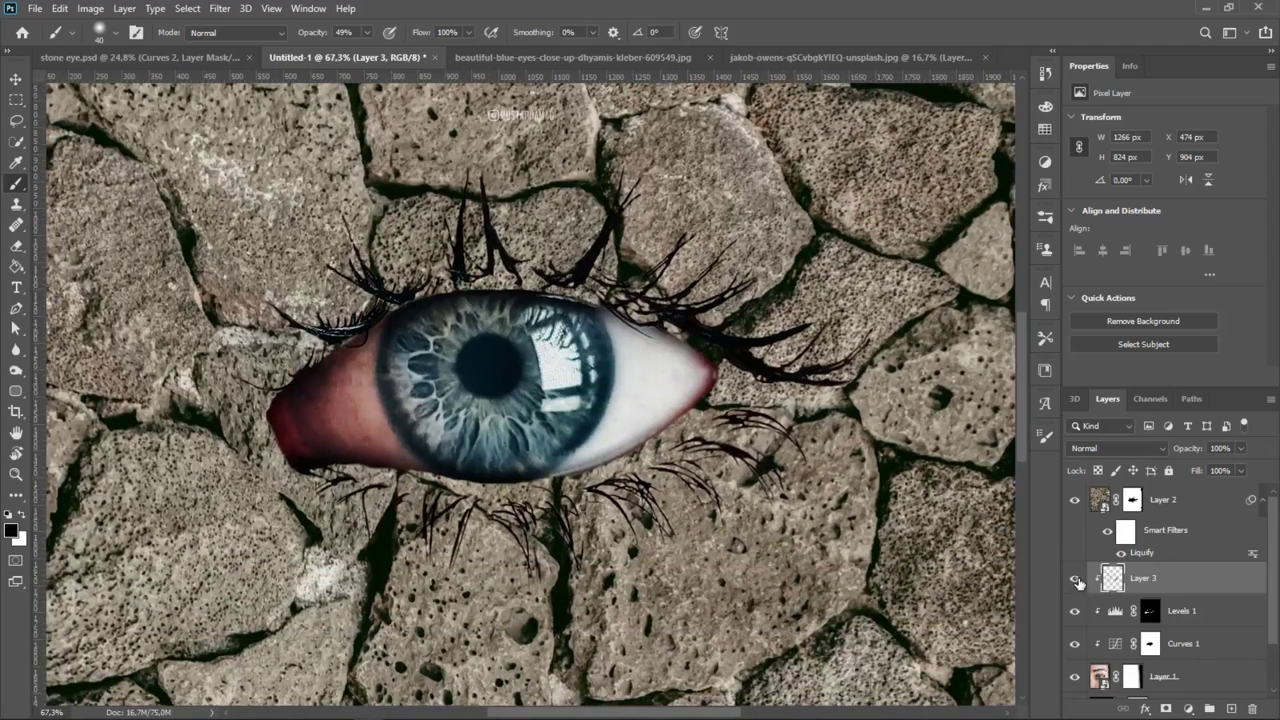
left_click(1075, 580)
left_click(1075, 580)
scroll(855, 530, "down", 2)
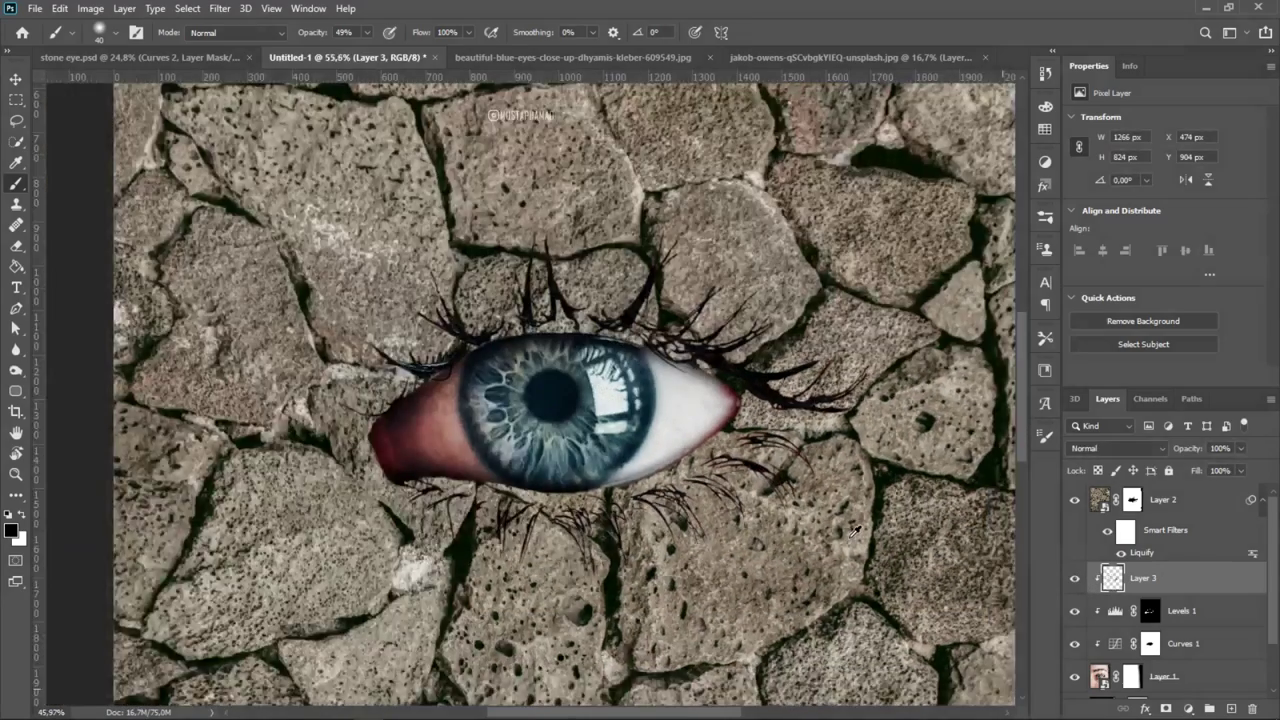
scroll(855, 530, "down", 2)
scroll(830, 520, "down", 2)
scroll(700, 500, "up", 1)
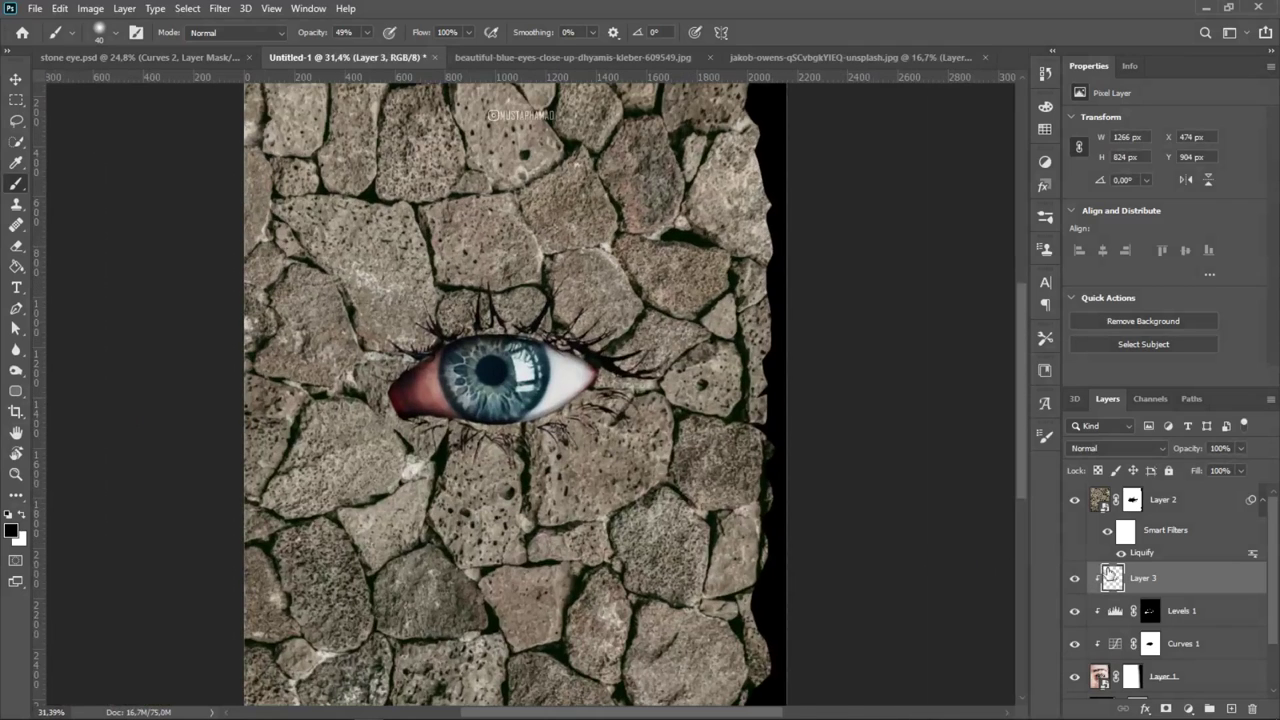
left_click(1189, 511)
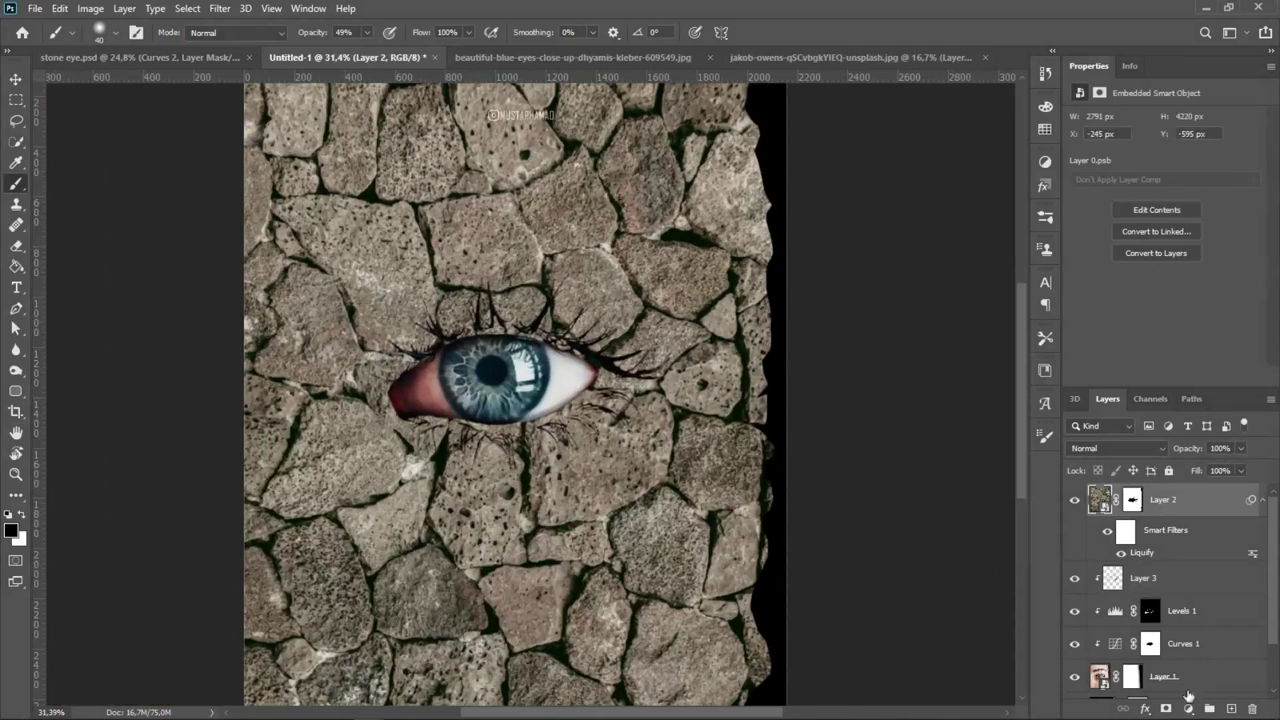
Add a Curves 2 adjustment clipped to Layer 2, pulled down to Input 149, Output 72
left_click(1189, 709)
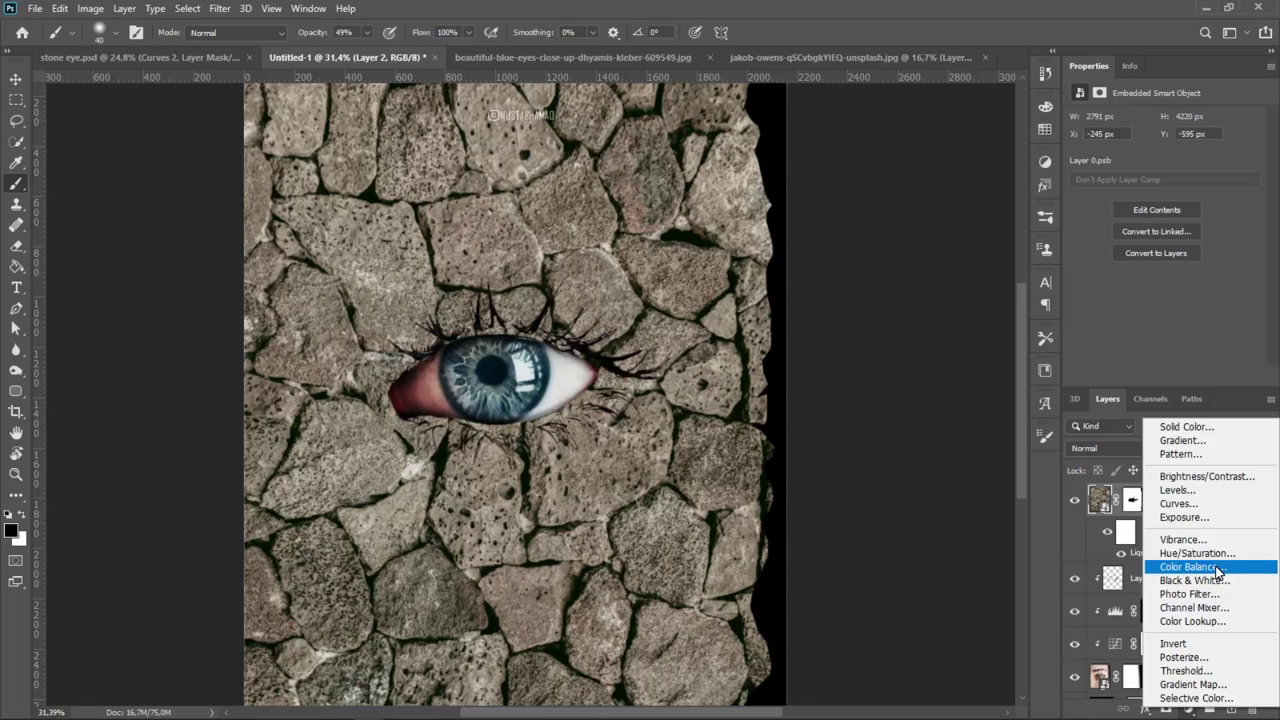
left_click(1193, 505)
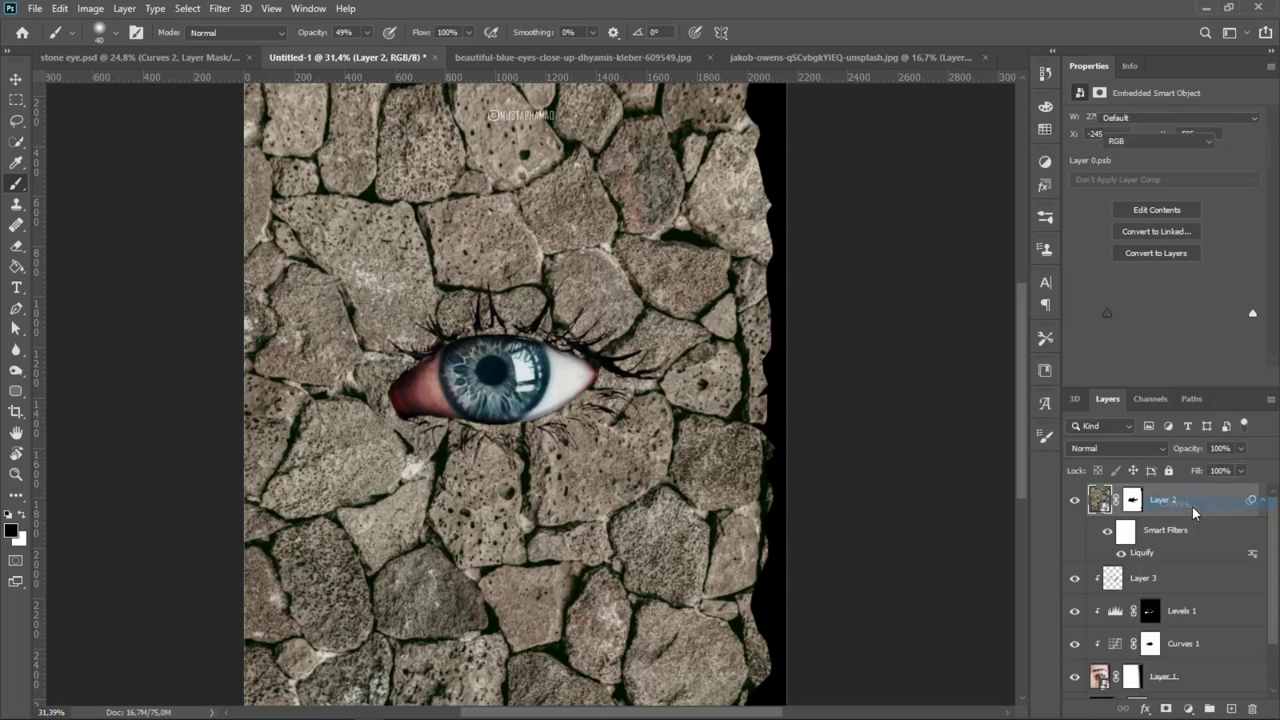
left_click(1160, 377)
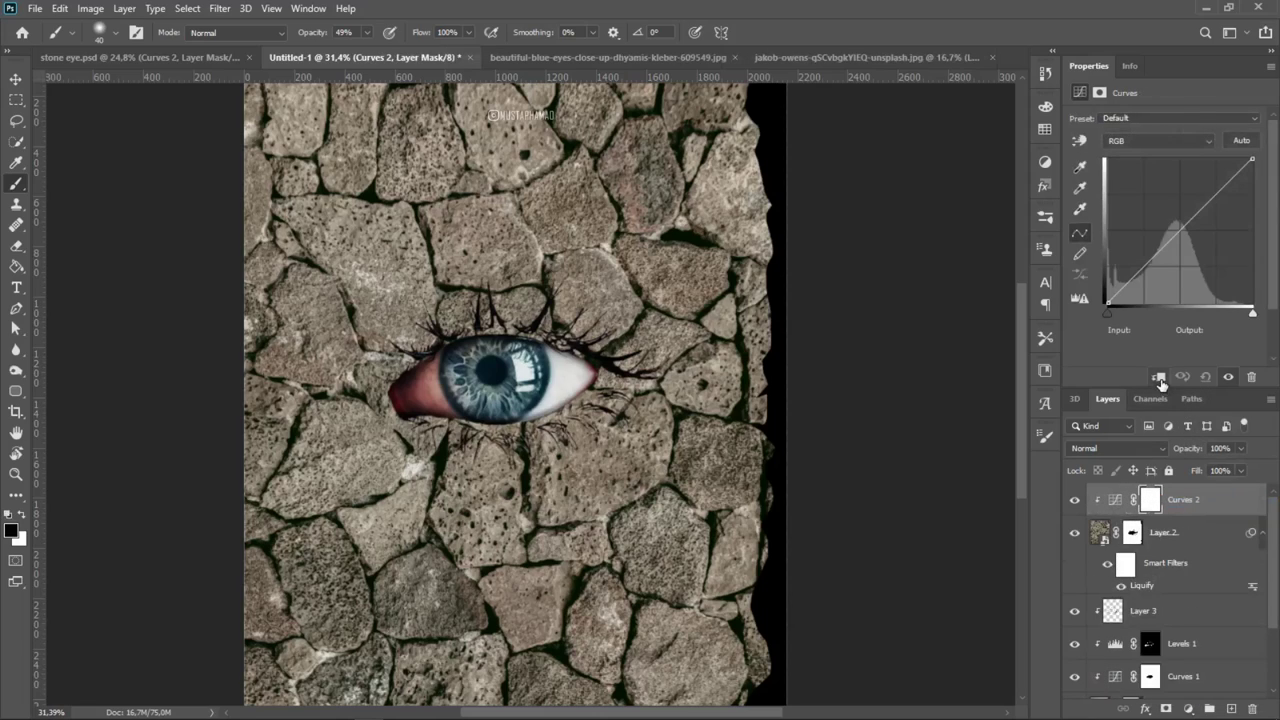
mouse_move(1174, 237)
left_mouse_down()
mouse_move(1177, 261)
mouse_move(1150, 262)
mouse_move(1190, 287)
mouse_move(1192, 261)
left_mouse_up()
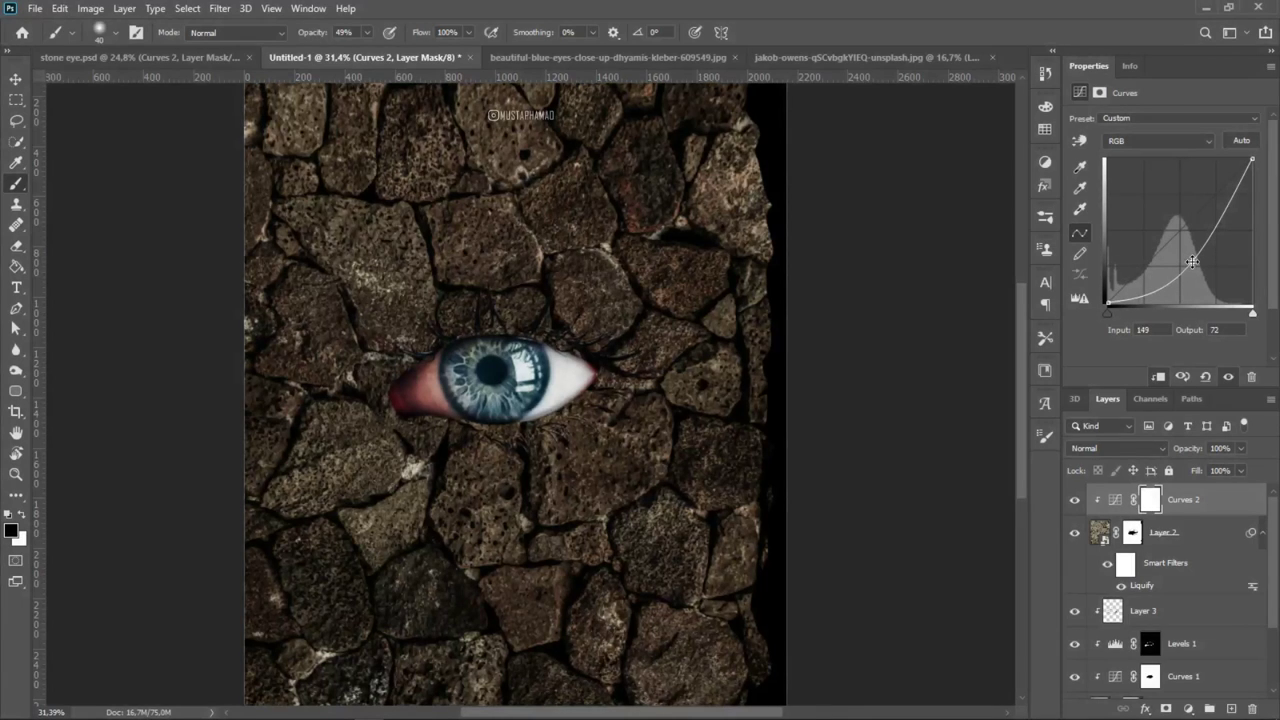
Invert the Curves 2 mask to black, hiding its darkening
key("ctrl+i")
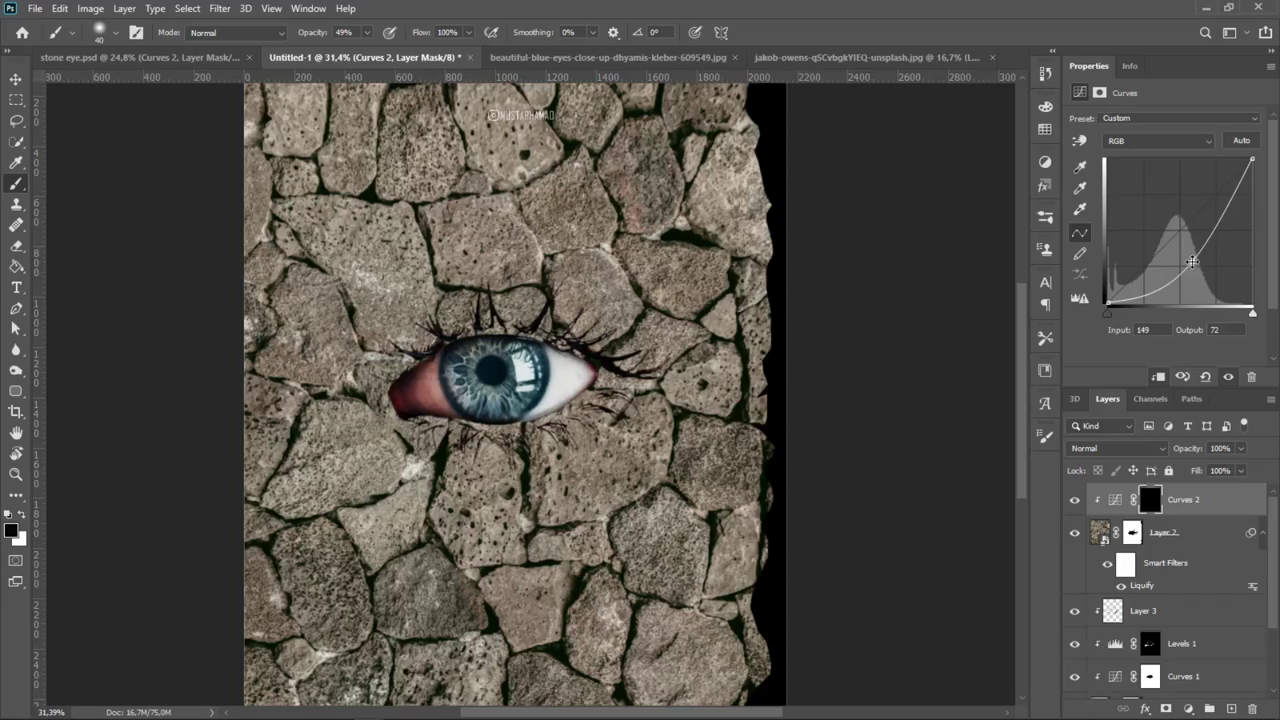
scroll(435, 430, "up", 2)
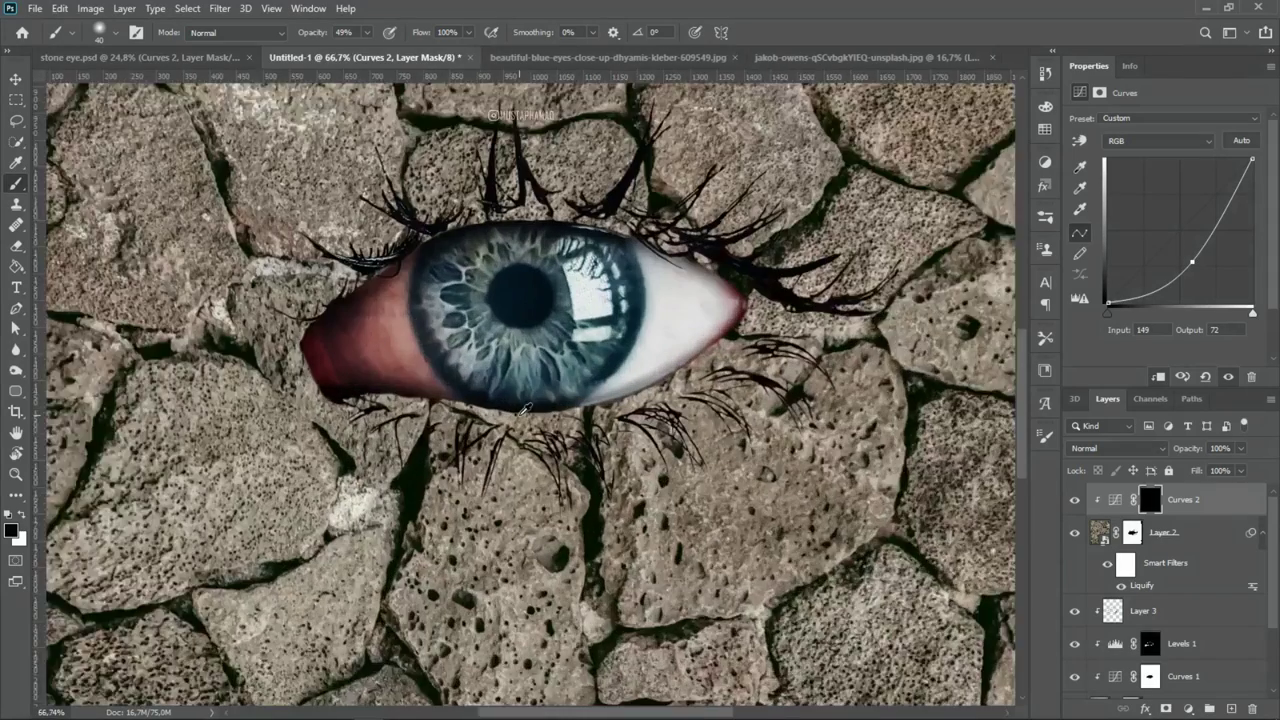
scroll(430, 405, "up", 2)
scroll(427, 390, "up", 2)
scroll(427, 380, "up", 2)
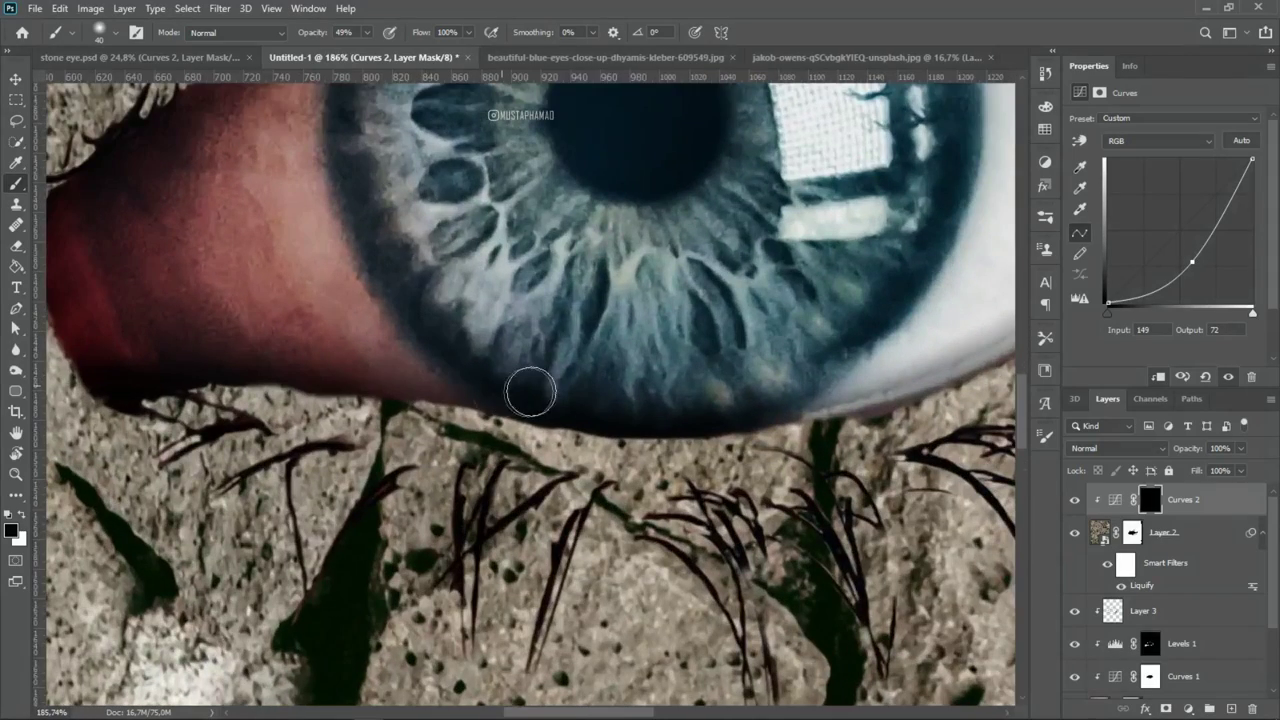
Paint white with a soft brush along the eye's lower edge to restore the shadow
key("x")
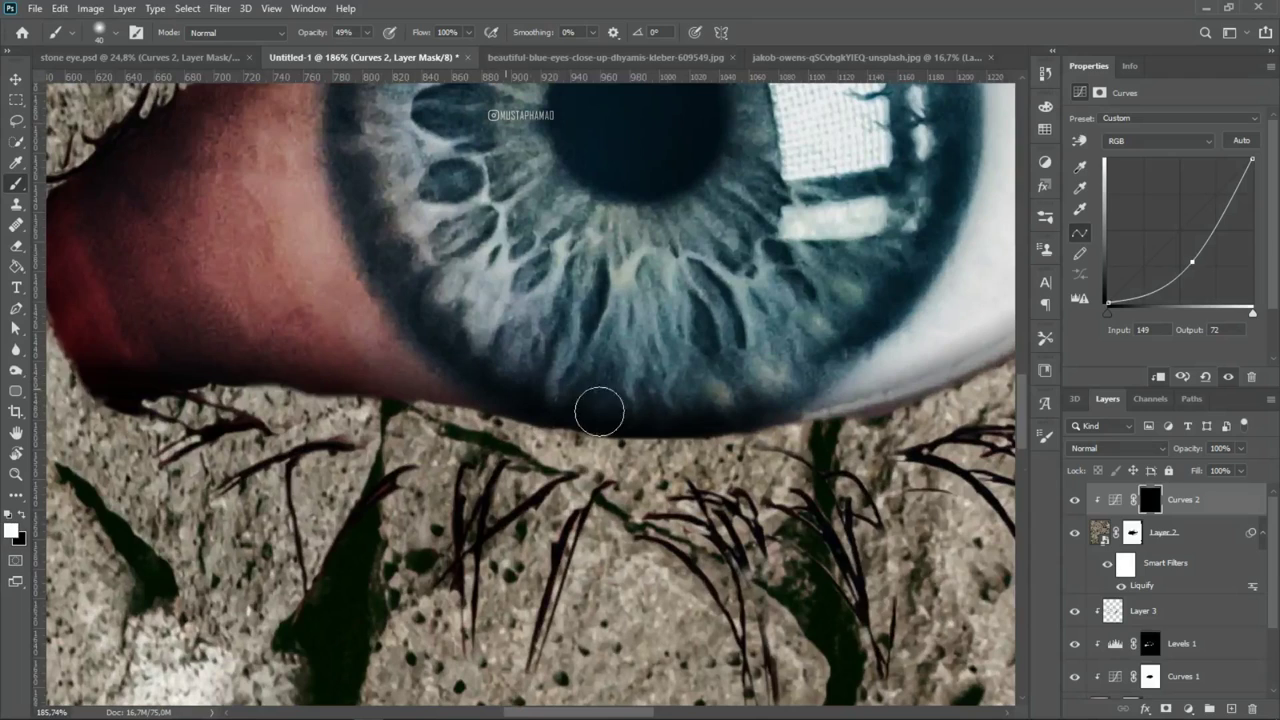
right_click(601, 404, "alt")
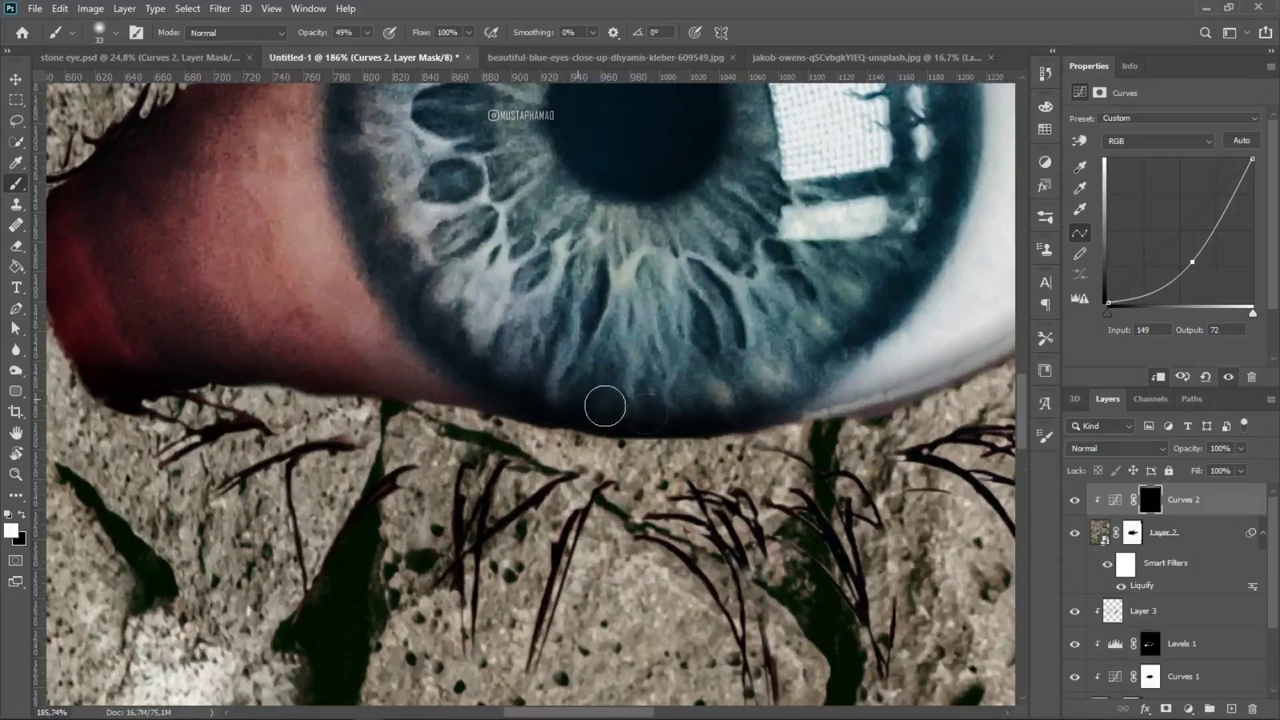
left_click_drag(580, 415, 763, 409)
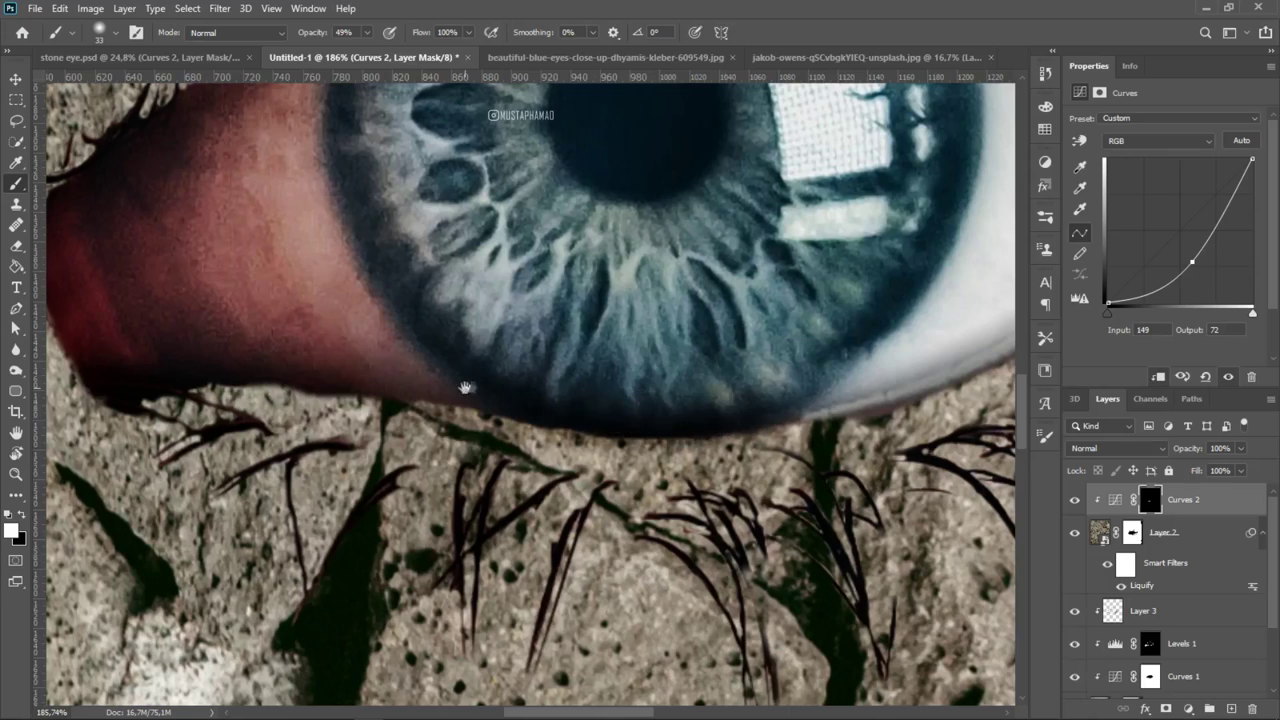
mouse_move(377, 370)
left_mouse_down()
mouse_move(724, 405)
mouse_move(549, 409)
mouse_move(491, 434)
mouse_move(423, 386)
mouse_move(406, 337)
mouse_move(477, 423)
left_mouse_up()
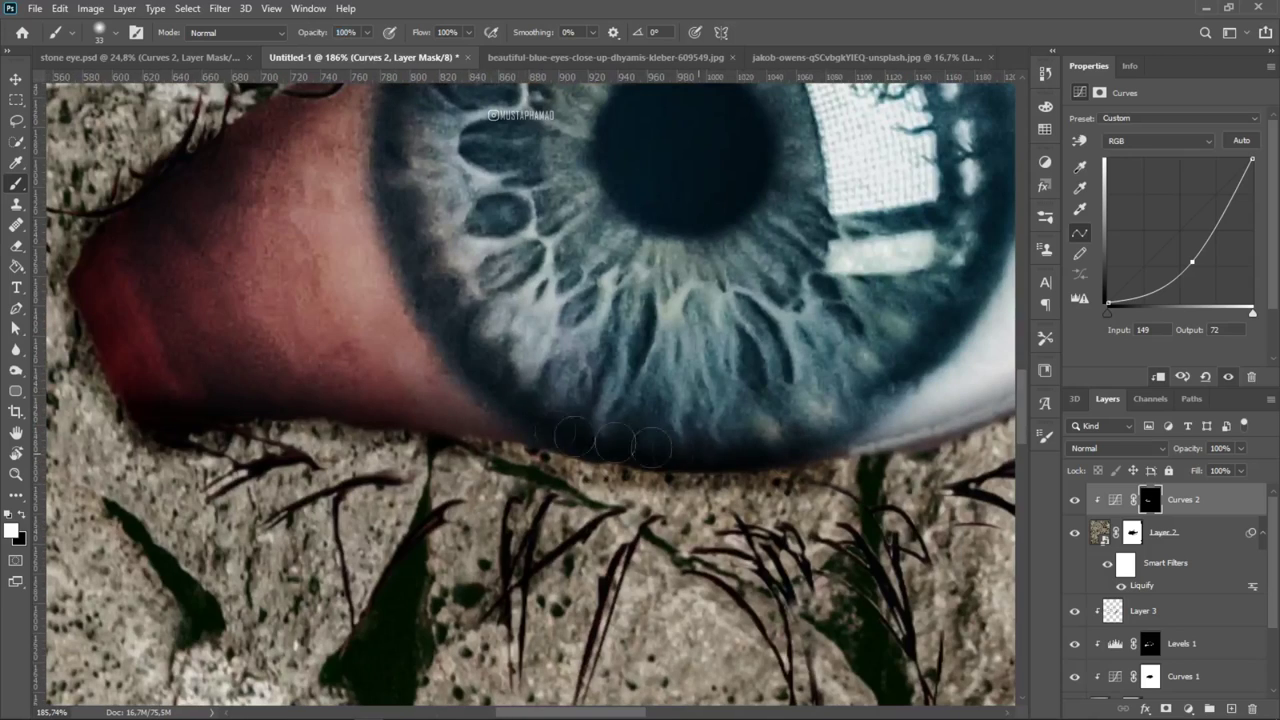
key("bracketright")
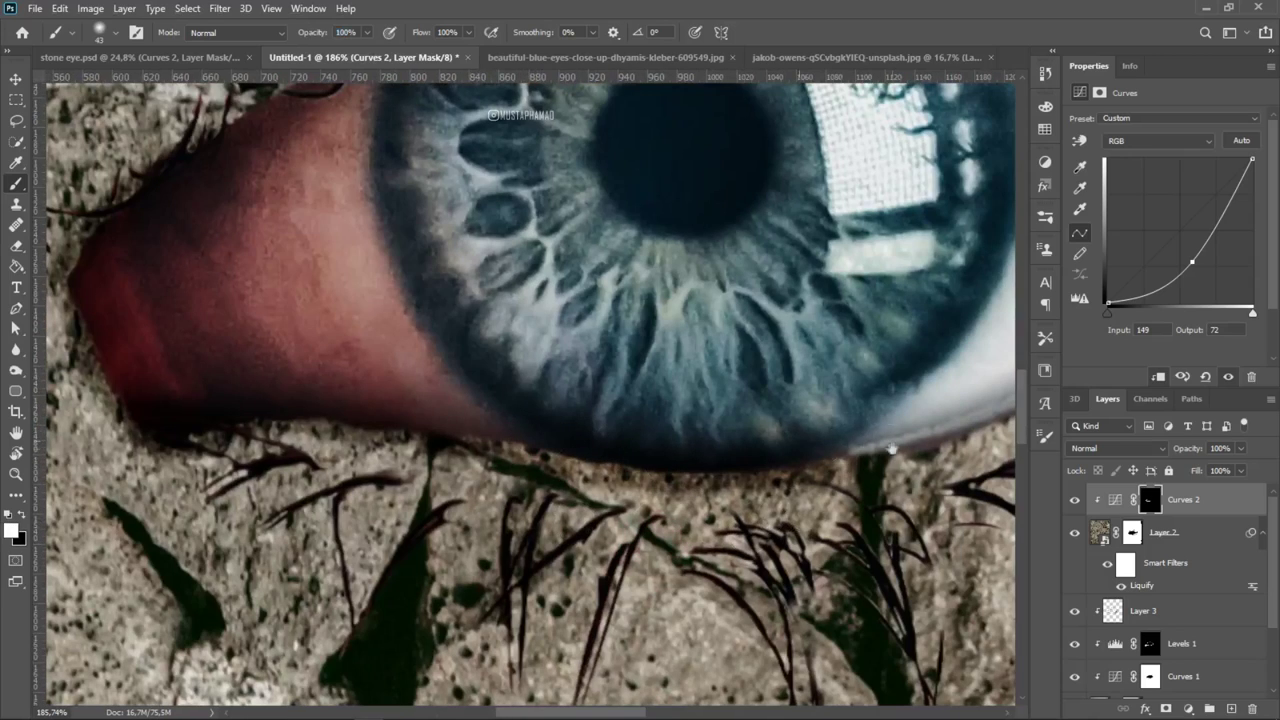
left_click_drag(890, 448, 470, 448)
left_click_drag(777, 264, 591, 370)
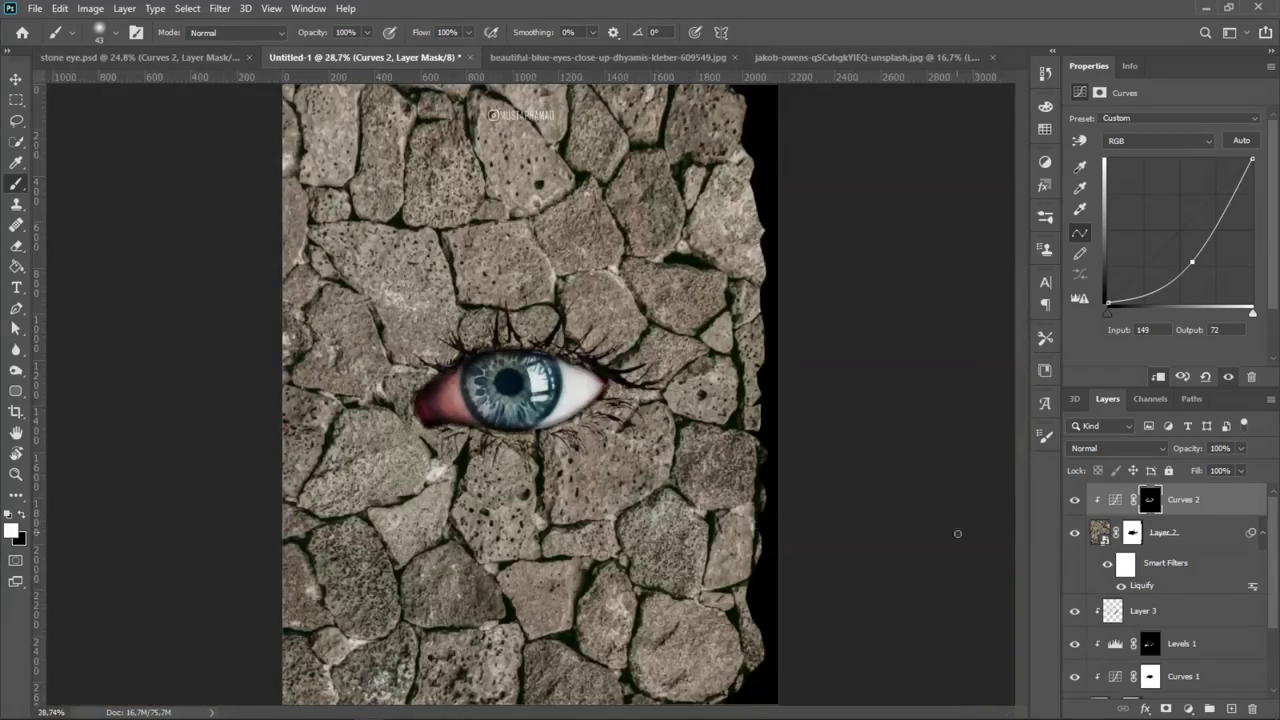
Toggle Curves 2 off and on to compare the under-lid shadow
left_click(1074, 502)
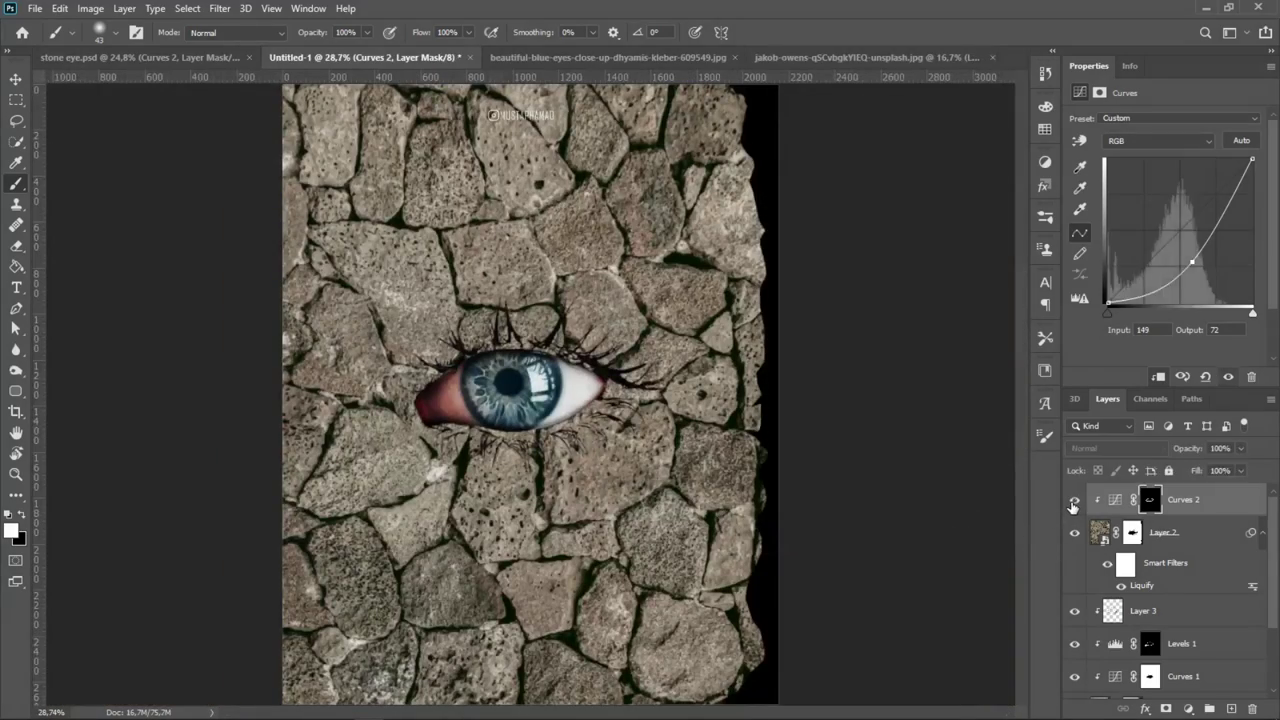
left_click(1074, 502)
scroll(435, 415, "down", 3)
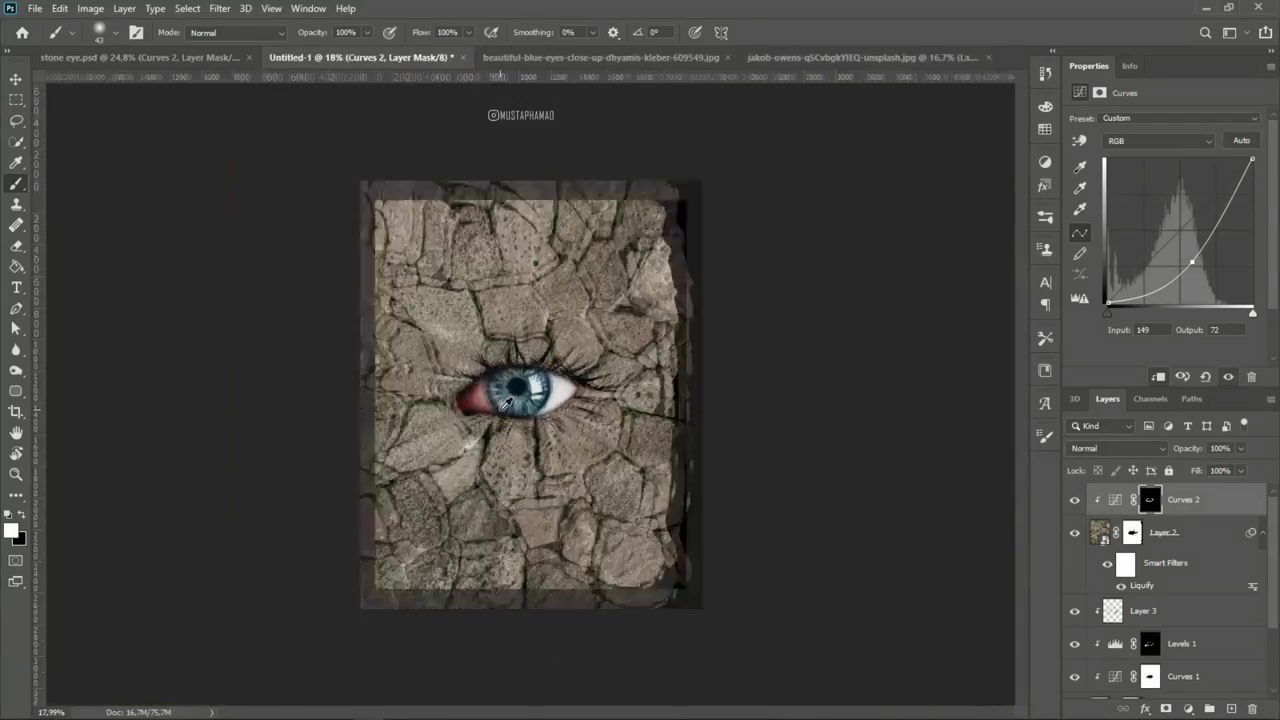
scroll(553, 369, "up", 2)
scroll(553, 369, "up", 2)
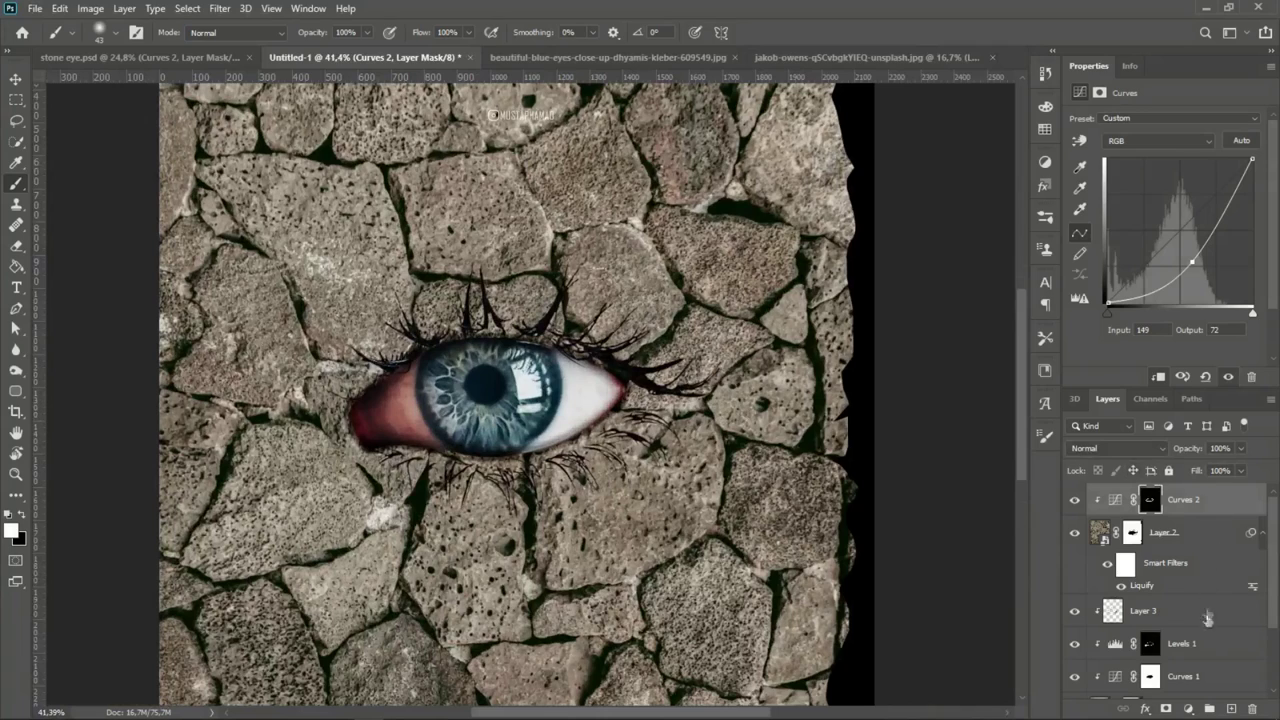
Add a Levels adjustment with output white 180 and midtones 0.67, then invert its mask to black
left_click(1192, 709)
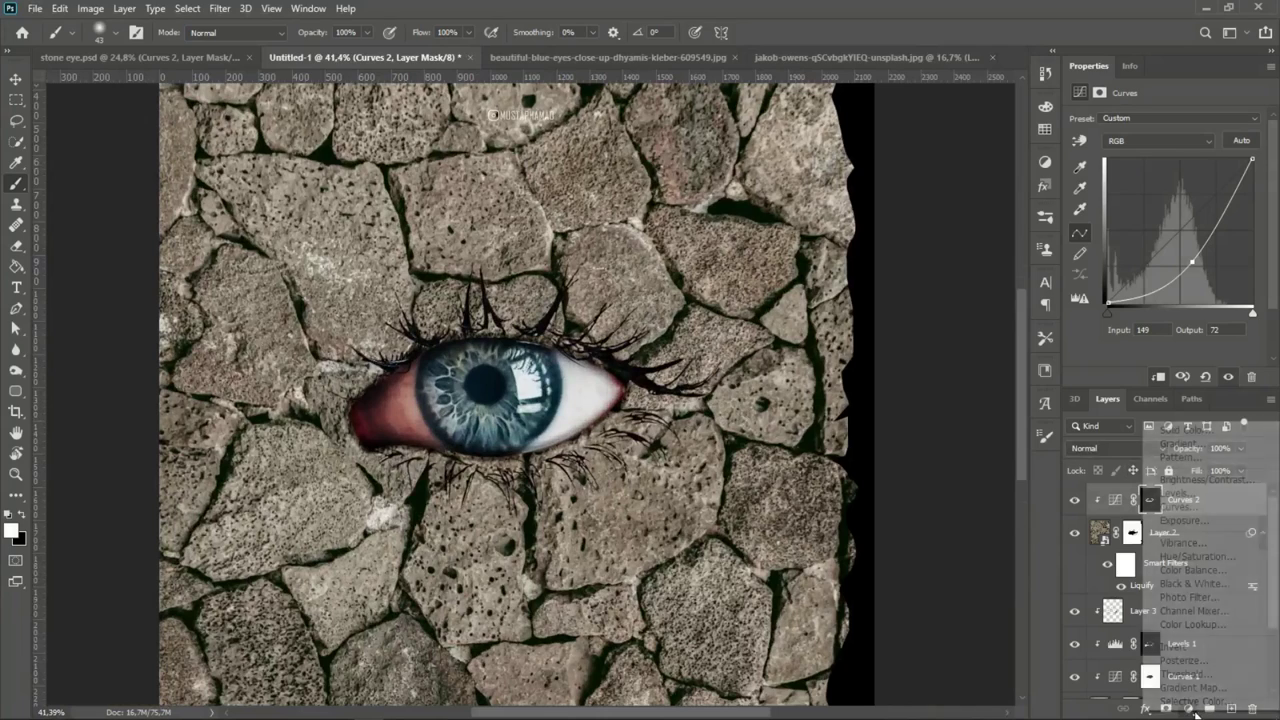
left_click(1203, 494)
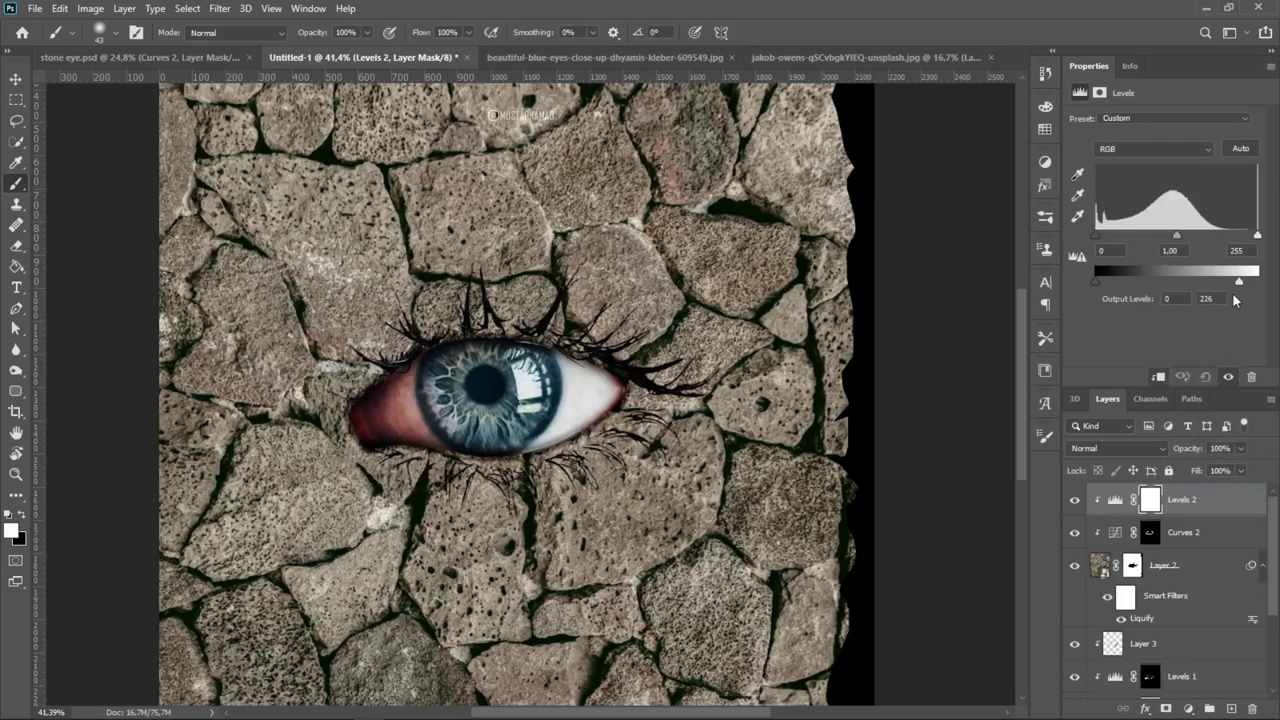
left_click_drag(1236, 300, 1217, 310)
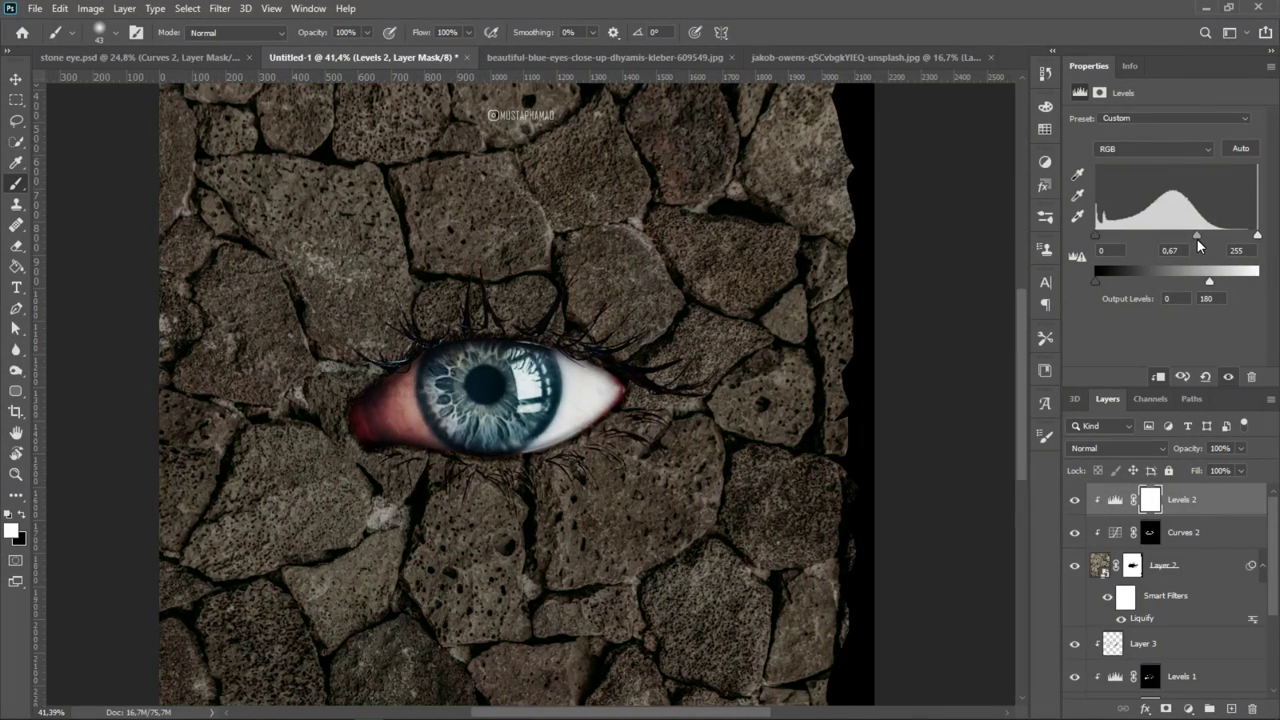
key("ctrl+i")
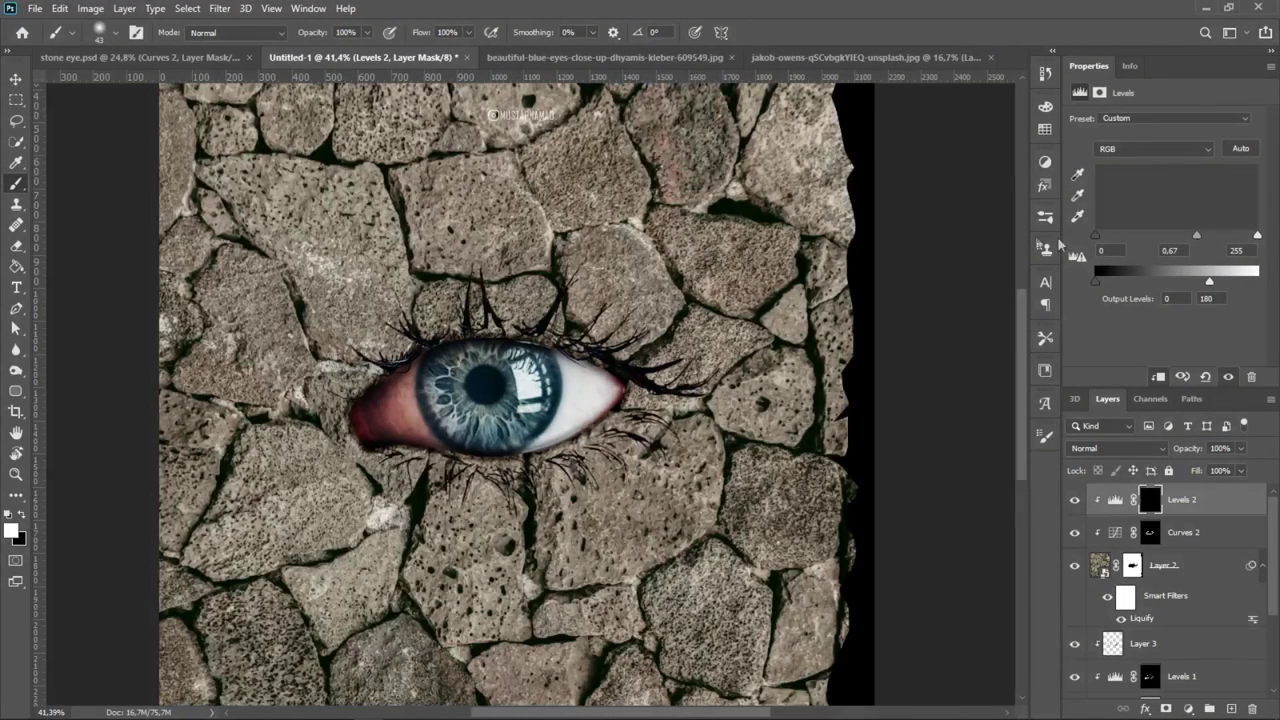
scroll(543, 296, "up", 2)
scroll(543, 296, "up", 2)
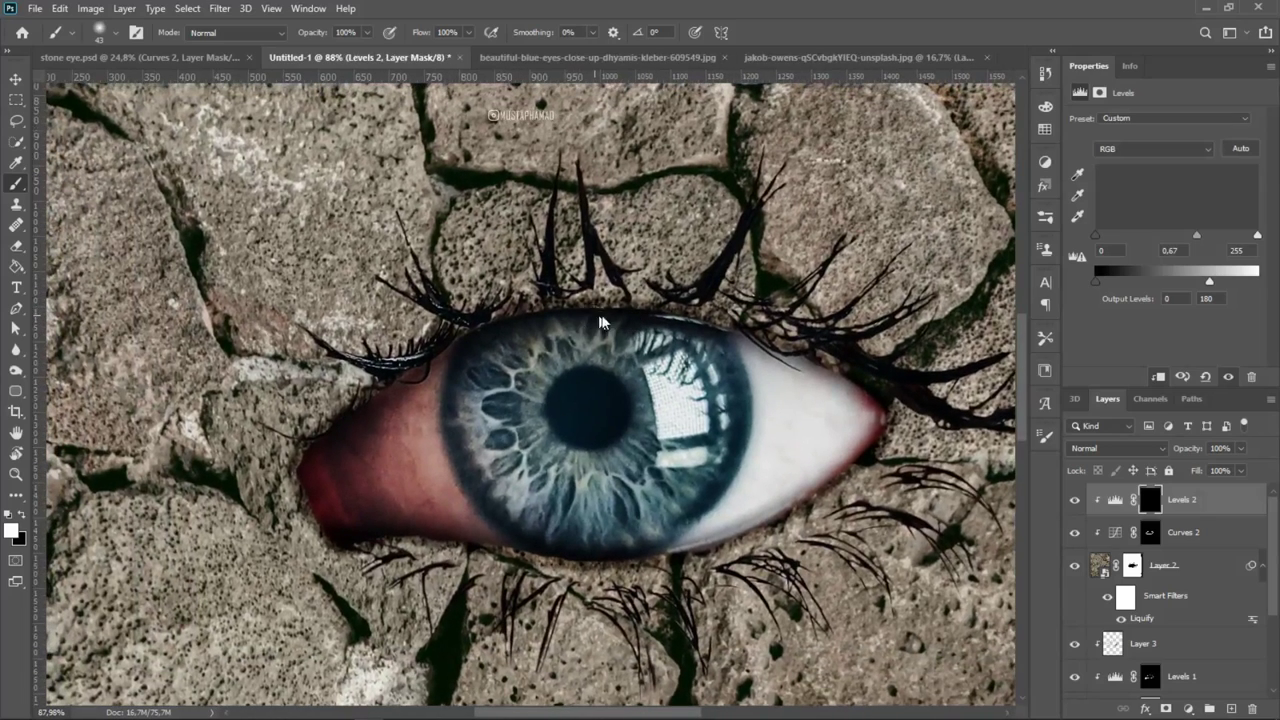
Paint the Levels 2 darkening back onto the lashes and lid around the iris
key("]")
key("]")
key("]")
mouse_move(476, 354)
left_mouse_down()
mouse_move(364, 395)
mouse_move(435, 322)
mouse_move(621, 296)
left_mouse_up()
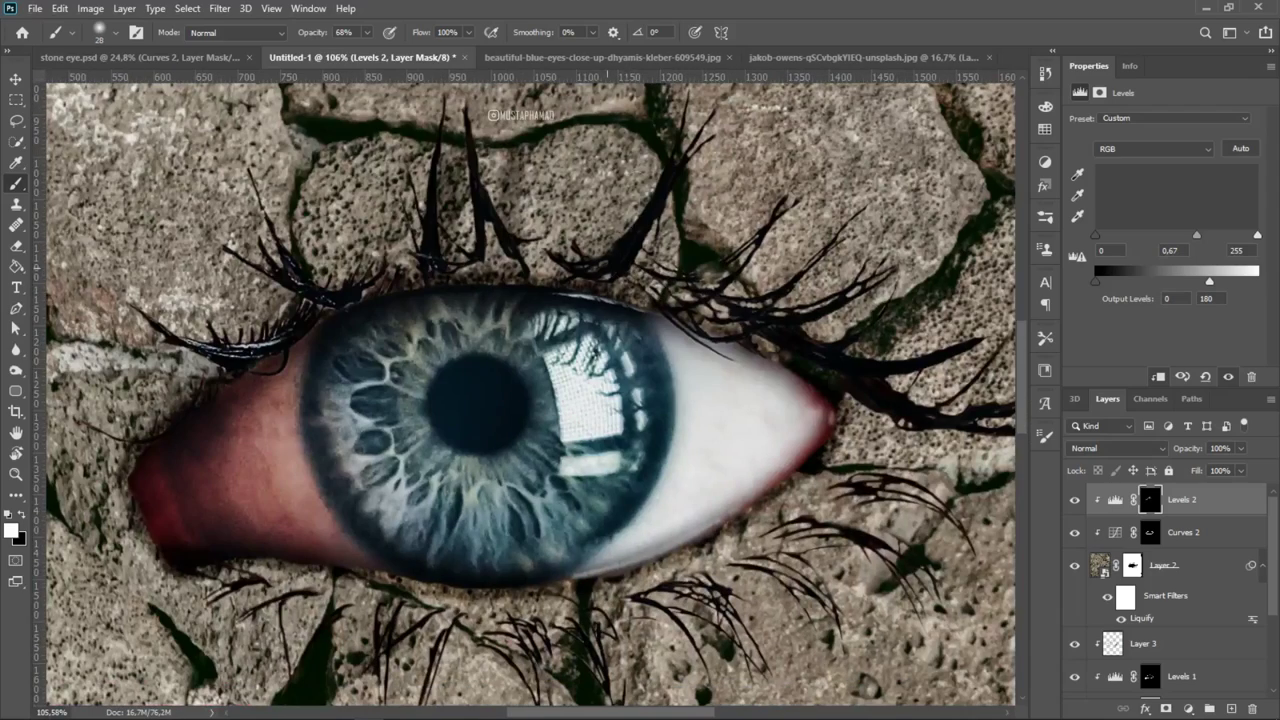
left_click_drag(610, 282, 640, 165)
left_click_drag(658, 284, 853, 357)
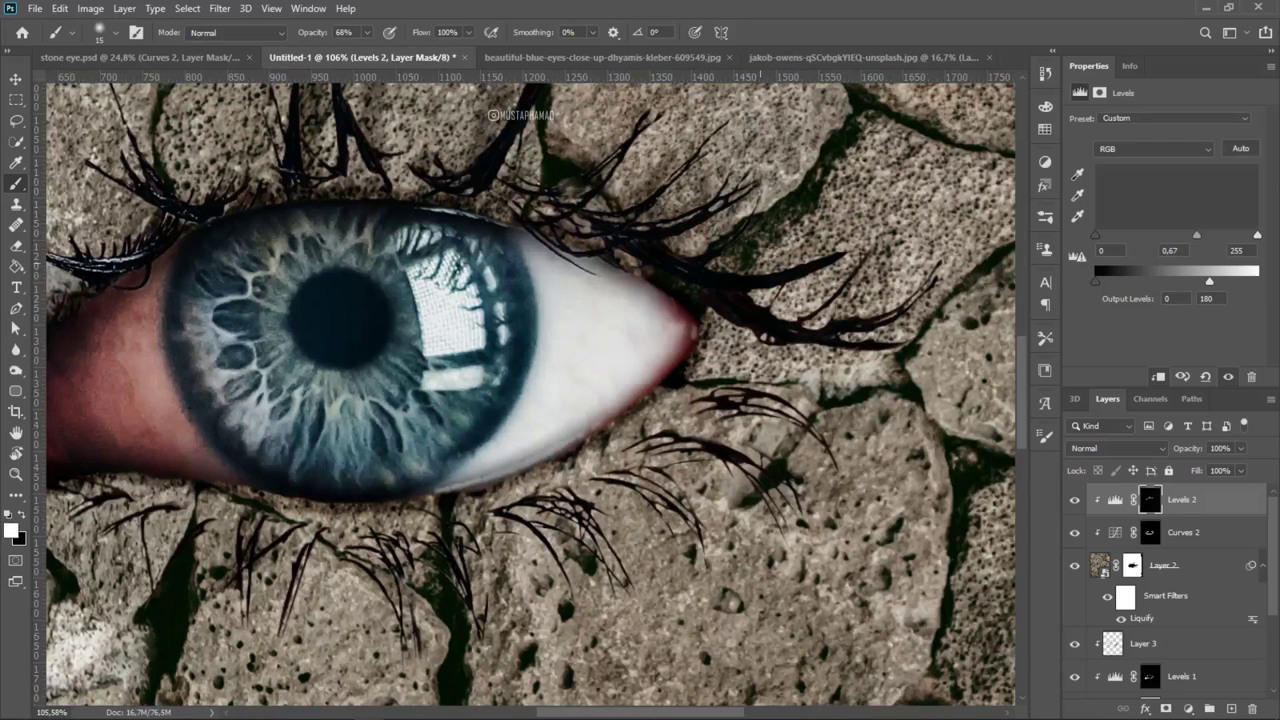
left_click_drag(751, 343, 734, 429)
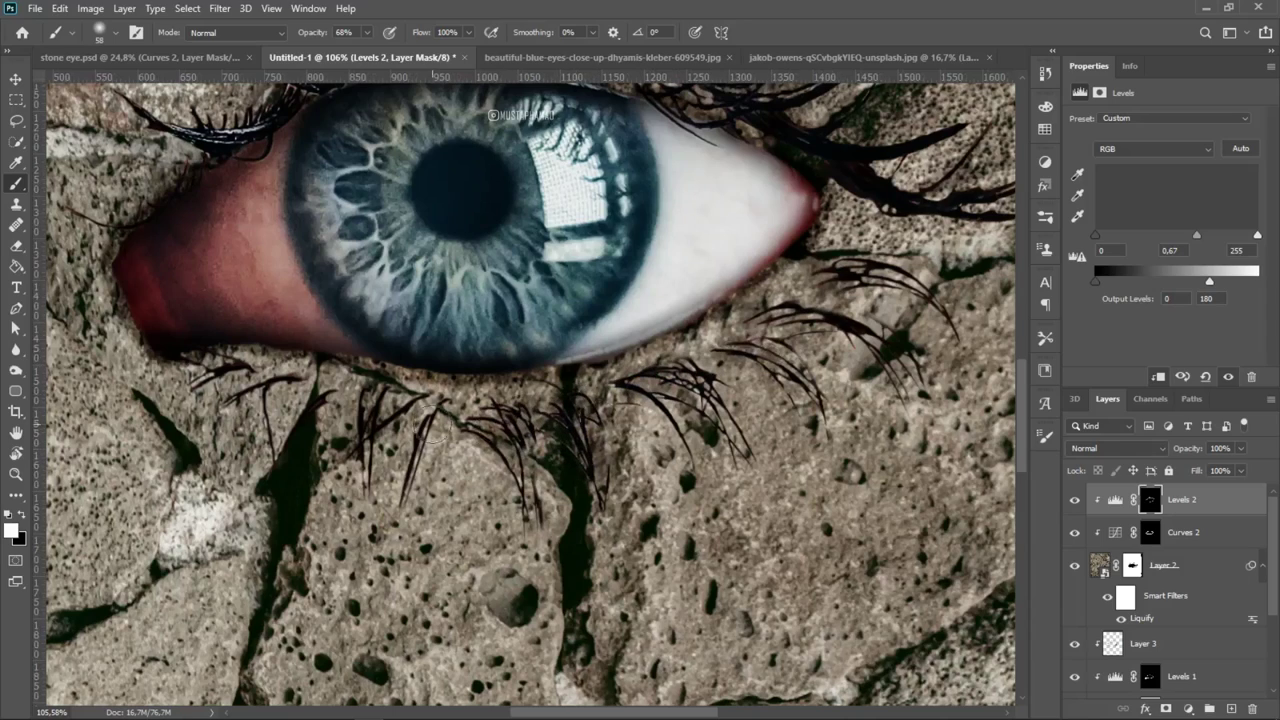
mouse_move(329, 400)
left_mouse_down()
mouse_move(300, 378)
mouse_move(280, 397)
left_mouse_up()
left_click_drag(858, 348, 772, 326)
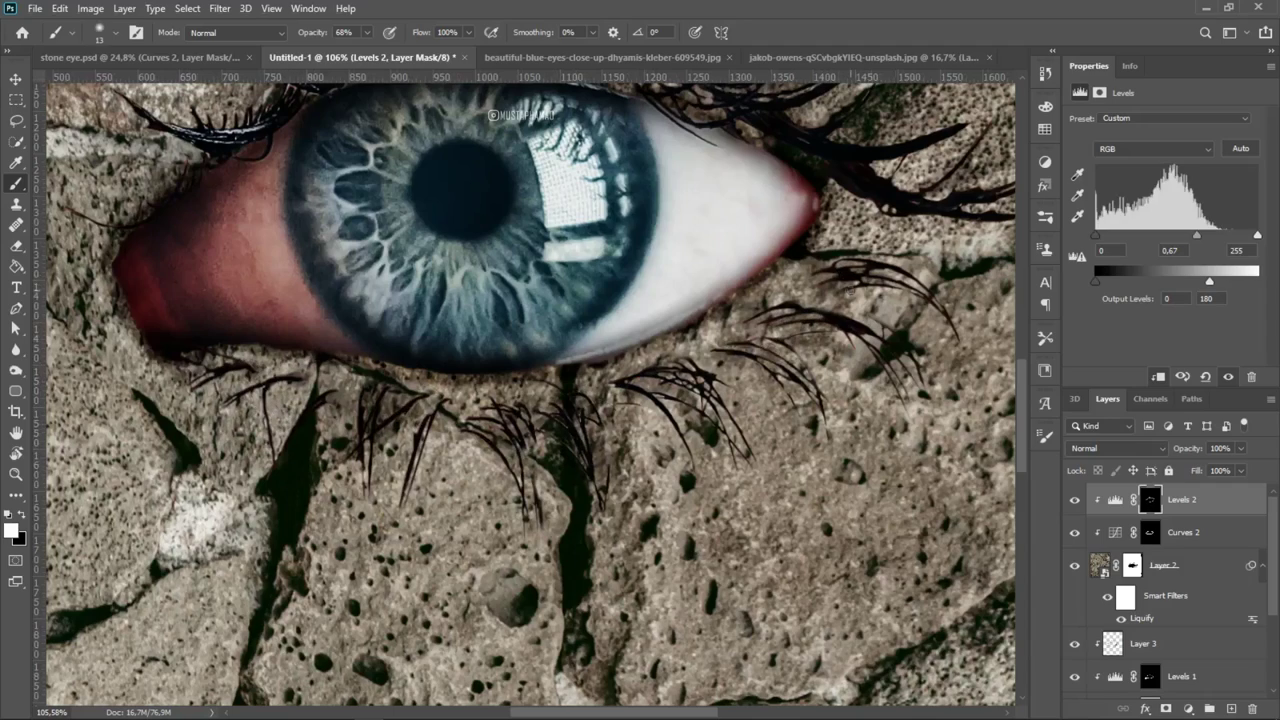
left_click_drag(632, 394, 684, 450)
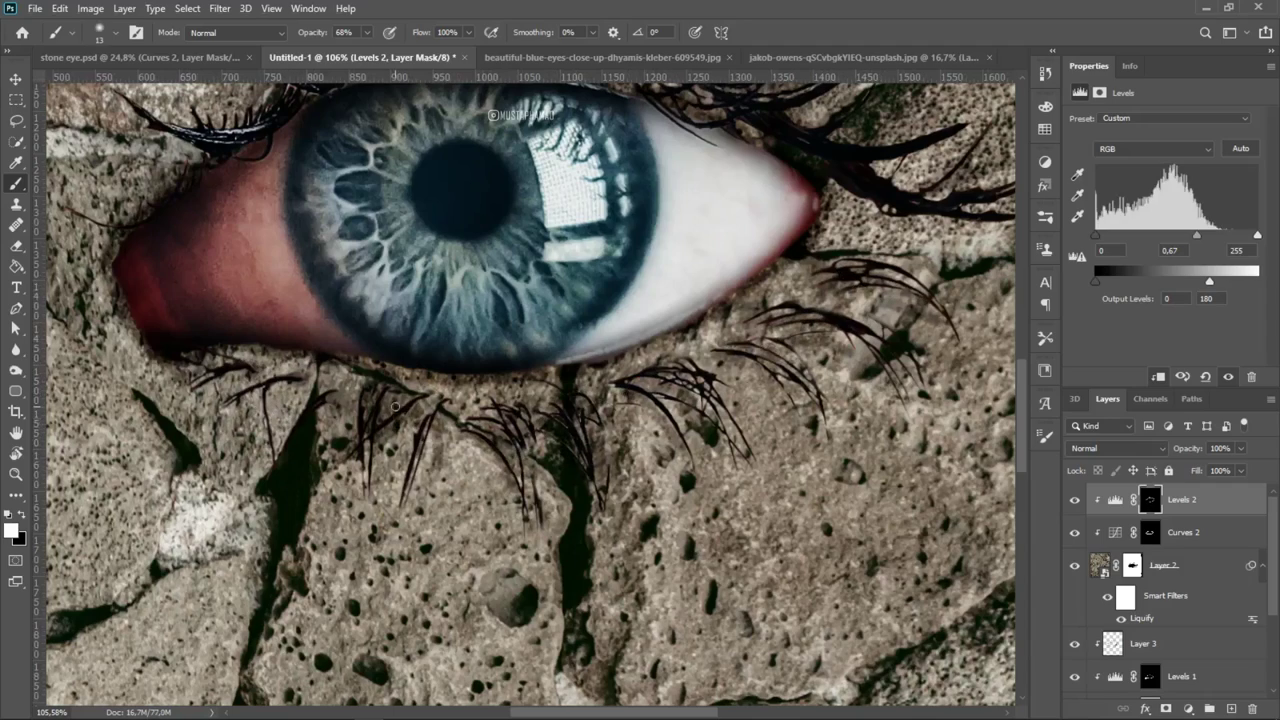
left_click_drag(395, 406, 400, 492)
left_click_drag(384, 434, 376, 488)
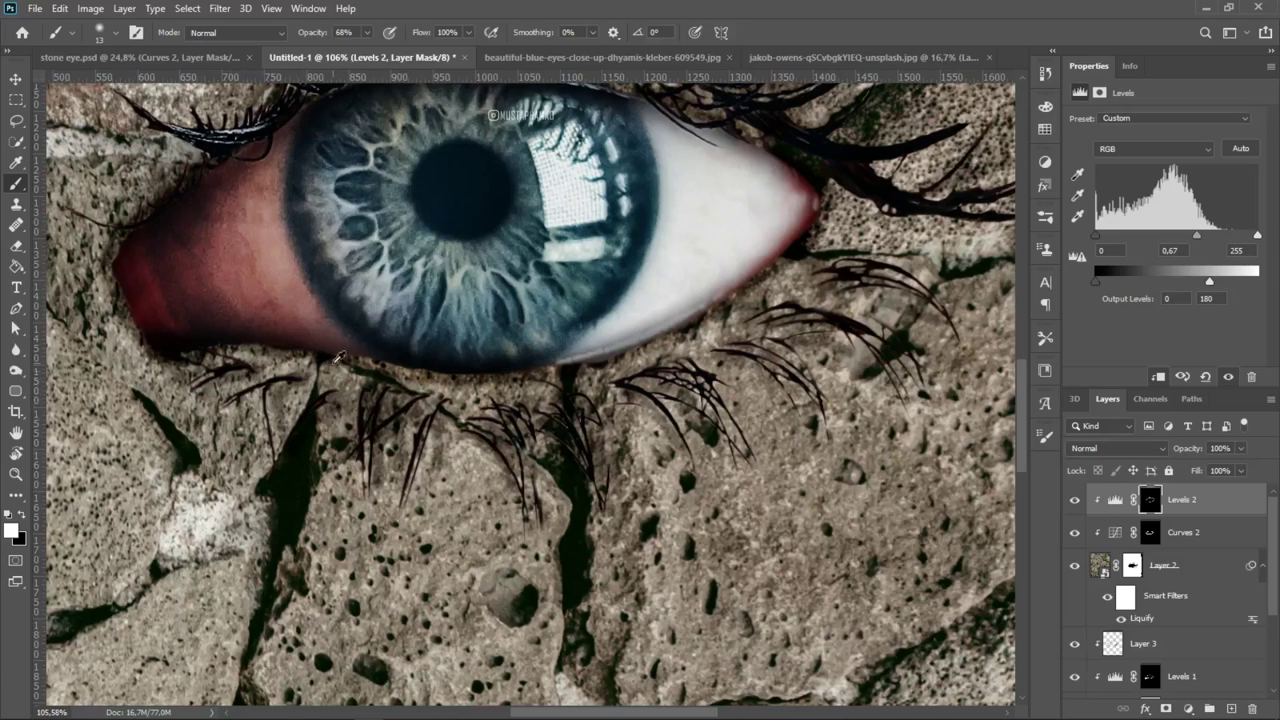
Toggle Levels 2 off and on to compare the lash darkening
scroll(340, 357, "down", 3)
scroll(493, 410, "down", 2)
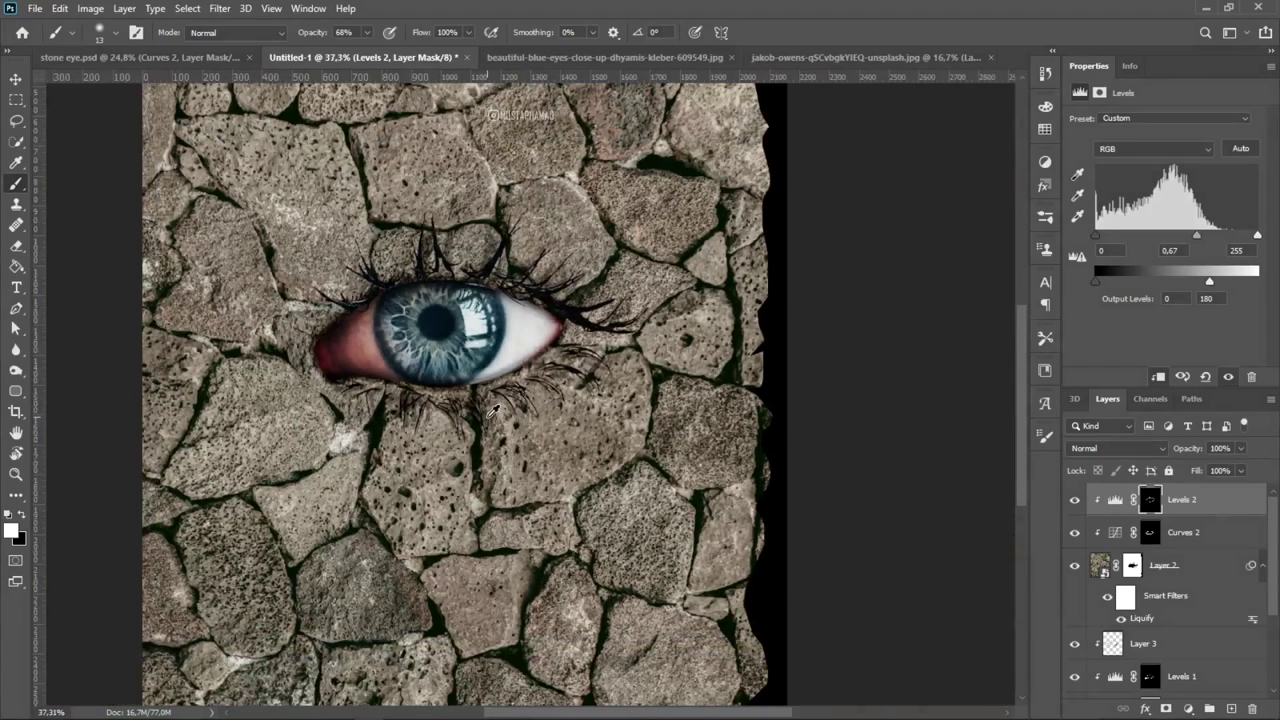
left_click(1075, 500)
left_click(1075, 500)
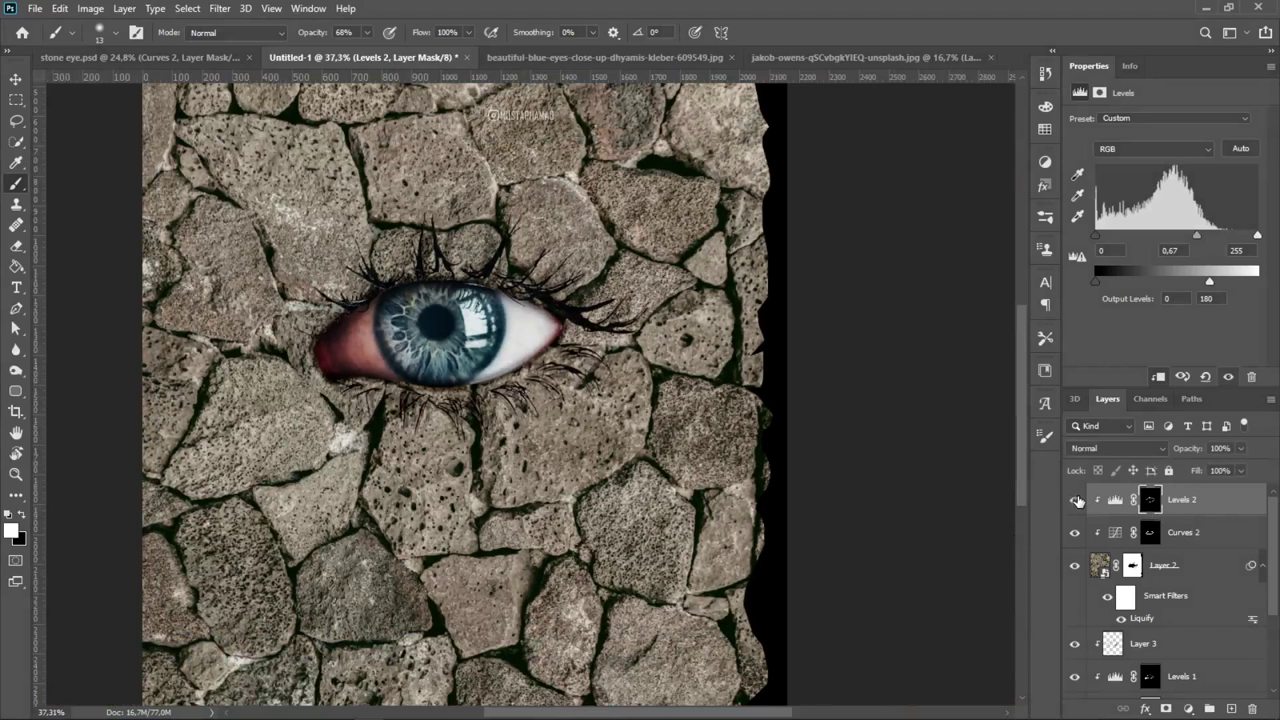
scroll(730, 420, "down", 2)
scroll(730, 420, "down", 1)
scroll(730, 420, "down", 1)
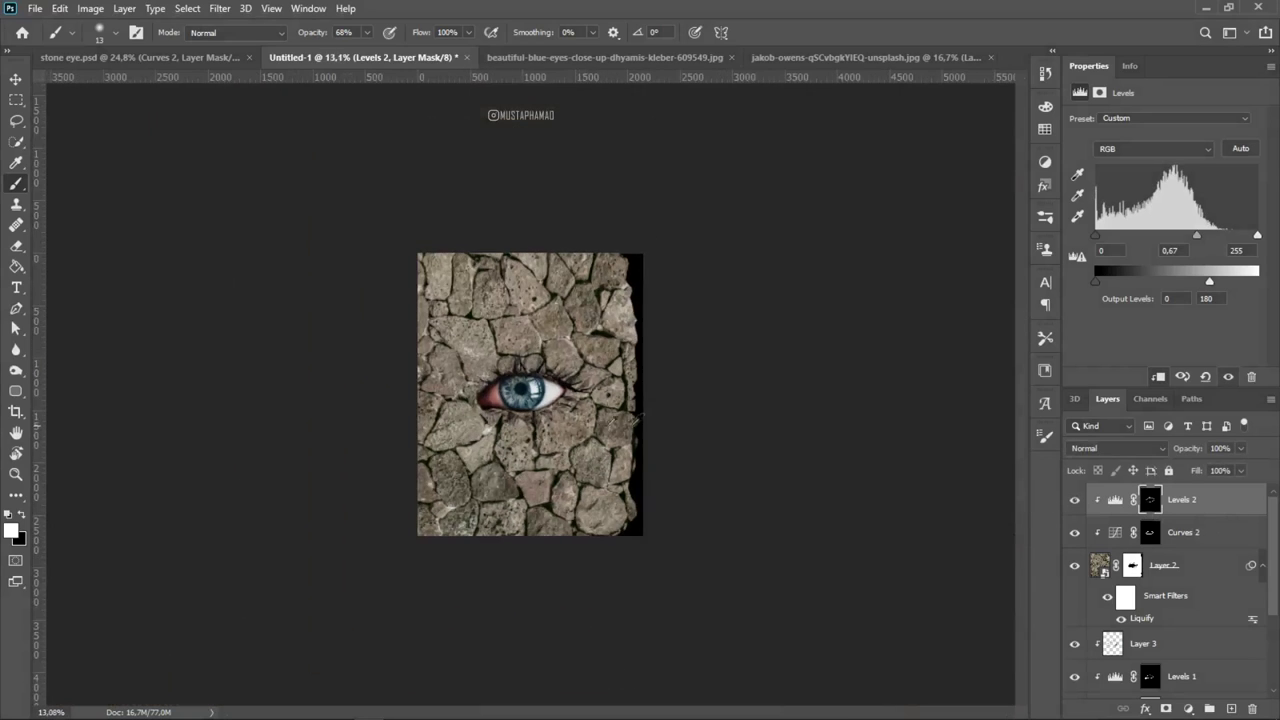
scroll(588, 418, "up", 1)
scroll(588, 418, "up", 1)
scroll(588, 418, "up", 1)
scroll(588, 418, "down", 1)
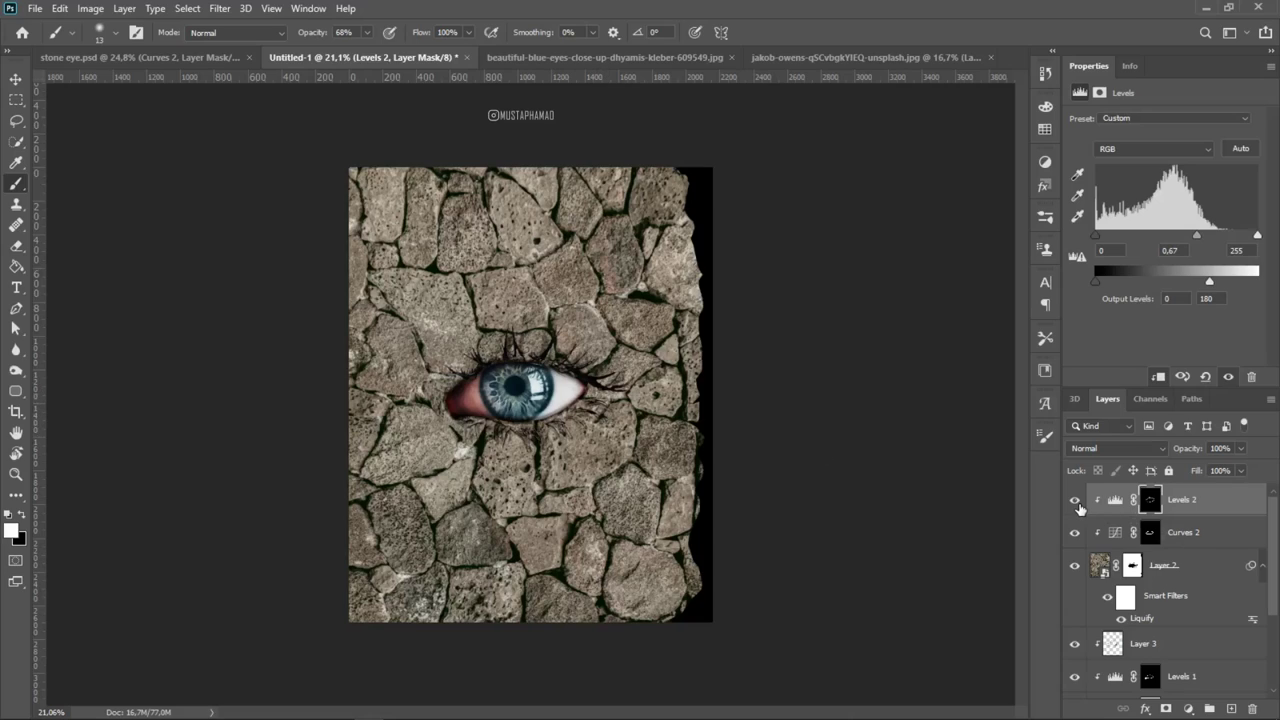
With a large brush, darken the wall's right edge on both the Levels 2 and Curves 2 masks
left_click_drag(613, 377, 680, 380)
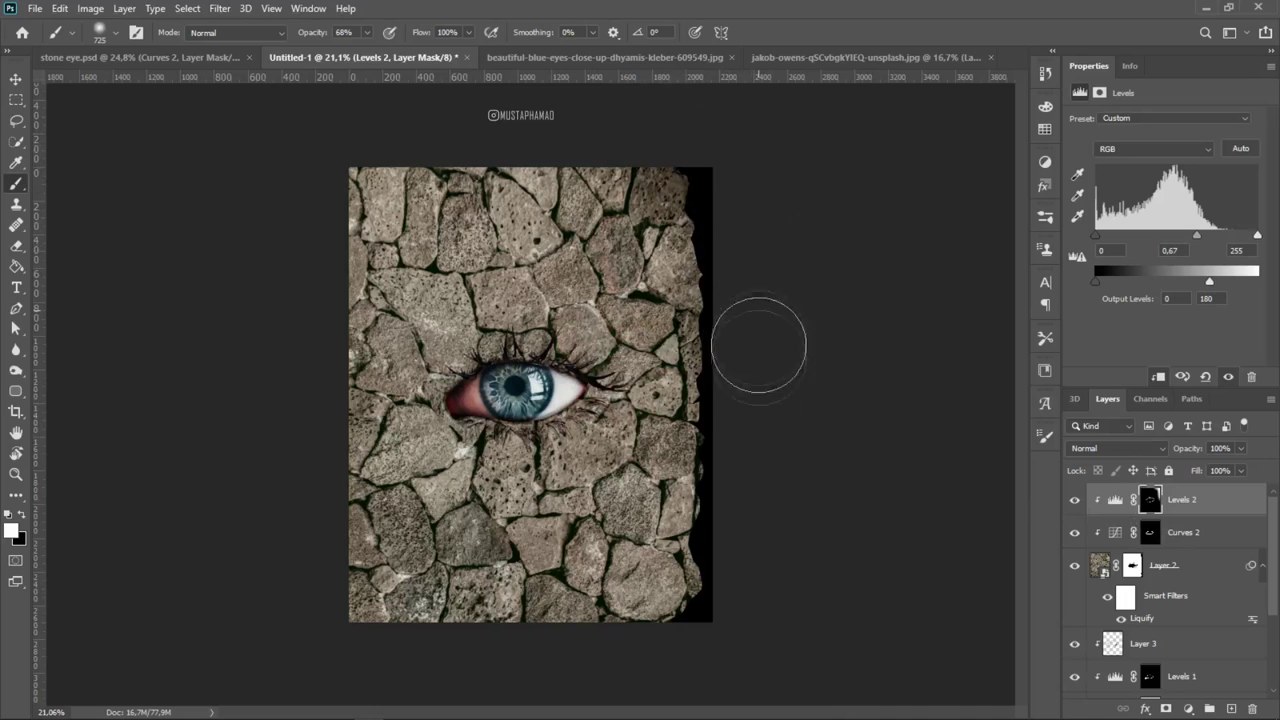
left_click_drag(720, 200, 690, 615)
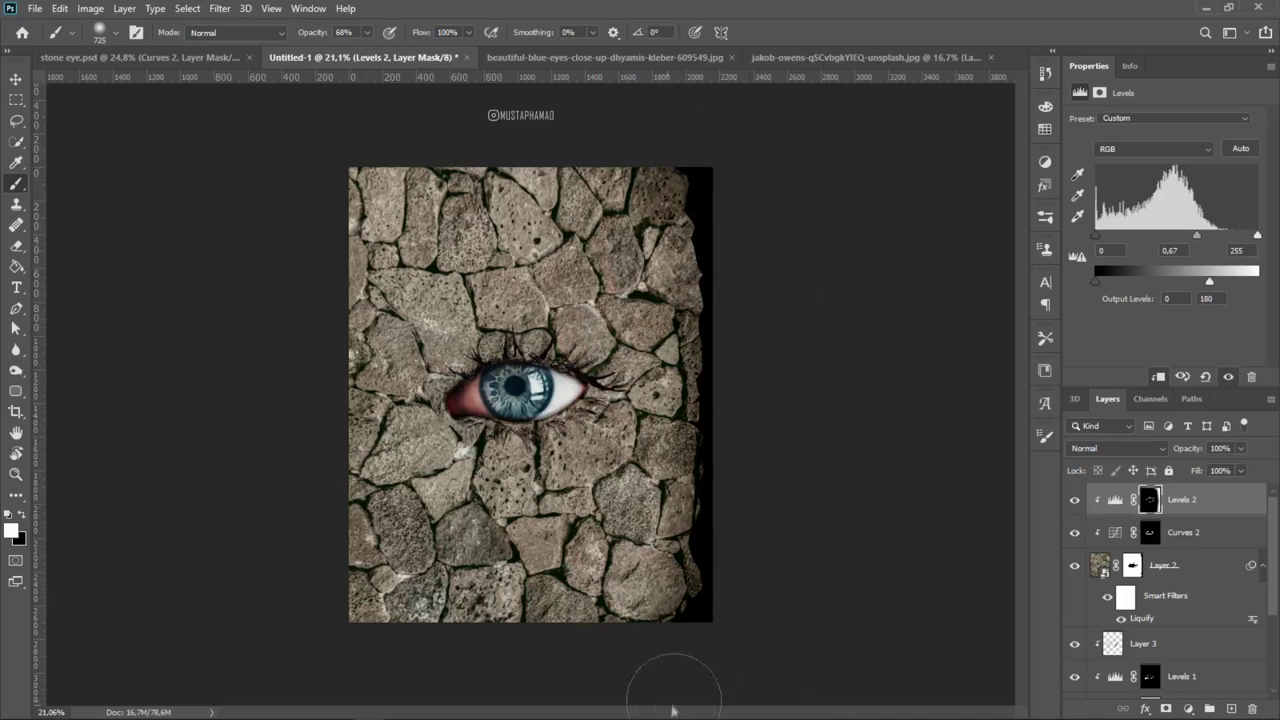
left_click(1150, 532)
mouse_move(730, 180)
left_mouse_down()
mouse_move(749, 243)
mouse_move(751, 643)
mouse_move(714, 671)
left_mouse_up()
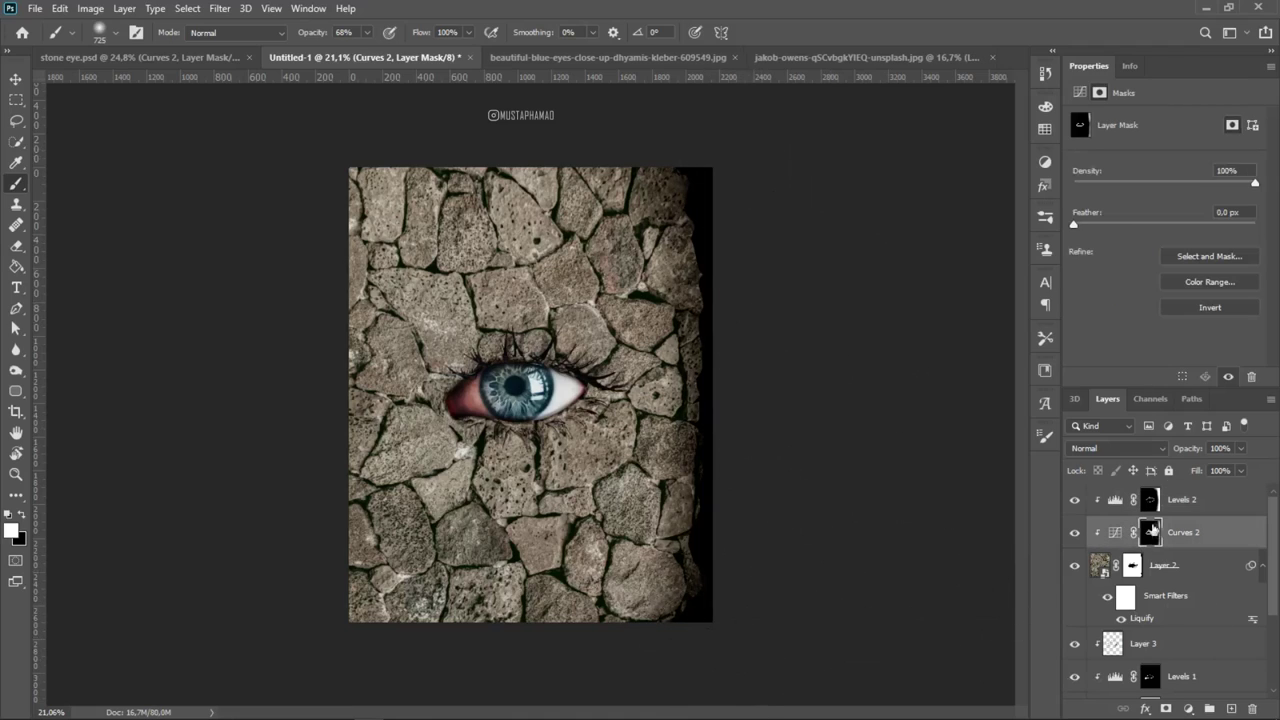
left_click(1106, 505)
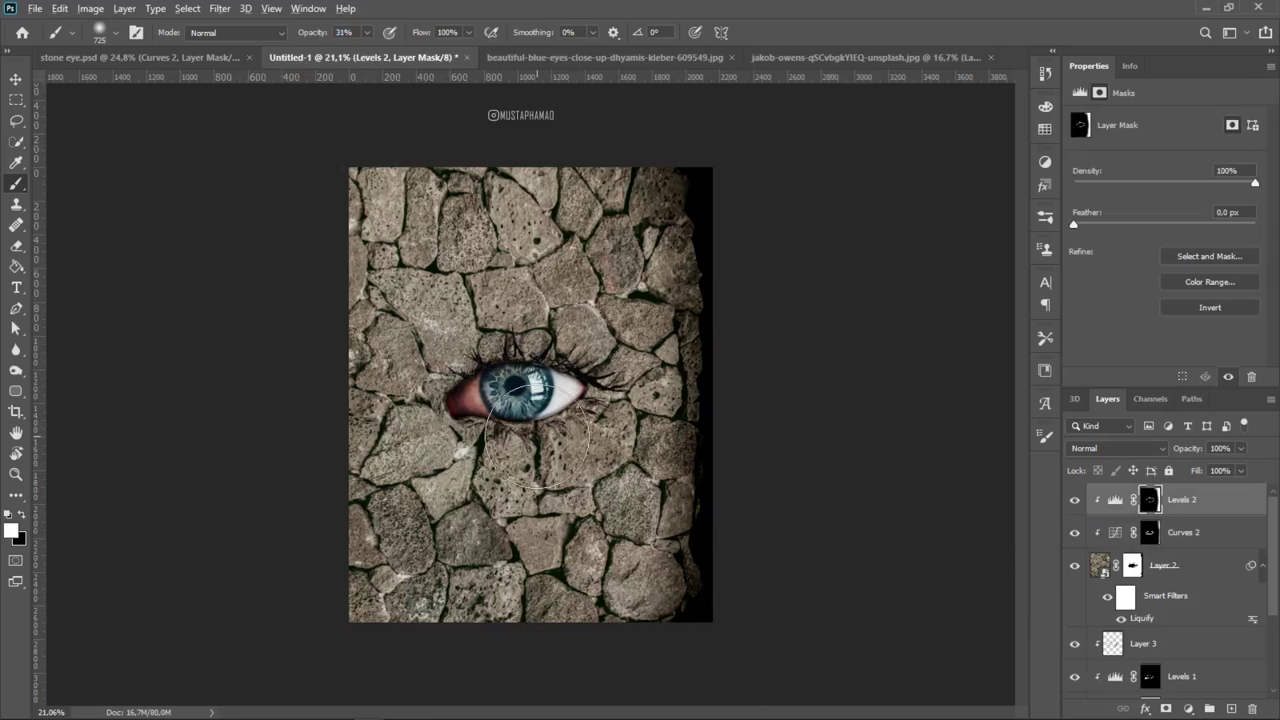
Refine the Levels 2 mask near the eye with a smaller brush, alternating black and white
scroll(537, 449, "up", 3)
left_click_drag(465, 414, 475, 414)
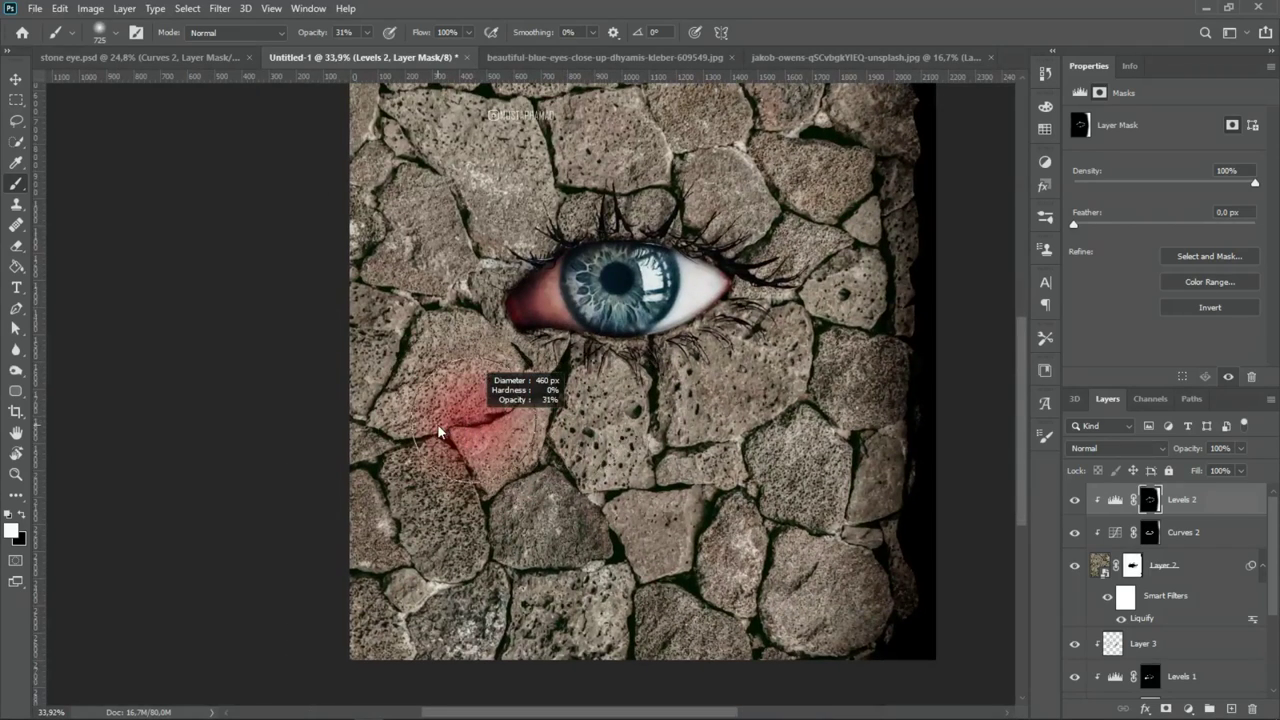
mouse_move(600, 570)
left_mouse_down()
mouse_move(500, 440)
mouse_move(491, 408)
left_mouse_up()
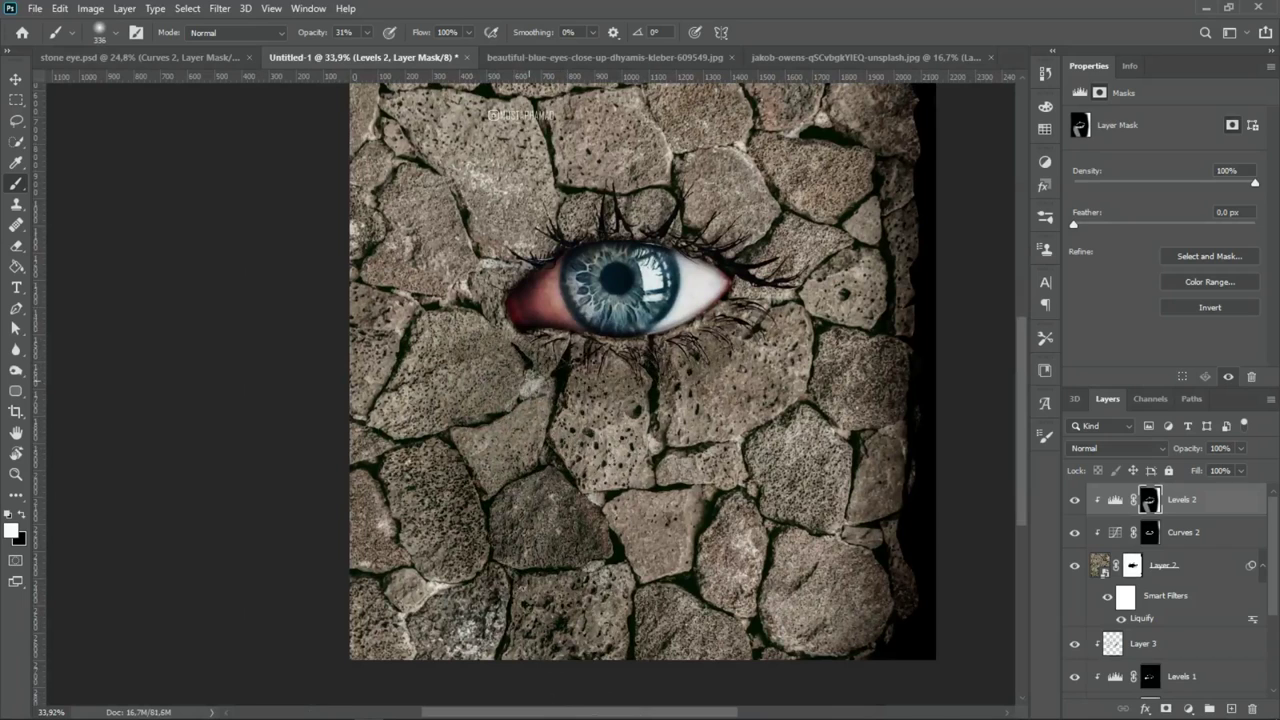
scroll(385, 521, "down", 3)
scroll(447, 357, "up", 1)
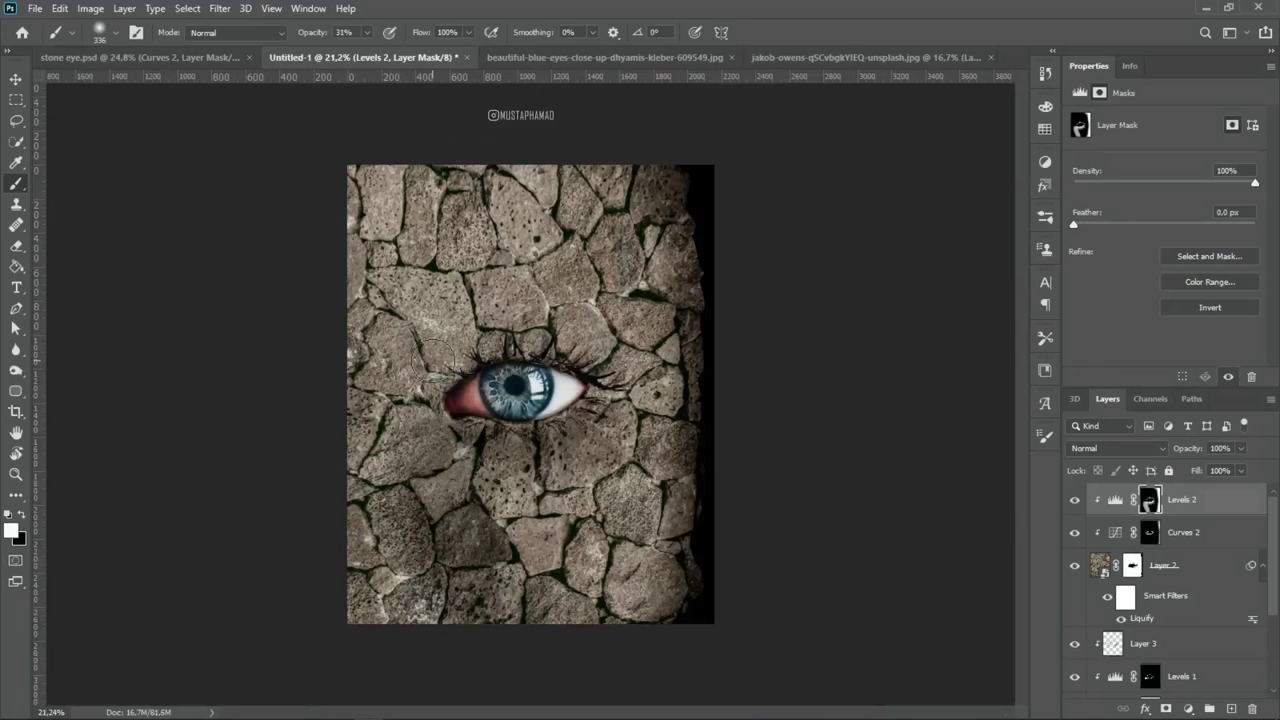
left_click_drag(420, 340, 600, 345)
key("x")
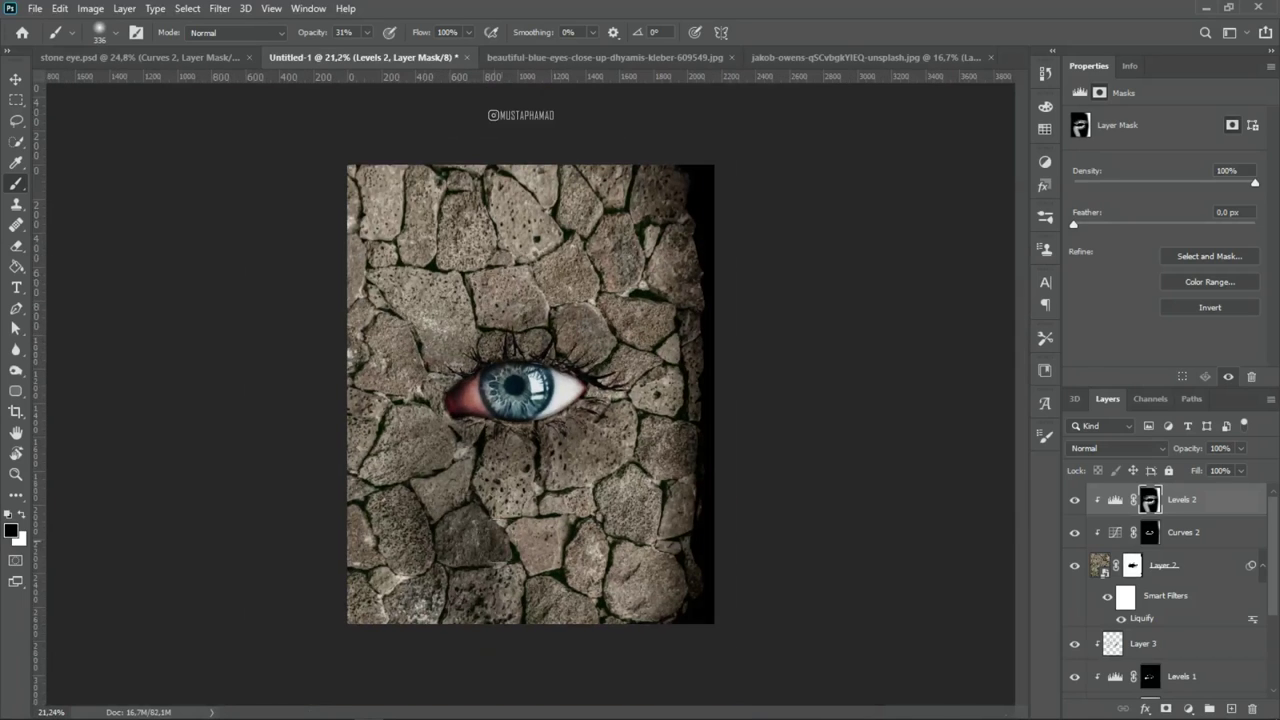
left_click_drag(580, 470, 645, 470)
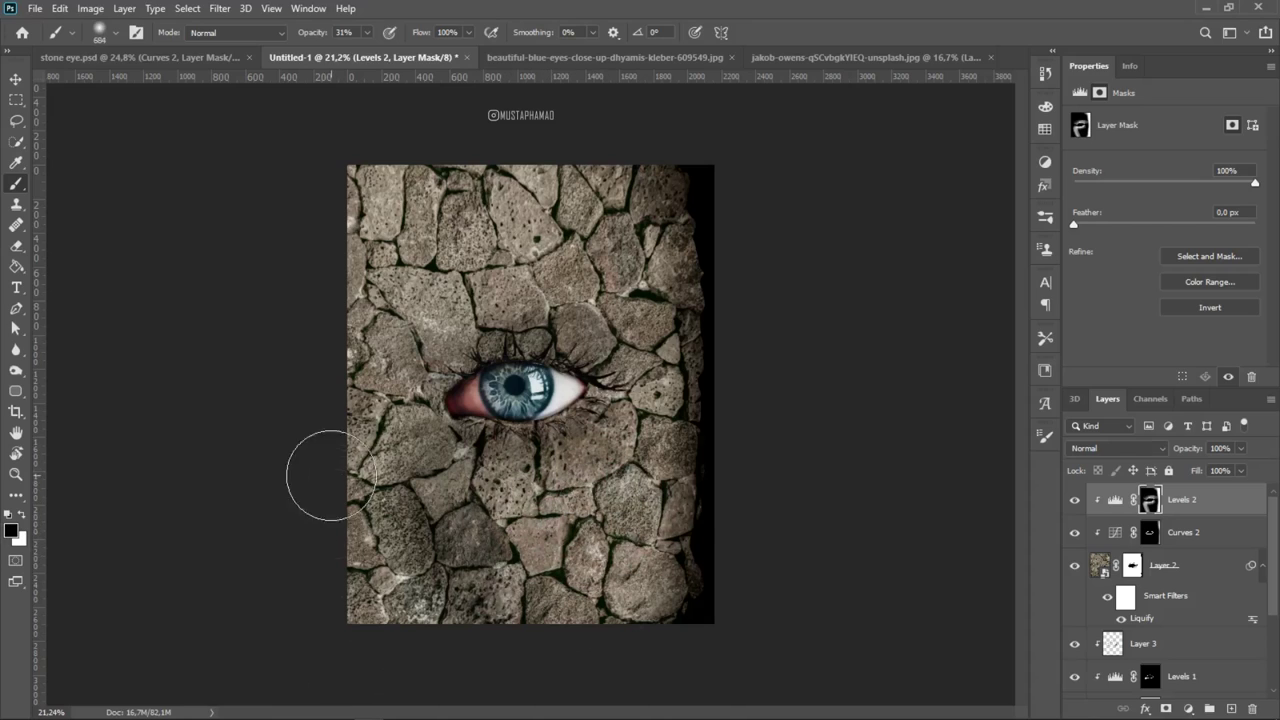
key("x")
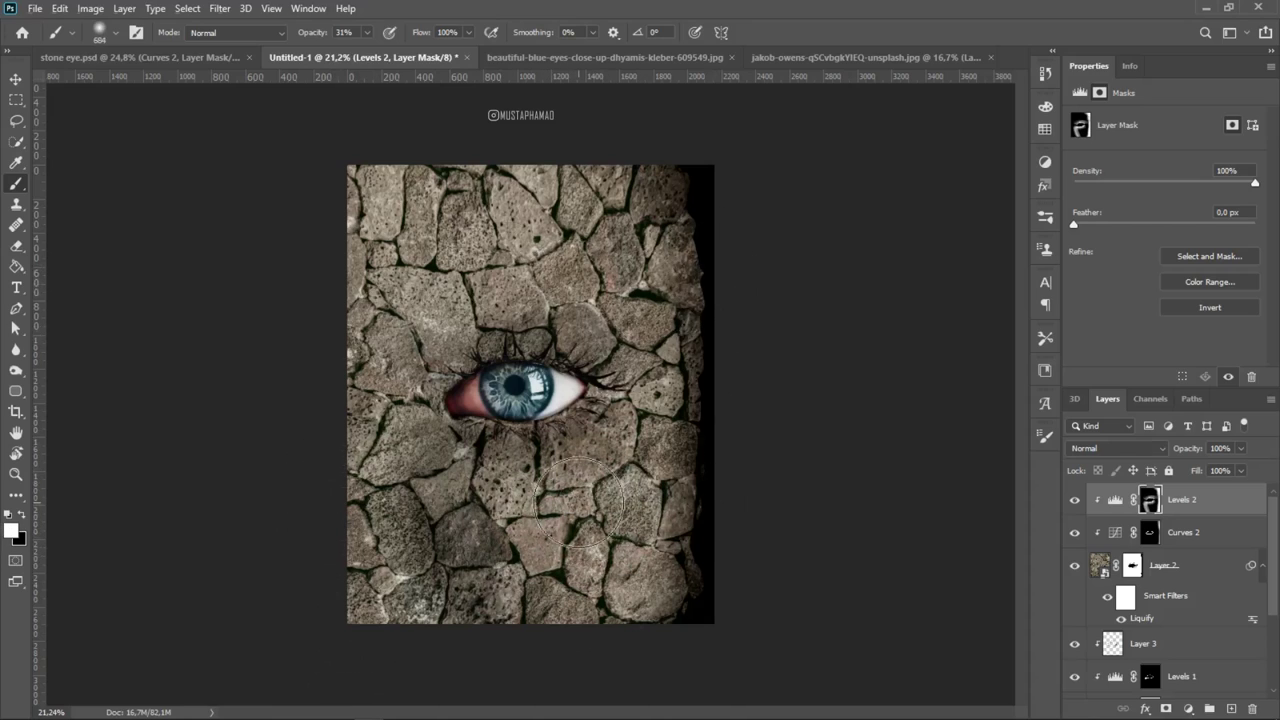
left_click_drag(600, 490, 560, 490)
key("x")
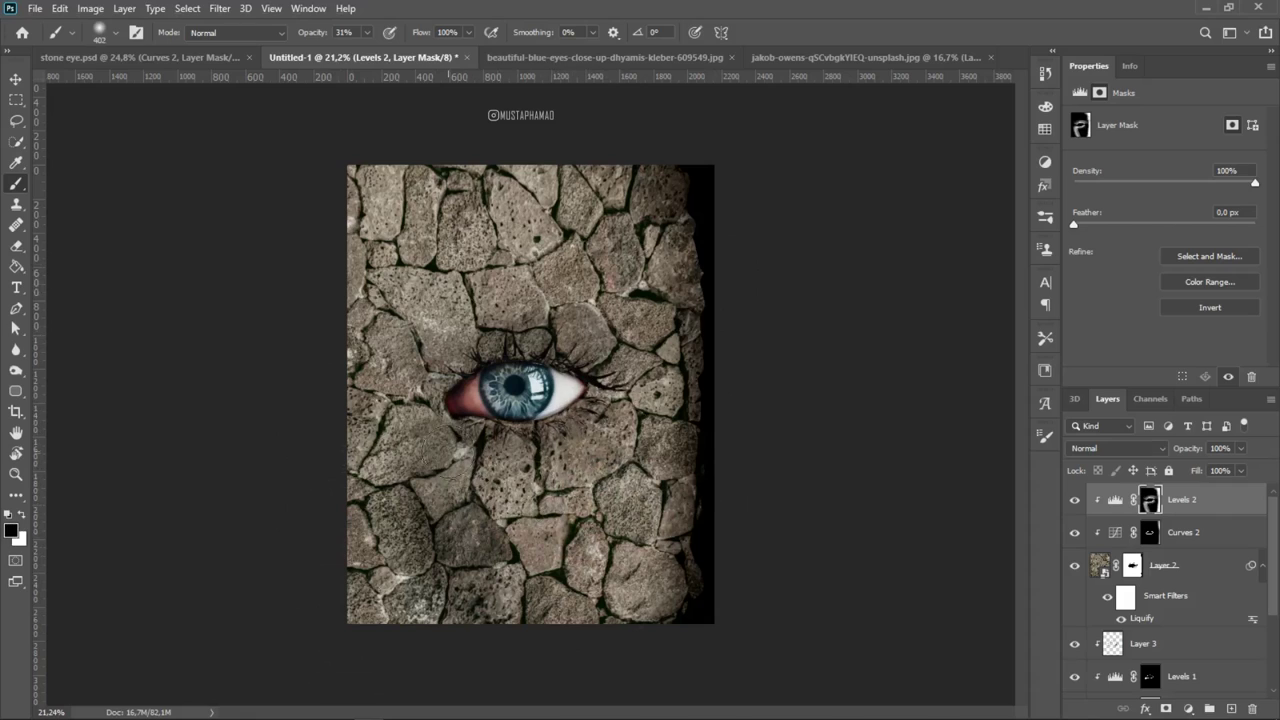
key("x")
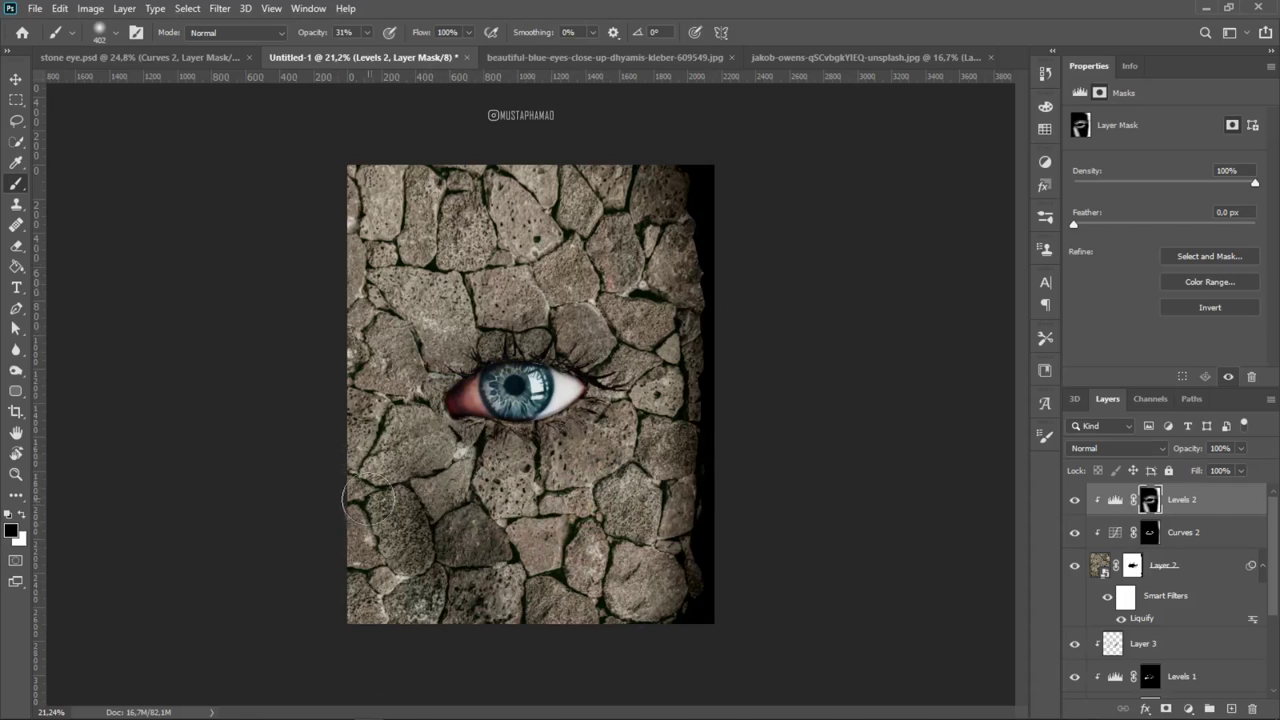
scroll(530, 394, "down", 2)
scroll(530, 394, "down", 1)
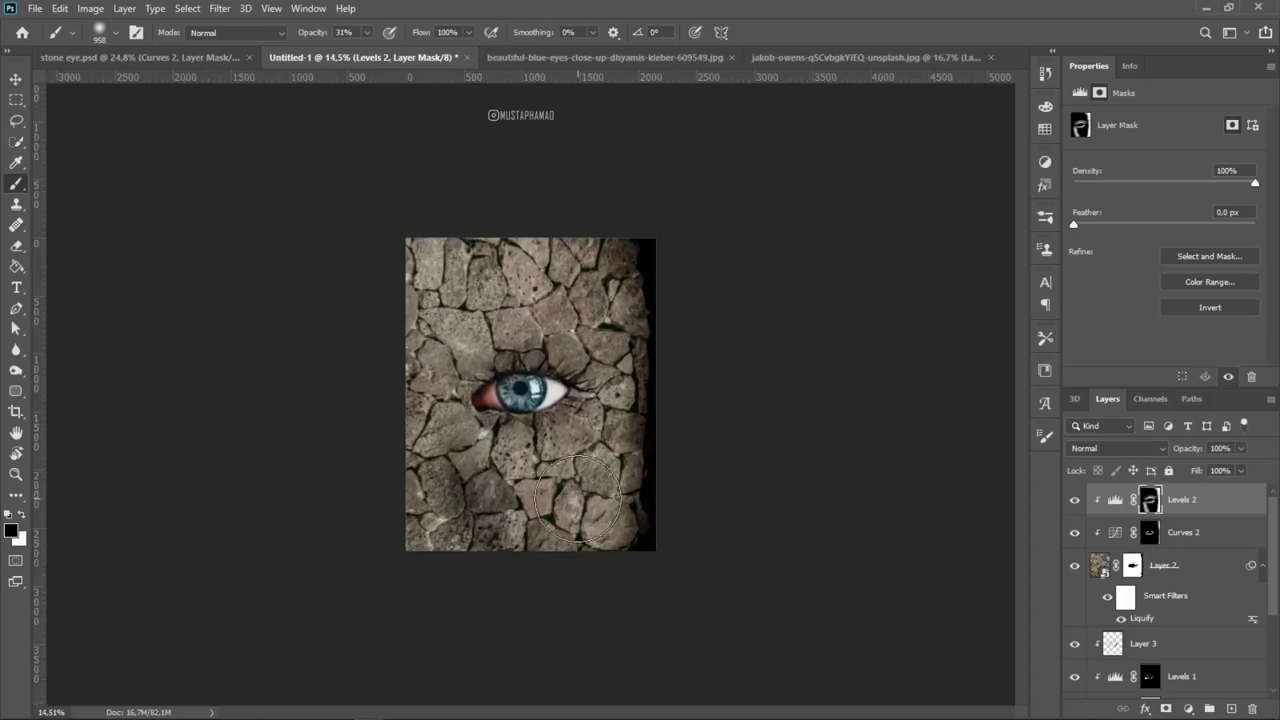
key("x")
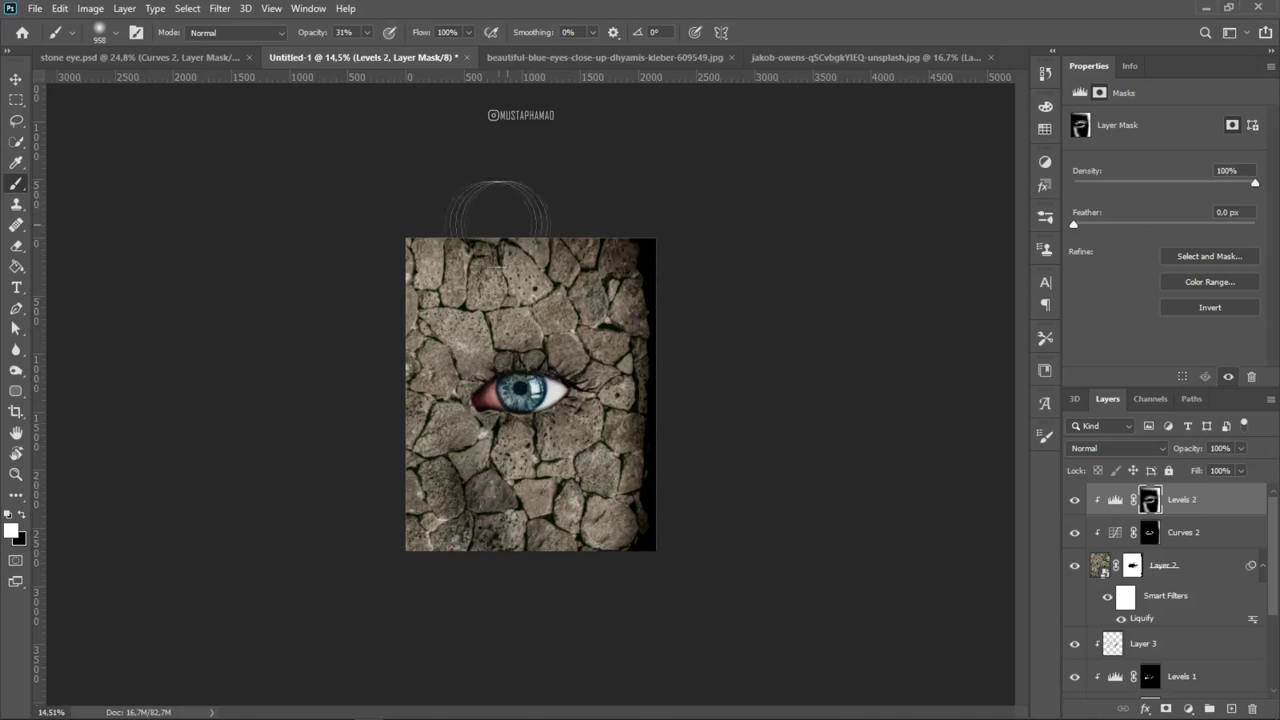
scroll(530, 394, "up", 2)
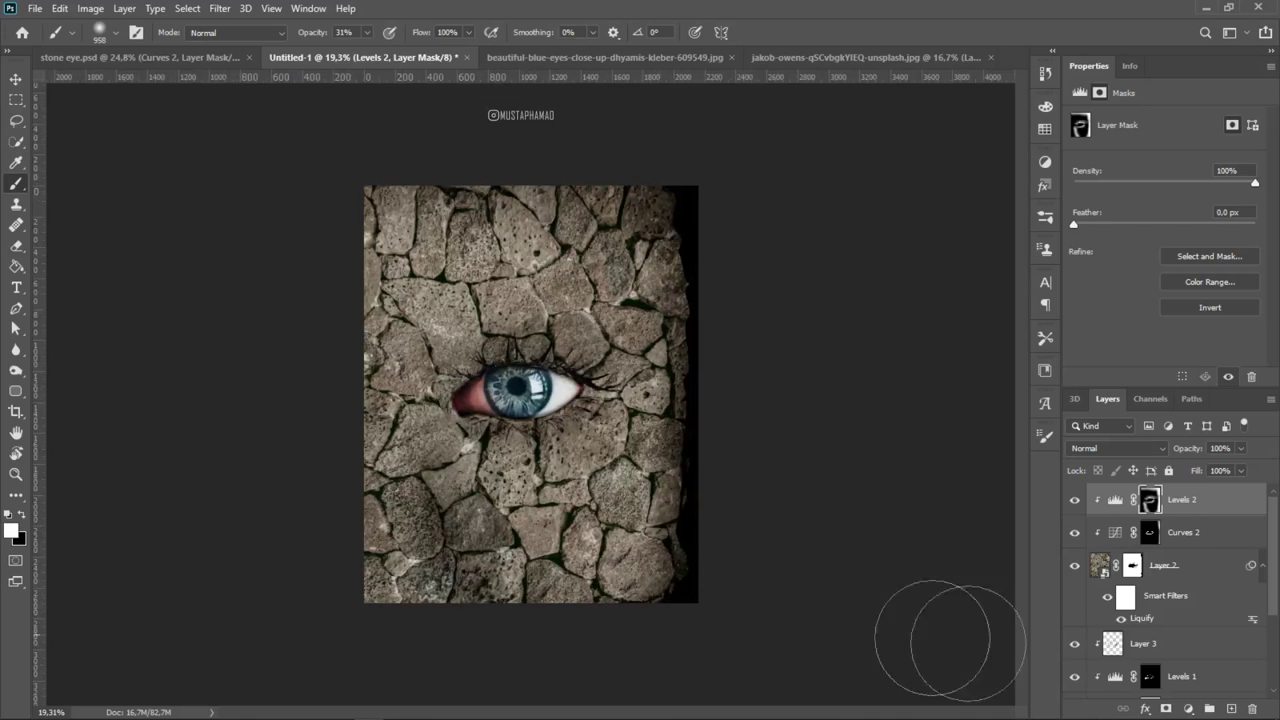
Compare Levels 2 on and off, then lower its opacity to 87%
left_click(1075, 502)
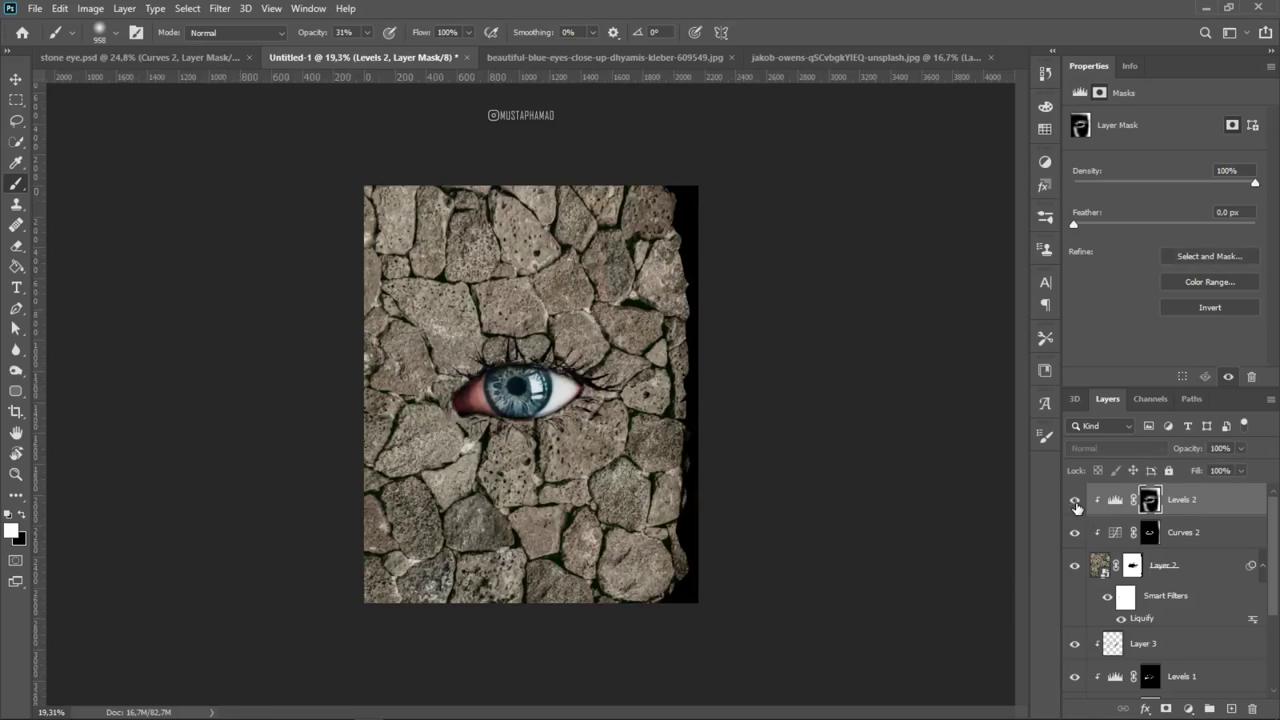
left_click(1075, 502)
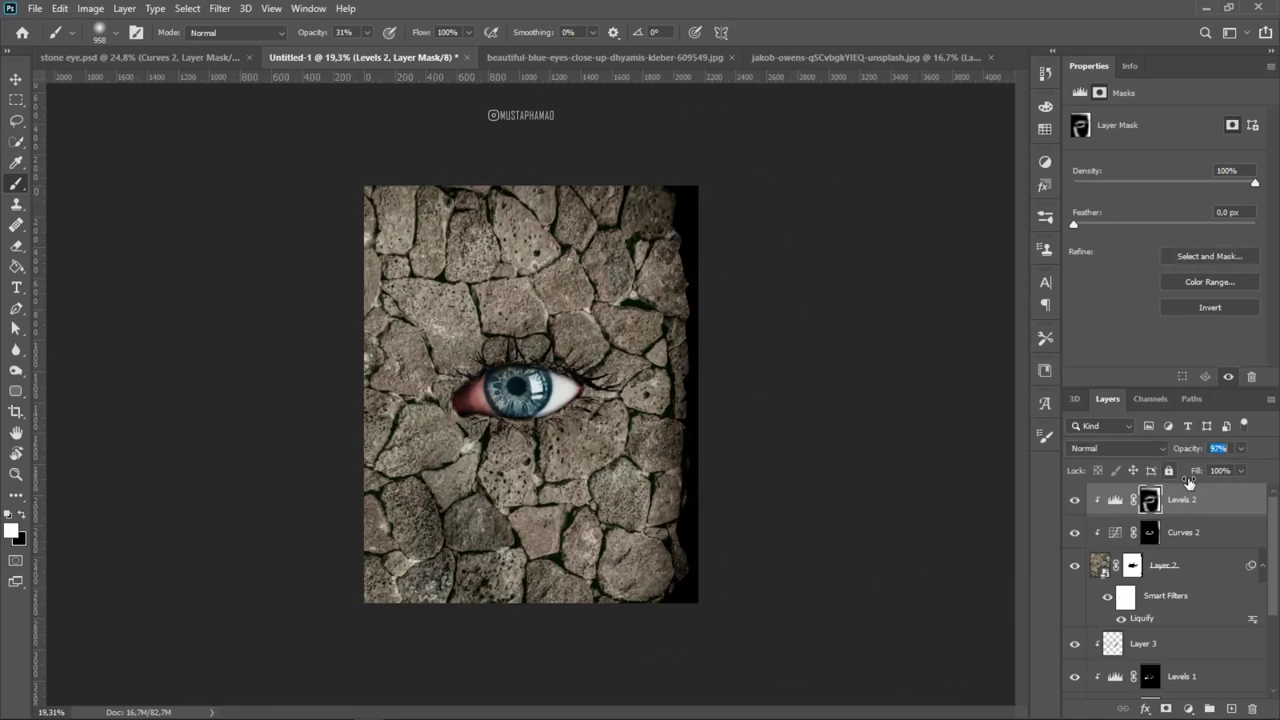
left_click_drag(1188, 482, 1192, 484)
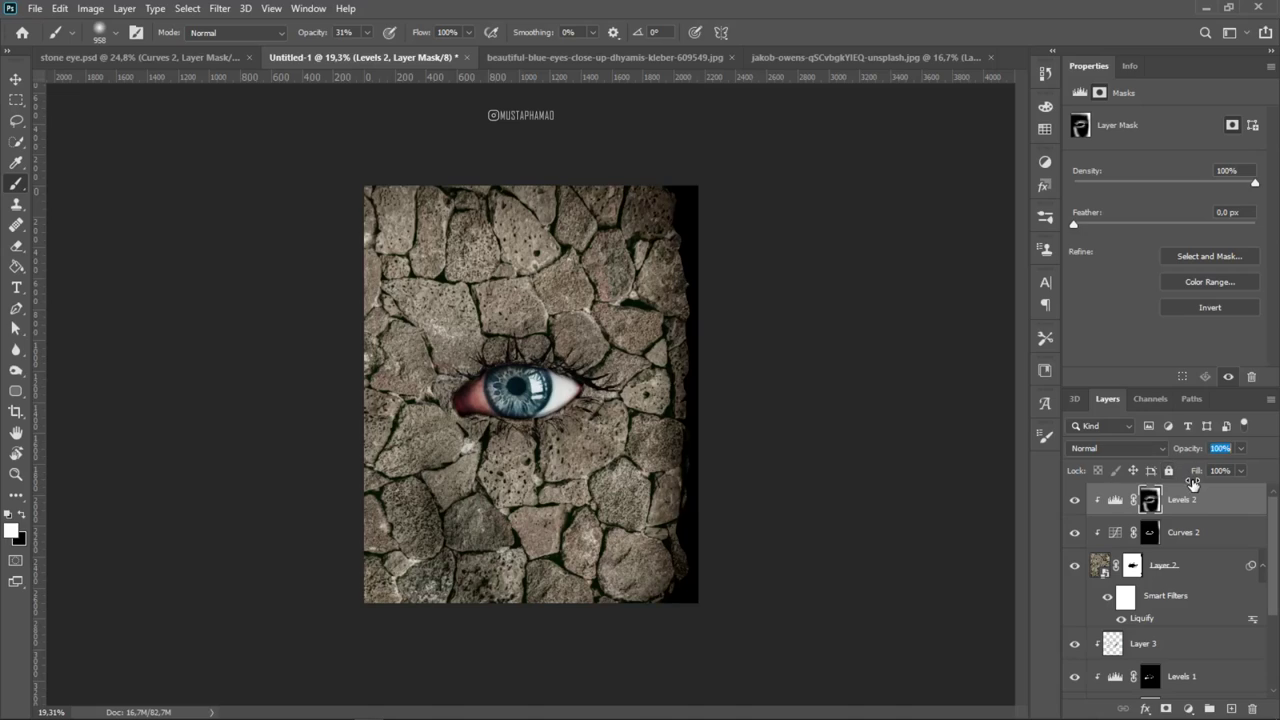
Add a Curves adjustment clipped to the layer below, raise its midpoint, and invert its mask
left_click(1188, 710)
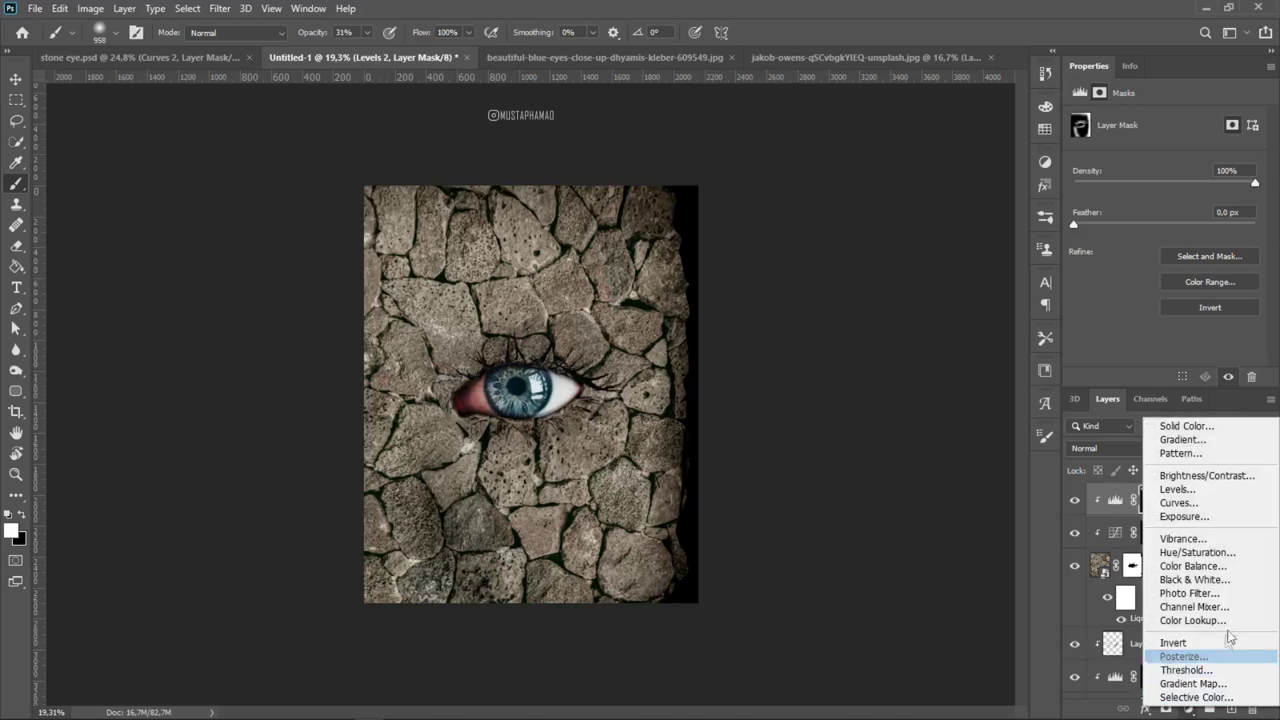
left_click(1197, 502)
left_click(1162, 379)
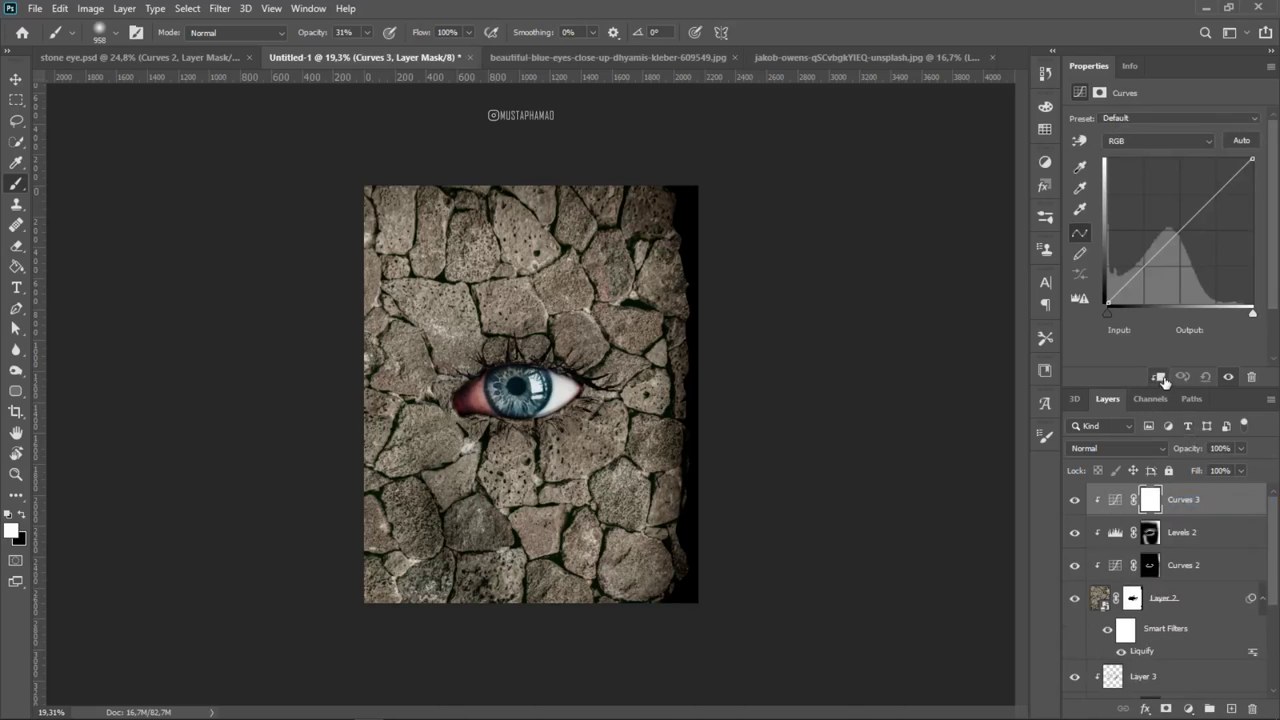
left_click_drag(1170, 254, 1164, 231)
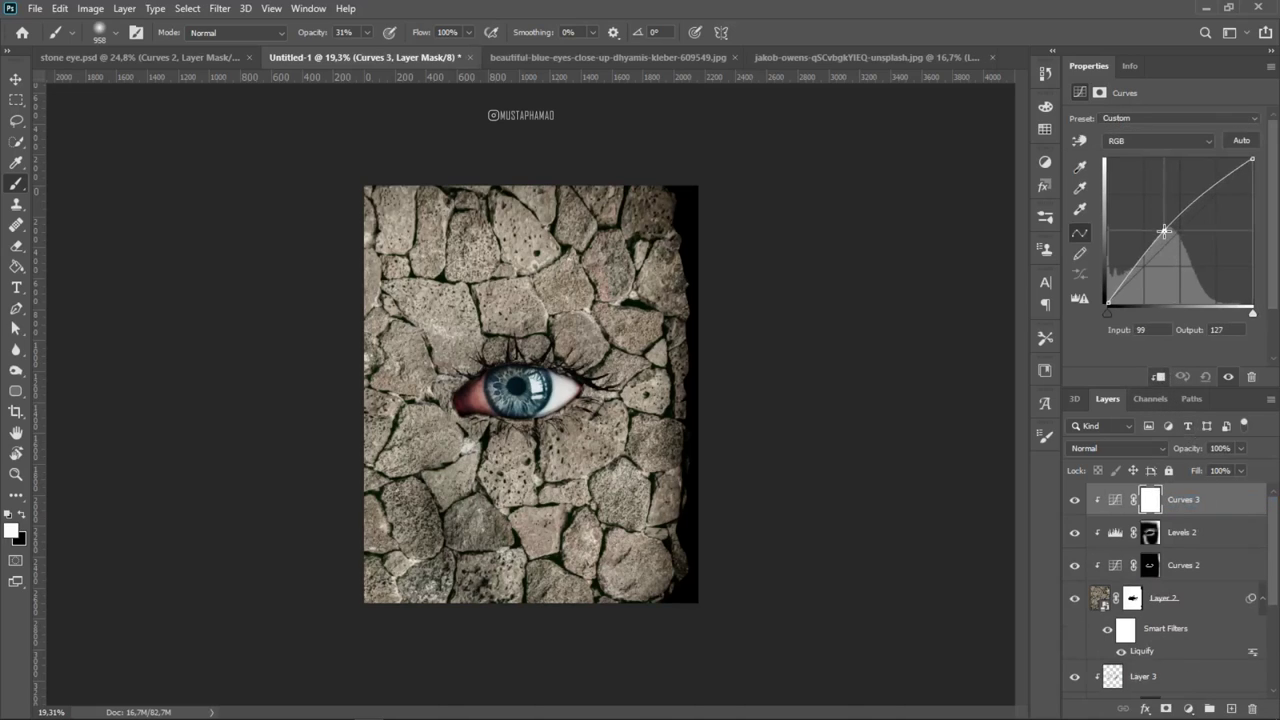
key("ctrl+i")
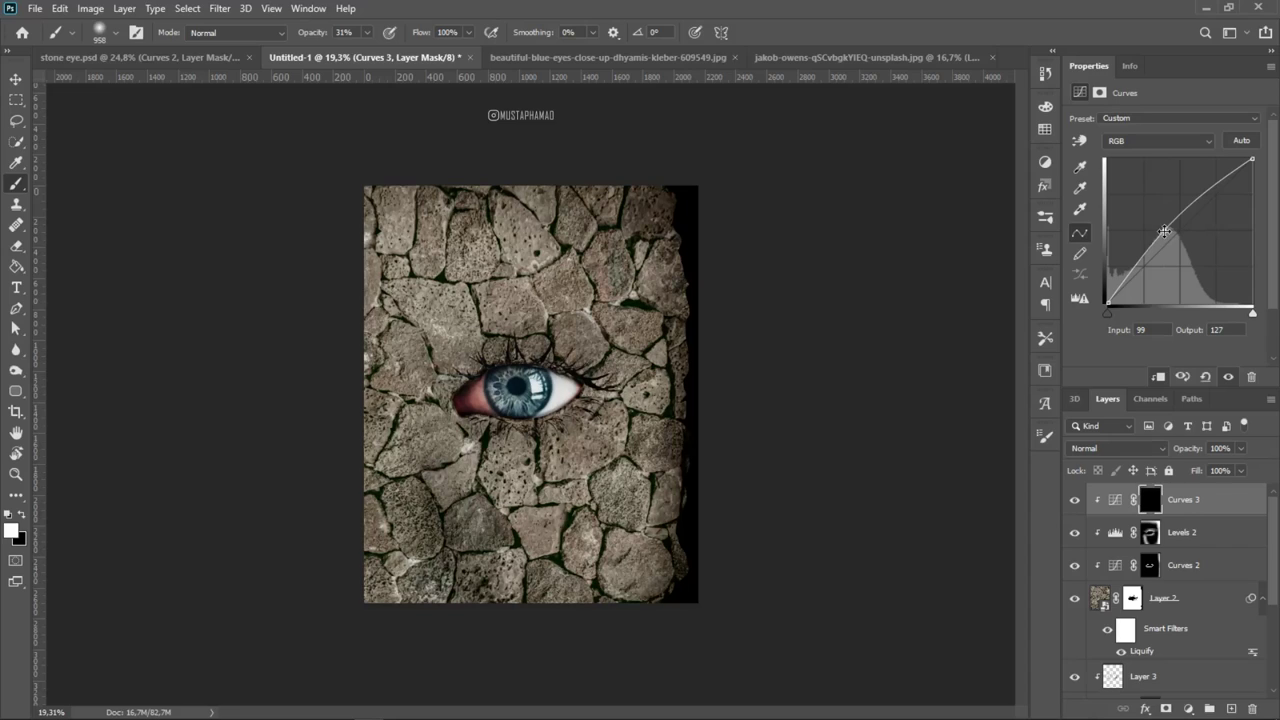
Set the curve to Input 88, Output 128 and paint white over the upper-left stones
left_click_drag(385, 545, 355, 545)
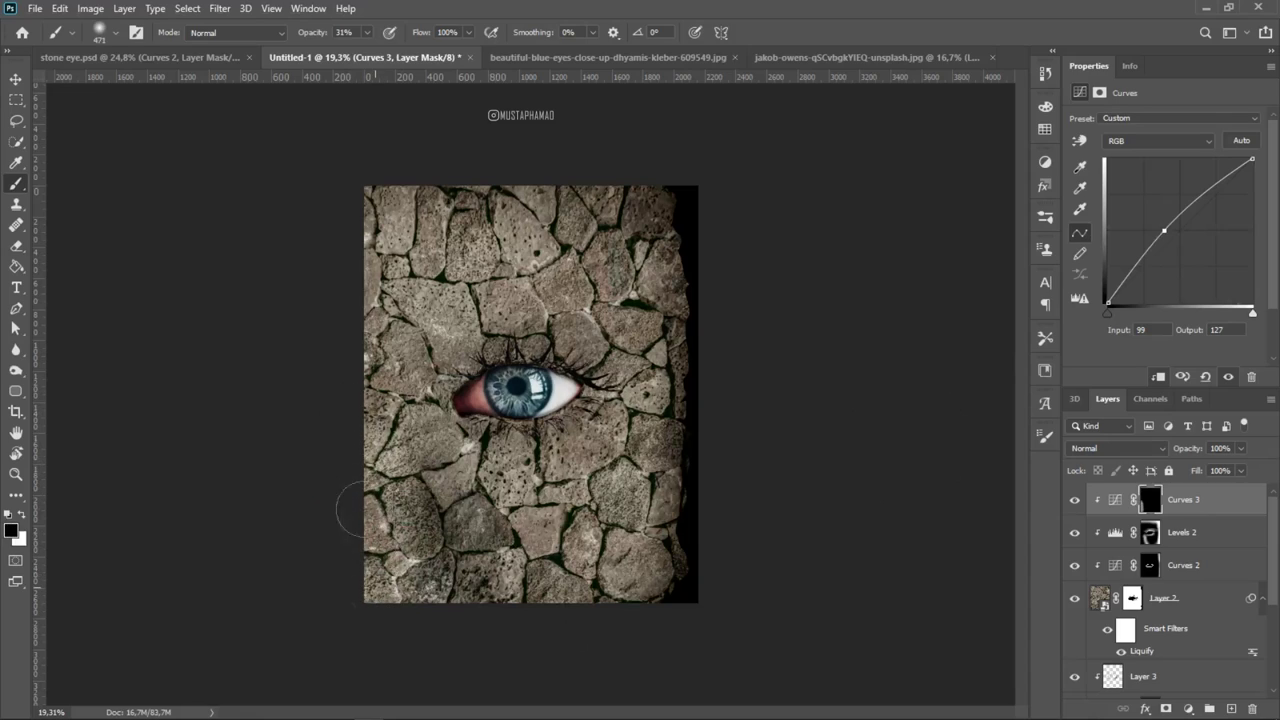
key("x")
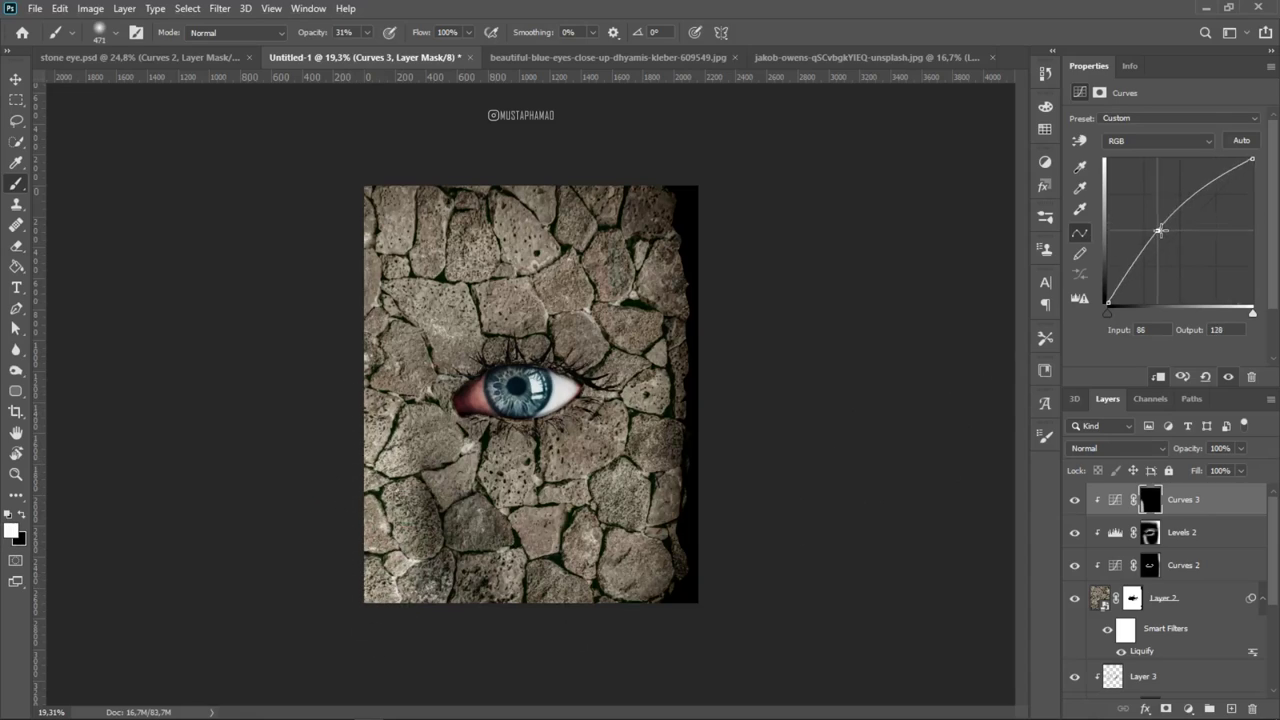
left_click_drag(1157, 233, 1157, 230)
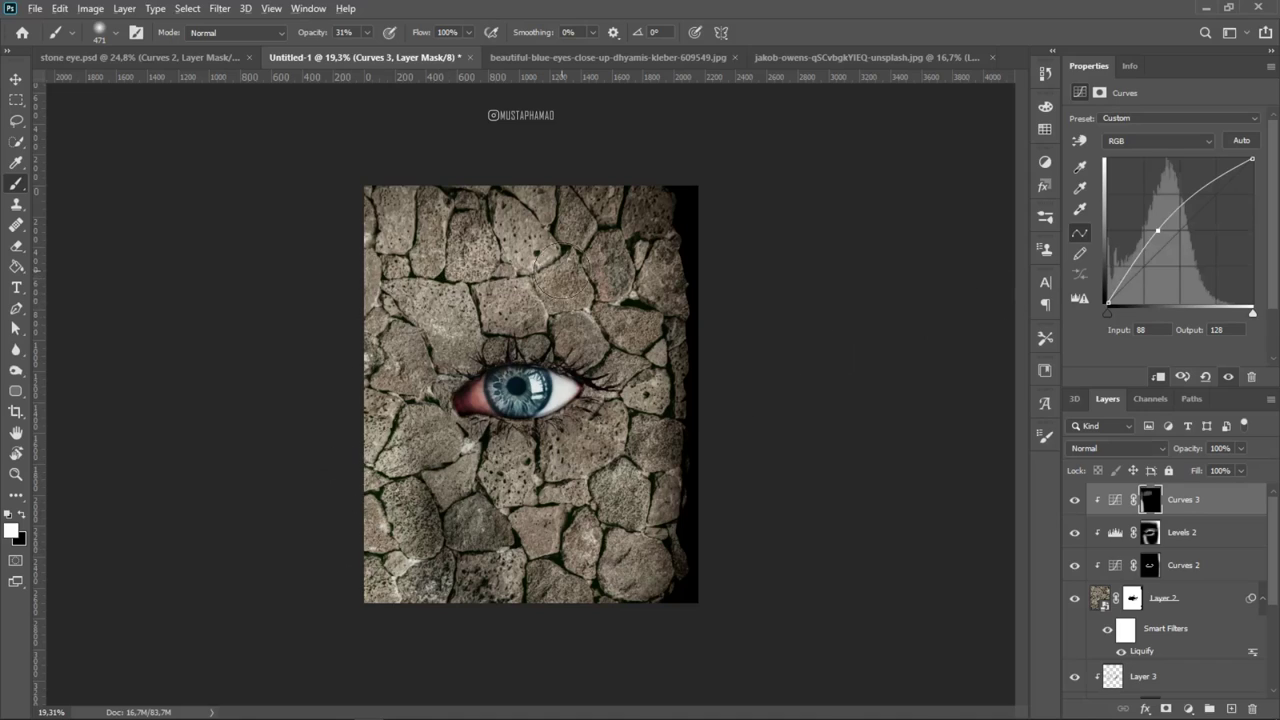
left_click_drag(515, 260, 650, 260)
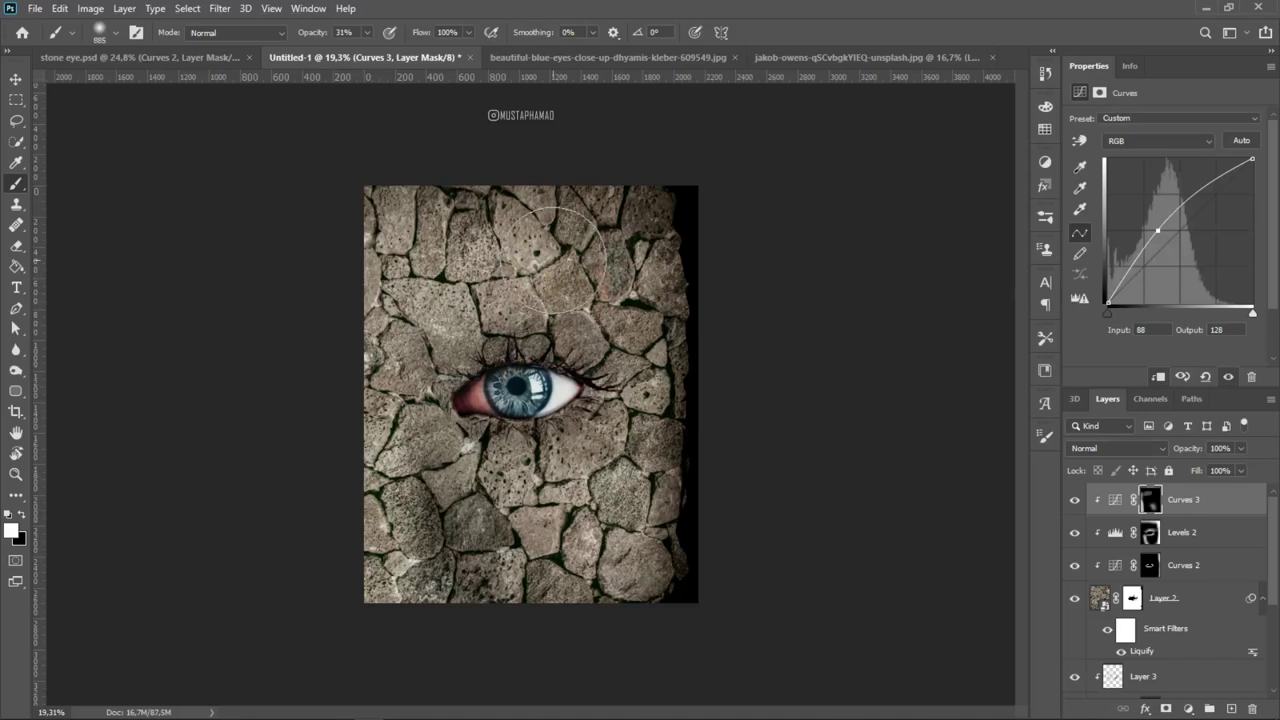
left_click_drag(430, 265, 330, 257)
Show Curves 3 and zoom around to review the brightened wall
scroll(528, 404, "down", 1)
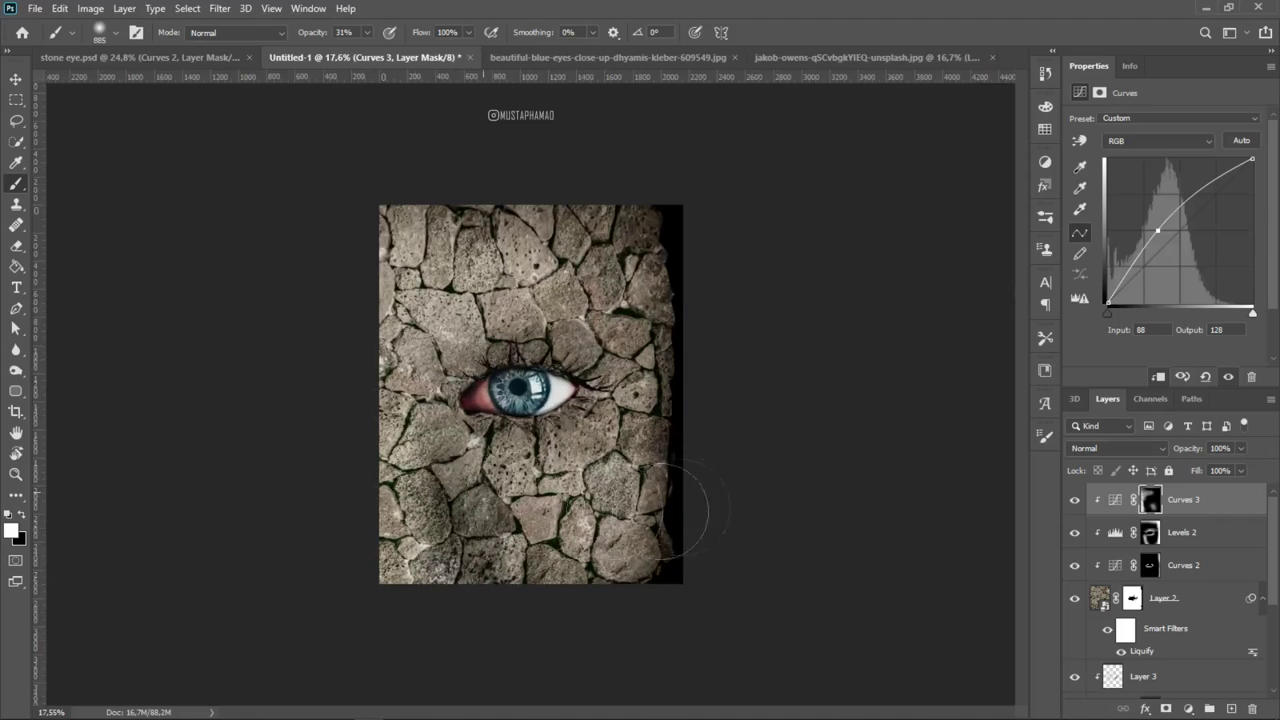
scroll(614, 528, "down", 2)
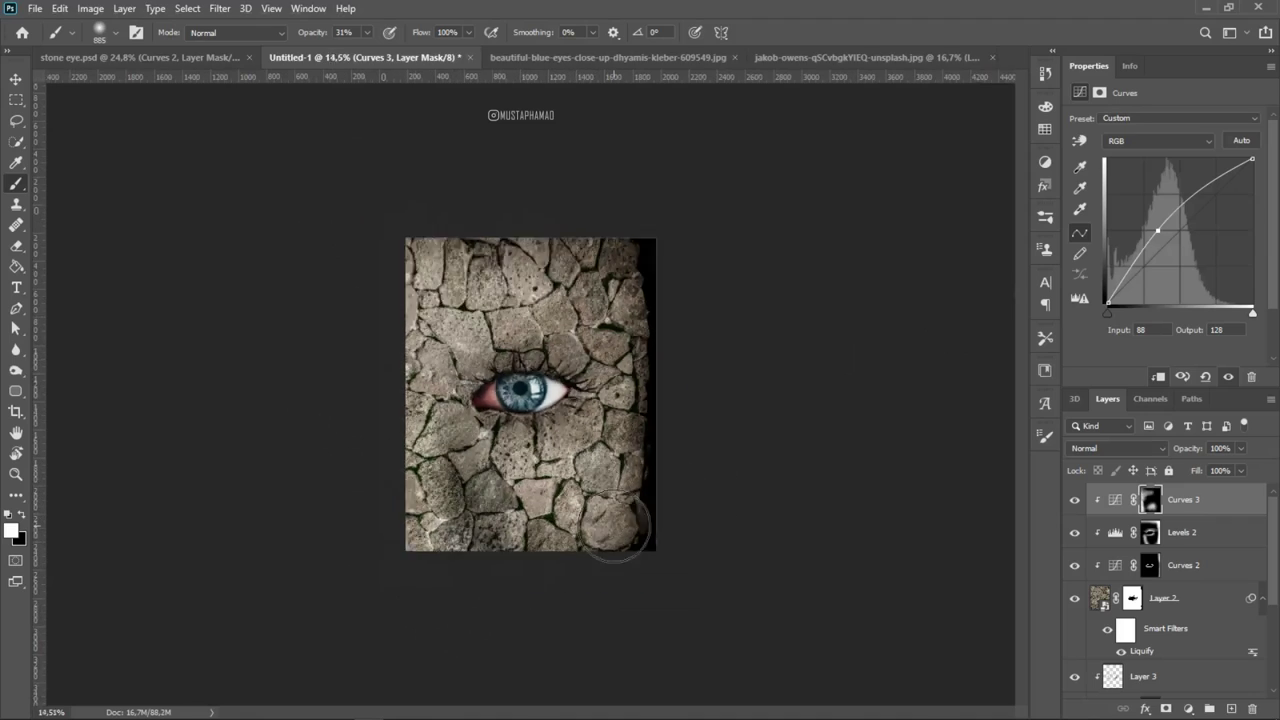
scroll(614, 528, "down", 4)
left_click(1075, 499)
scroll(686, 462, "up", 1)
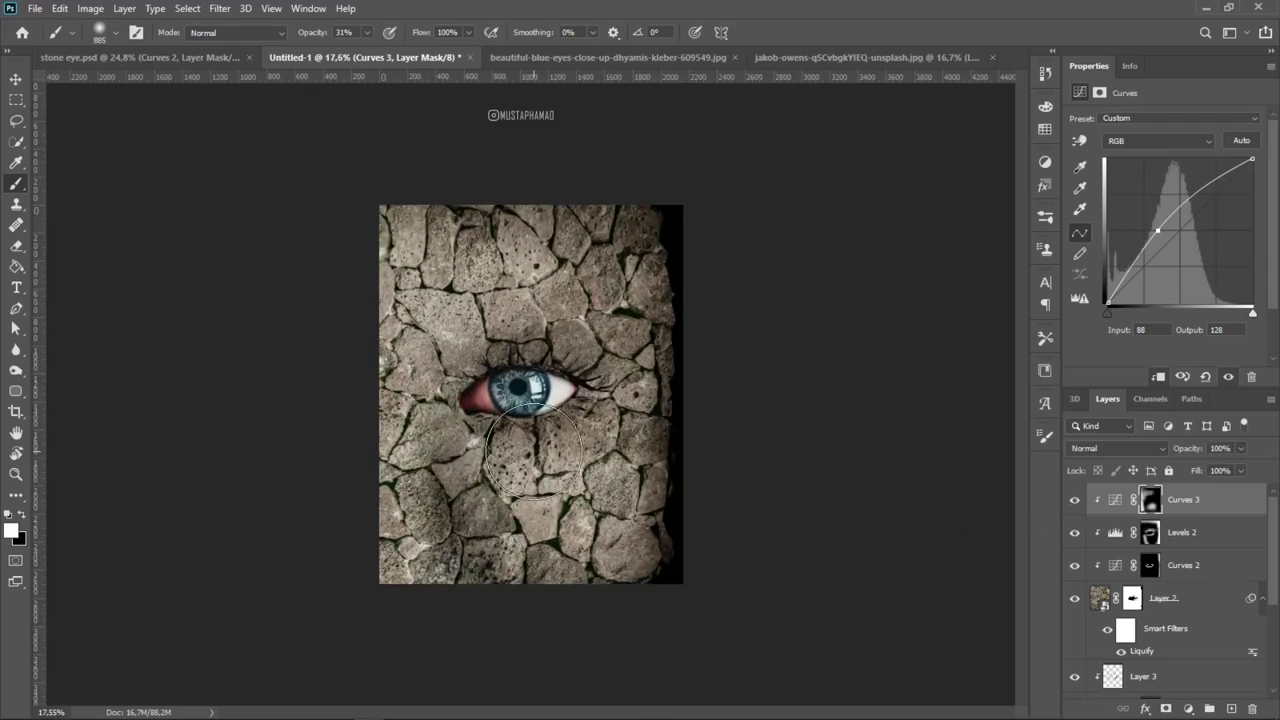
scroll(686, 462, "up", 2)
scroll(686, 462, "up", 1)
scroll(686, 462, "up", 1)
scroll(814, 514, "down", 2)
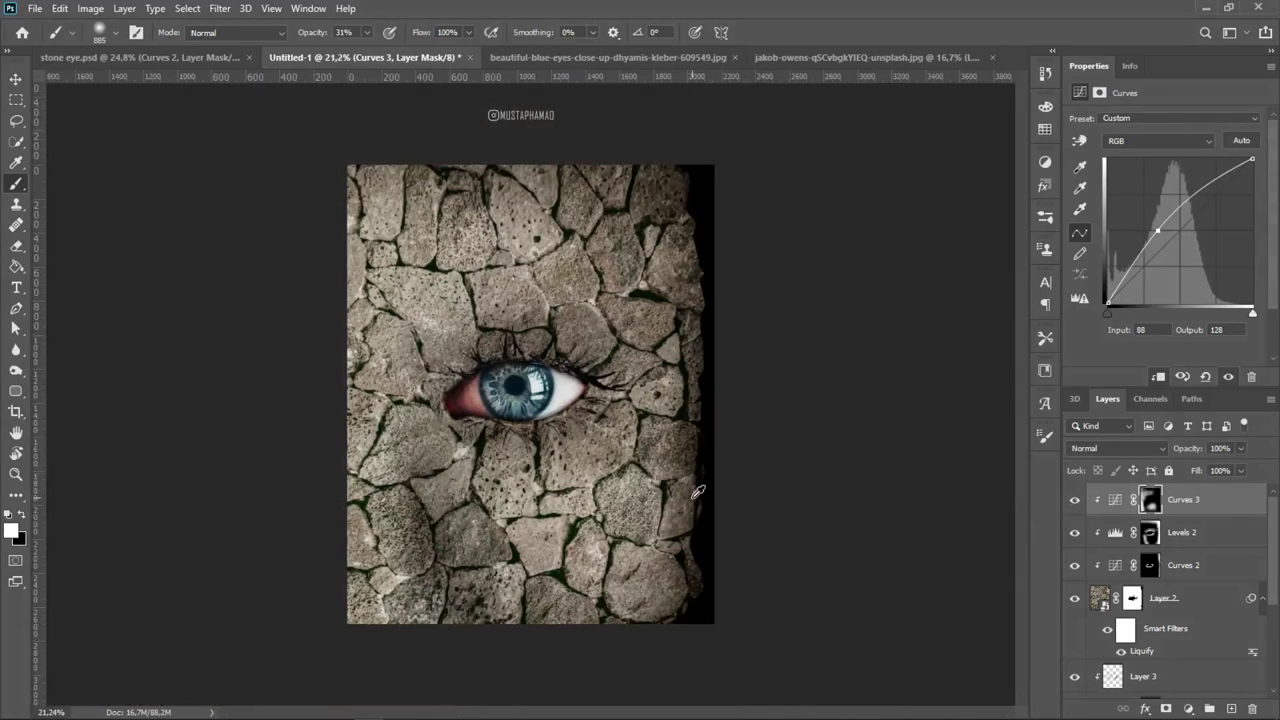
scroll(720, 490, "up", 1)
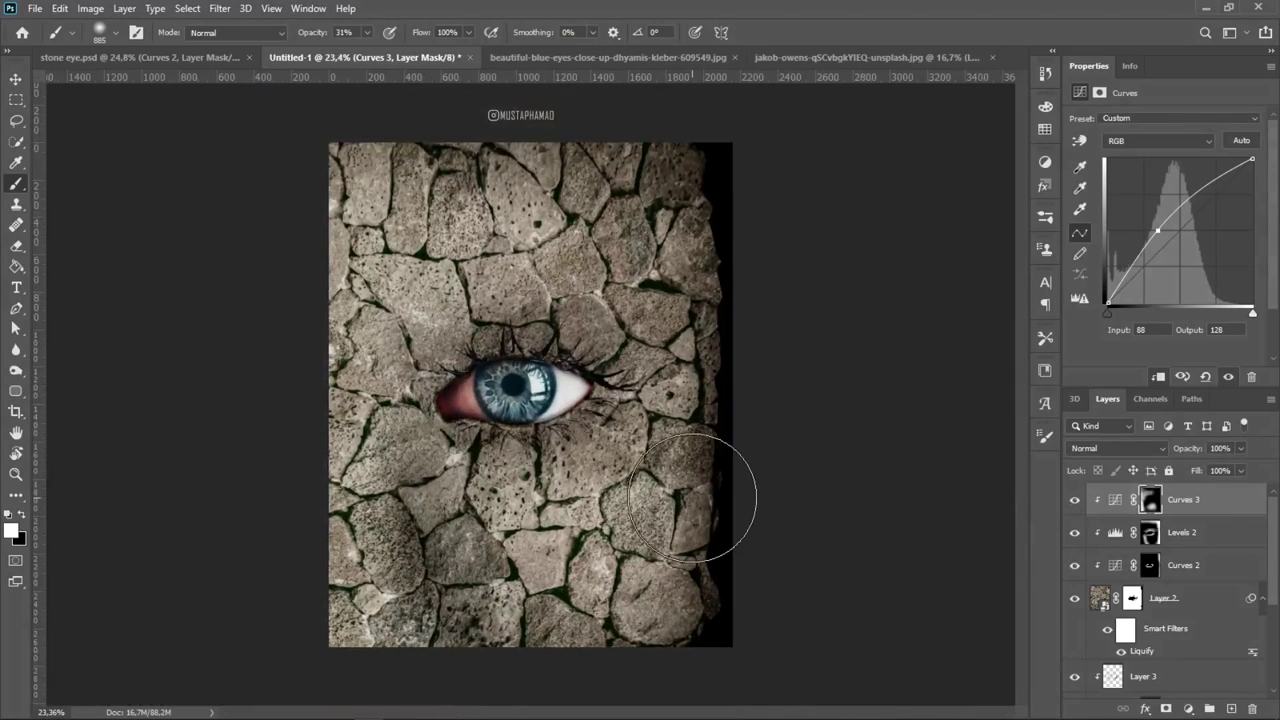
Select Layer 2's mask, zoom to the wall's right edge, and shrink the brush to 18 px
left_click(1133, 600)
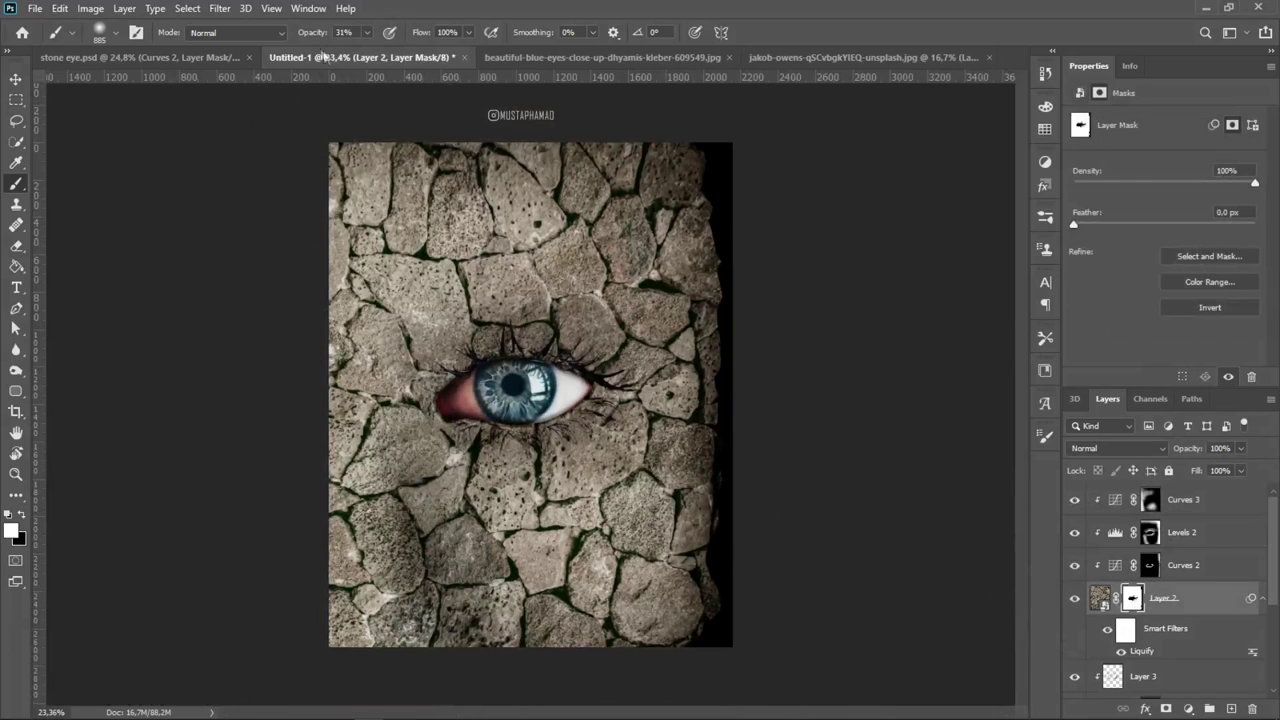
left_click_drag(310, 32, 390, 32)
scroll(770, 260, "up", 2)
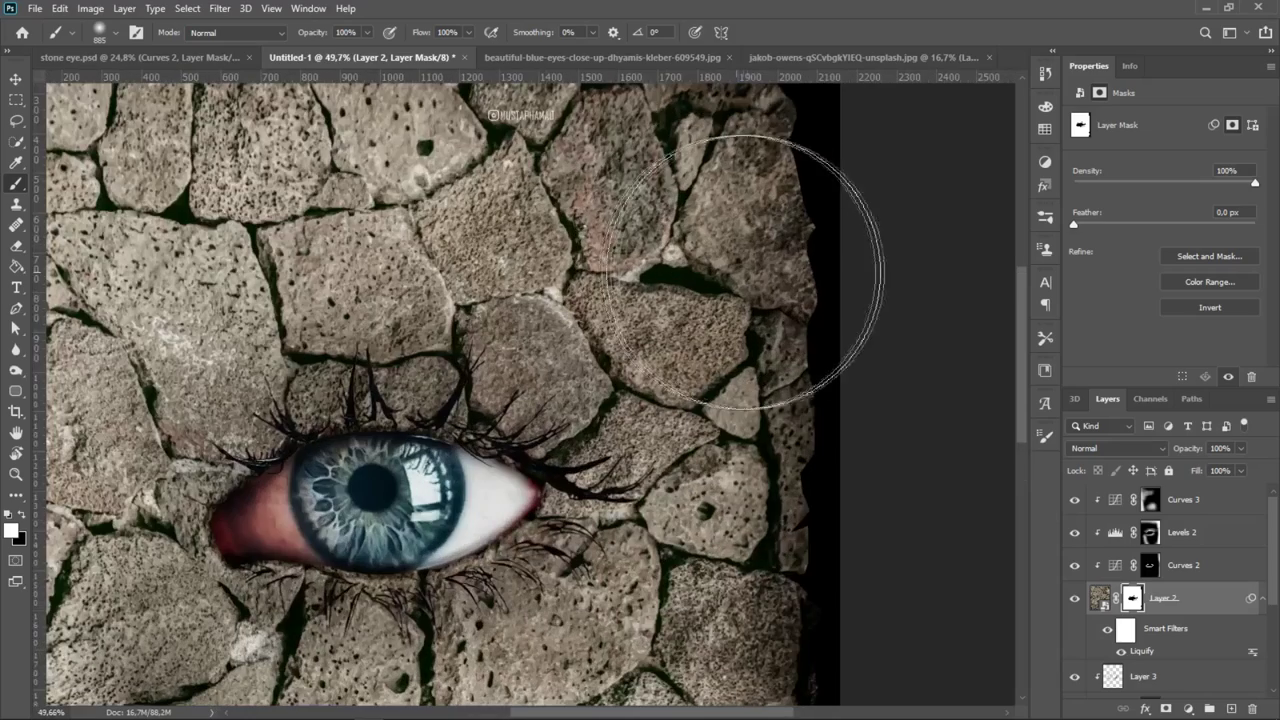
left_click_drag(770, 260, 520, 430)
left_click_drag(530, 370, 409, 510)
scroll(557, 251, "up", 1)
scroll(514, 320, "up", 1)
scroll(514, 366, "up", 1)
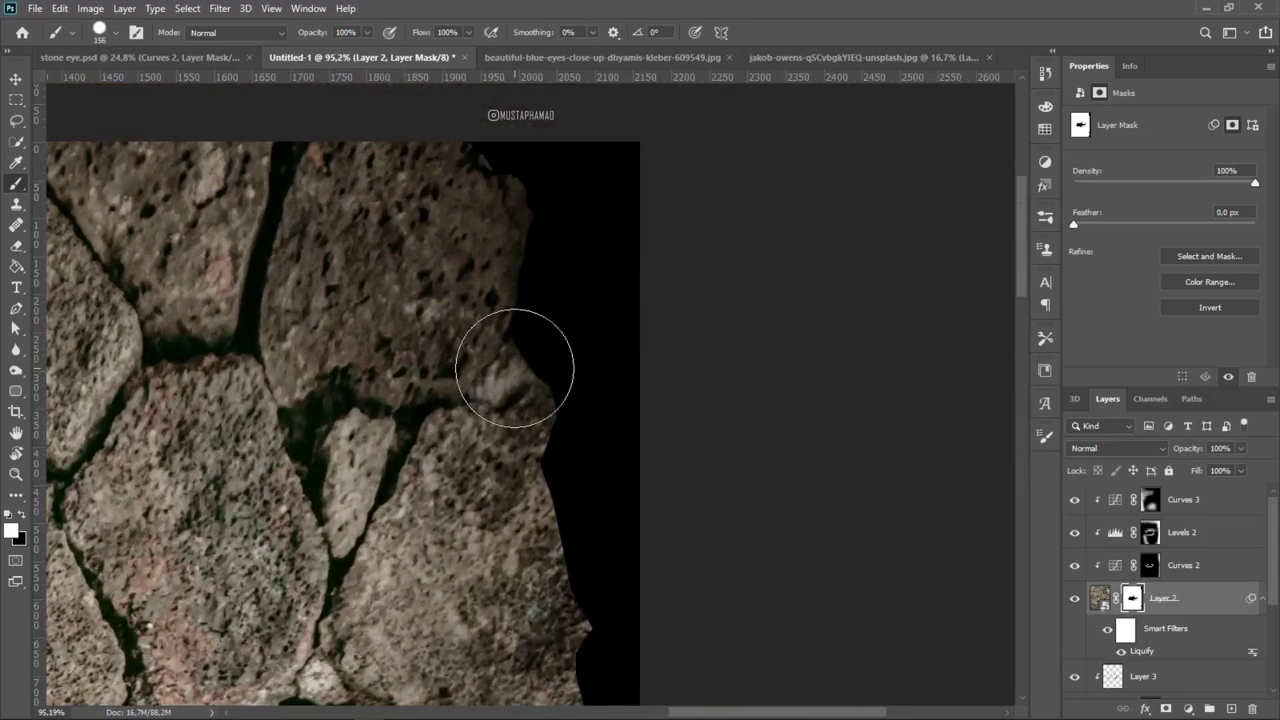
scroll(514, 350, "up", 1)
mouse_move(514, 350)
left_mouse_down()
mouse_move(457, 471)
mouse_move(400, 471)
mouse_move(423, 423)
left_mouse_up()
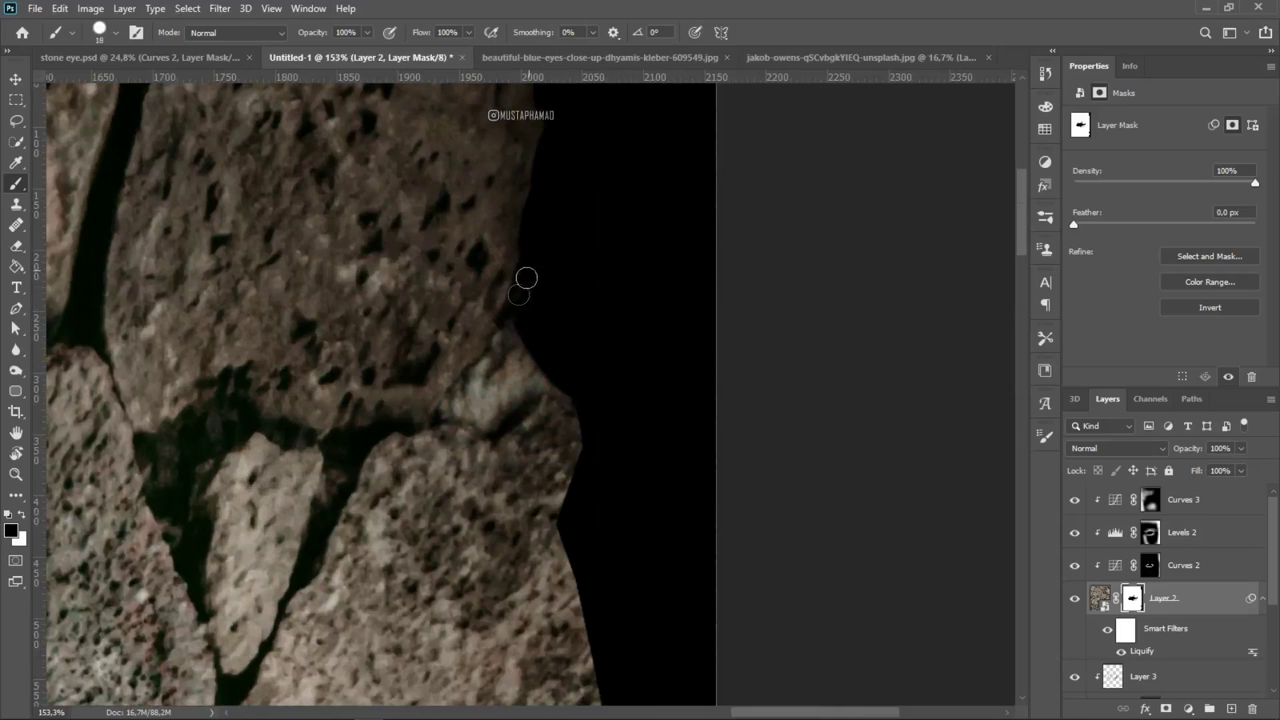
Paint black over the jagged notches along the rock's right edge
mouse_move(526, 277)
left_mouse_down()
mouse_move(486, 363)
mouse_move(514, 337)
left_mouse_up()
scroll(620, 400, "down", 2)
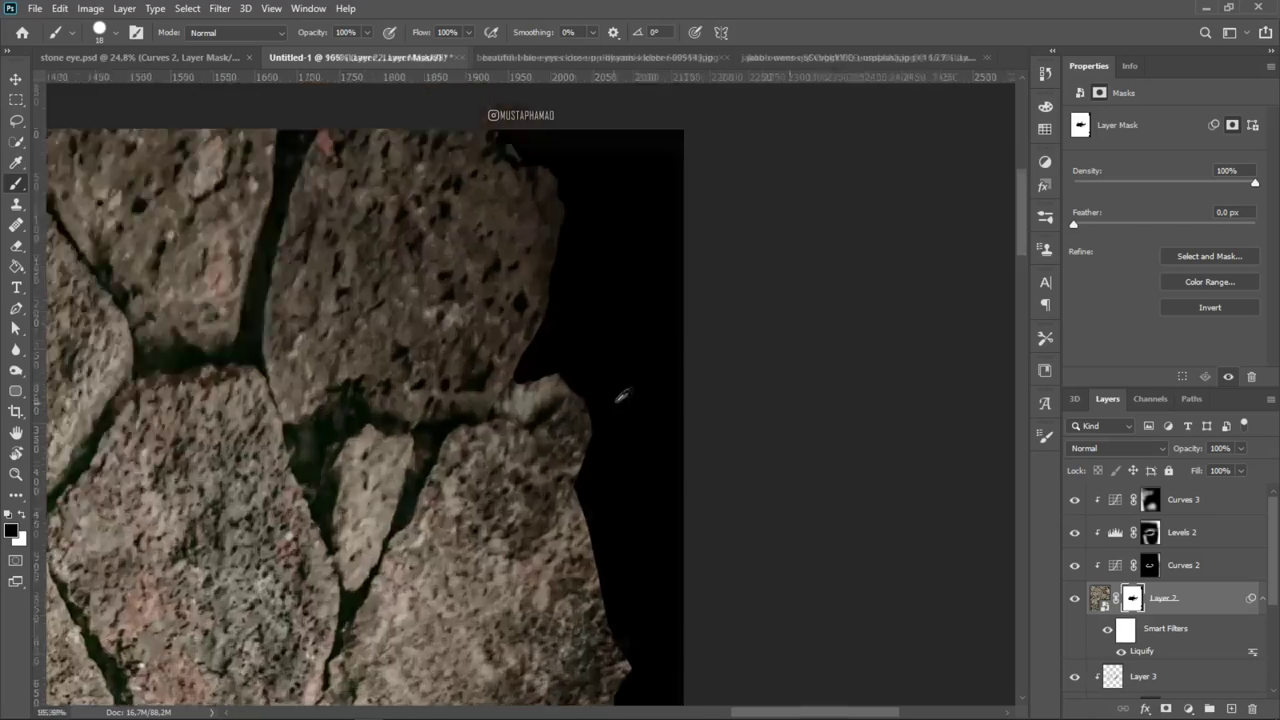
scroll(620, 243, "up", 3)
scroll(617, 240, "down", 1)
left_click_drag(617, 231, 595, 248)
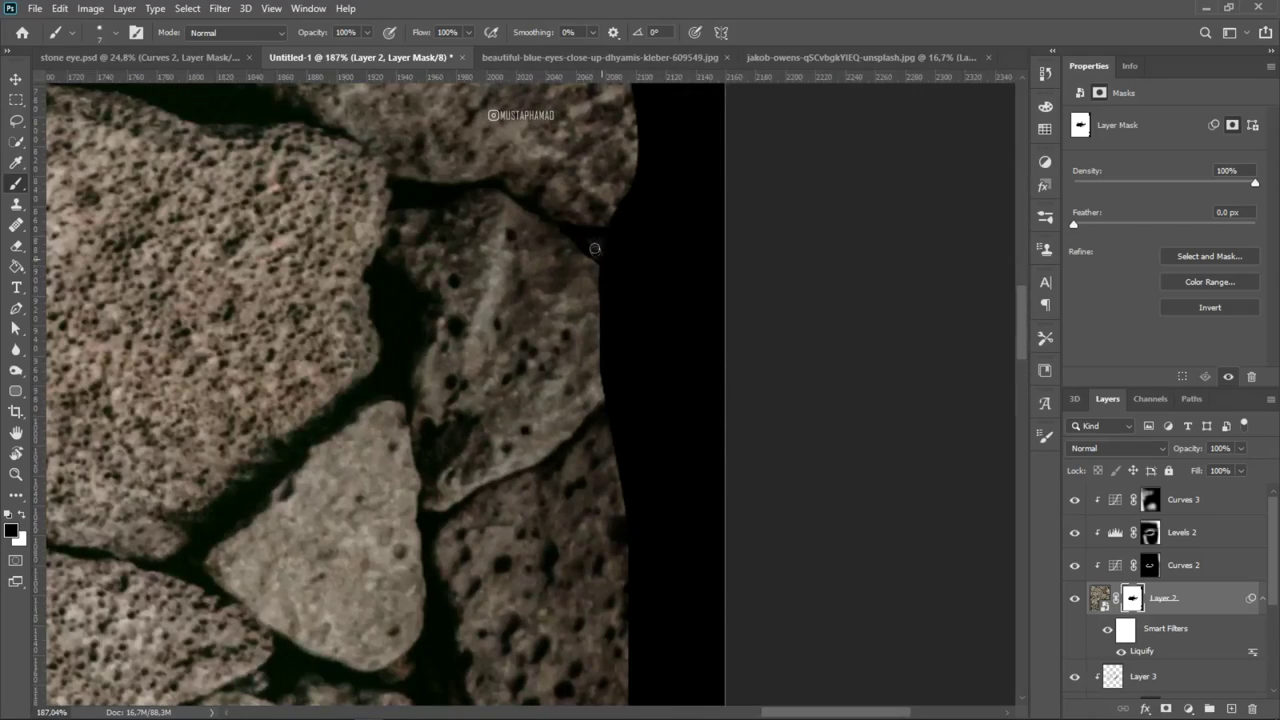
scroll(674, 296, "down", 2)
left_click_drag(580, 310, 597, 289)
scroll(615, 328, "up", 2)
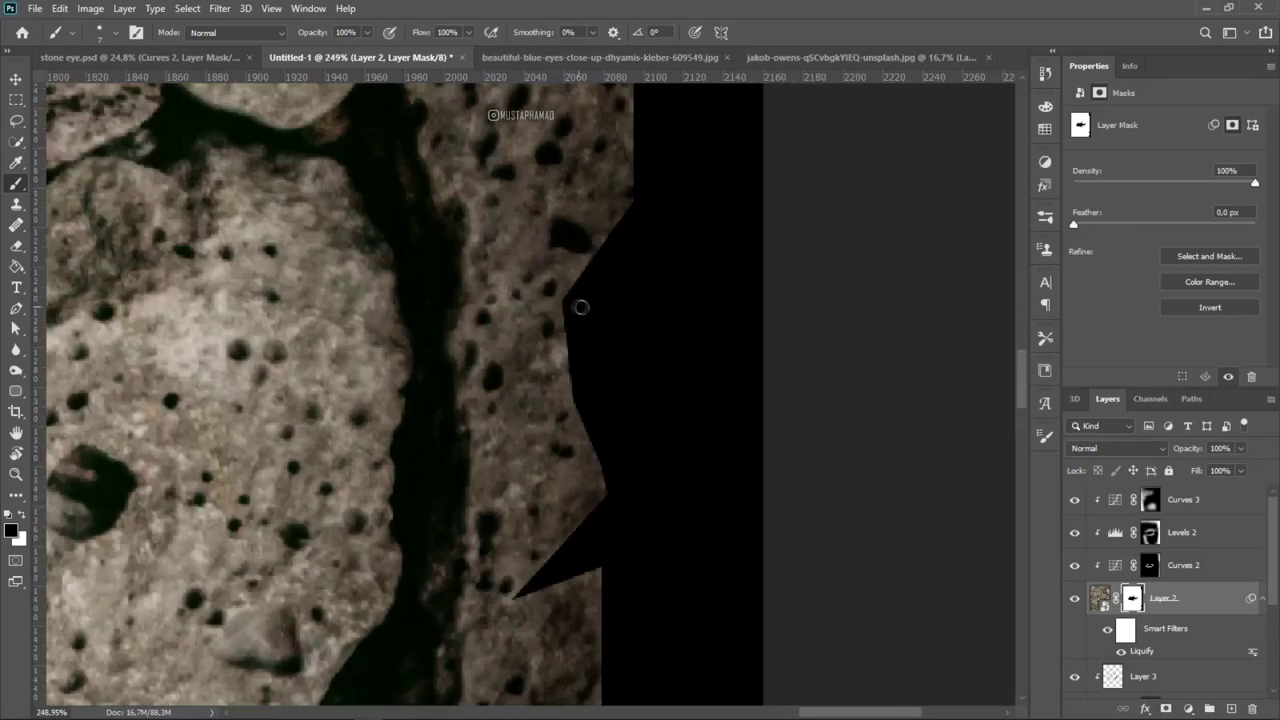
scroll(576, 321, "up", 1)
mouse_move(525, 300)
left_mouse_down()
mouse_move(625, 258)
mouse_move(627, 360)
left_mouse_up()
scroll(668, 400, "down", 10)
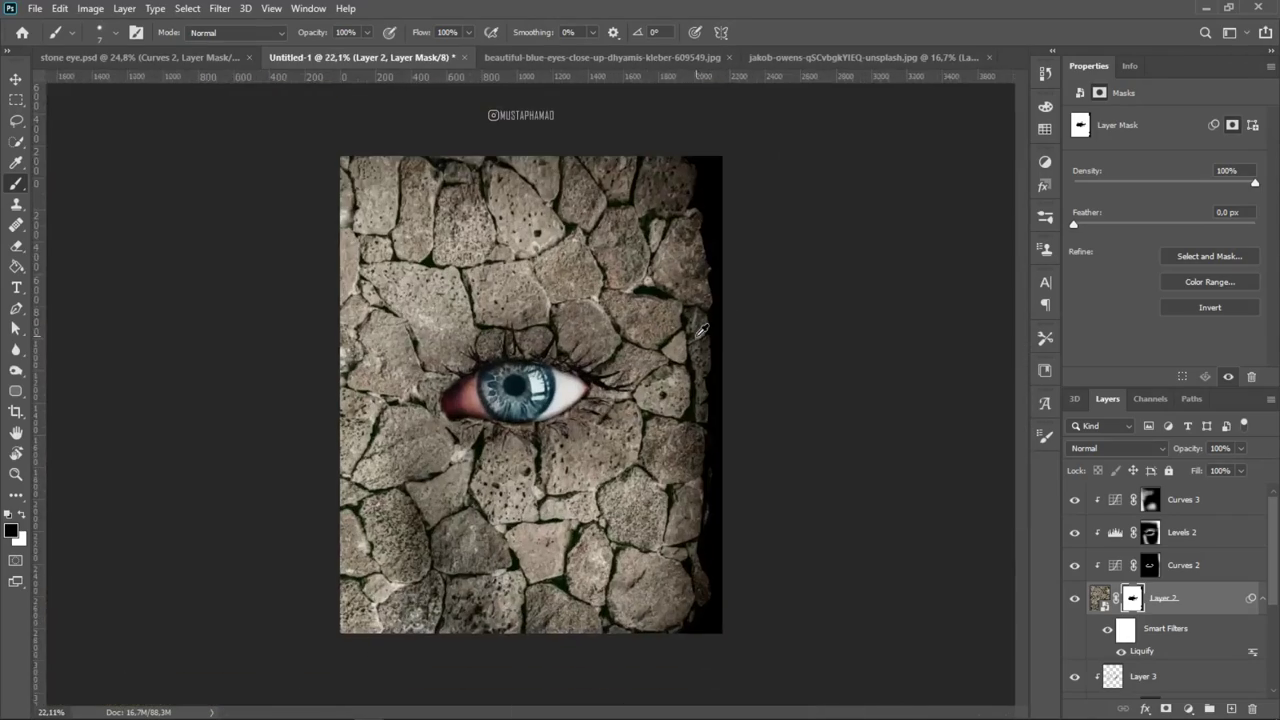
scroll(640, 355, "down", 3)
scroll(596, 355, "down", 2)
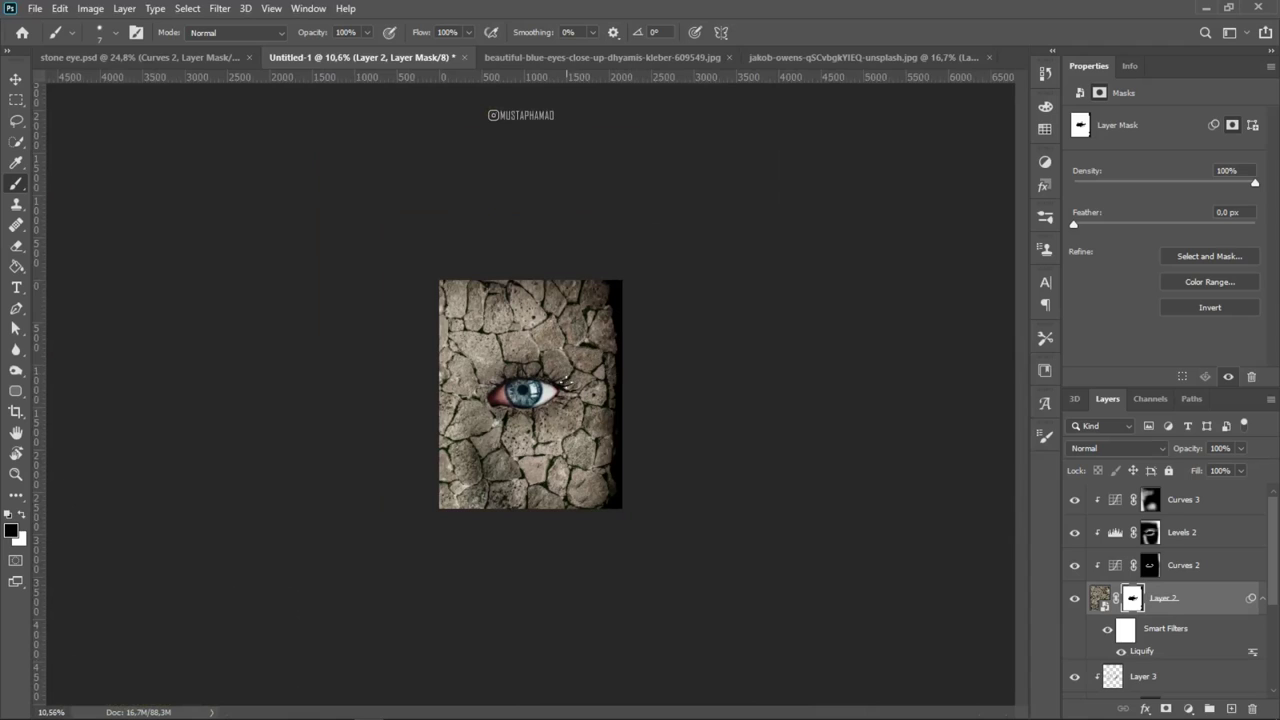
scroll(603, 436, "up", 2)
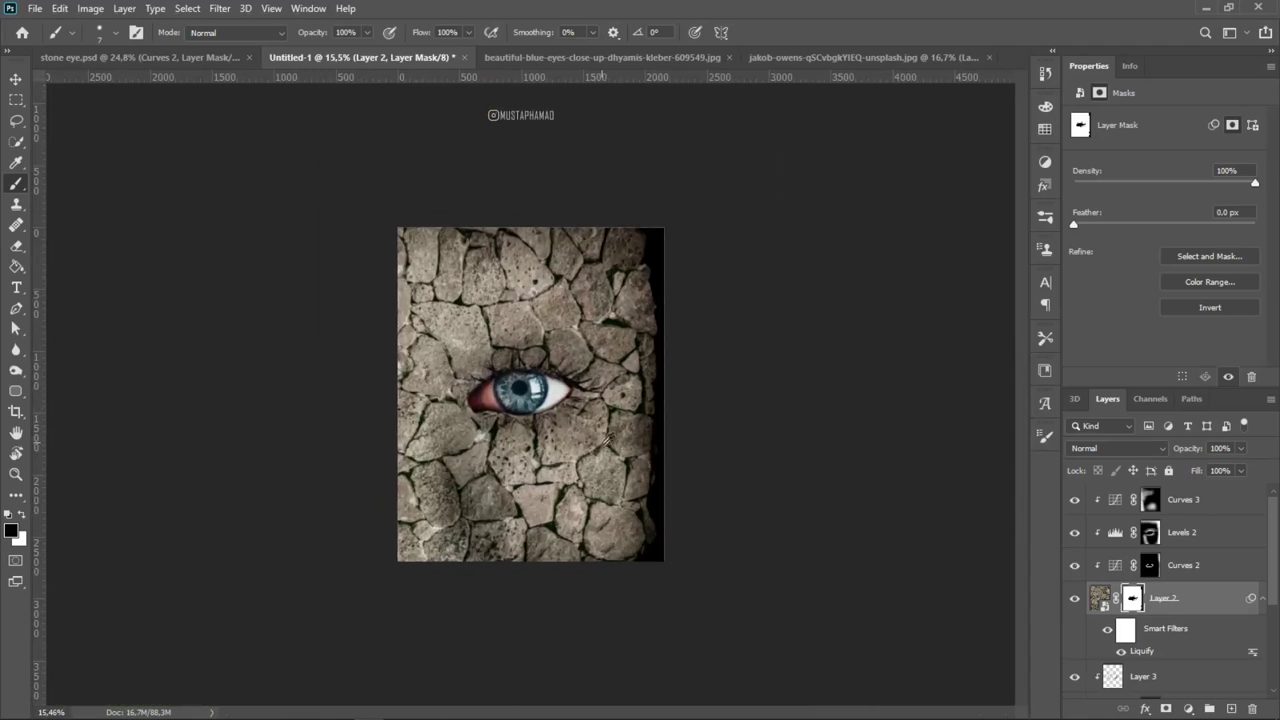
Select the Levels 2 mask, toggle it to compare, and enlarge the brush to about 1767 px
left_click(1148, 535)
left_click(1075, 533)
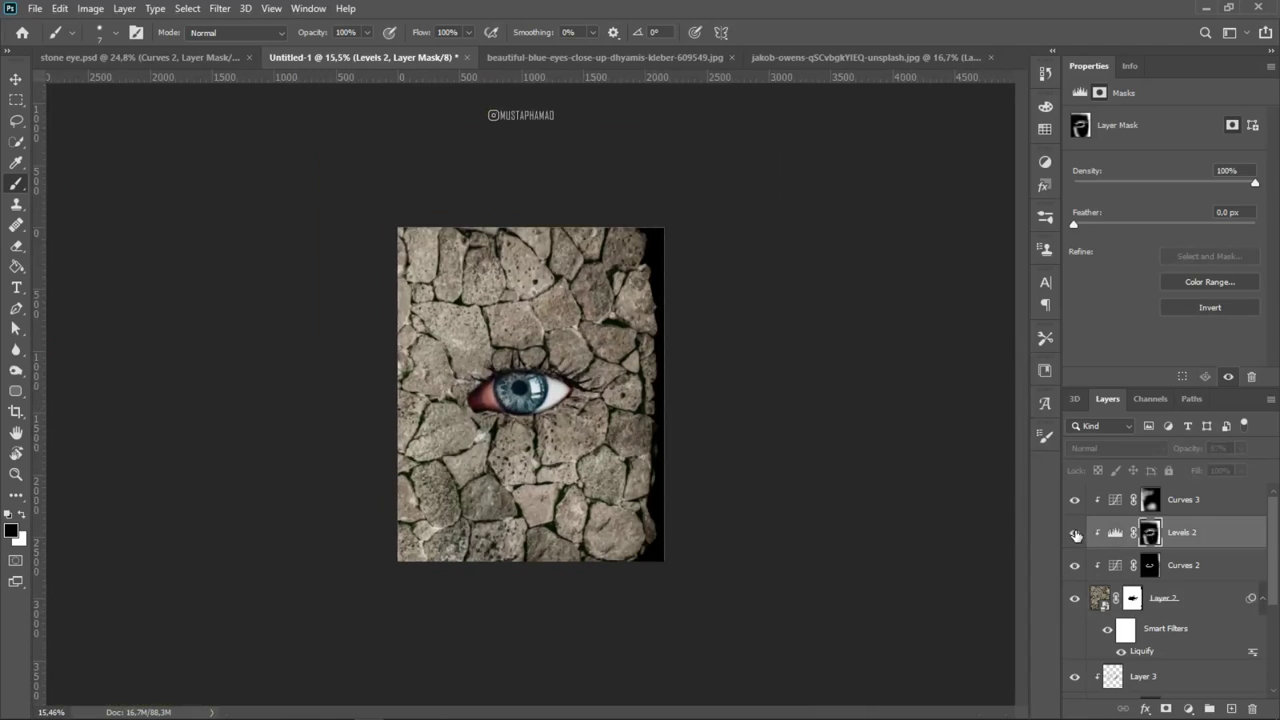
left_click(1075, 533)
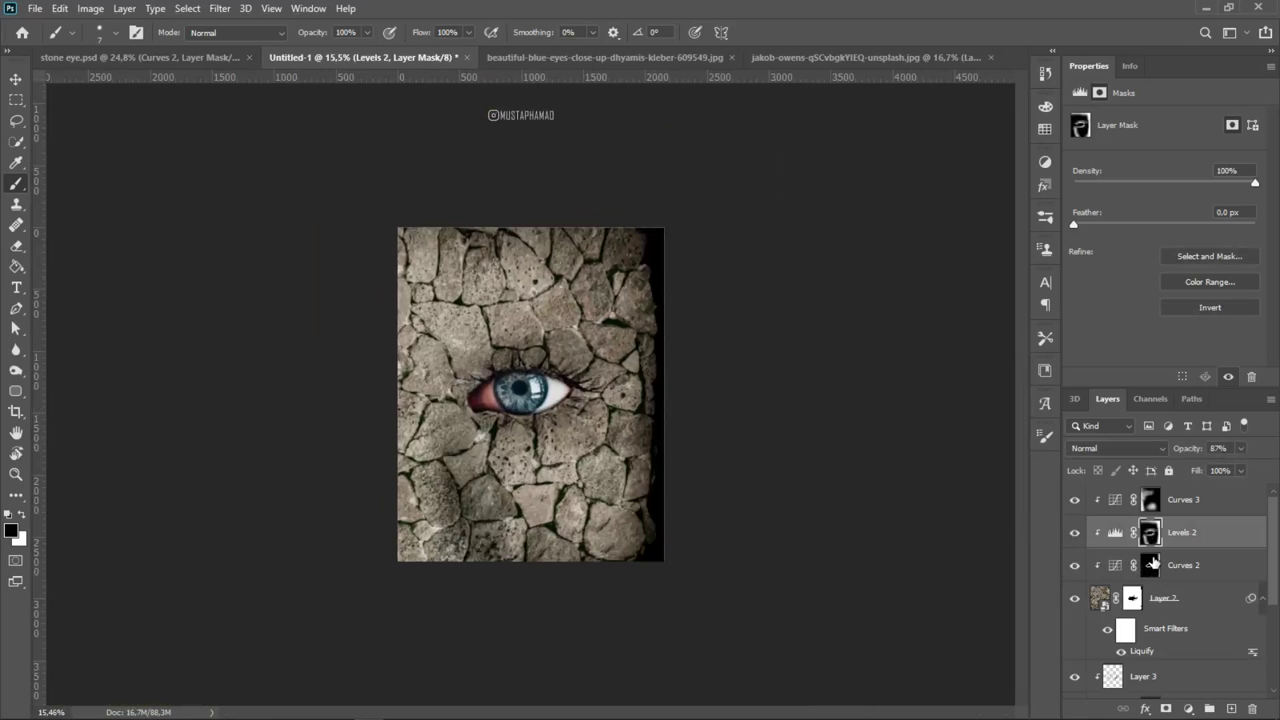
left_click_drag(543, 529, 660, 534)
scroll(534, 394, "up", 2)
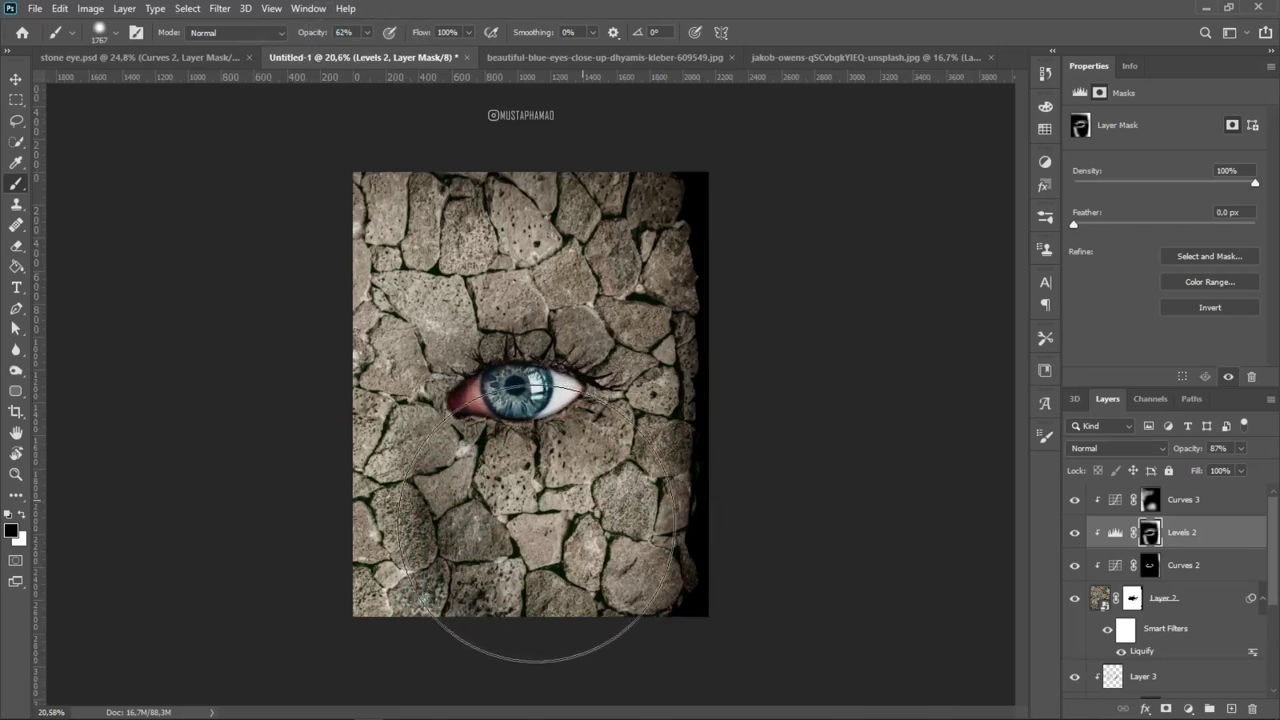
left_click_drag(537, 520, 470, 531)
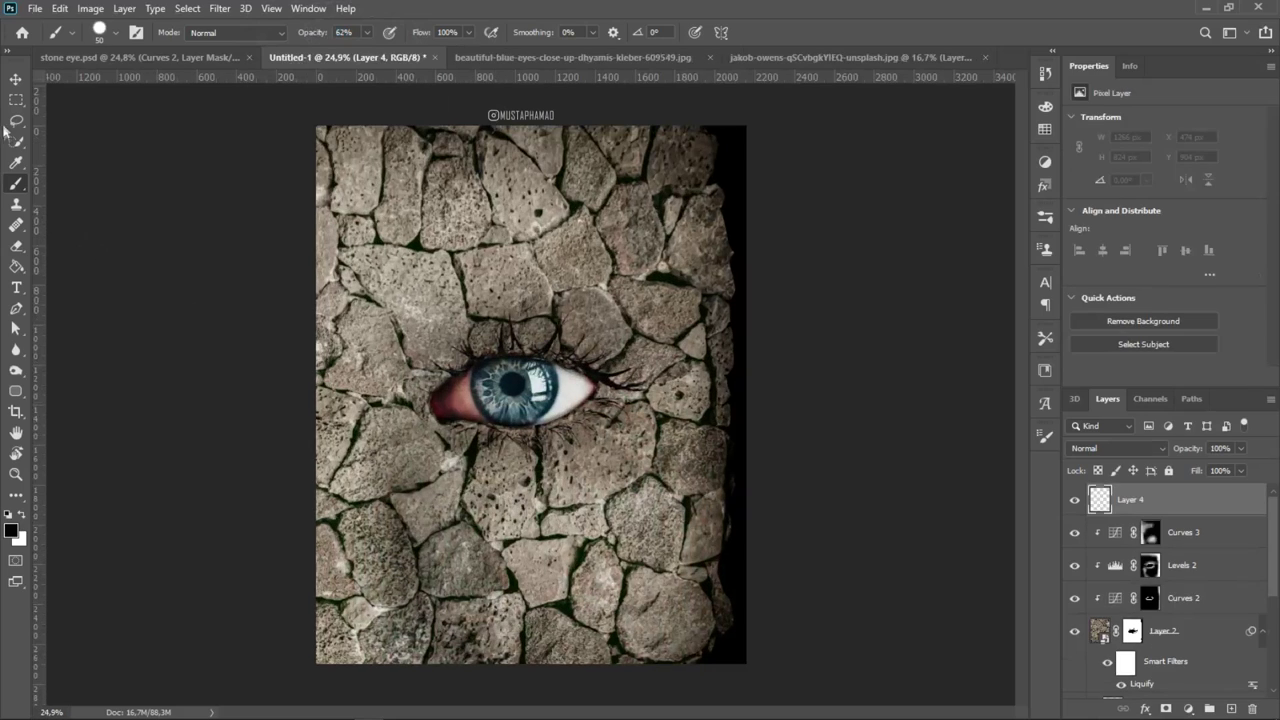
left_click(16, 79)
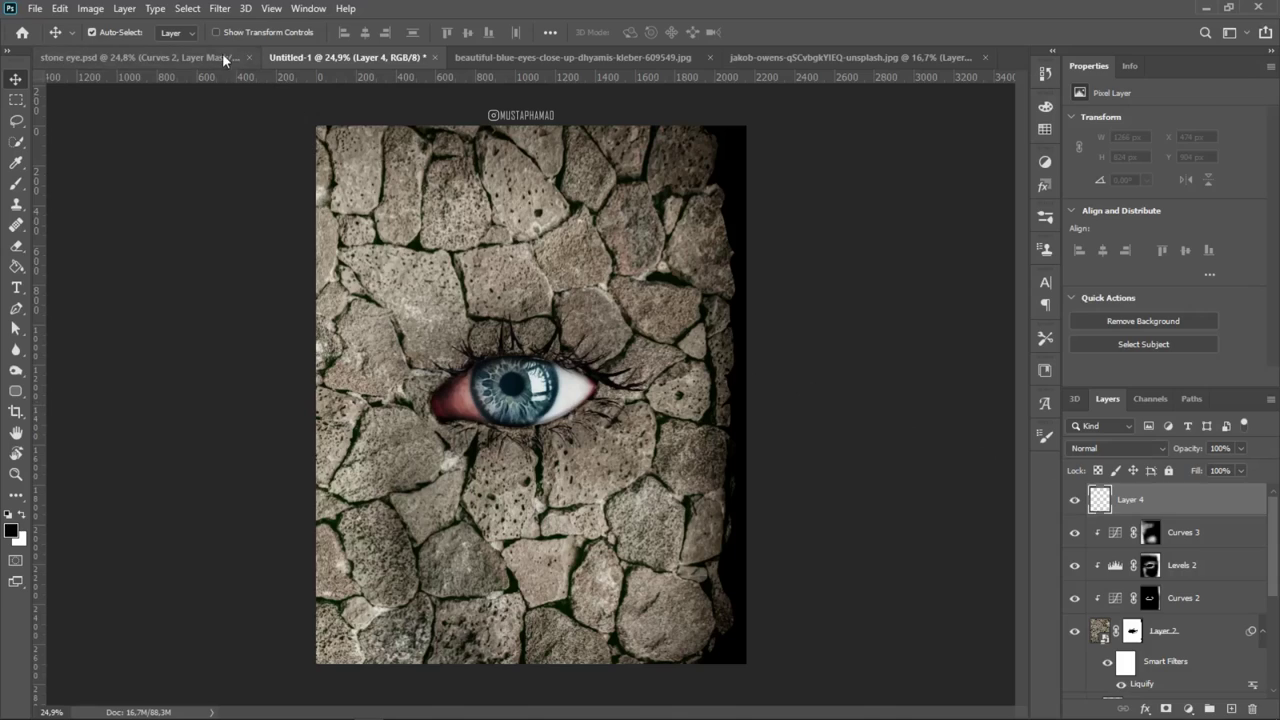
Set up the rough 4694 dry-brush tip, rotated near vertical at about 2059 px, painting orange
key("b")
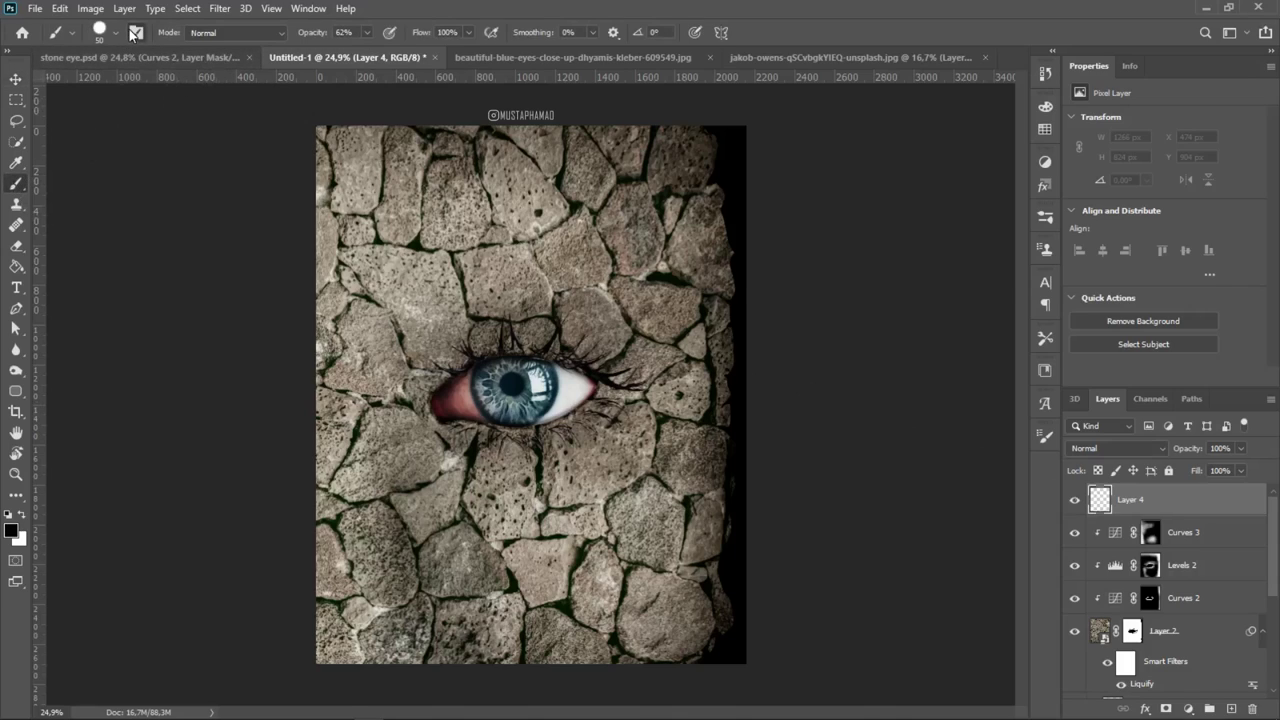
left_click(135, 33)
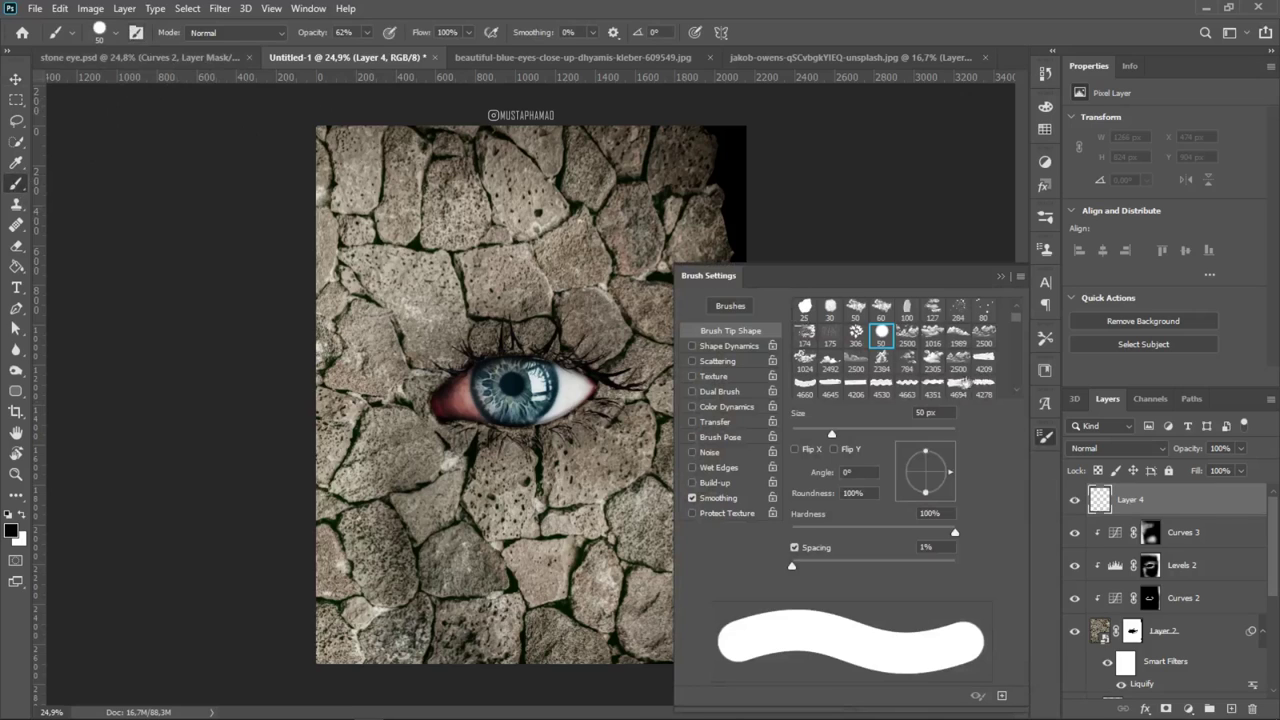
left_click(983, 369)
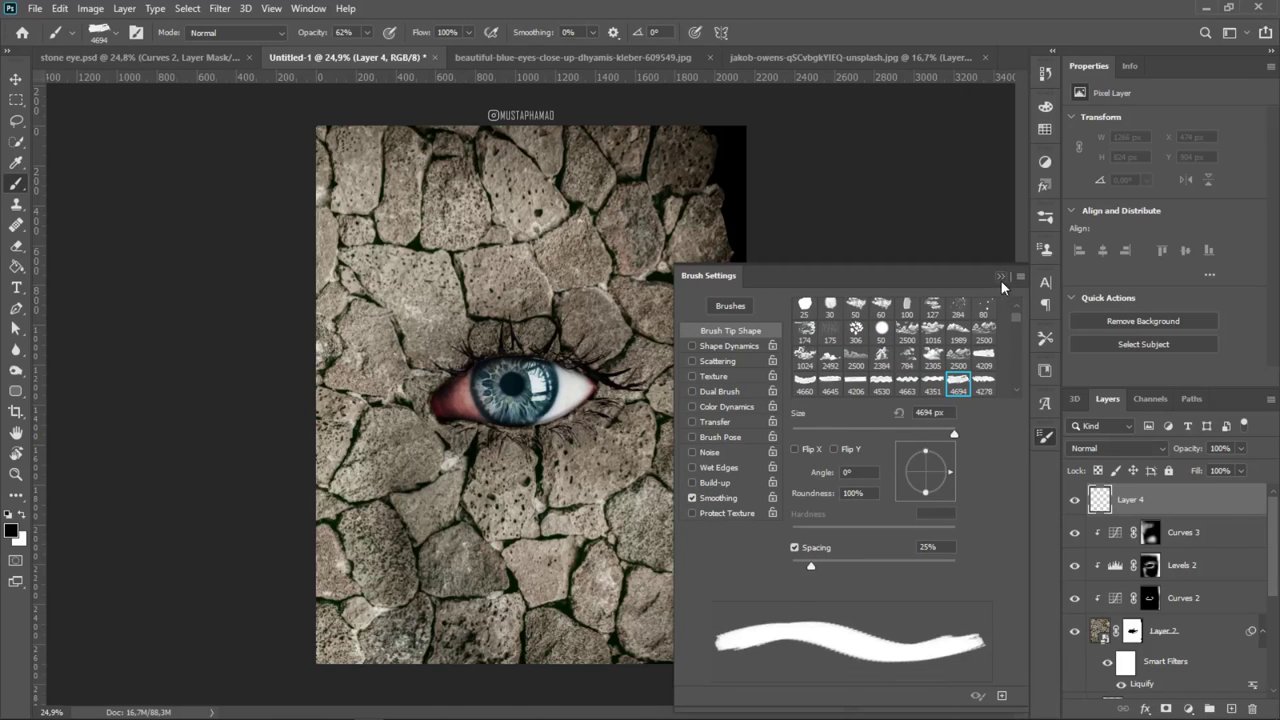
left_click(1001, 277)
right_click(550, 372)
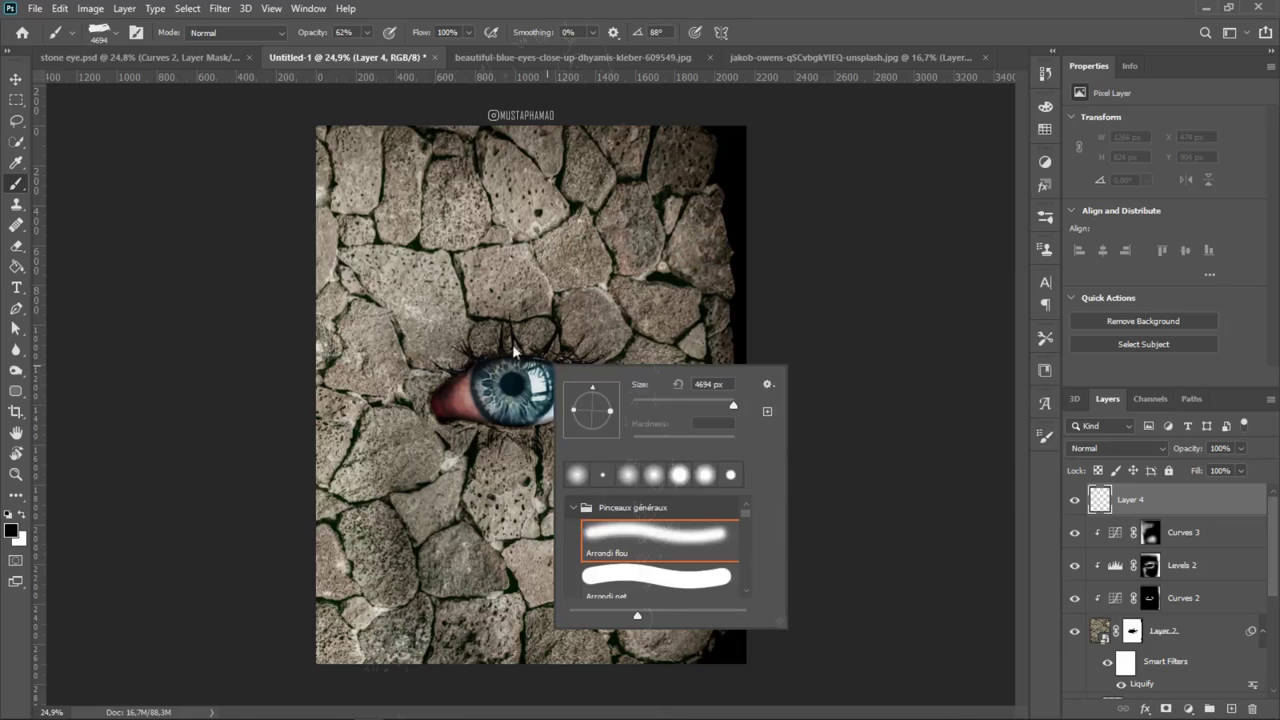
key("Right")
key("Right")
key("Right")
key("Escape")
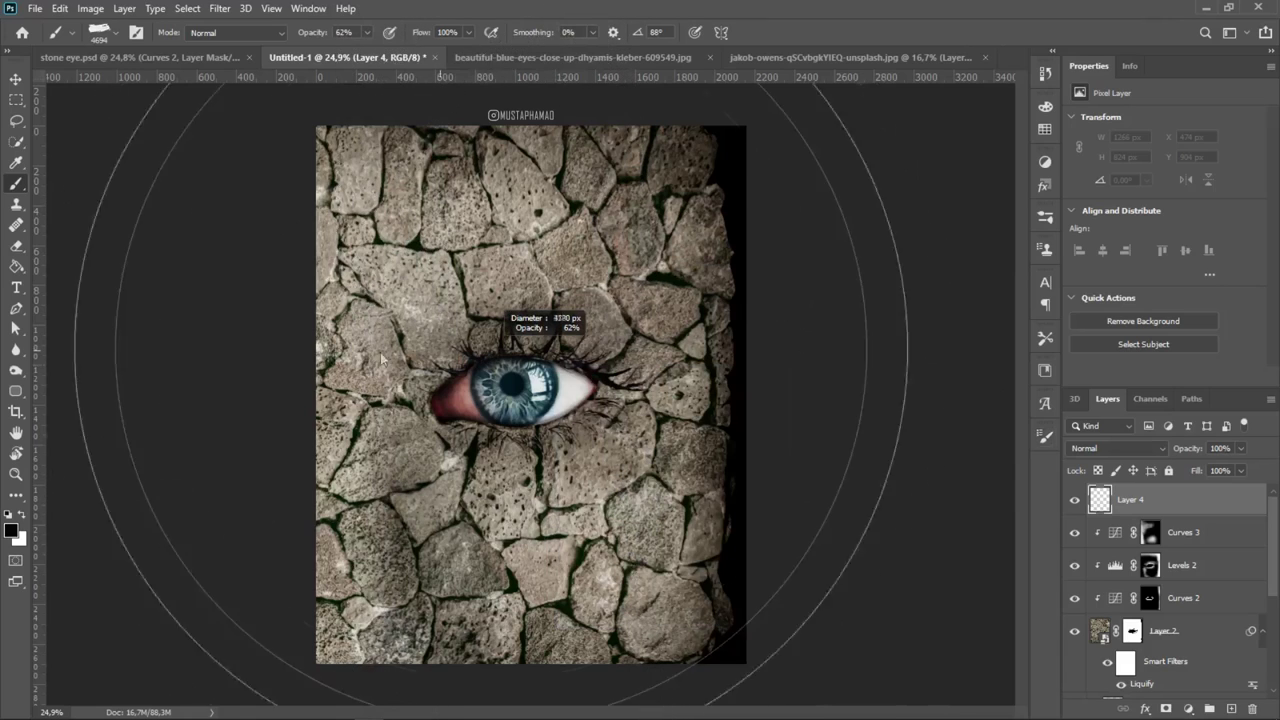
key("bracketleft")
key("bracketleft")
key("bracketleft")
key("bracketleft")
key("bracketleft")
key("bracketleft")
key("bracketleft")
key("bracketleft")
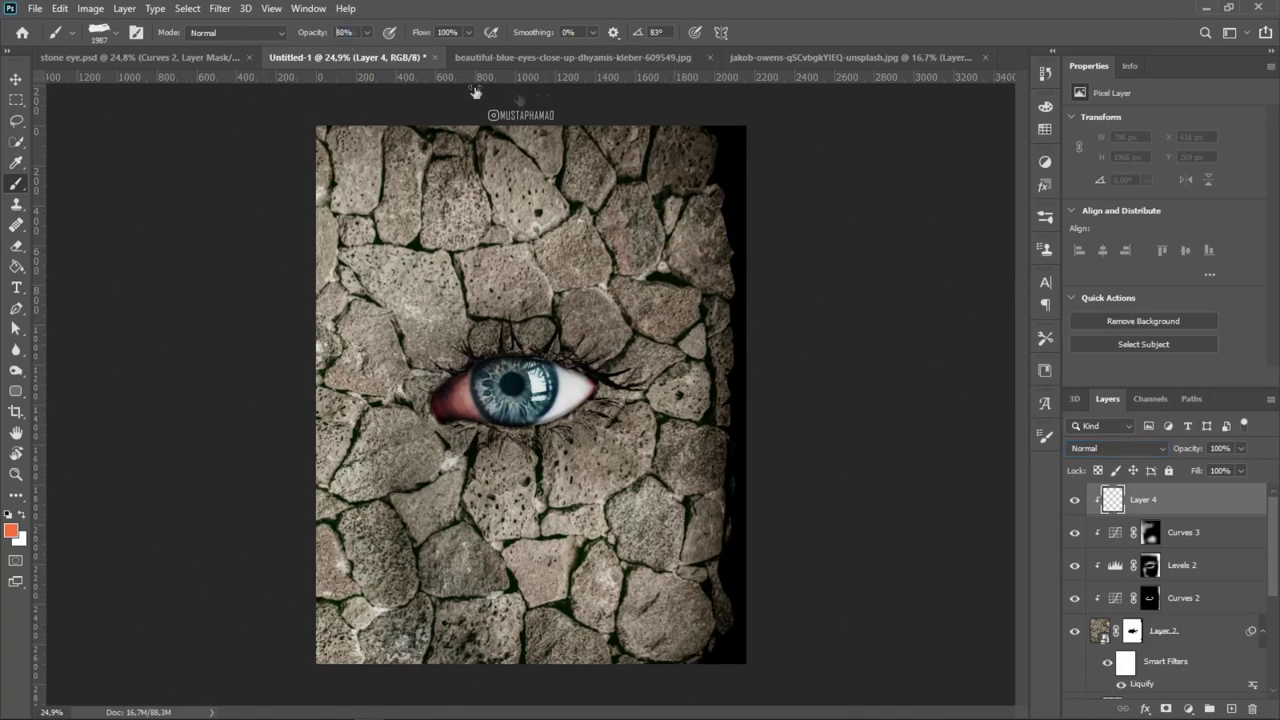
Stamp a tall orange stripe at 100% opacity over the eye and set Layer 4 to Multiply
key("0")
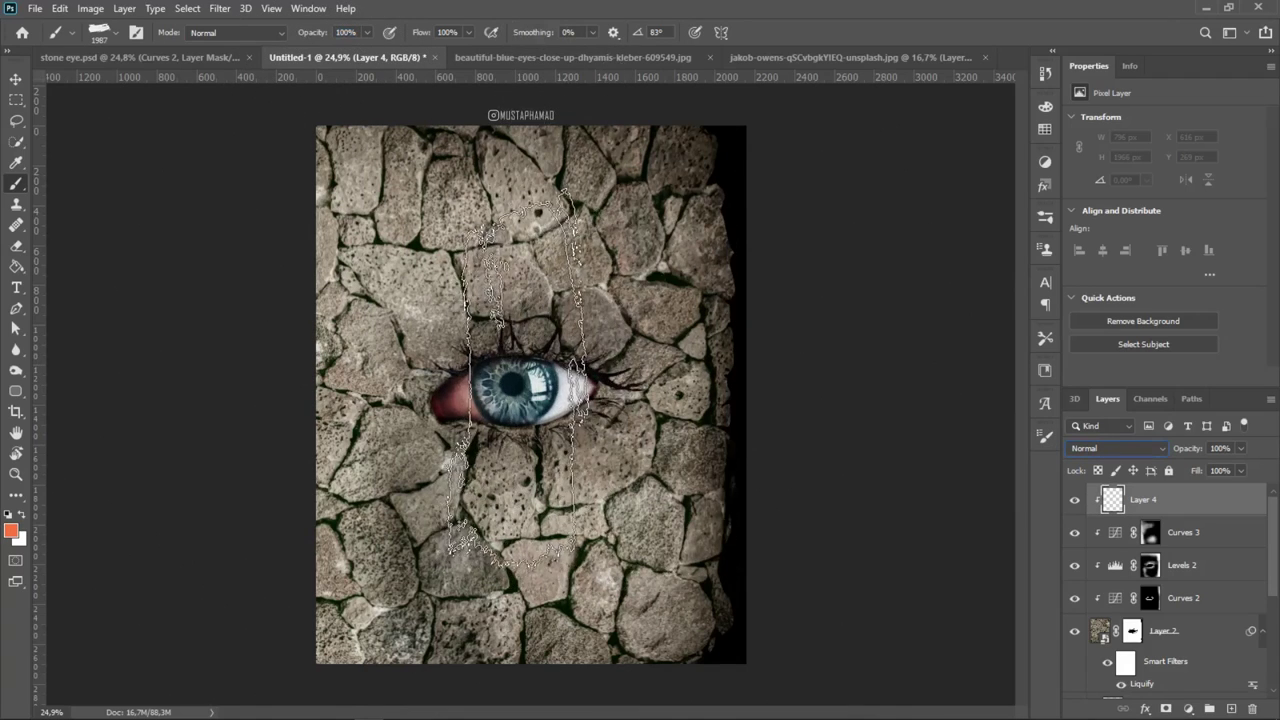
left_click(520, 378)
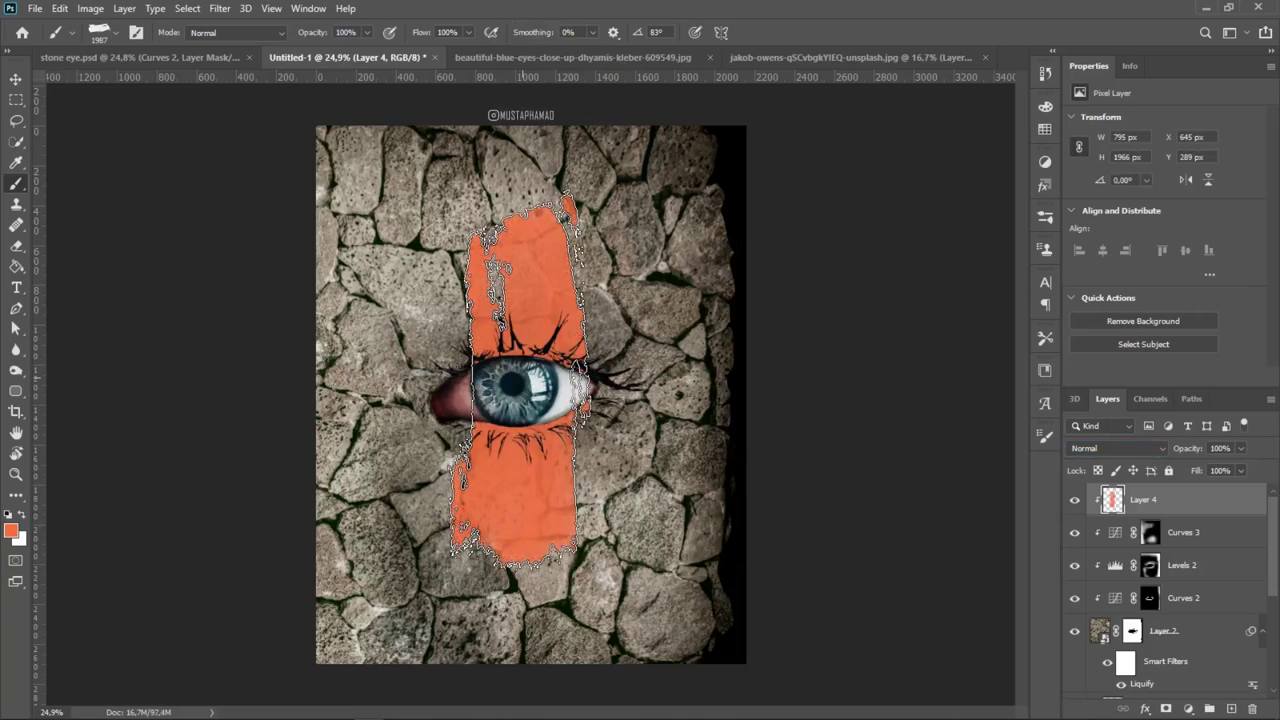
left_click(1164, 449)
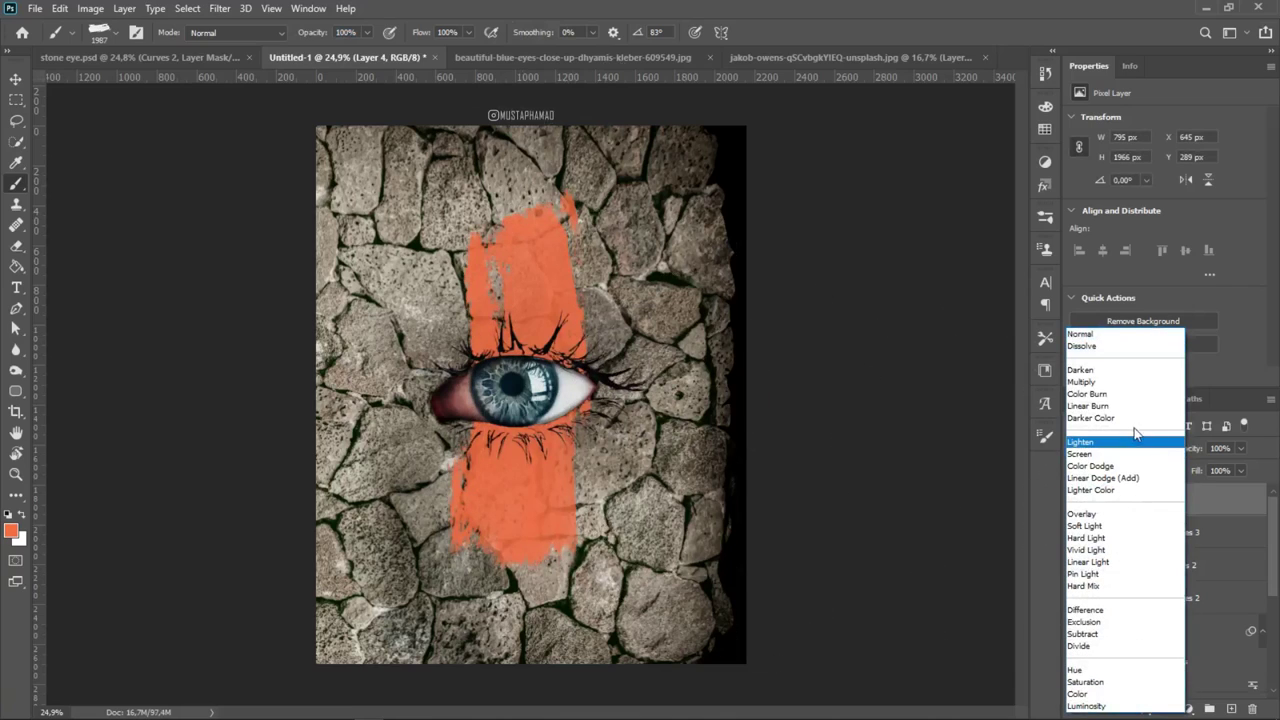
left_click(1106, 384)
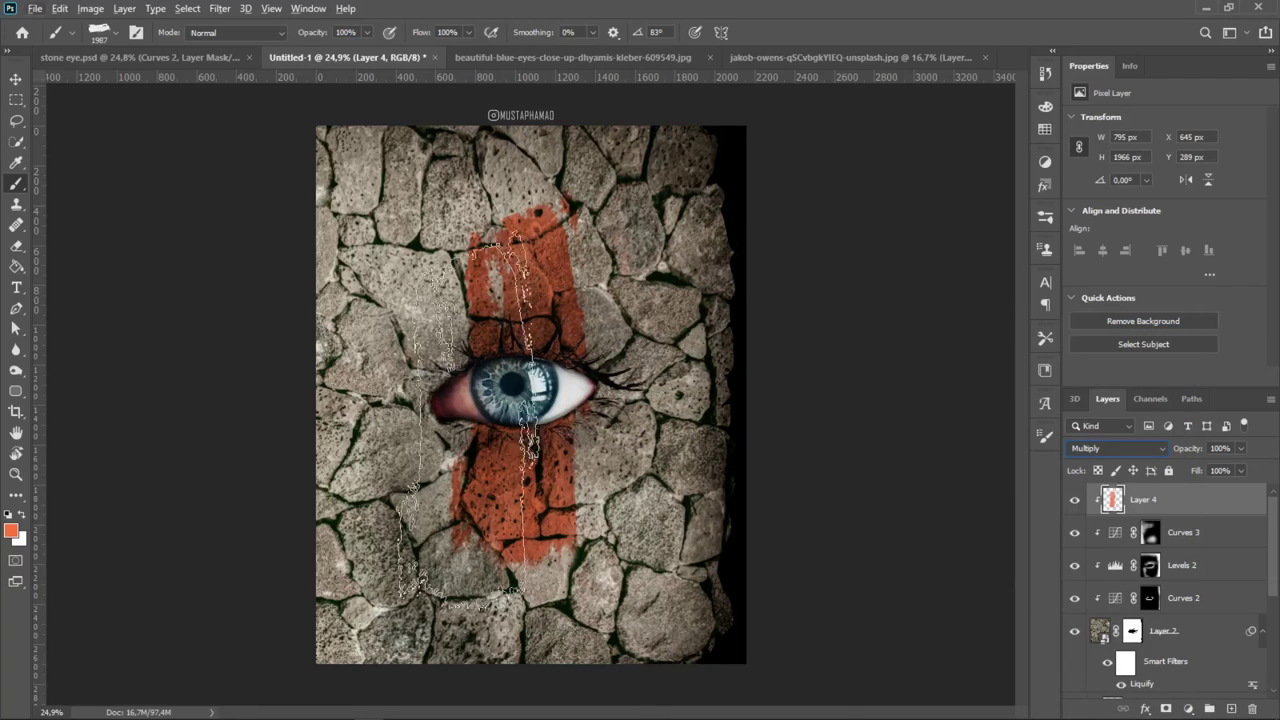
left_click(24, 84)
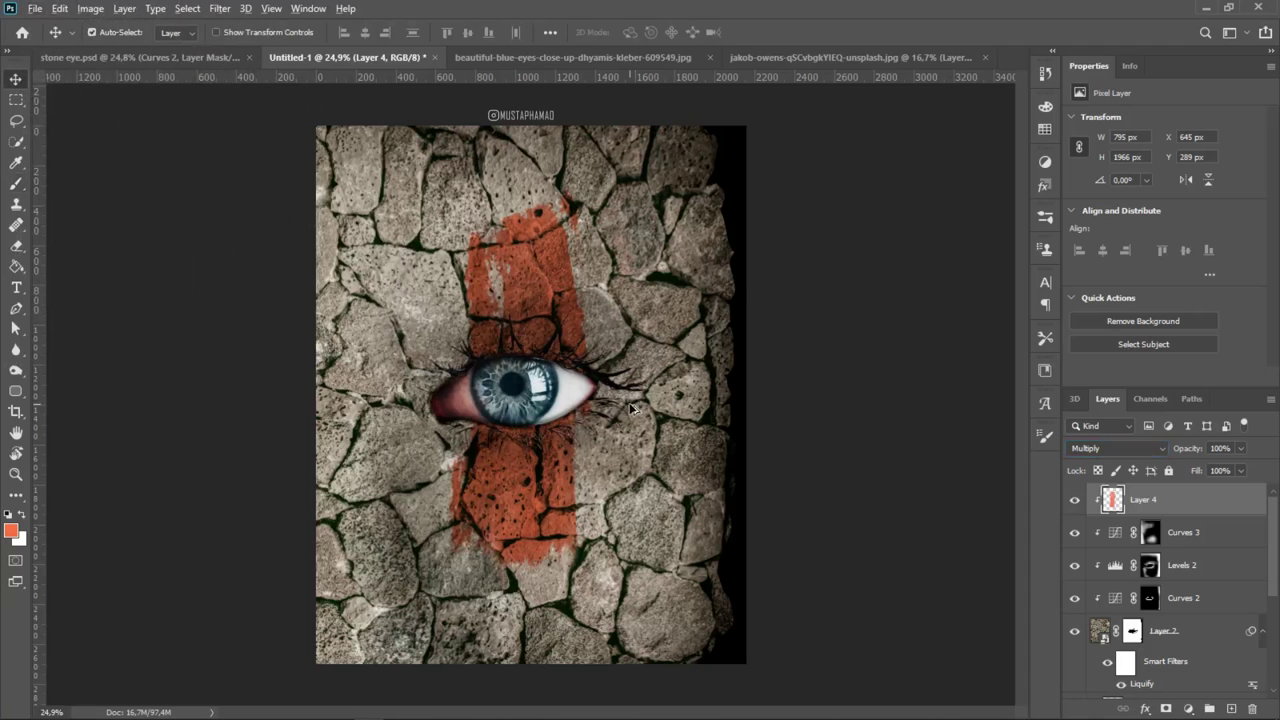
Stretch Layer 4's stripe to about 108% width (862 × 1966 px) and zoom out
scroll(572, 421, "down", 2)
scroll(571, 422, "up", 4)
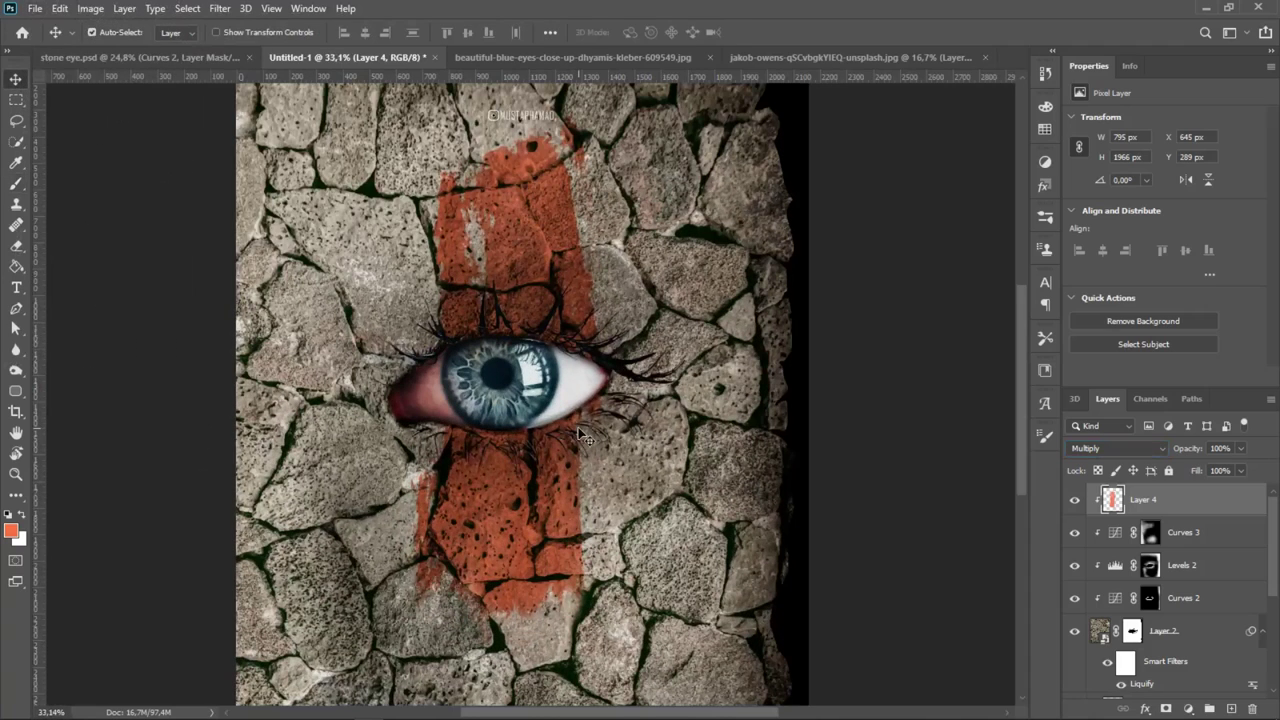
key("ctrl+t")
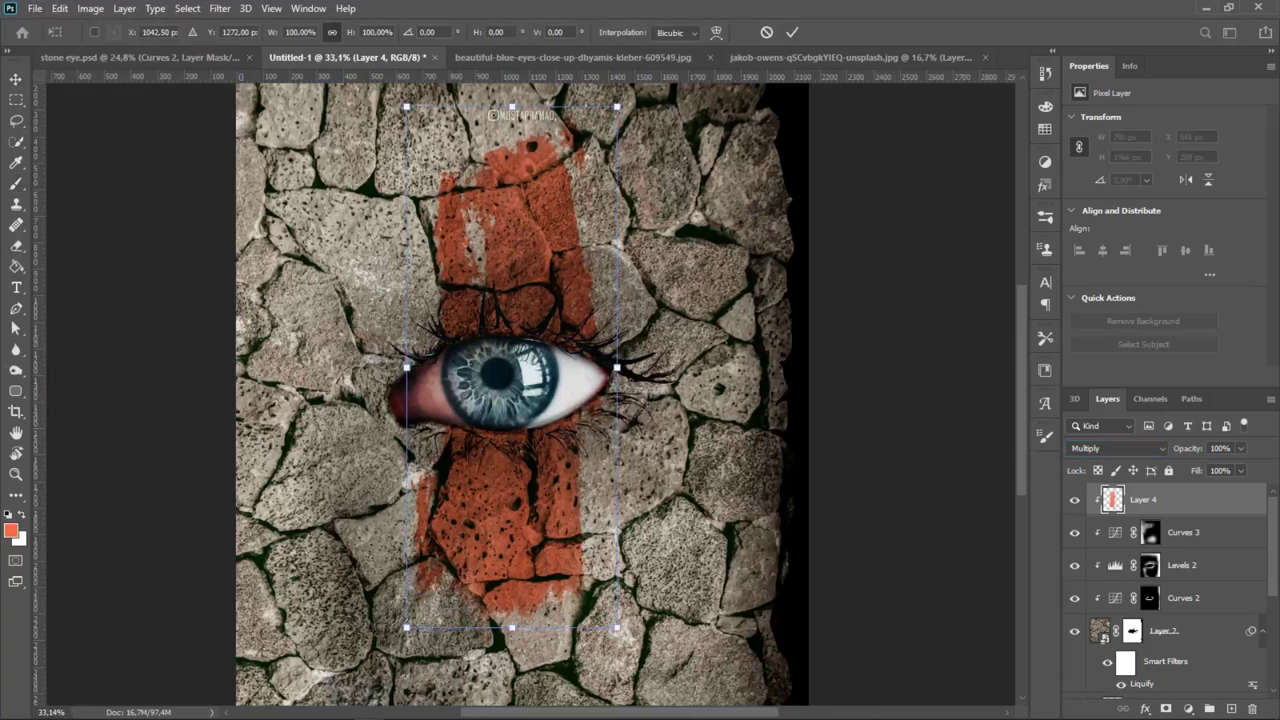
left_click_drag(617, 367, 635, 367)
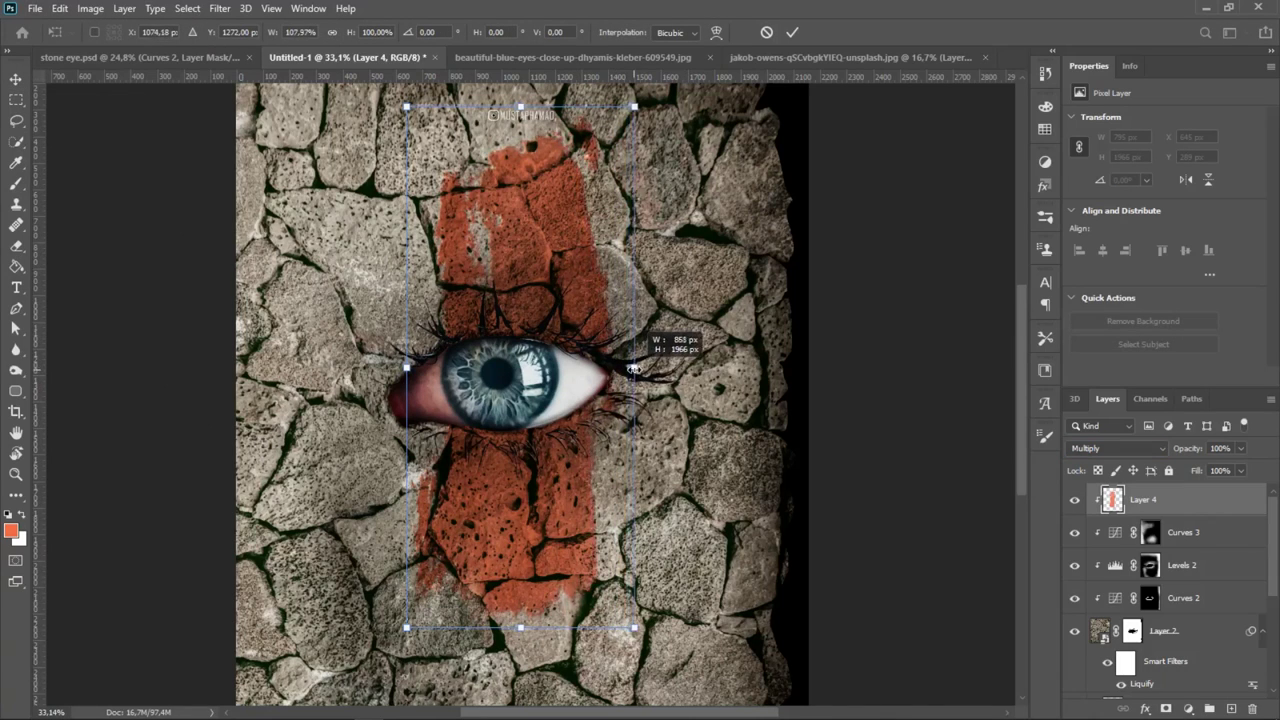
left_click_drag(584, 275, 574, 273)
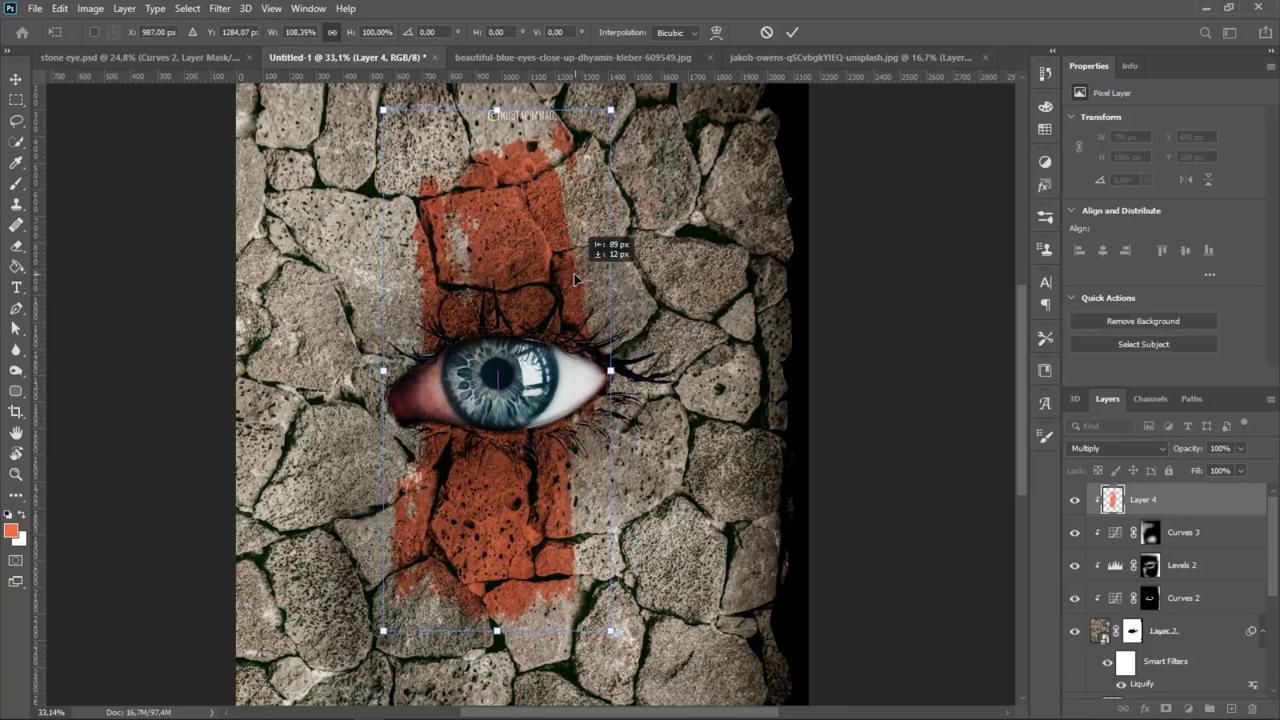
left_click(792, 32)
key("ctrl+minus")
key("ctrl+minus")
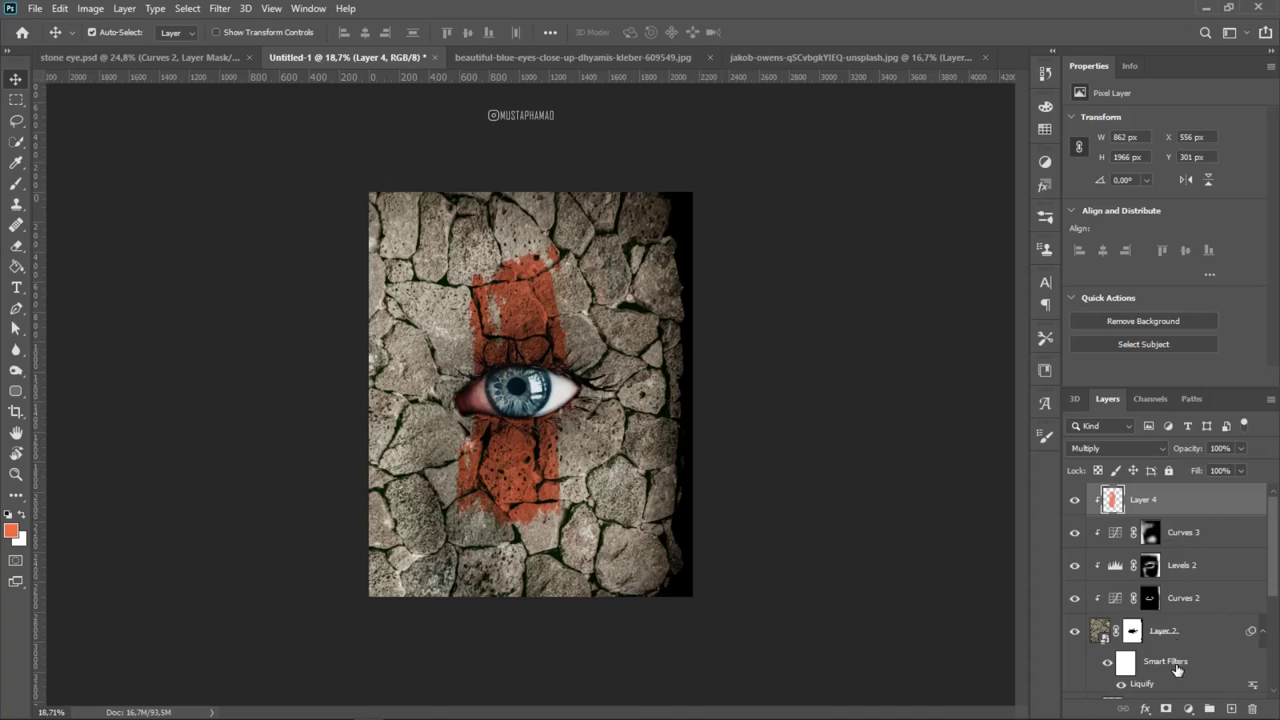
Add a Curves layer above Layer 4 with an S-curve (highlight point Input 160, Output 163)
left_click(1188, 704)
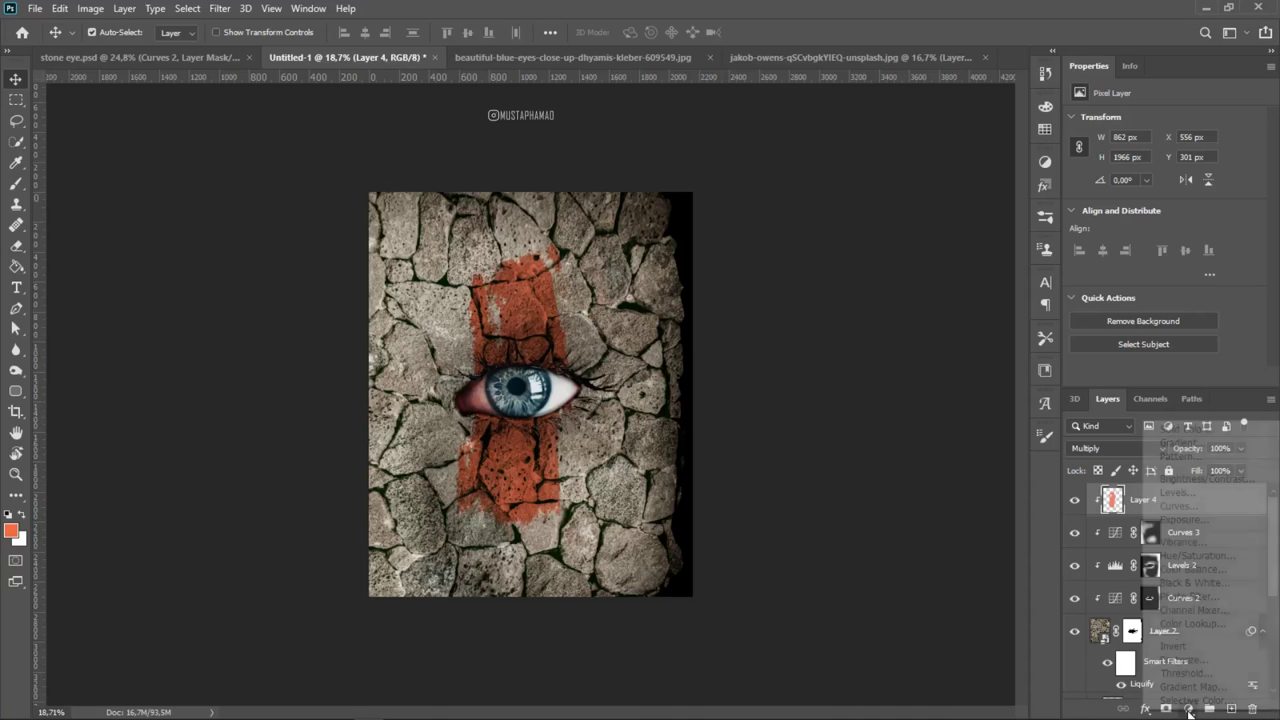
left_click(1175, 506)
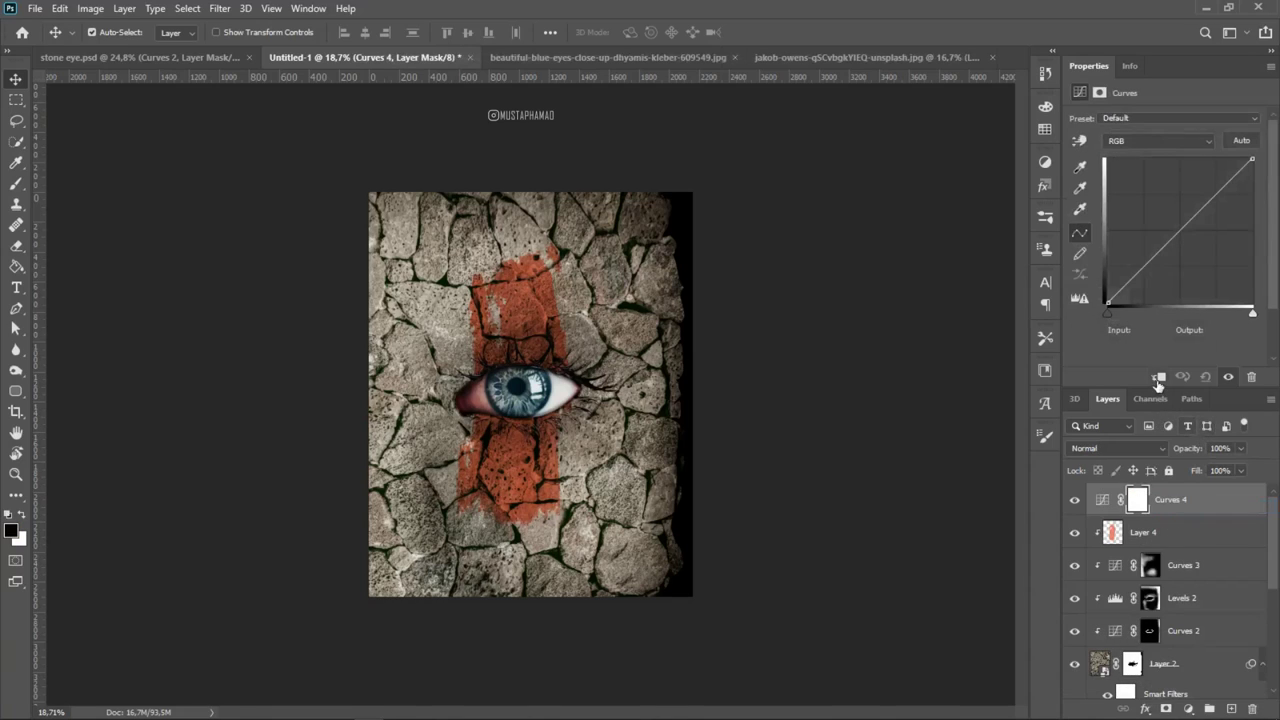
left_click_drag(1165, 243, 1155, 261)
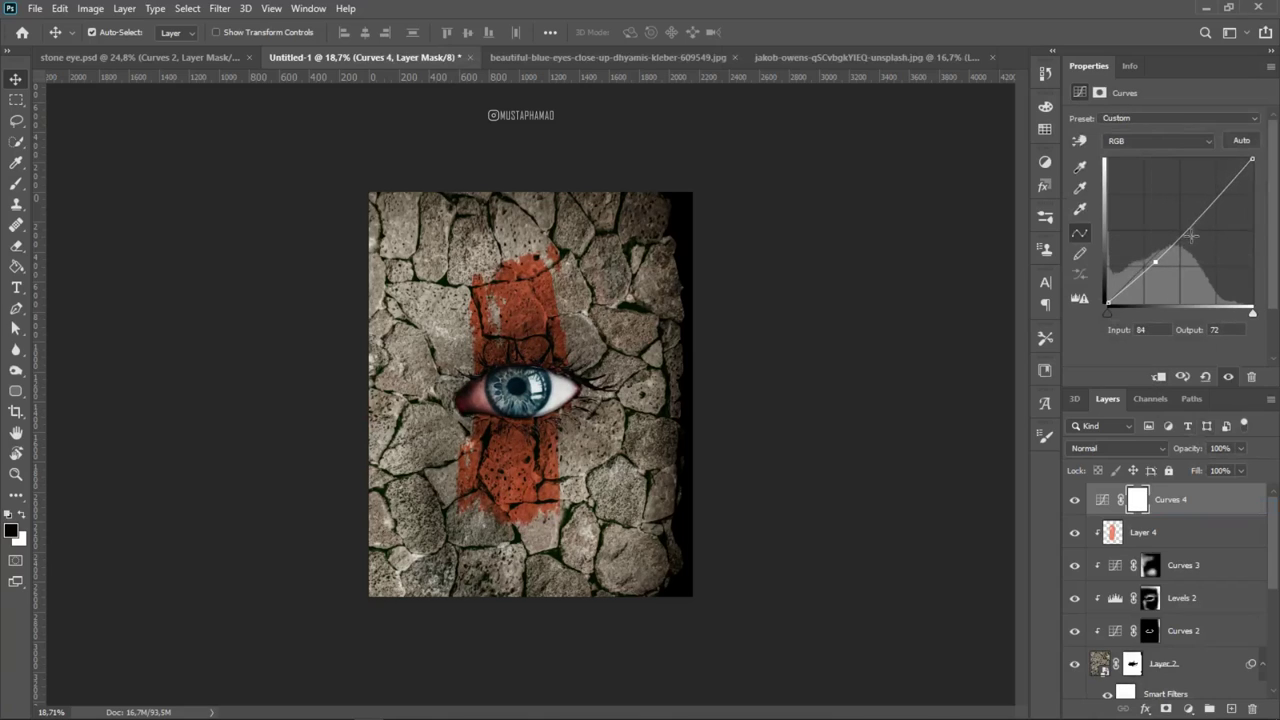
left_click_drag(1201, 215, 1200, 211)
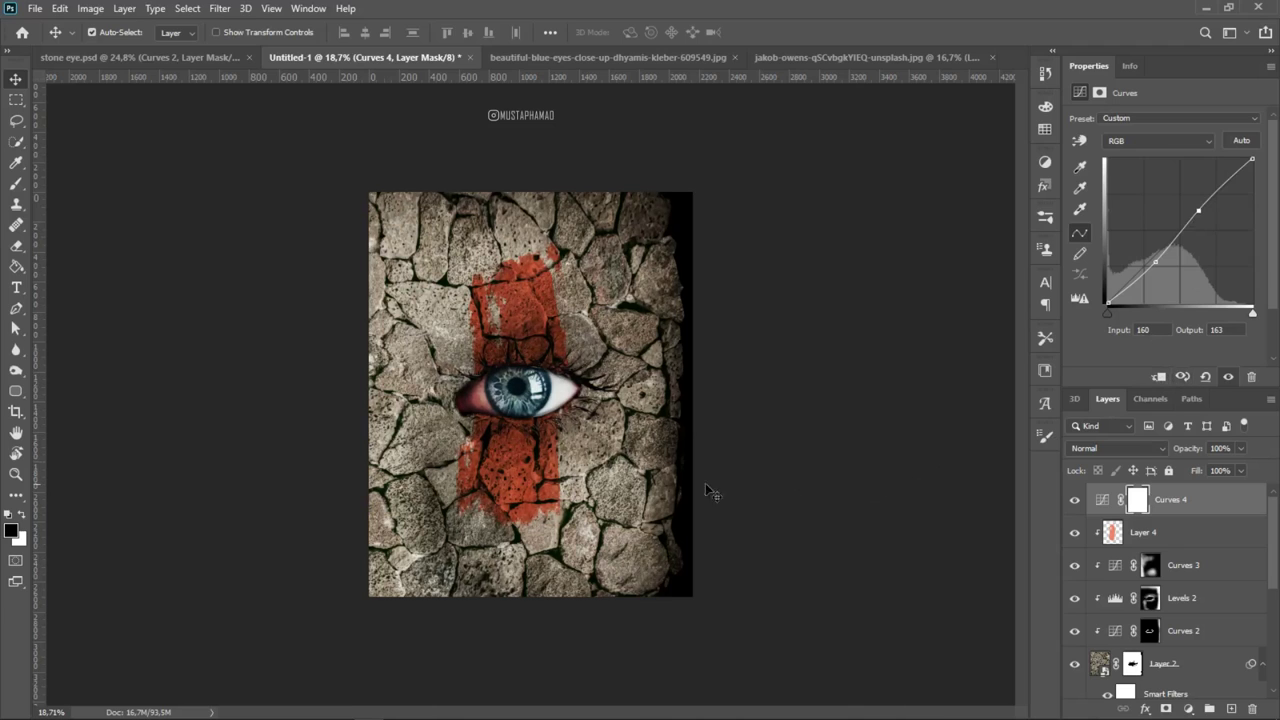
Check the whole composition, then stamp all visible layers into a new merged Layer 5
key("ctrl+plus")
key("ctrl+minus")
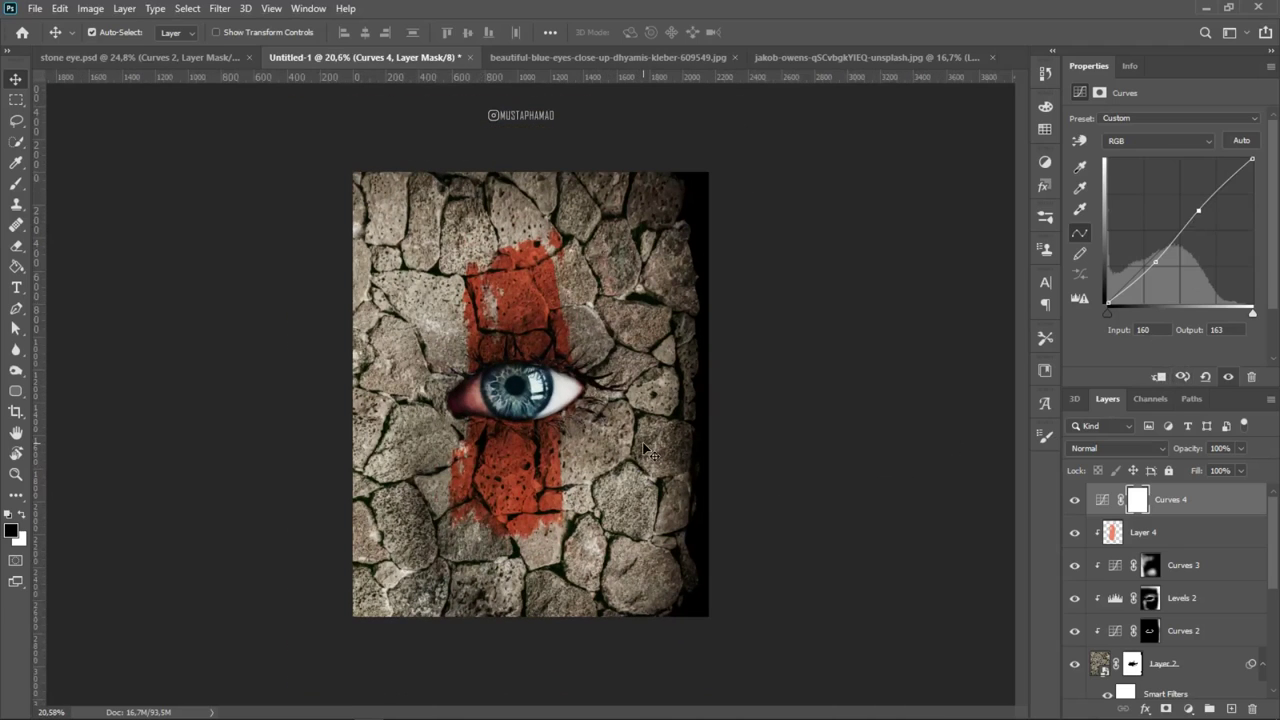
key("ctrl+minus")
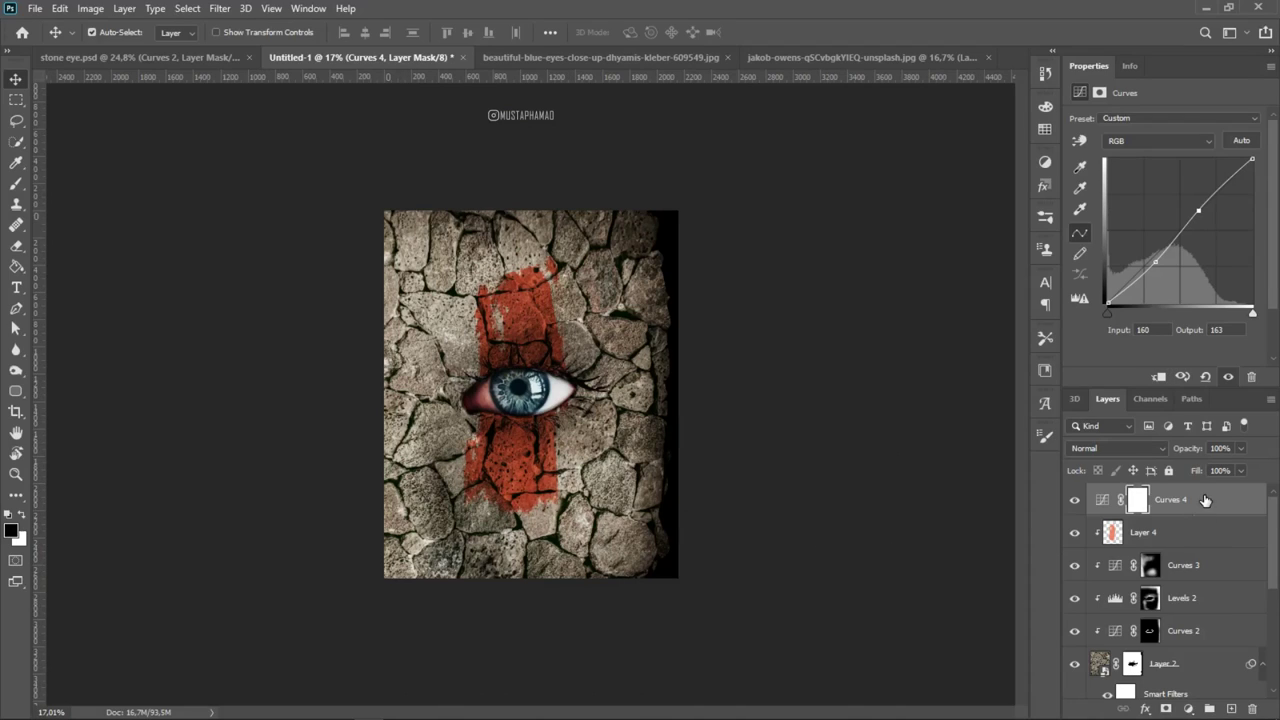
key("ctrl+shift+alt+e")
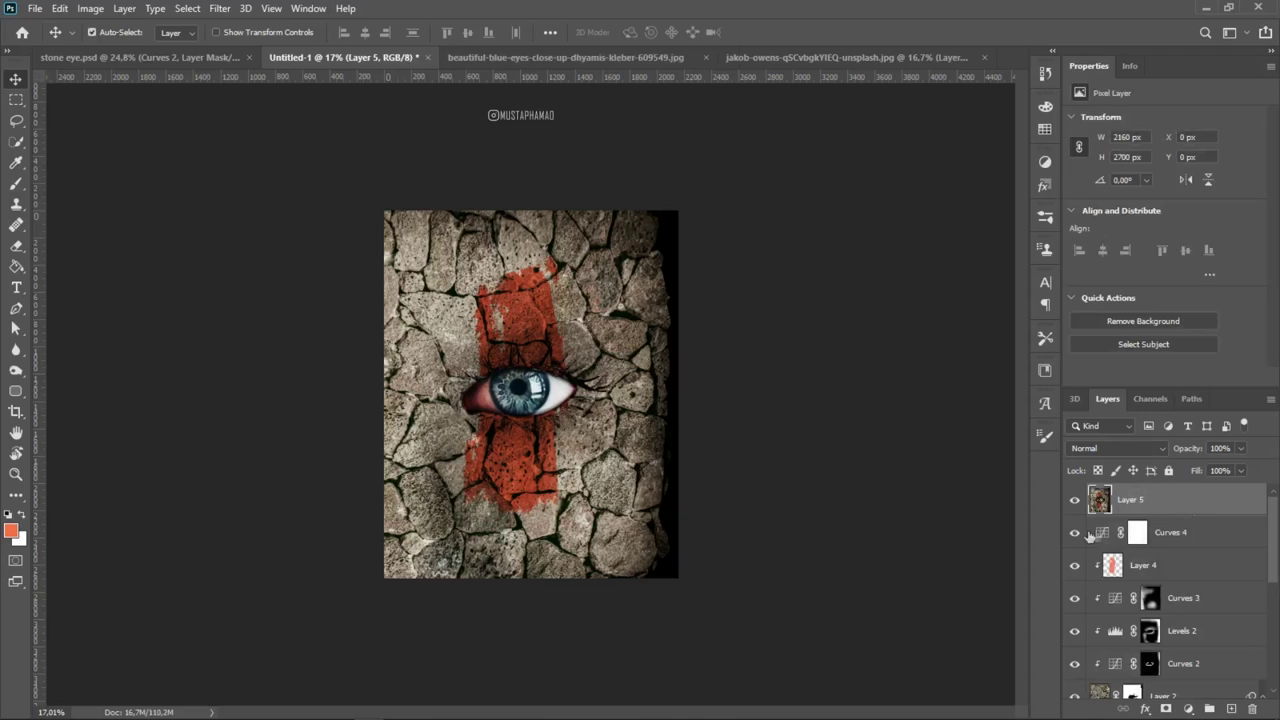
Blur along the image's right edge with the Blur tool at 47% strength
left_click(1072, 502)
left_click(16, 349)
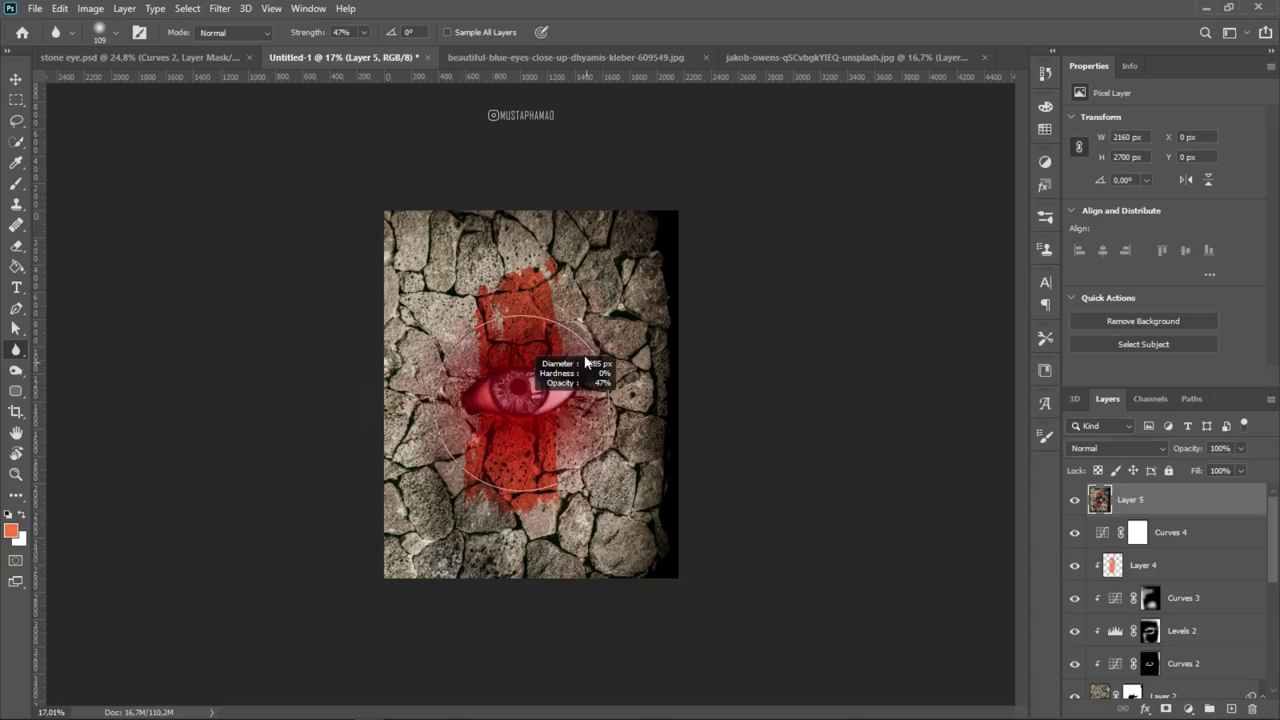
key("ctrl+0")
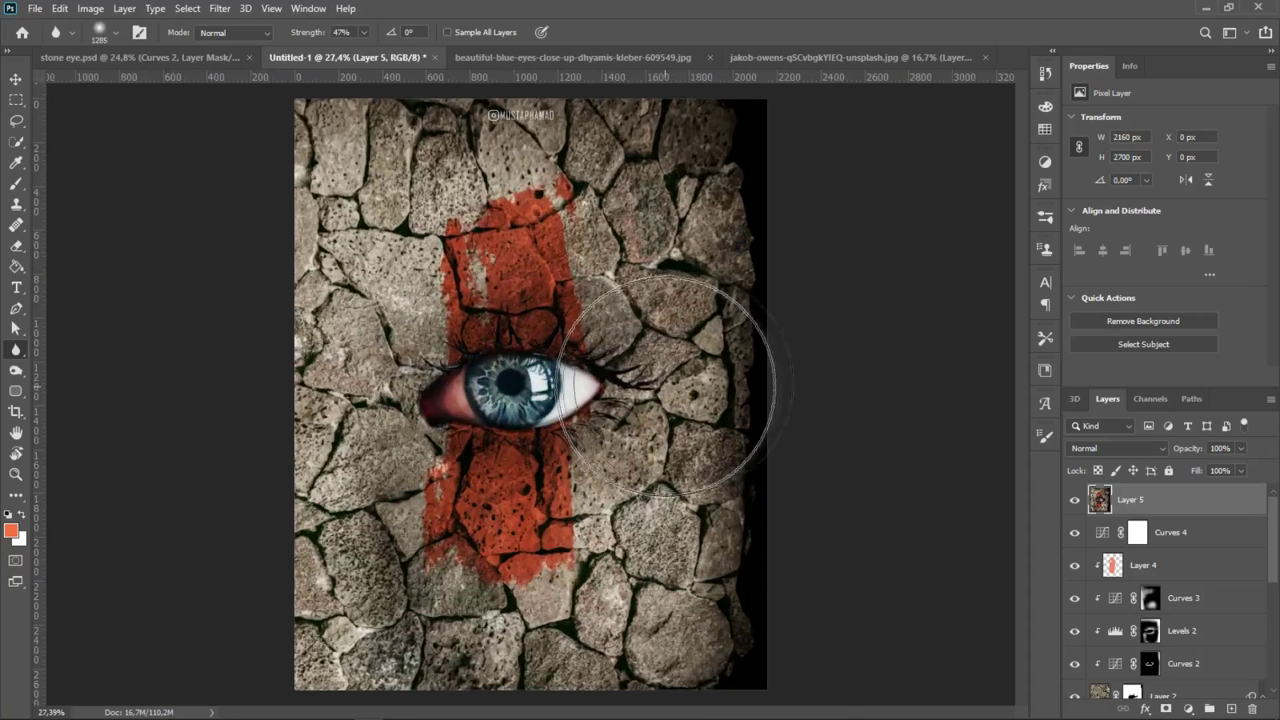
right_click(690, 360, "alt")
mouse_move(757, 197)
left_mouse_down()
mouse_move(829, 300)
mouse_move(814, 514)
mouse_move(771, 614)
mouse_move(780, 425)
left_mouse_up()
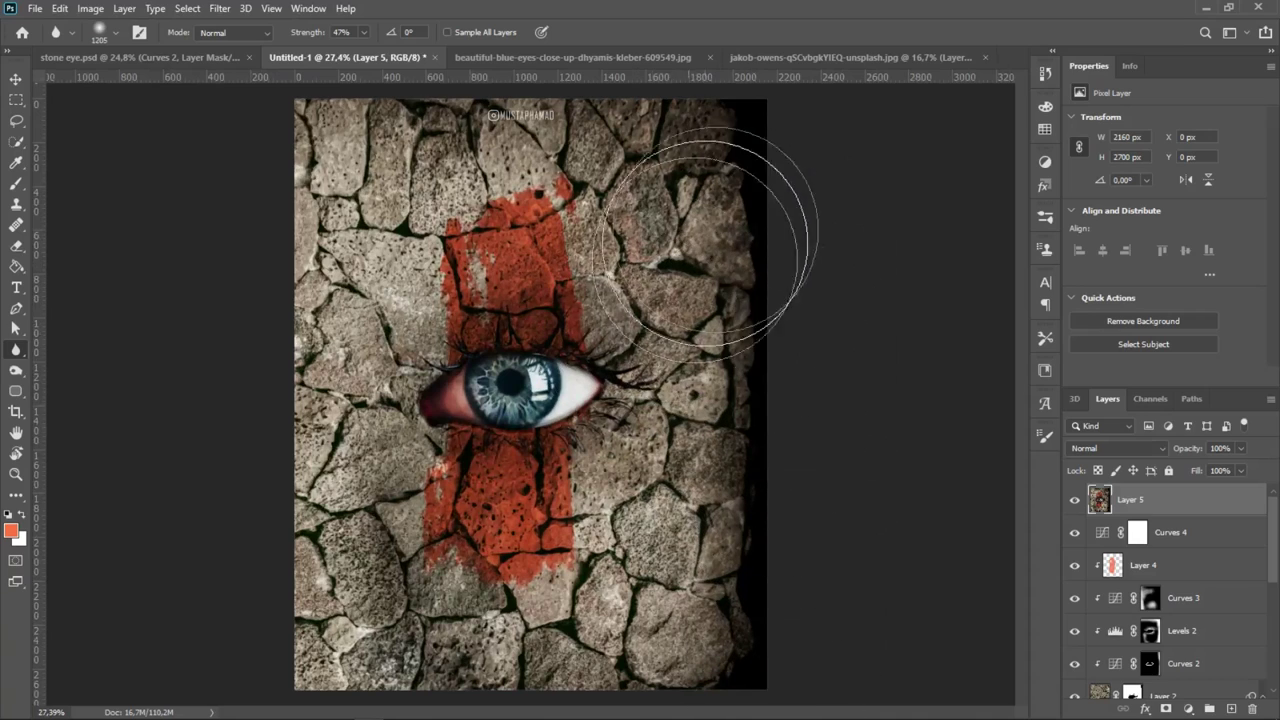
Shrink the blur brush to about 751 px and soften the dark right edge again
right_click(685, 240, "alt")
left_click_drag(685, 240, 653, 244)
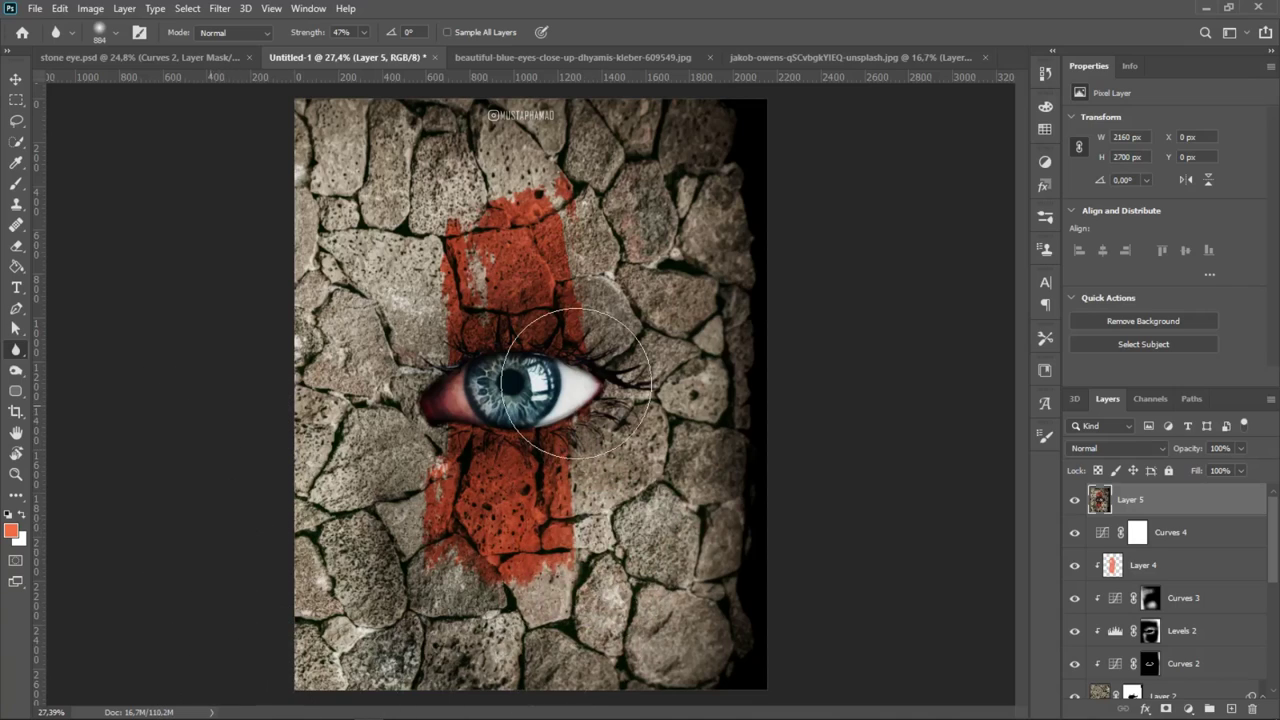
key("ctrl+minus")
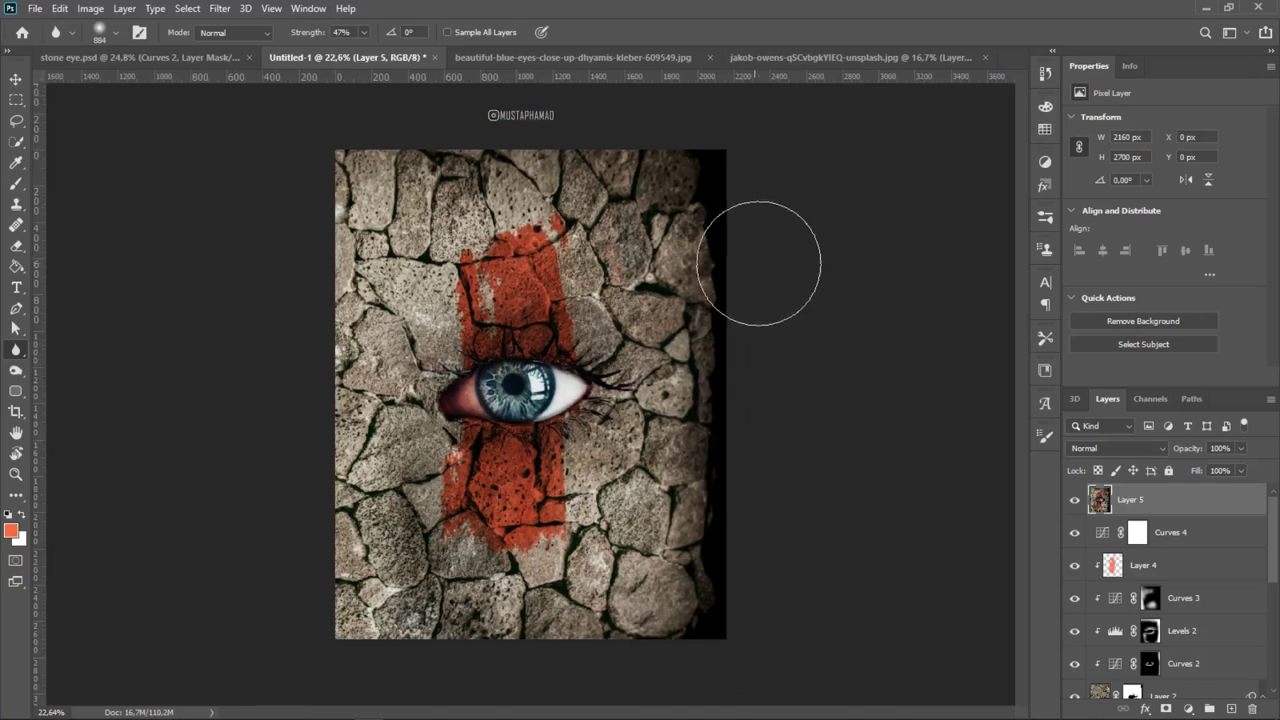
right_click(686, 240, "alt")
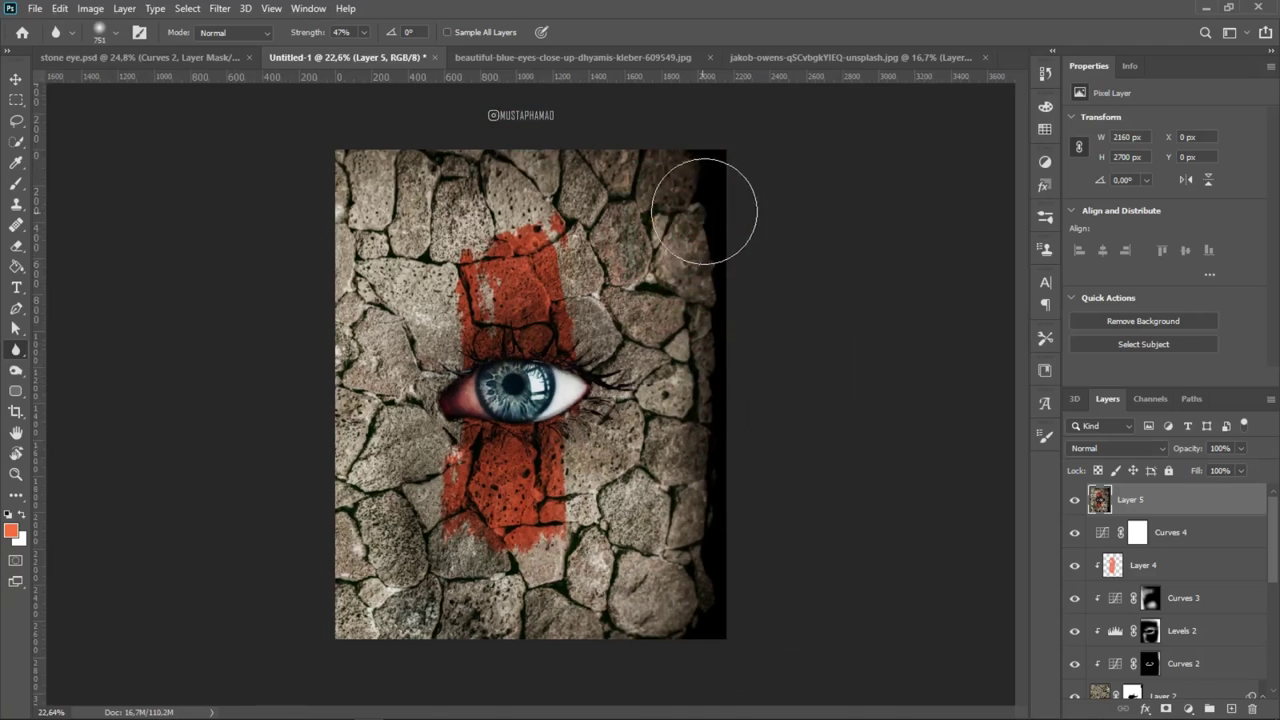
mouse_move(704, 211)
left_mouse_down()
mouse_move(725, 568)
mouse_move(709, 686)
mouse_move(719, 396)
left_mouse_up()
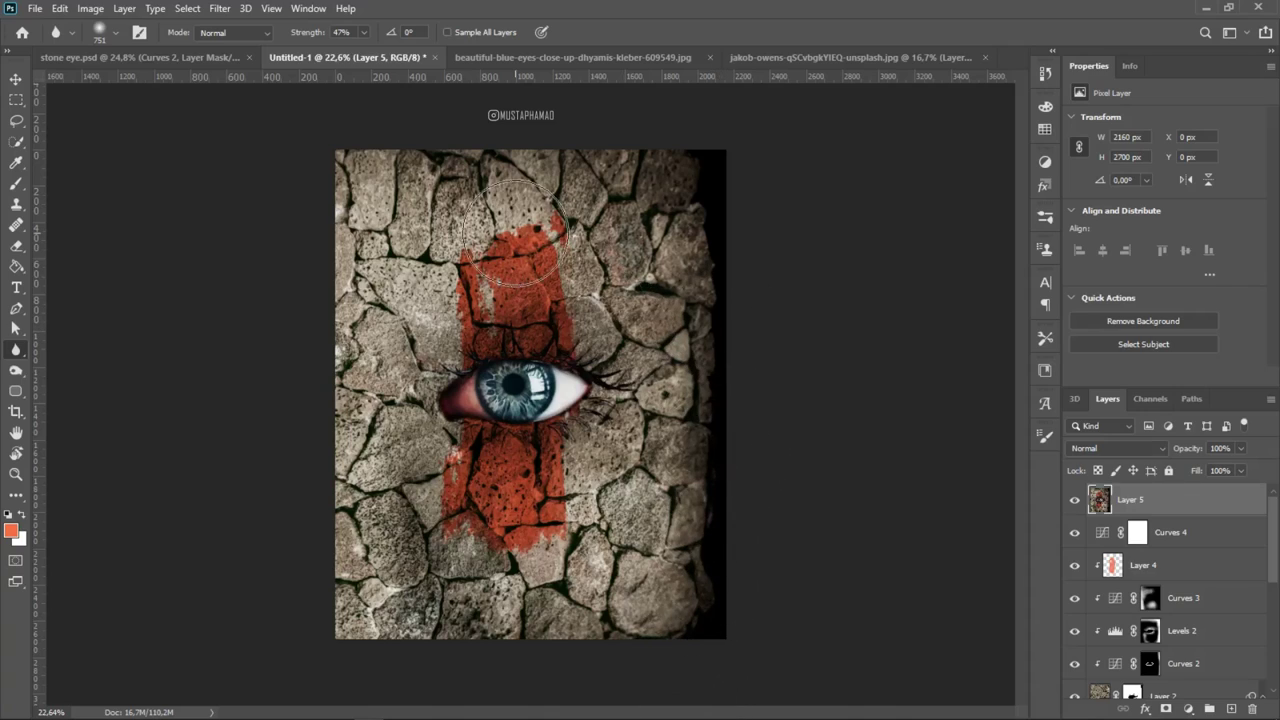
In Camera Raw on Layer 5, slightly warm the image, set Clarity +16, Blacks +34, Vibrance +26
left_click(225, 10)
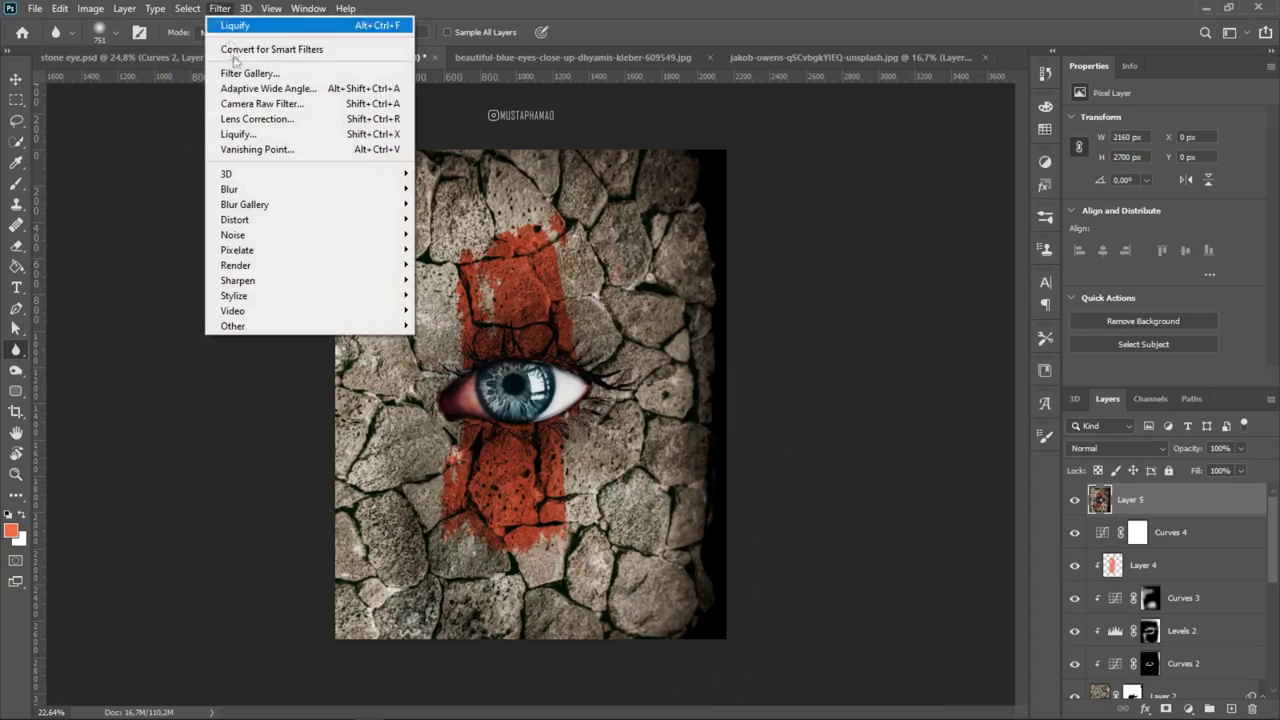
left_click(285, 108)
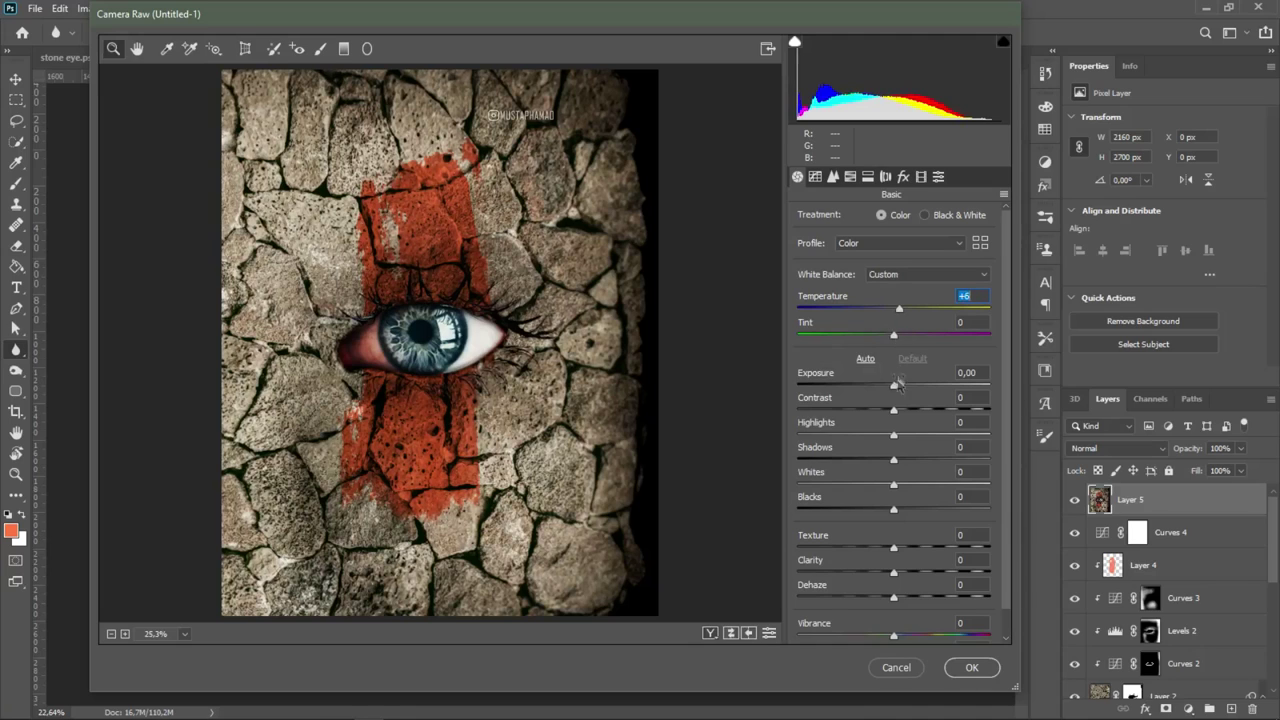
mouse_move(897, 383)
left_mouse_down()
mouse_move(929, 411)
mouse_move(896, 414)
left_mouse_up()
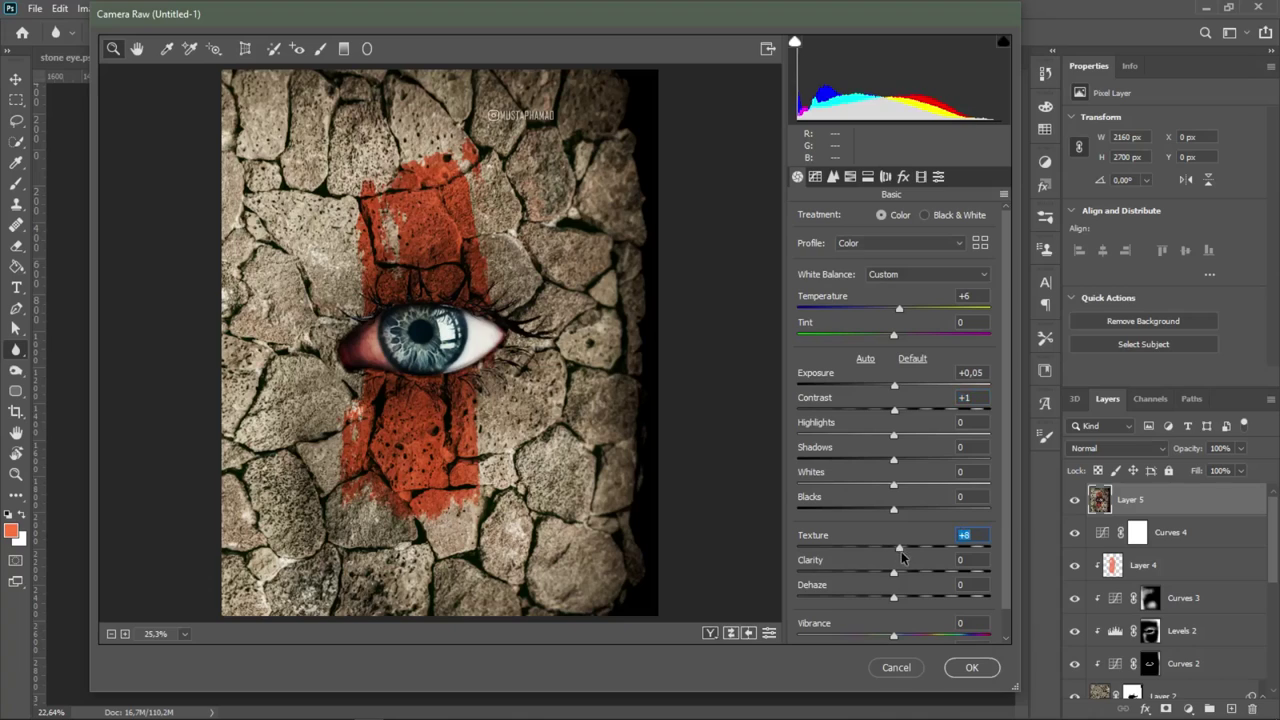
left_click_drag(894, 572, 910, 574)
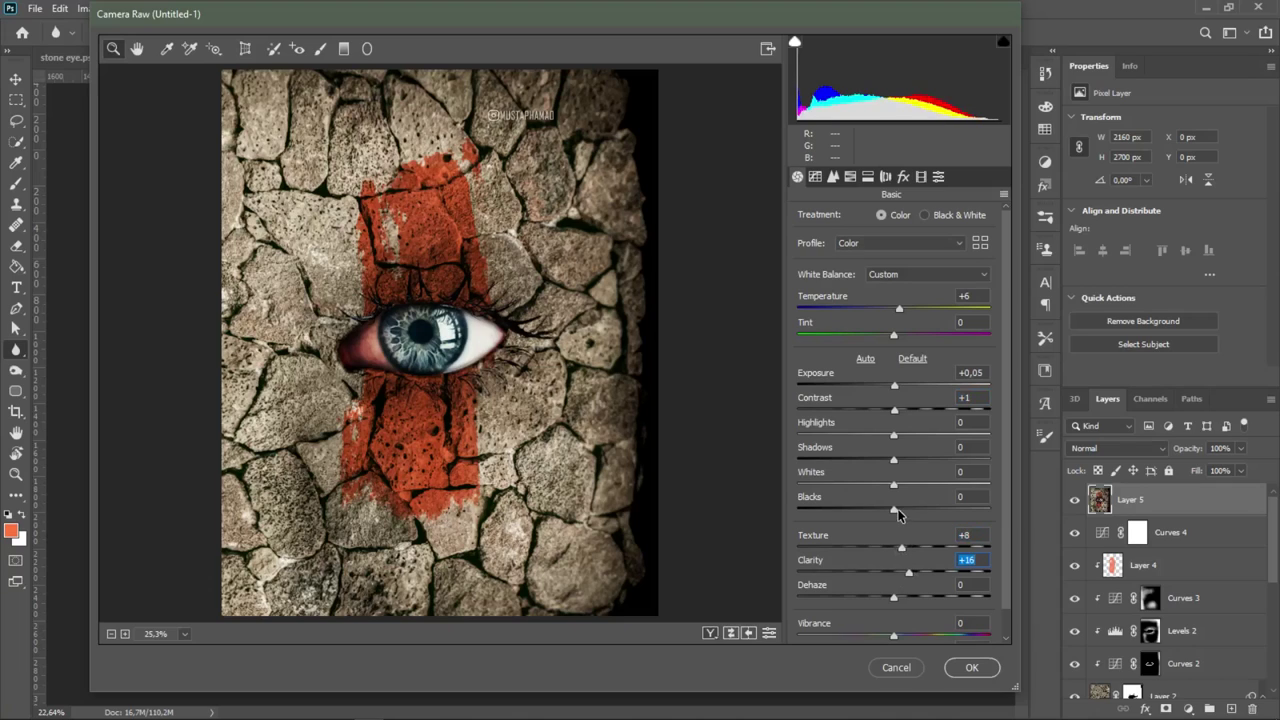
left_click_drag(866, 519, 928, 522)
scroll(849, 620, "down", 1)
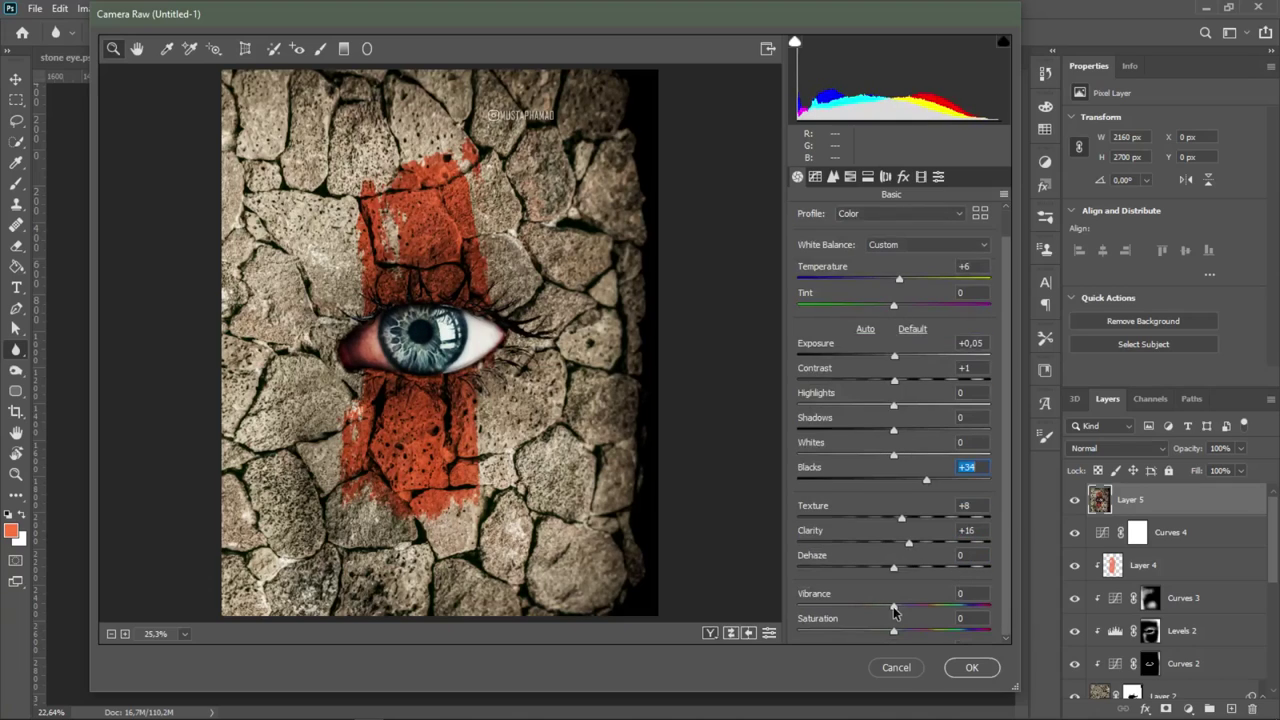
mouse_move(920, 619)
left_mouse_down()
mouse_move(871, 634)
mouse_move(897, 638)
left_mouse_up()
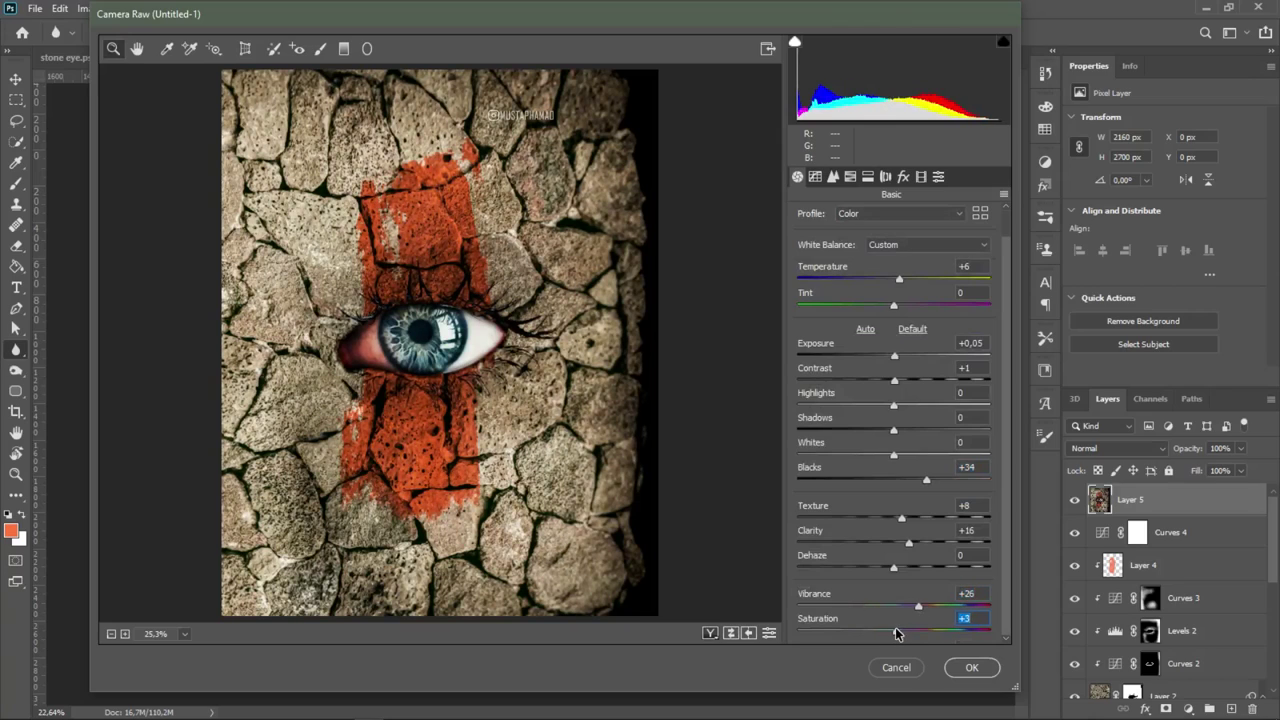
Set HSL luminance to Oranges +11 and Yellows -64, and apply the filter
left_click(868, 177)
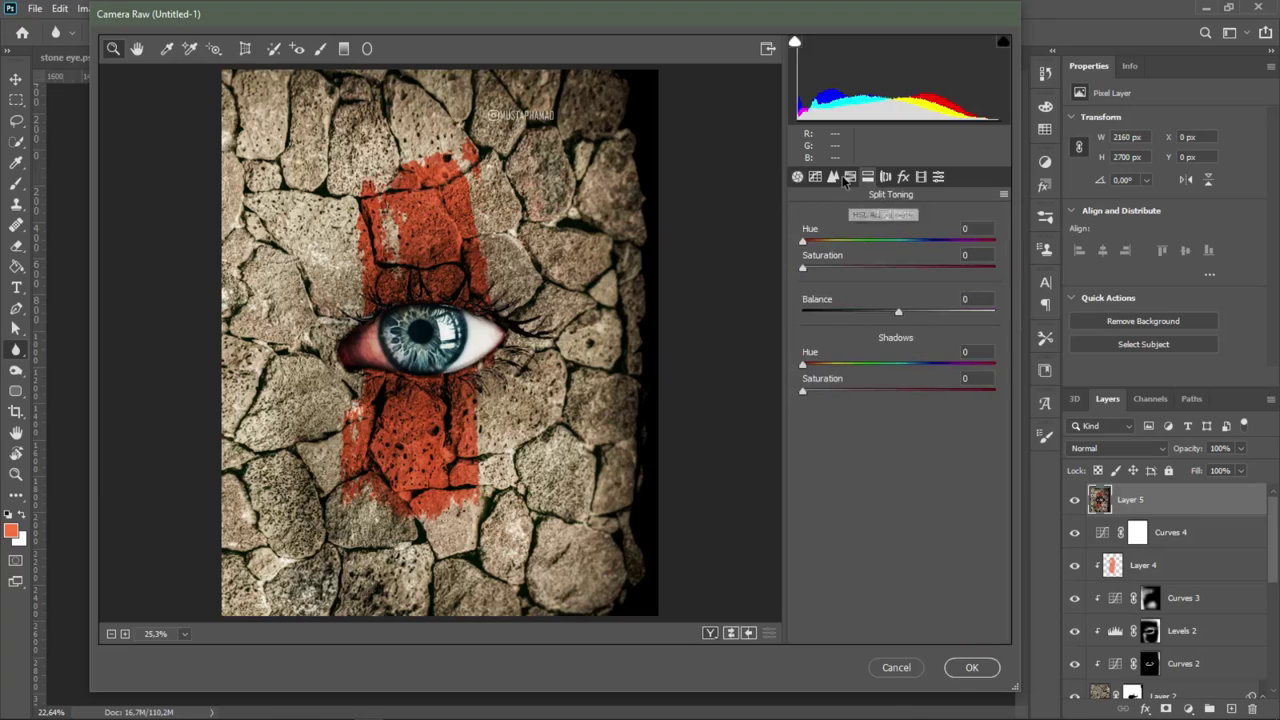
left_click(847, 177)
left_click_drag(902, 307, 910, 305)
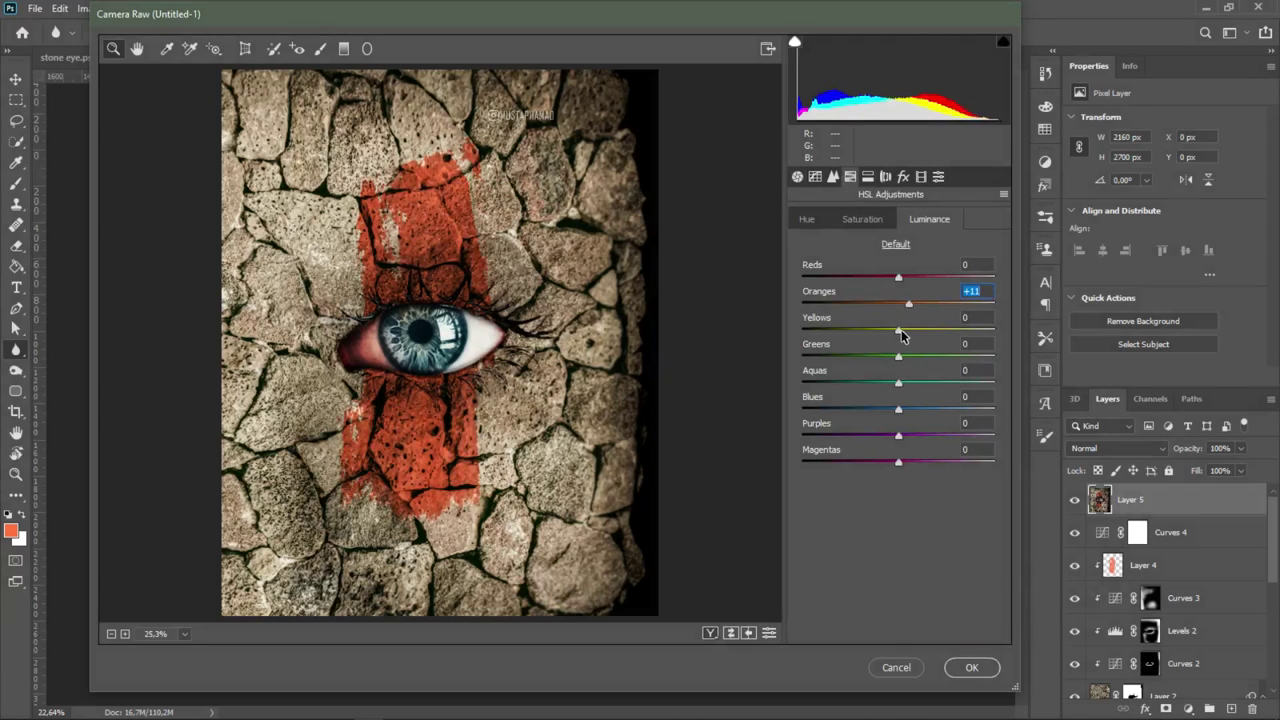
left_click_drag(901, 335, 840, 352)
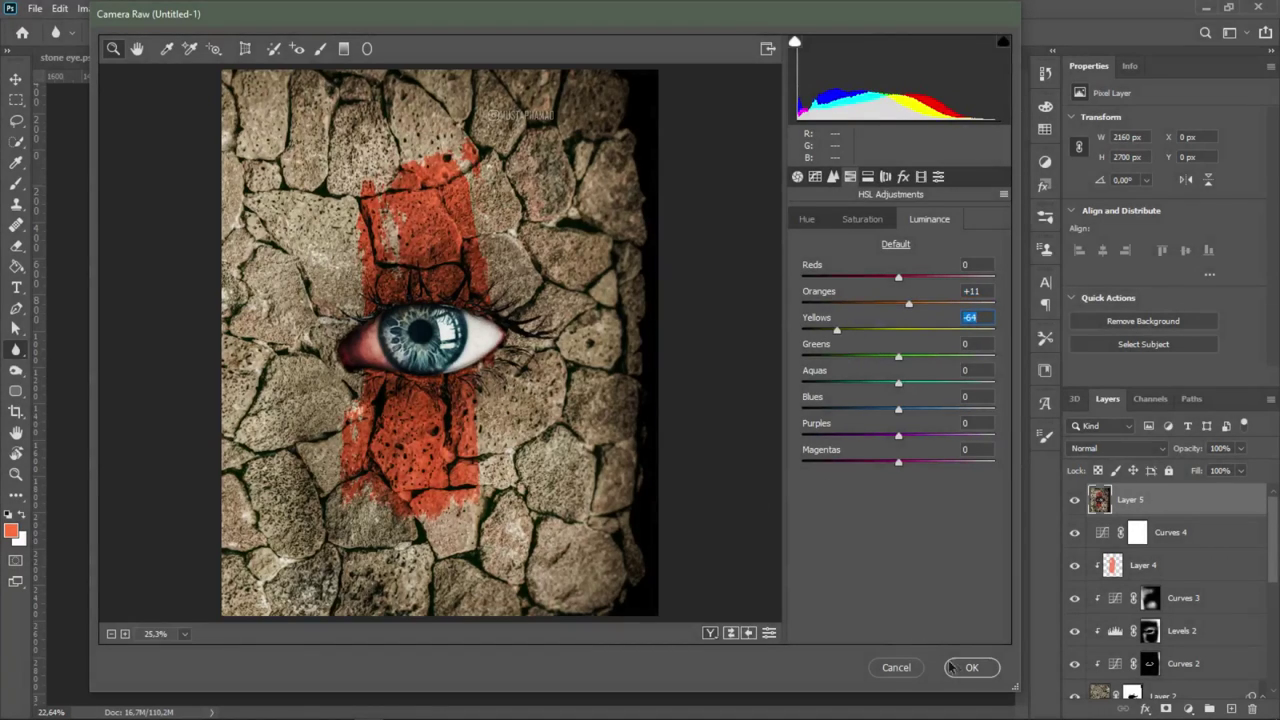
left_click(987, 667)
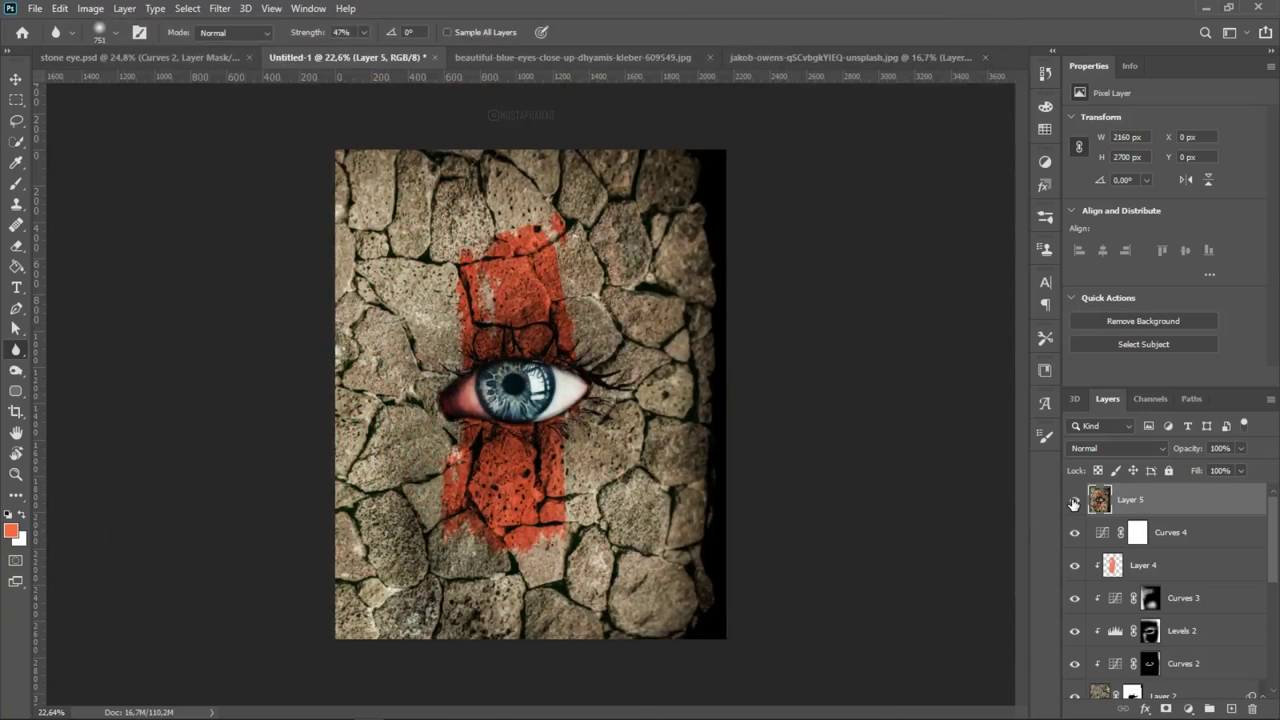
left_click(1074, 503)
left_click(1074, 503)
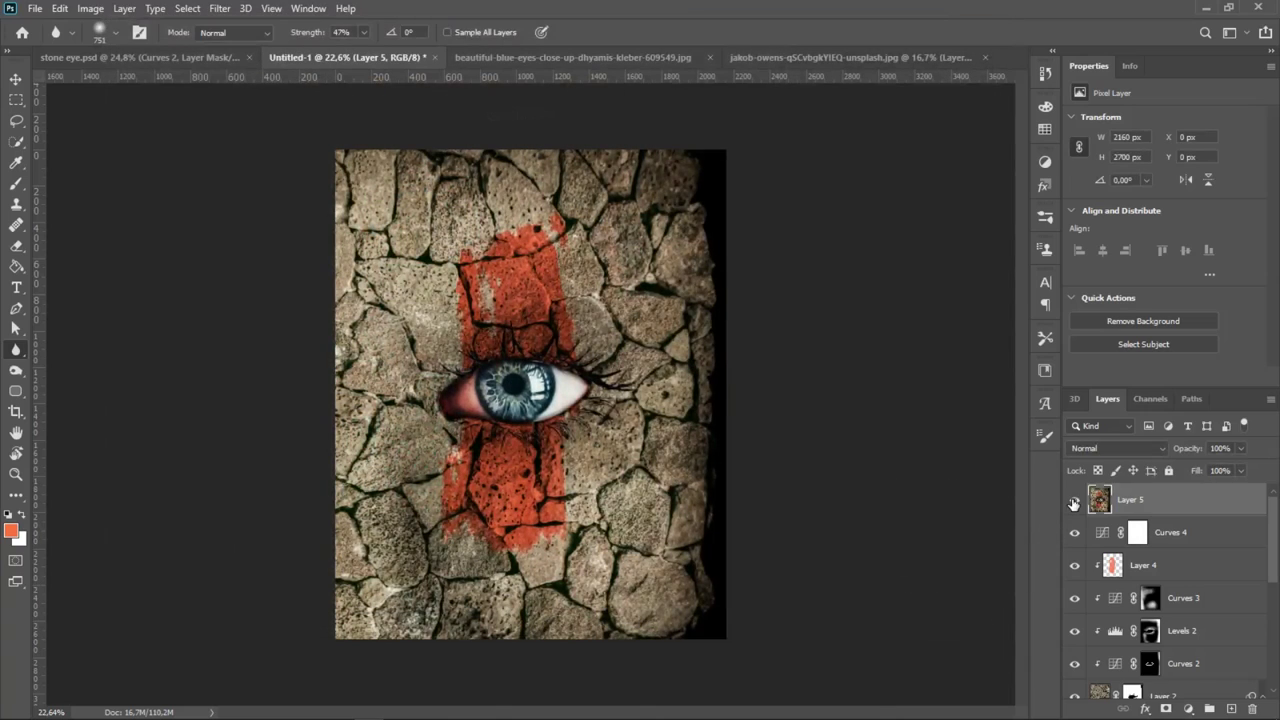